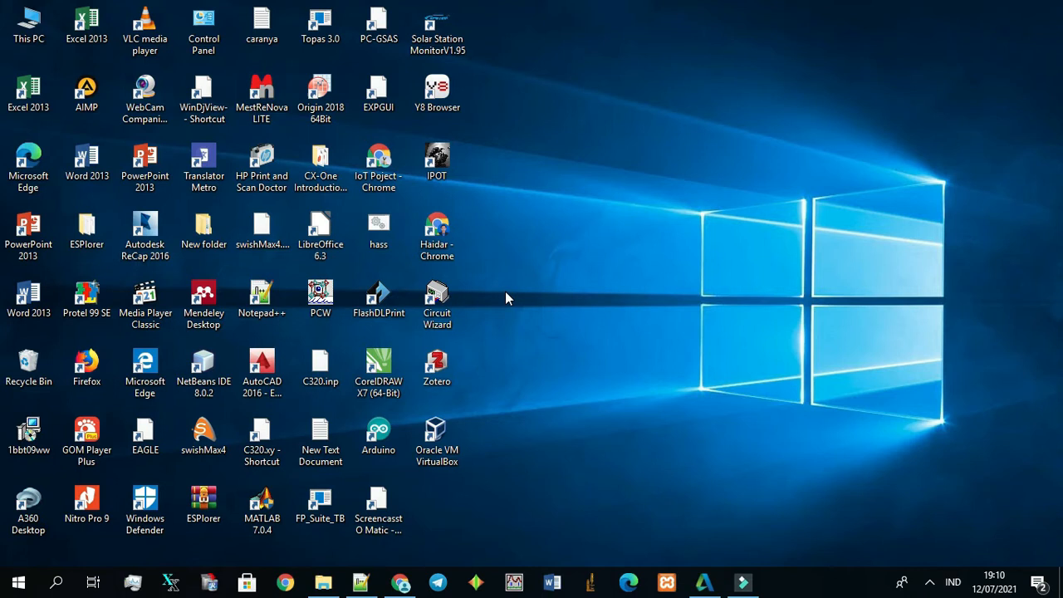
# Open Notepad++ and write the heading "Harus tersedia:" followed by "1. aplikasi virtual box".
pyautogui.click(361, 582)
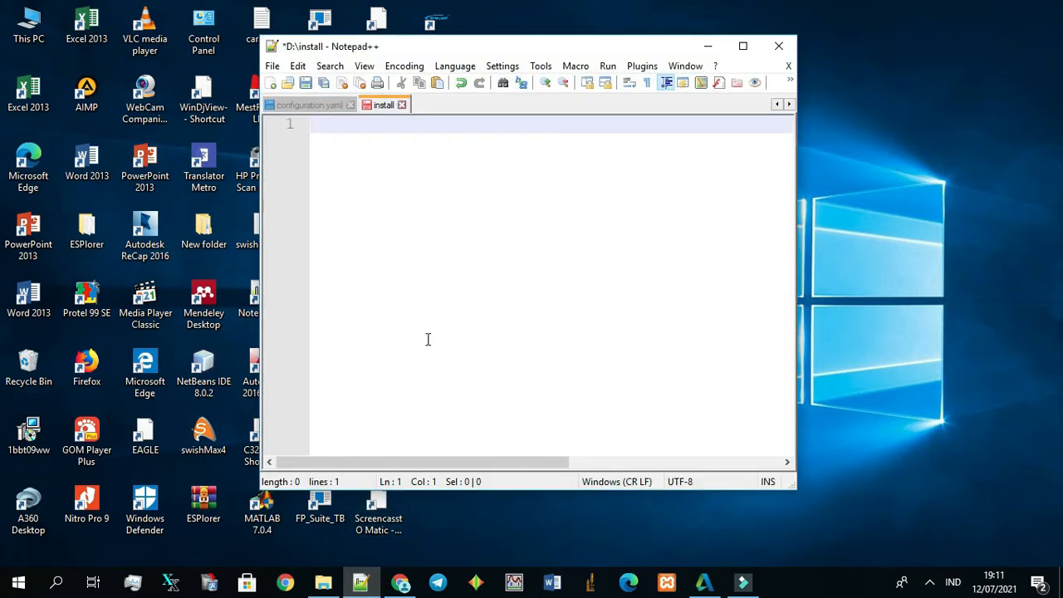
pyautogui.write('Harus tersedia:')
pyautogui.press('Return')
pyautogui.write('1. aplikasi virtual box')
pyautogui.press('Return')
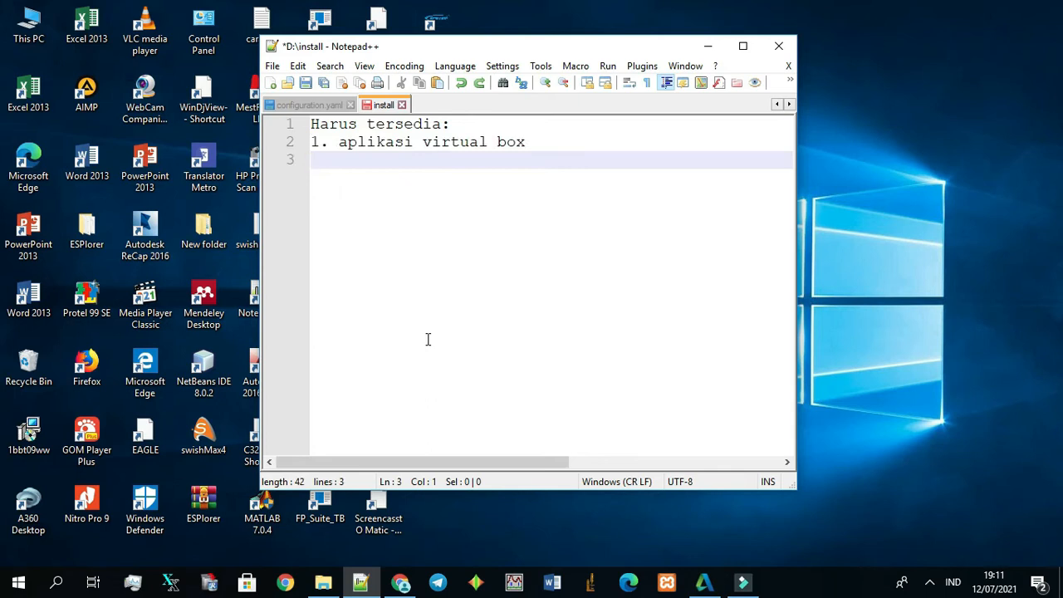
# Show the VirtualBox download page in the browser, then minimise the browser.
pyautogui.click(400, 582)
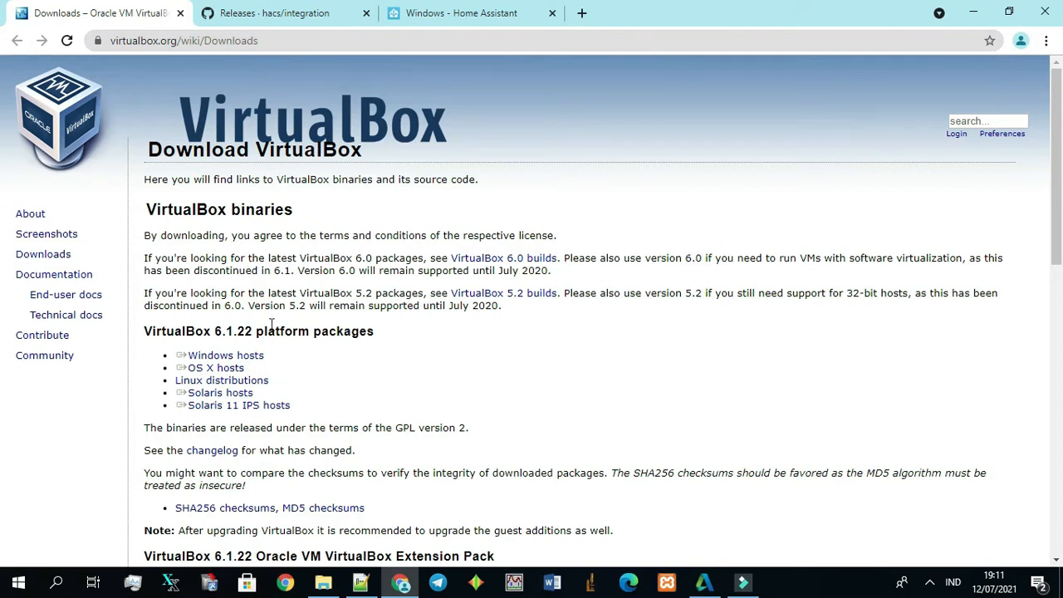
pyautogui.tripleClick(274, 366)
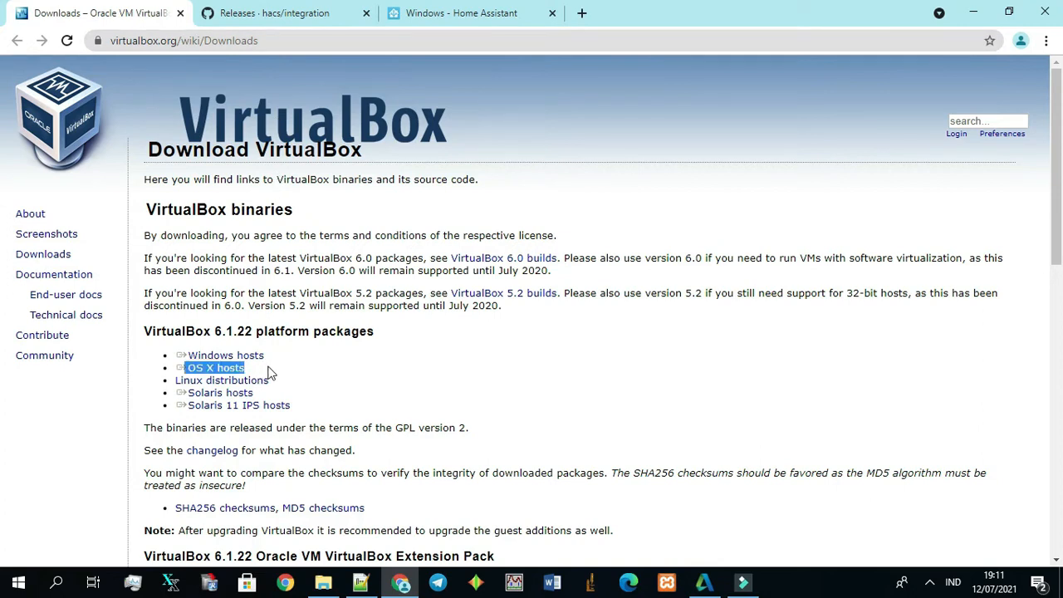
pyautogui.click(267, 372)
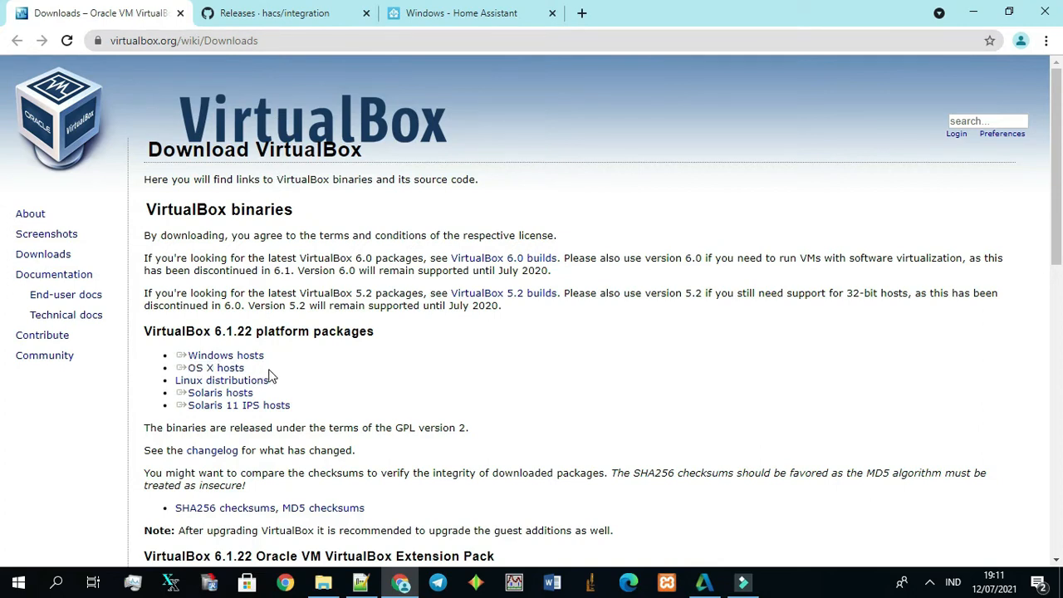
pyautogui.click(990, 8)
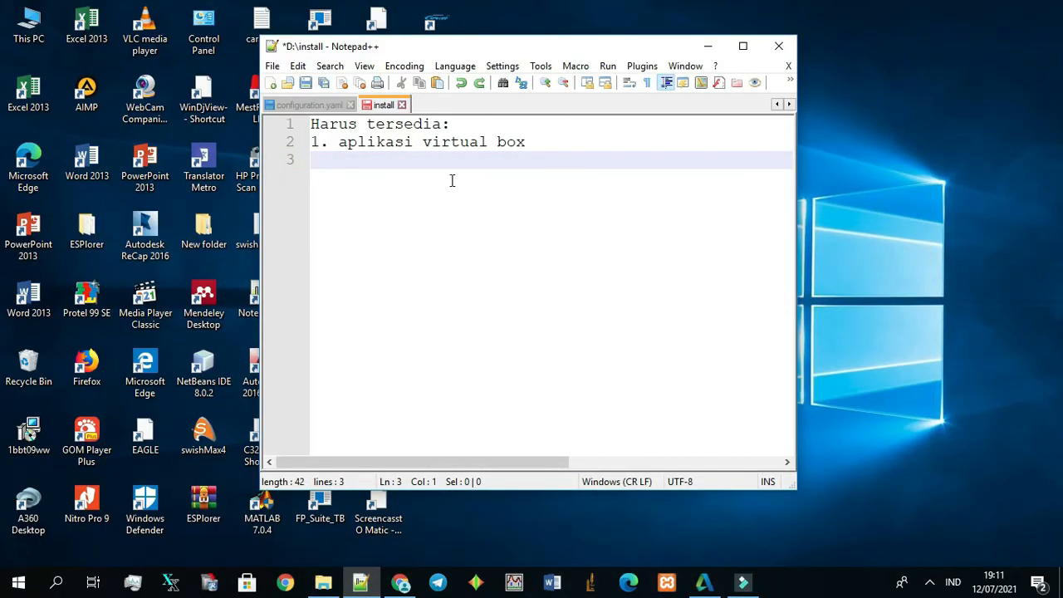
# Paste "2. folder hacs.zip" as the second requirement and show the HACS integration releases page.
pyautogui.write('2. folder hacs.zip')
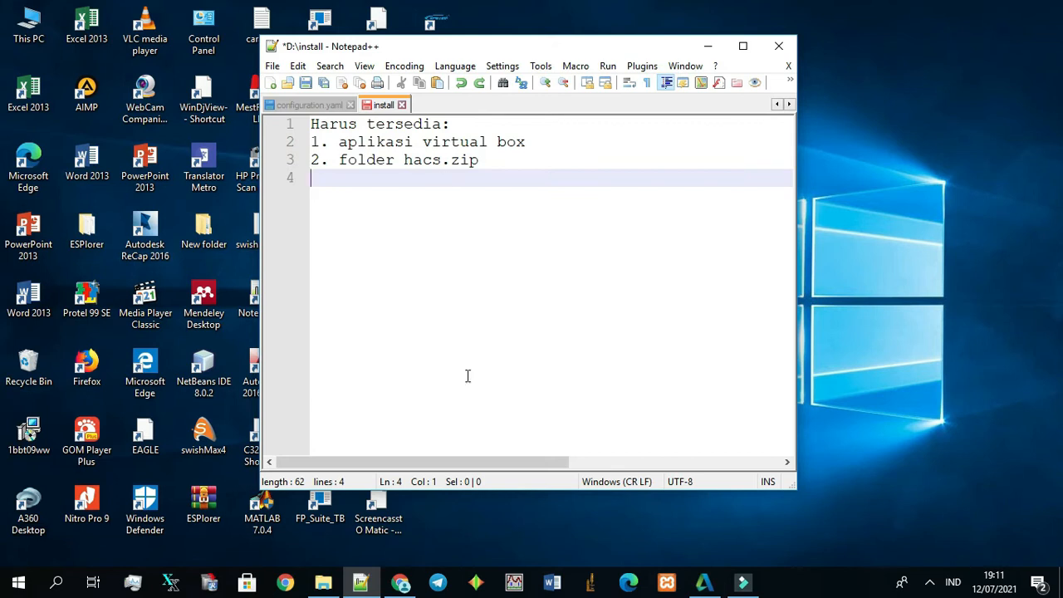
pyautogui.click(404, 581)
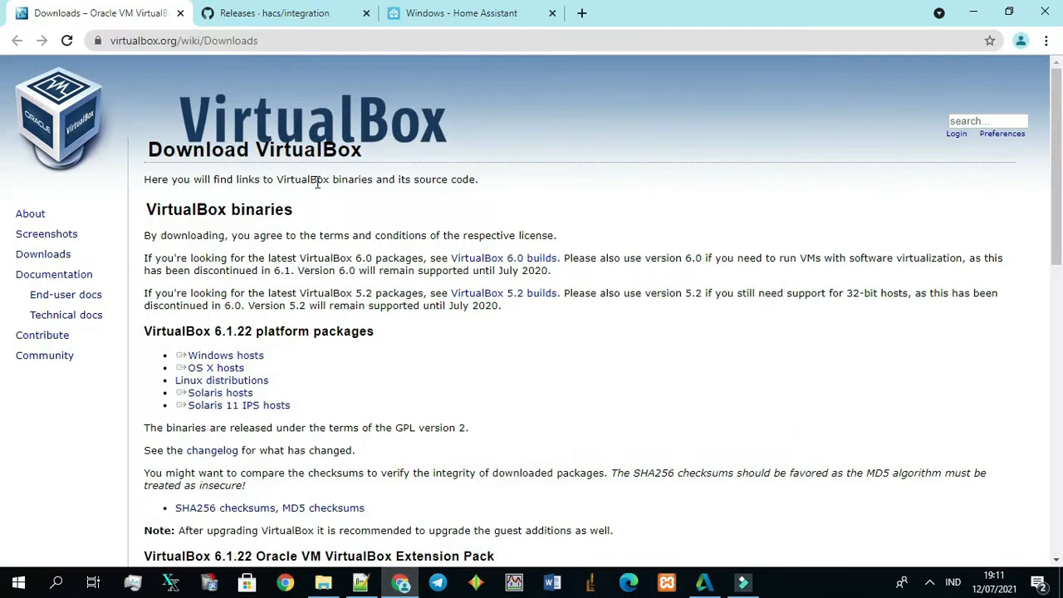
pyautogui.click(301, 10)
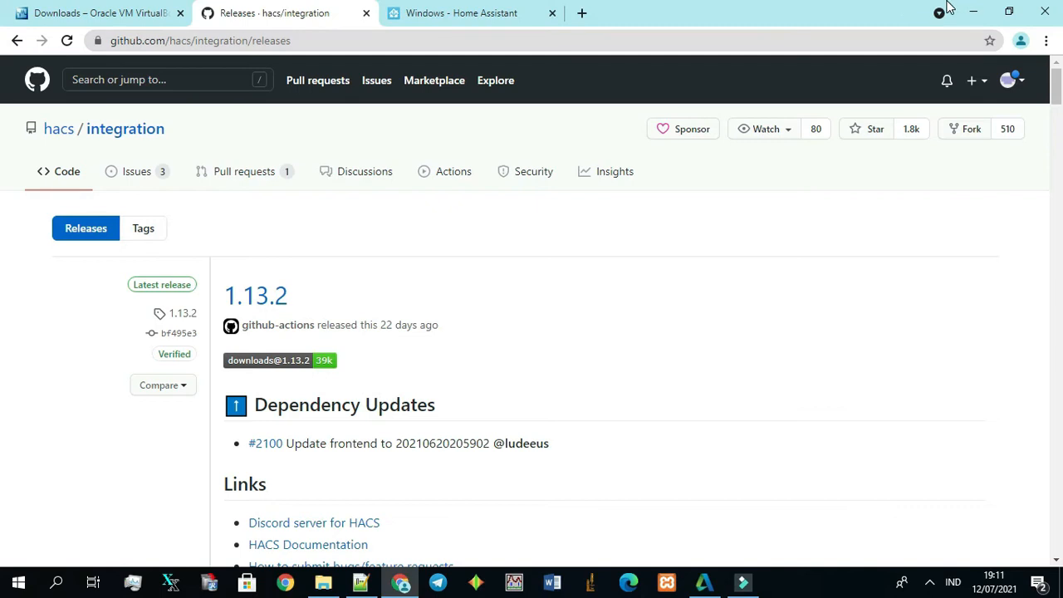
pyautogui.click(977, 8)
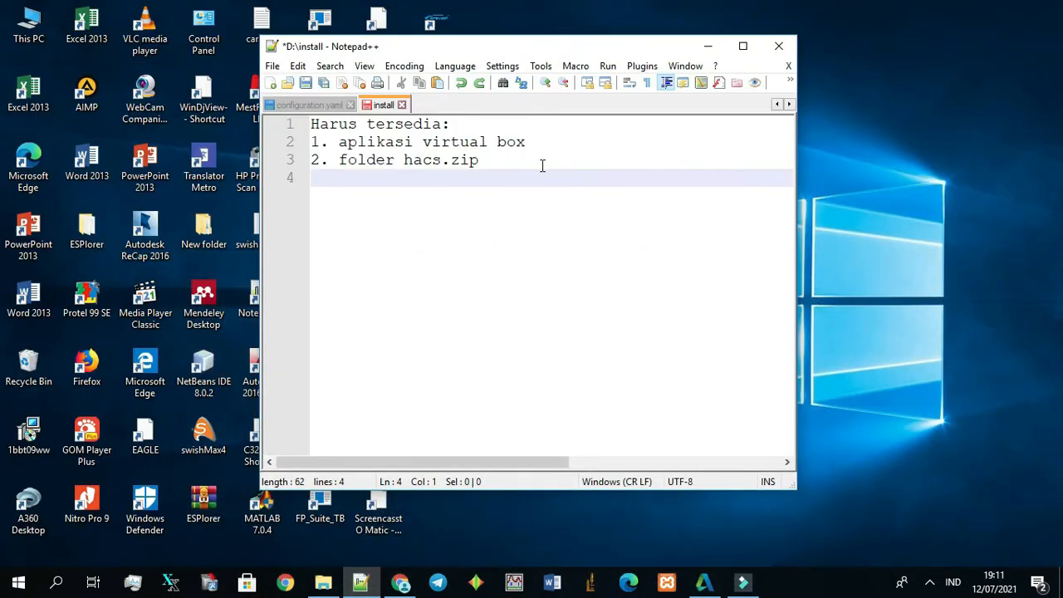
# Paste "3. folder vmware HomeAssistant(.vmdk)" as the third requirement and show the Home Assistant Windows installation page.
pyautogui.write('3. folder vmware HomeAssistant(.vmdk)')
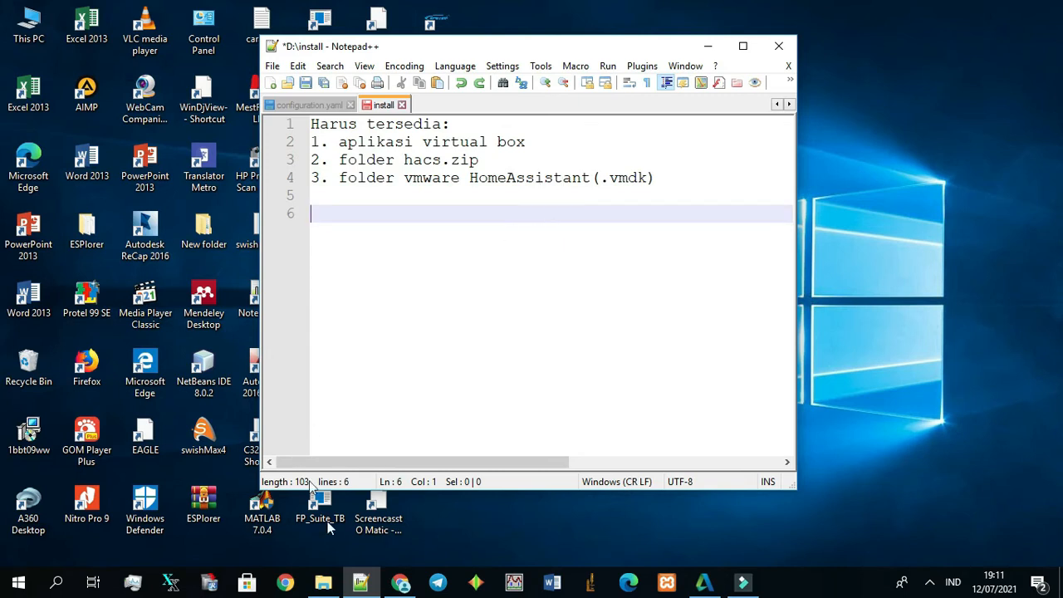
pyautogui.click(401, 582)
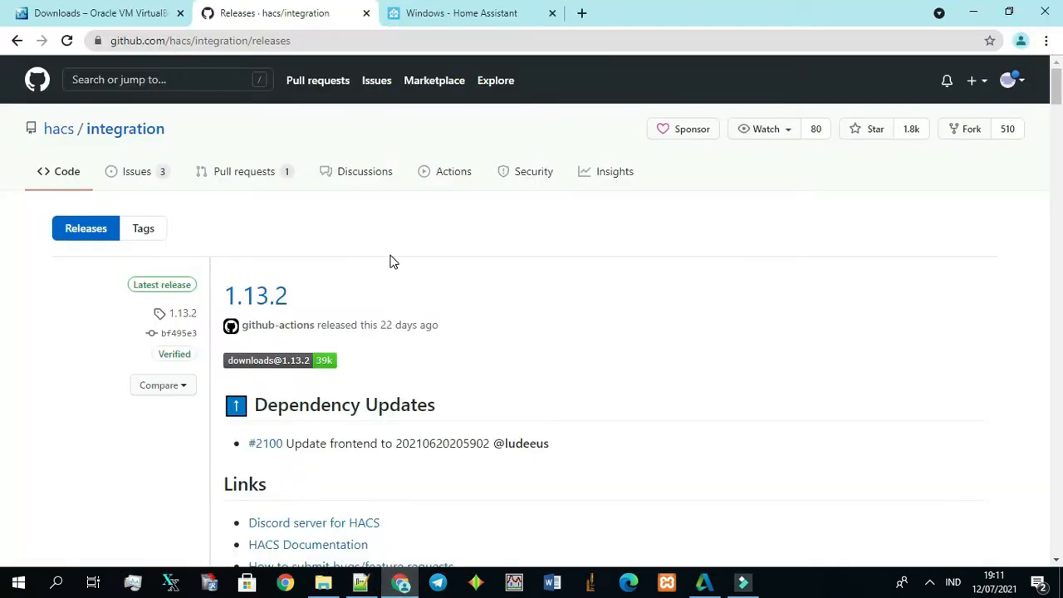
pyautogui.click(425, 11)
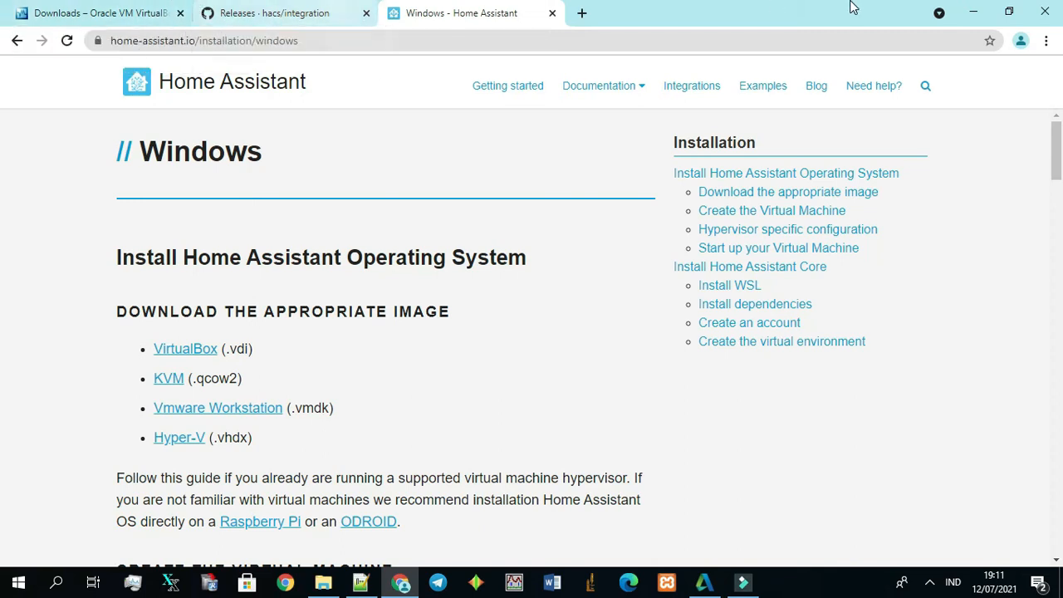
pyautogui.click(973, 10)
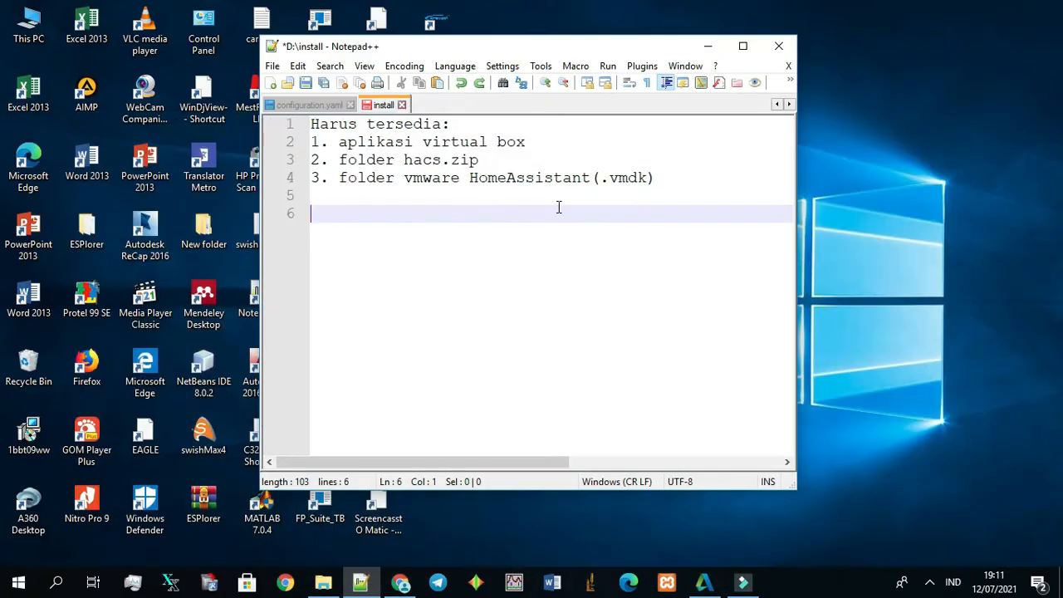
pyautogui.click(638, 163)
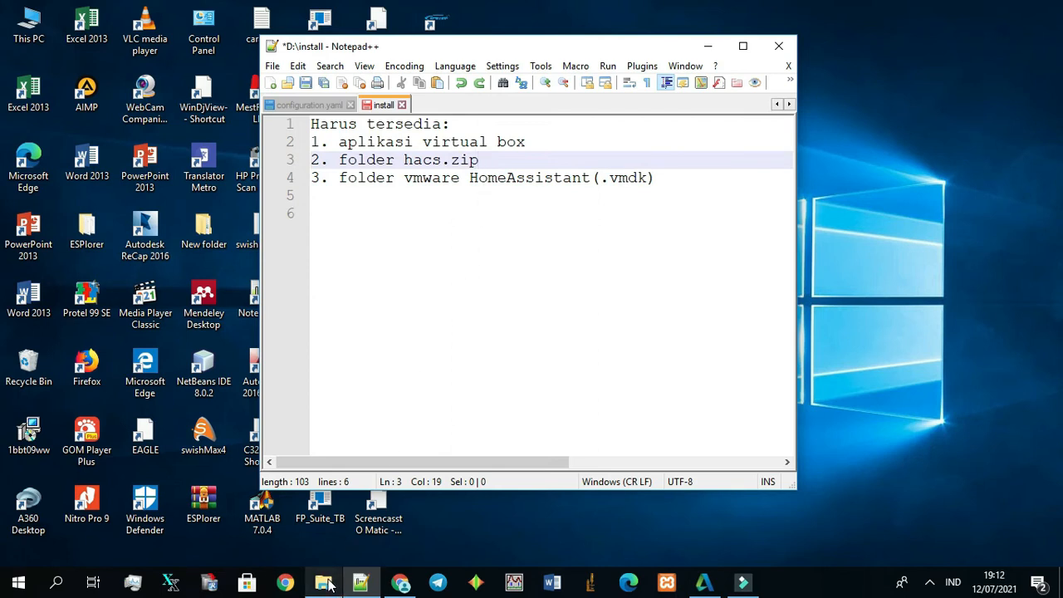
# Extract the haos_ova-6.0.vmdk archive in the InstallHomeAssistant folder on drive D into the same folder.
pyautogui.click(328, 584)
pyautogui.click(405, 218)
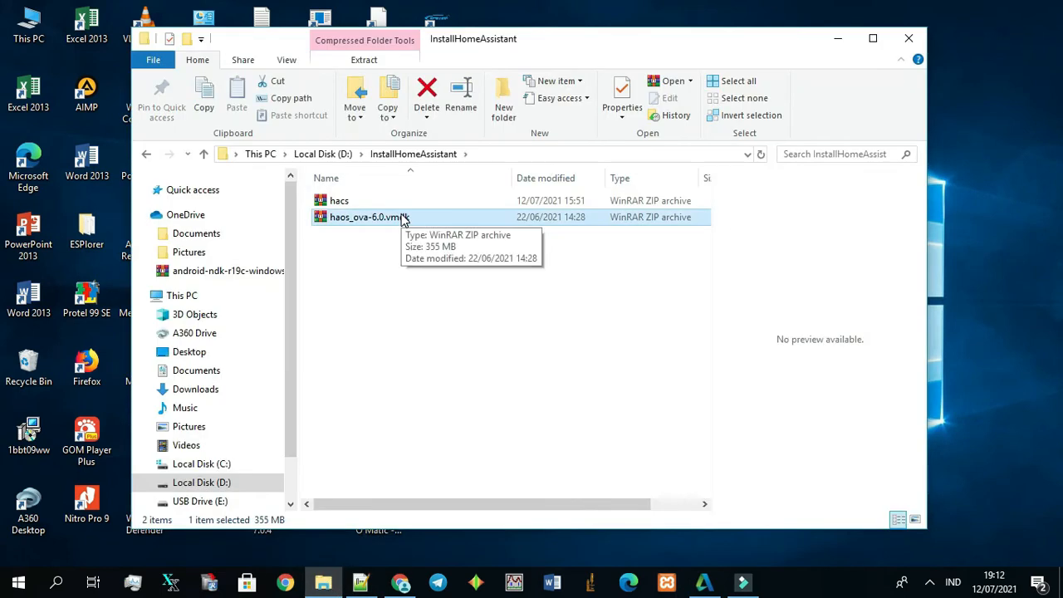
pyautogui.rightClick(404, 217)
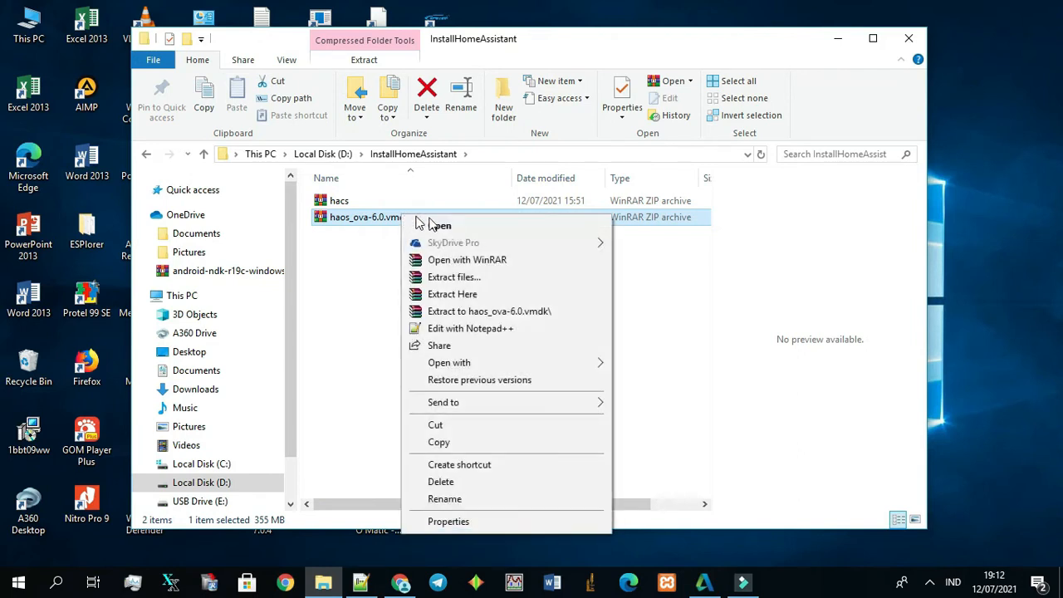
pyautogui.click(458, 293)
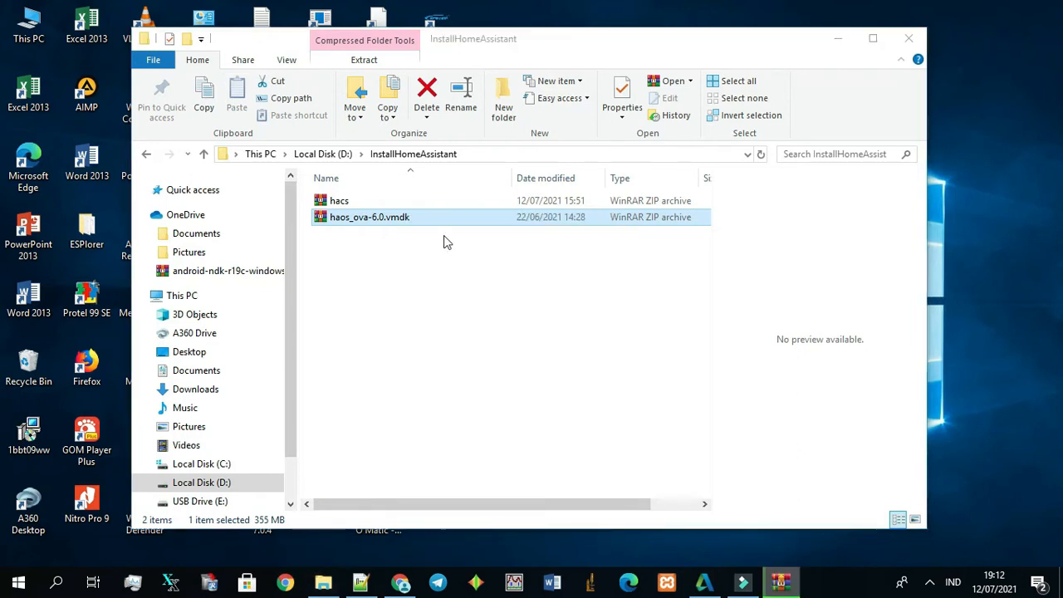
# Extract the hacs archive into the same folder and minimise the file window.
pyautogui.click(405, 200)
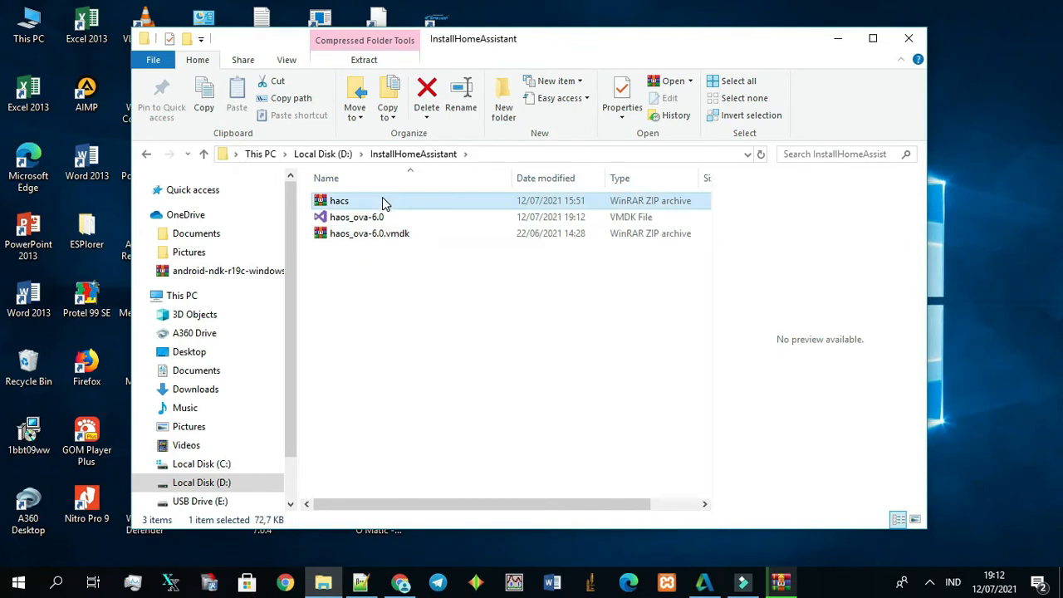
pyautogui.rightClick(382, 199)
pyautogui.click(434, 282)
pyautogui.click(838, 39)
# Add the "Steps:" heading and "1. Install VirtualBox dan setup VM" to the notes, then minimise the editor.
pyautogui.hotkey('ctrl', 'y')
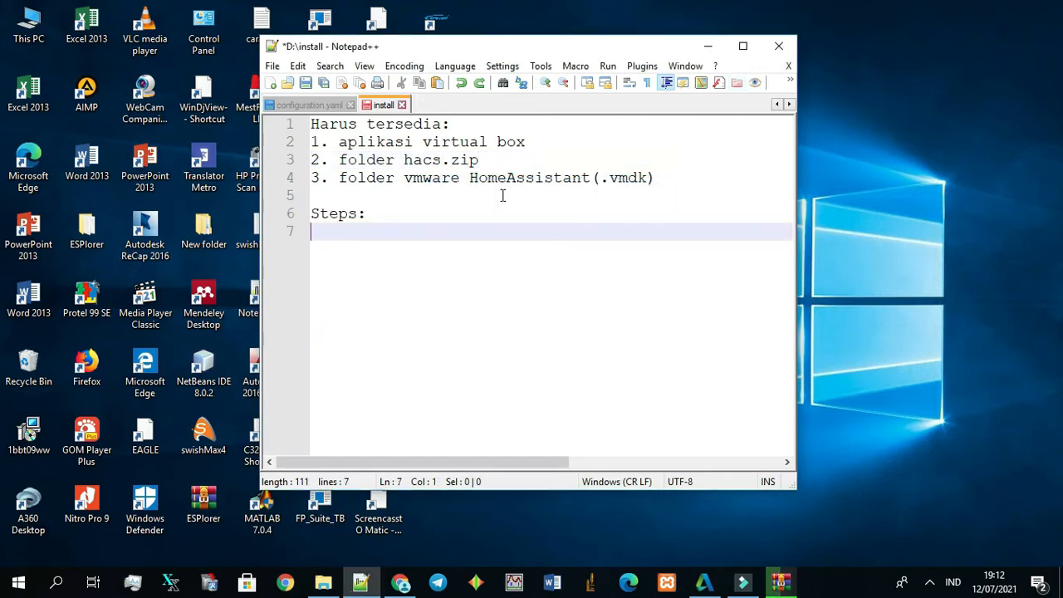
pyautogui.hotkey('ctrl', 'y')
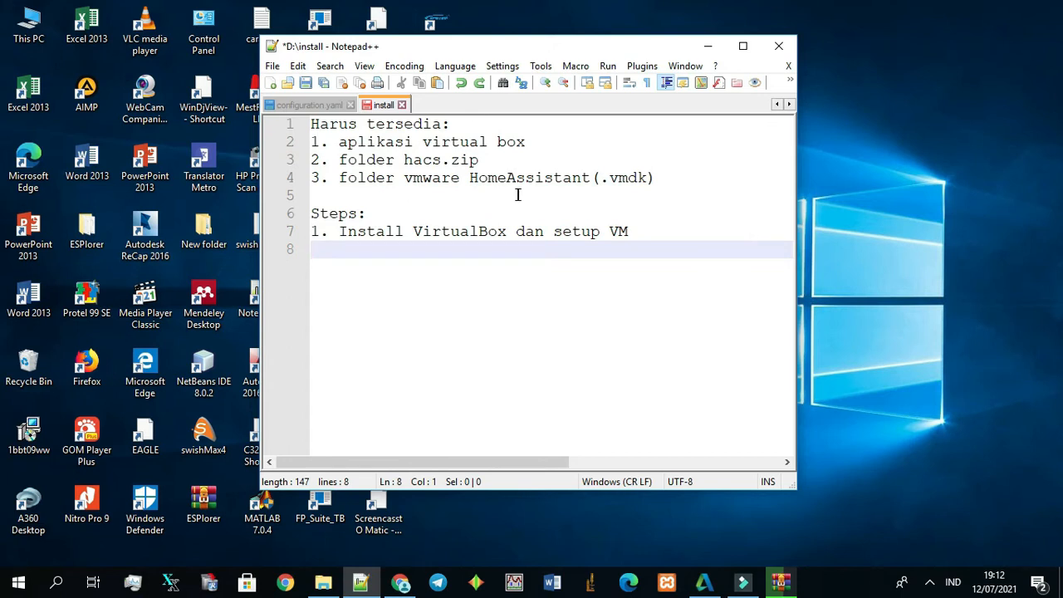
pyautogui.click(707, 46)
# Launch VirtualBox and start creating a new virtual machine named HomeAssistant.
pyautogui.click(440, 431)
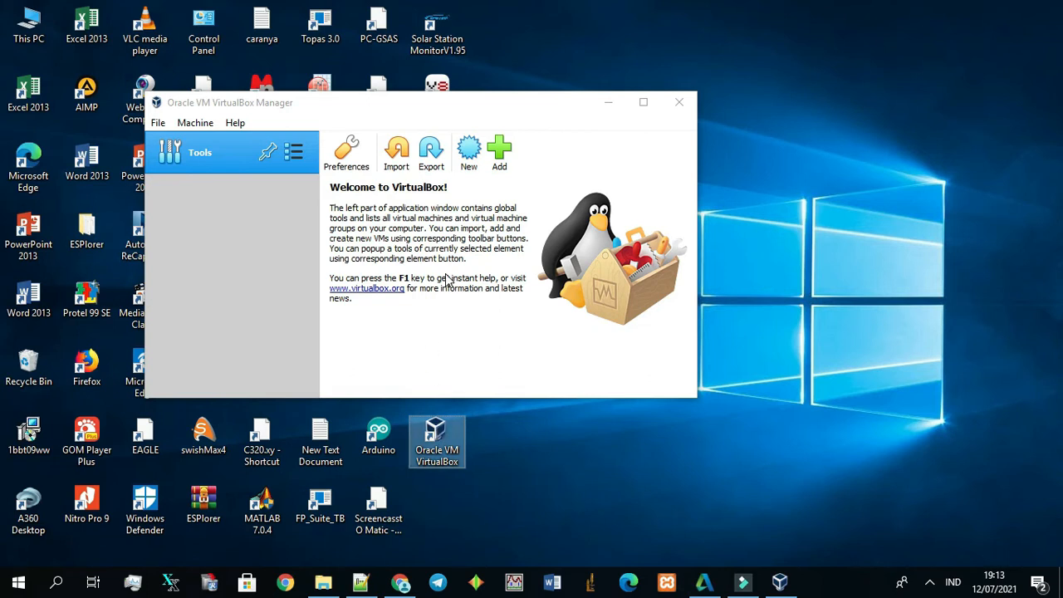
pyautogui.click(470, 156)
pyautogui.click(470, 156)
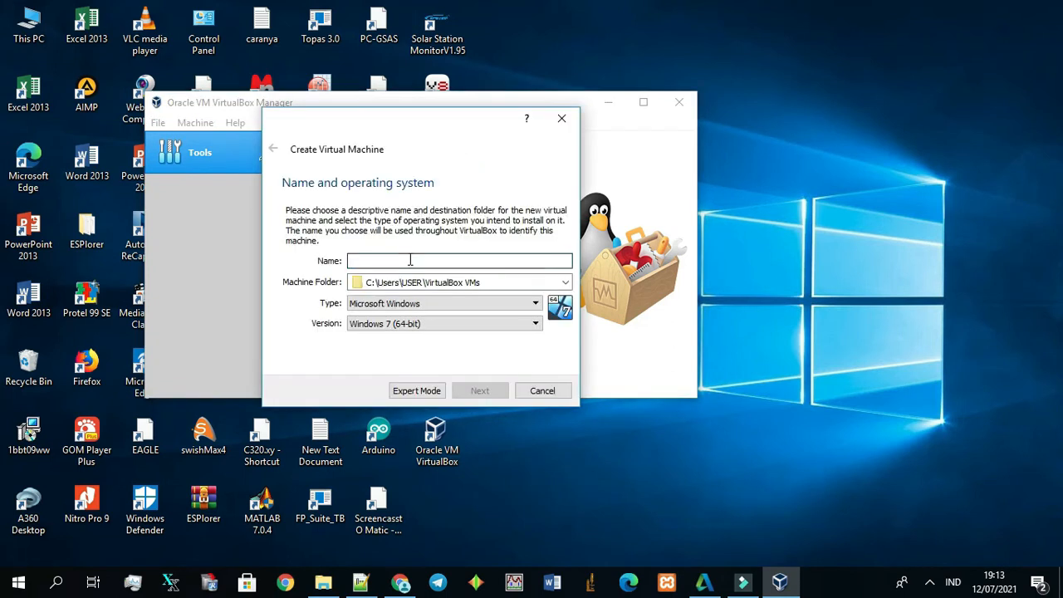
pyautogui.write('Home')
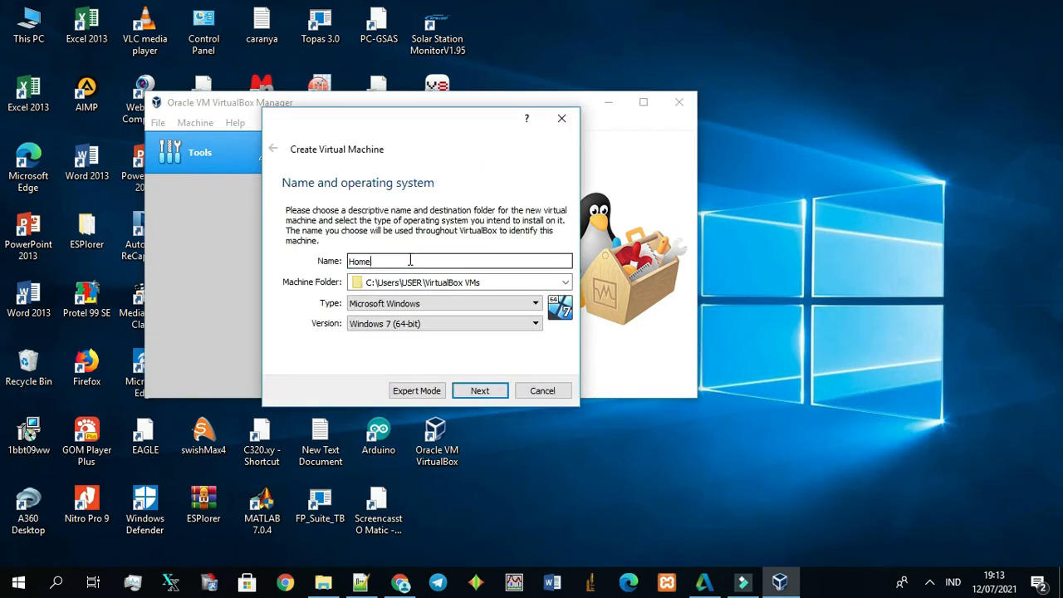
pyautogui.write('Assistant')
# Set the machine type to Linux and the version to Ubuntu (64-bit), and continue.
pyautogui.click(409, 304)
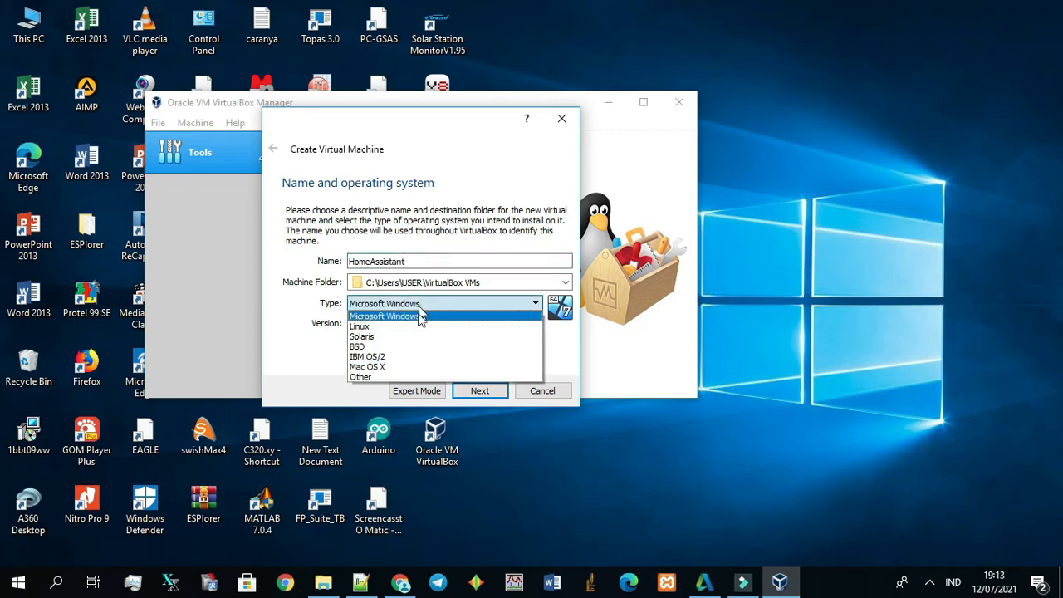
pyautogui.click(409, 327)
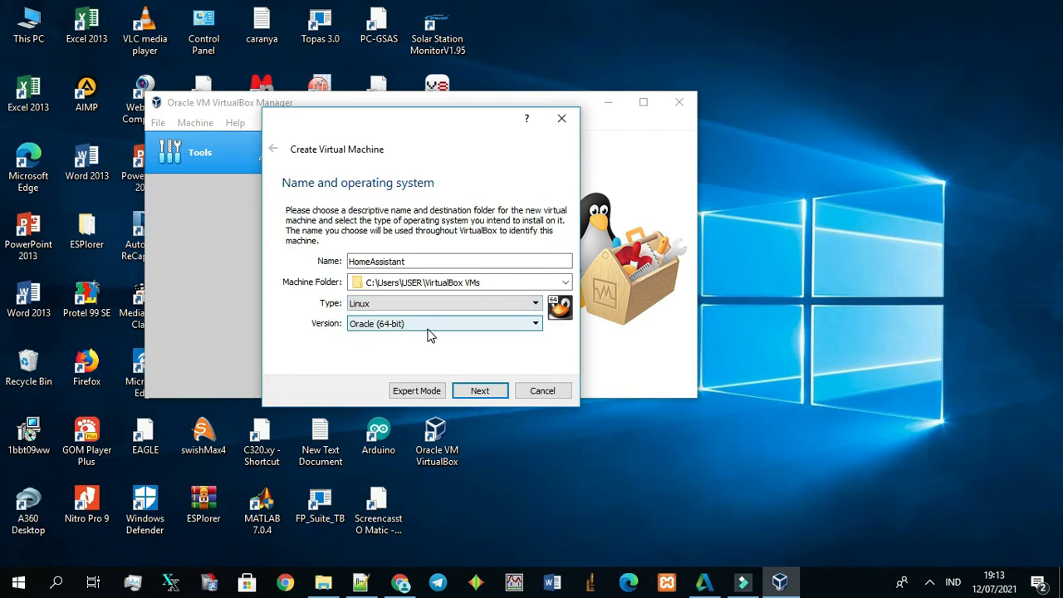
pyautogui.click(430, 327)
pyautogui.scroll(-3, 536, 421)
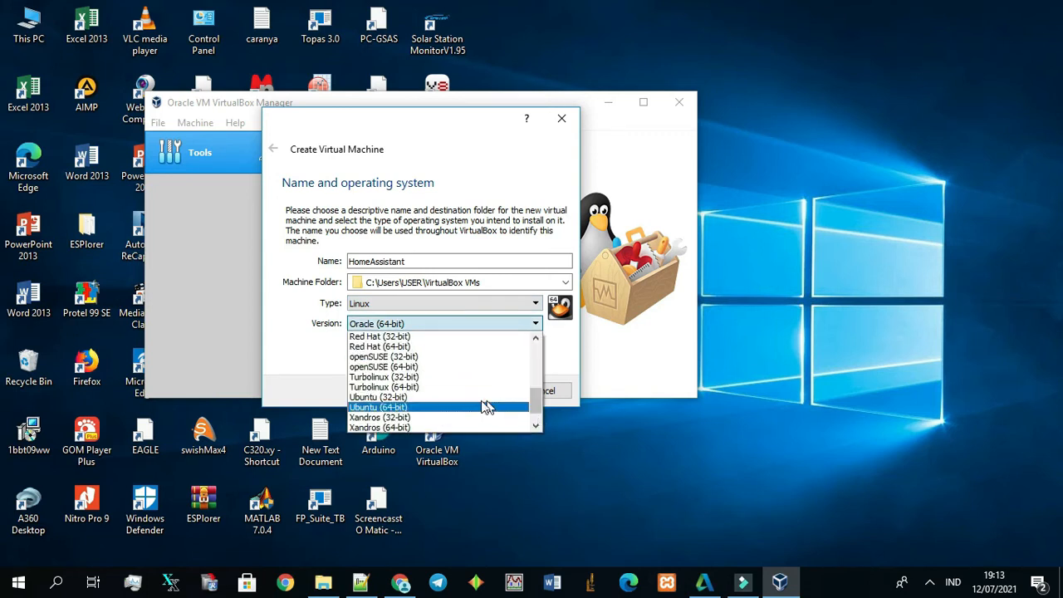
pyautogui.click(480, 406)
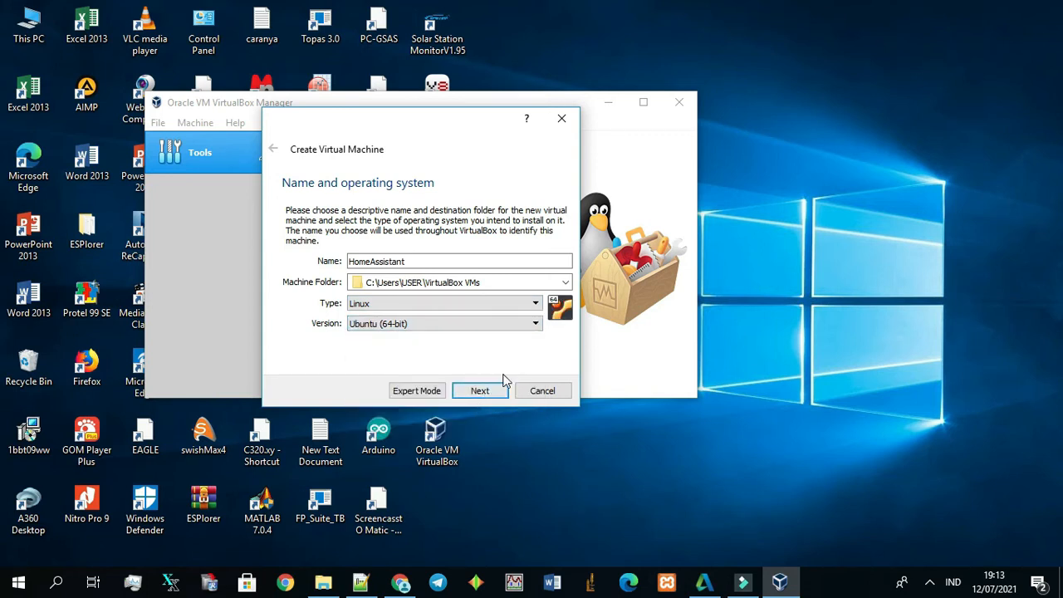
pyautogui.click(494, 392)
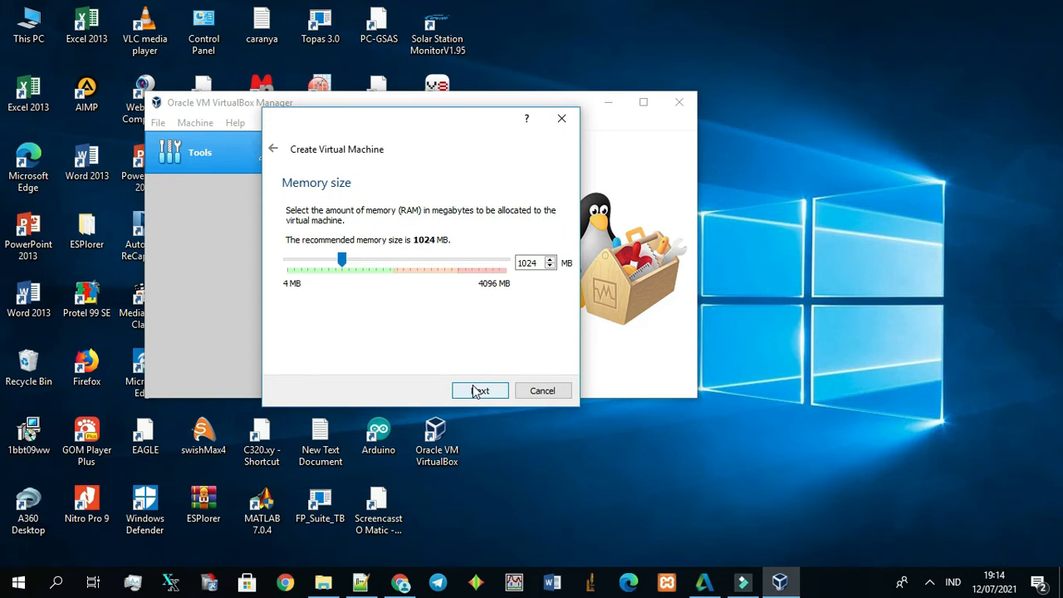
# Keep 1024 MB memory, choose to use an existing virtual hard disk, and add haos_ova-6.0 from D:\InstallHomeAssistant.
pyautogui.click(475, 391)
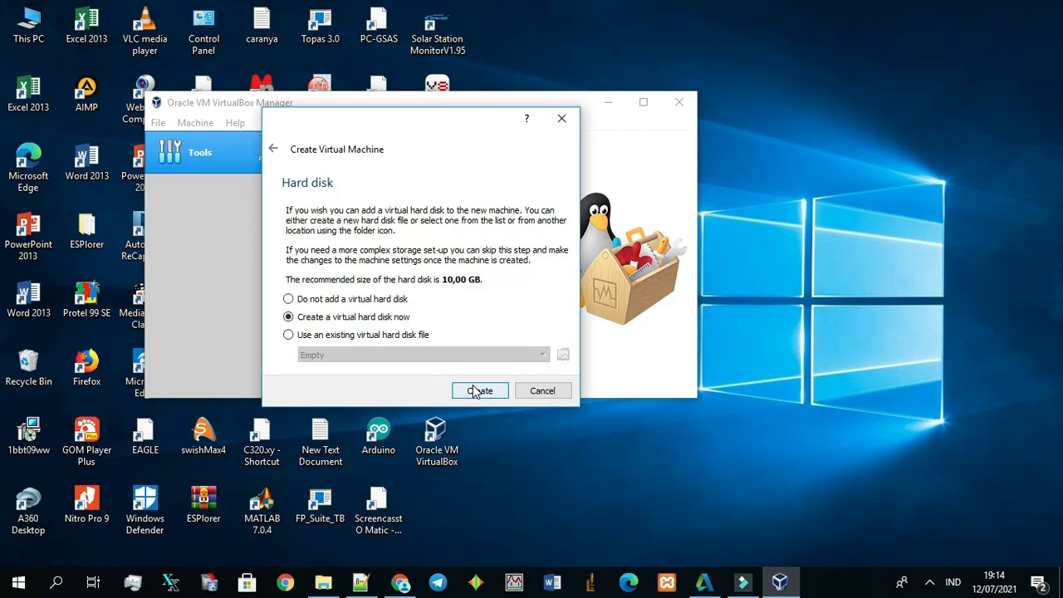
pyautogui.click(288, 335)
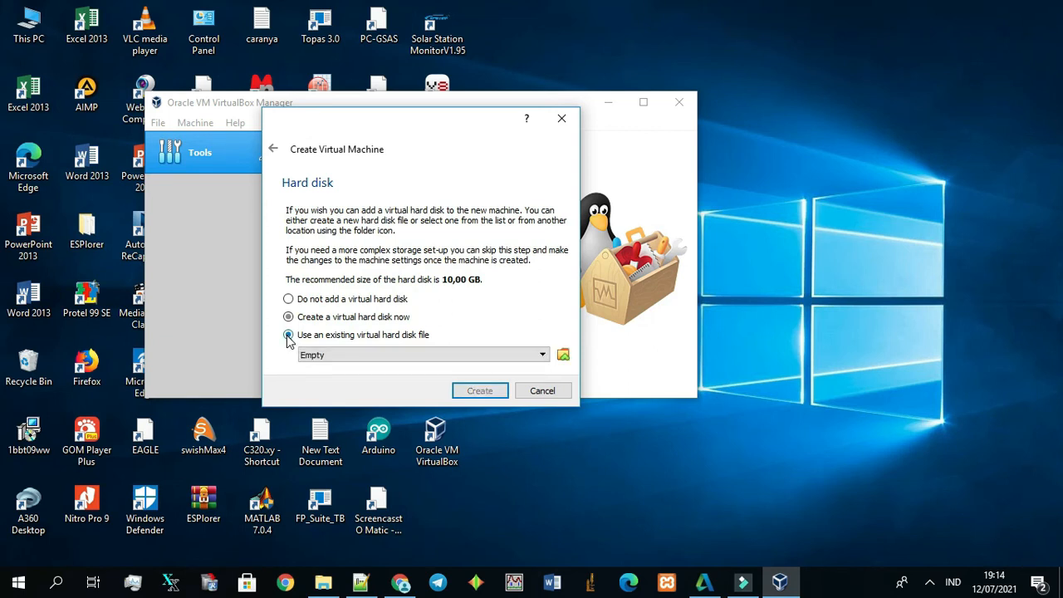
pyautogui.click(563, 355)
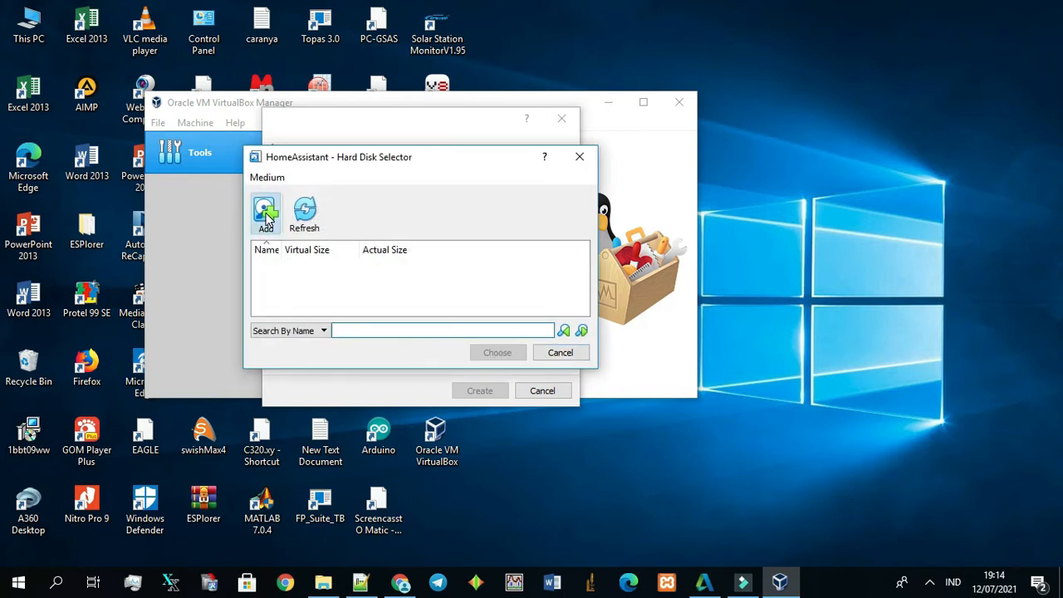
pyautogui.click(266, 218)
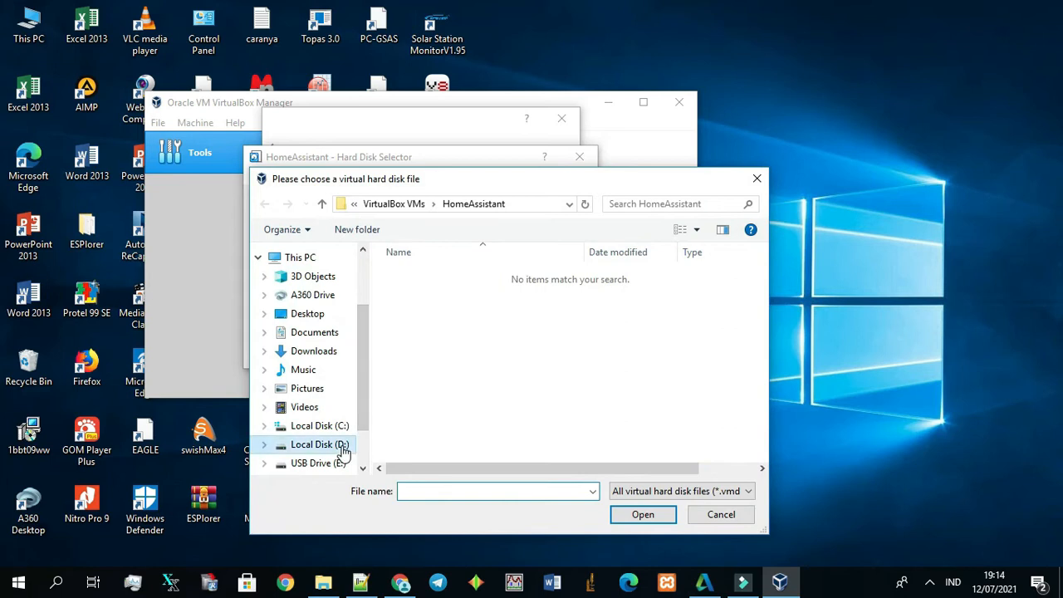
pyautogui.click(341, 447)
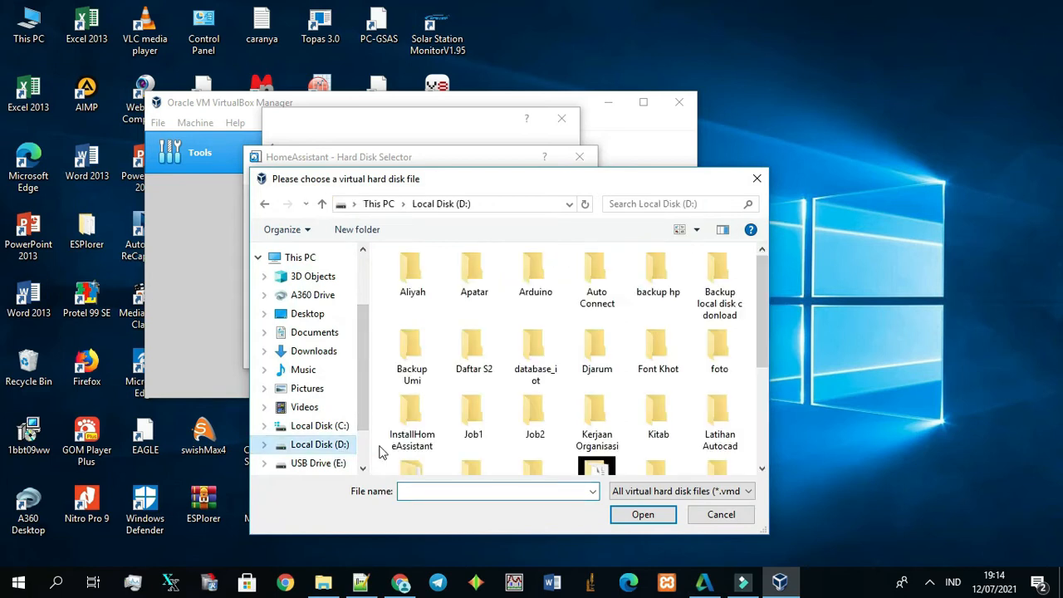
pyautogui.doubleClick(438, 434)
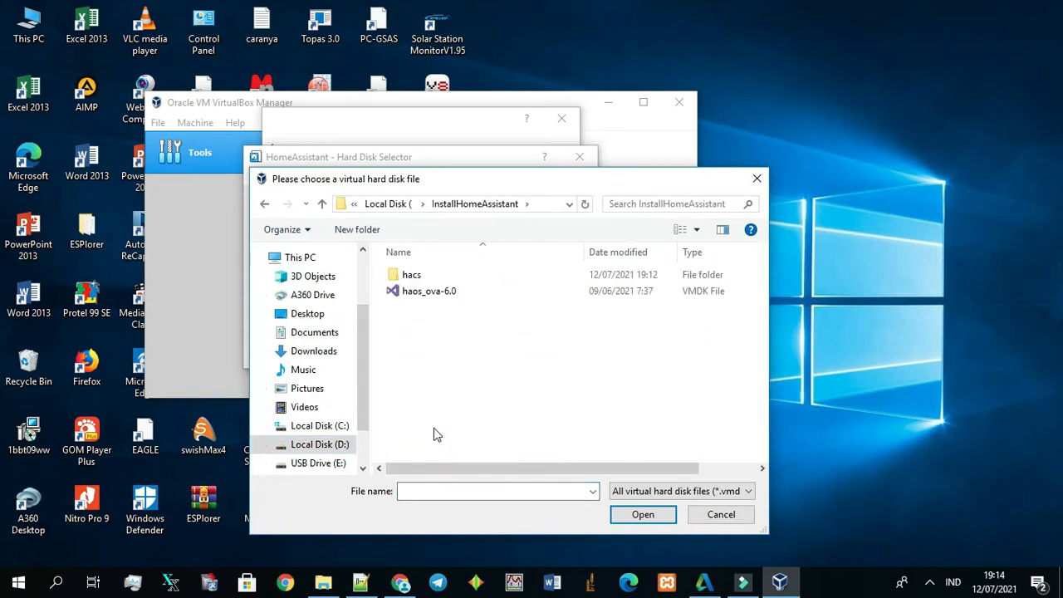
pyautogui.click(462, 293)
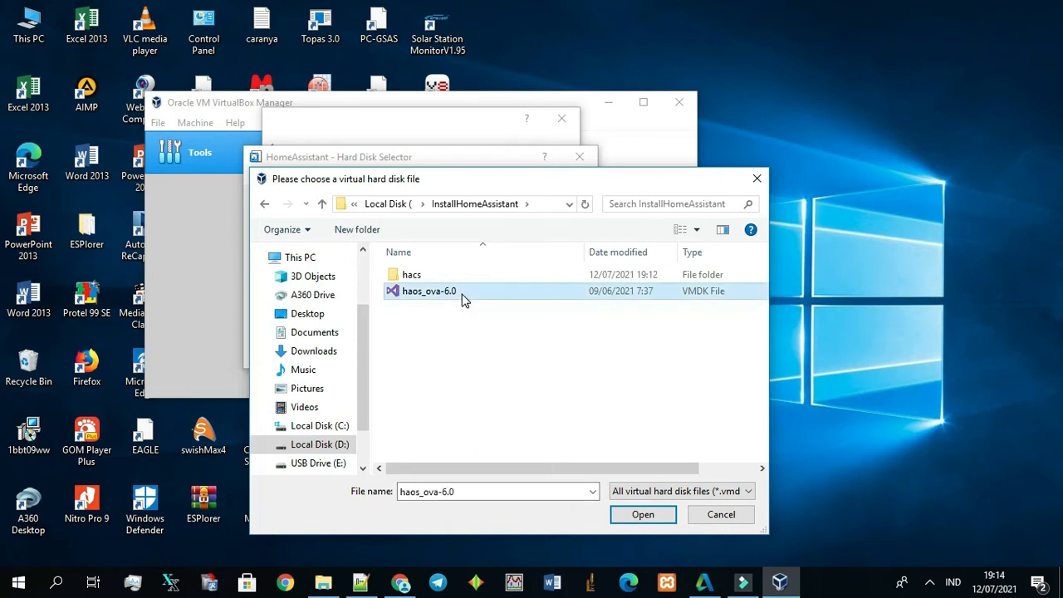
pyautogui.click(618, 515)
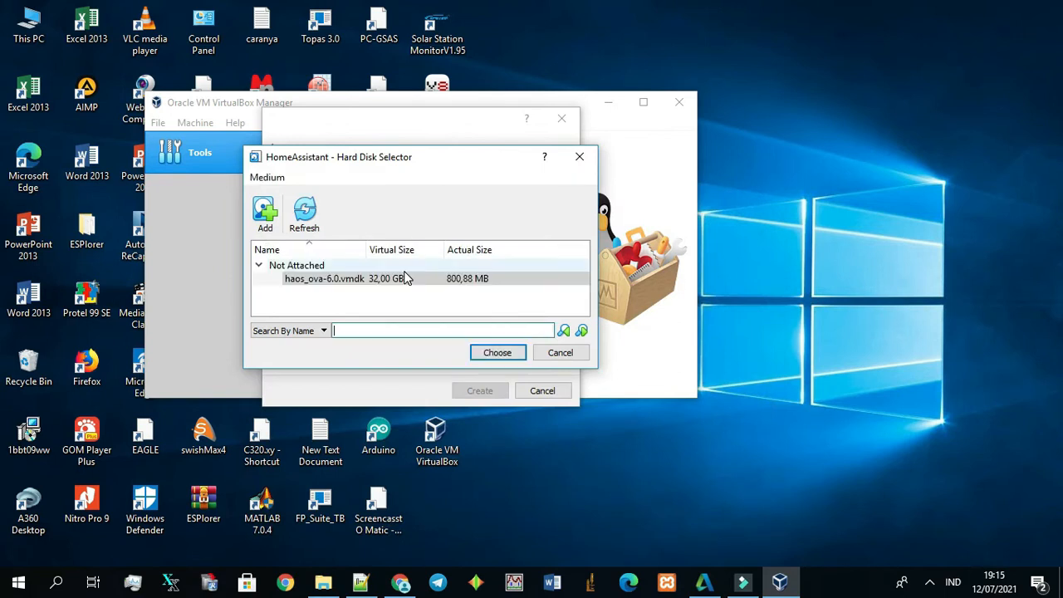
# Choose the haos_ova-6.0.vmdk disk and create the virtual machine.
pyautogui.click(497, 353)
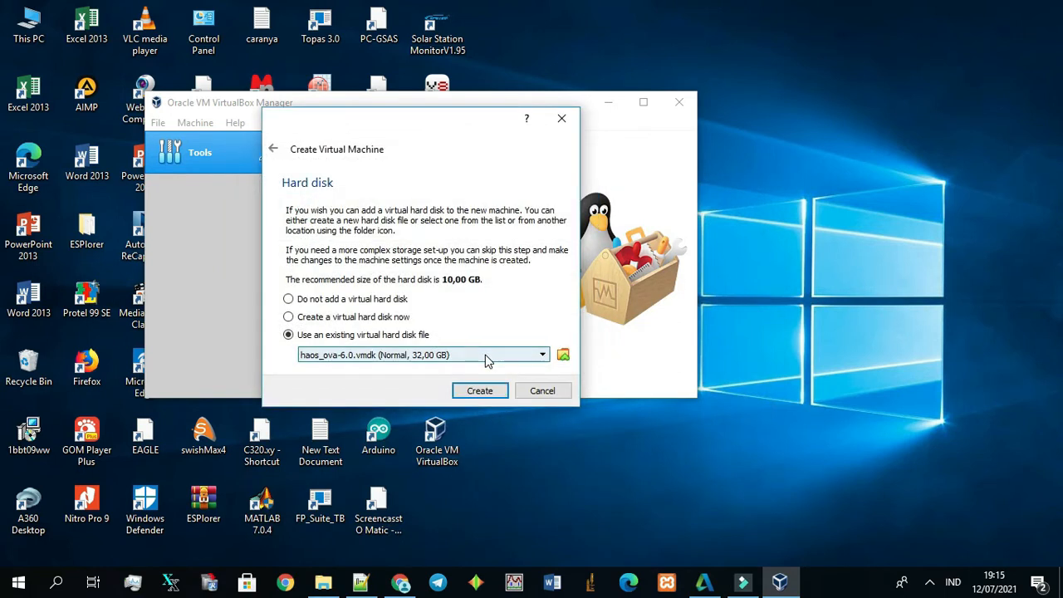
pyautogui.click(480, 391)
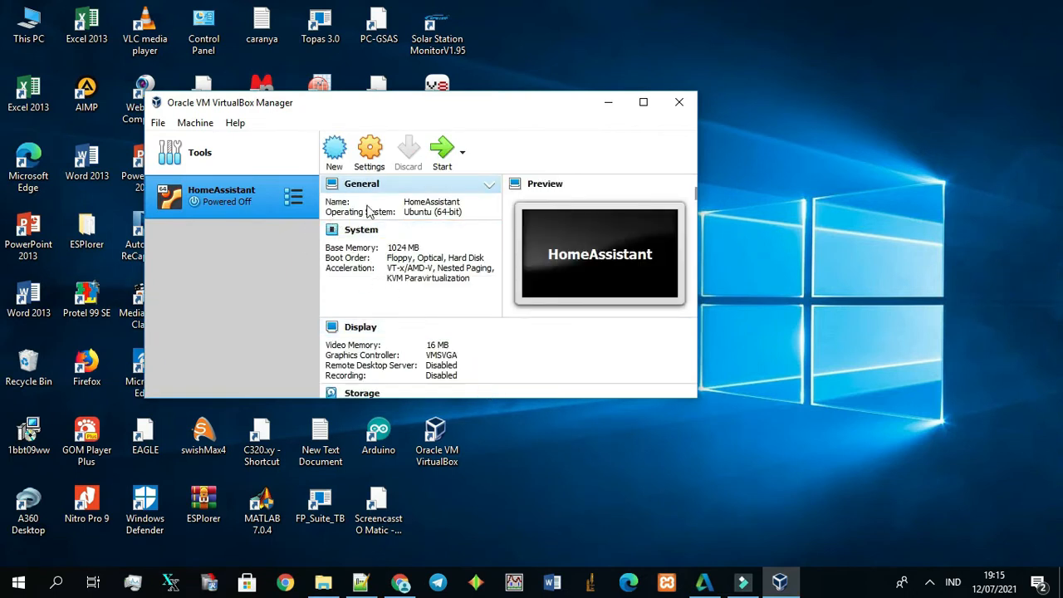
# Enable EFI in the HomeAssistant machine's system settings.
pyautogui.click(373, 161)
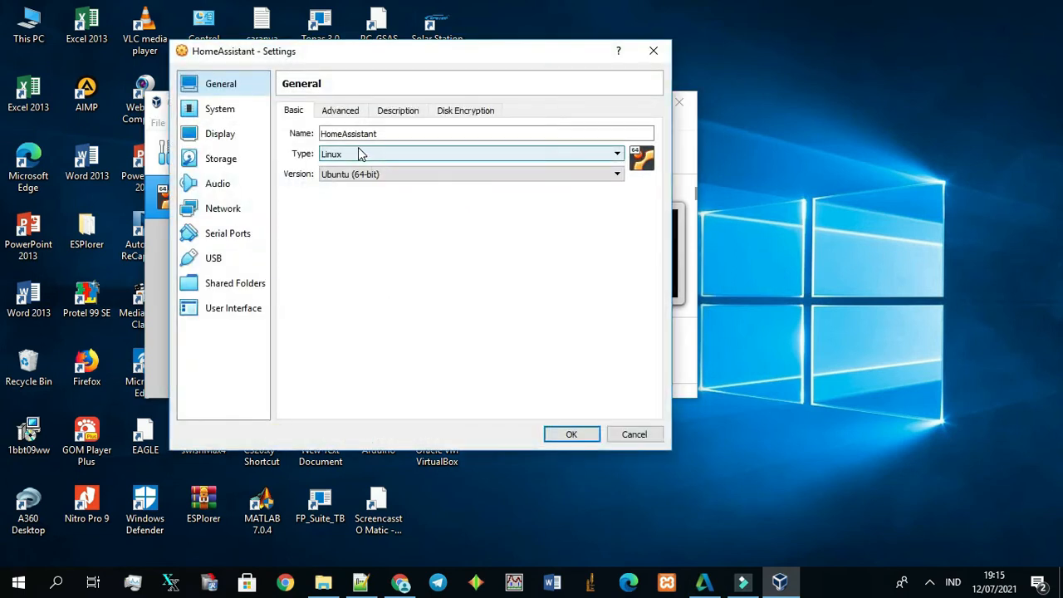
pyautogui.click(235, 116)
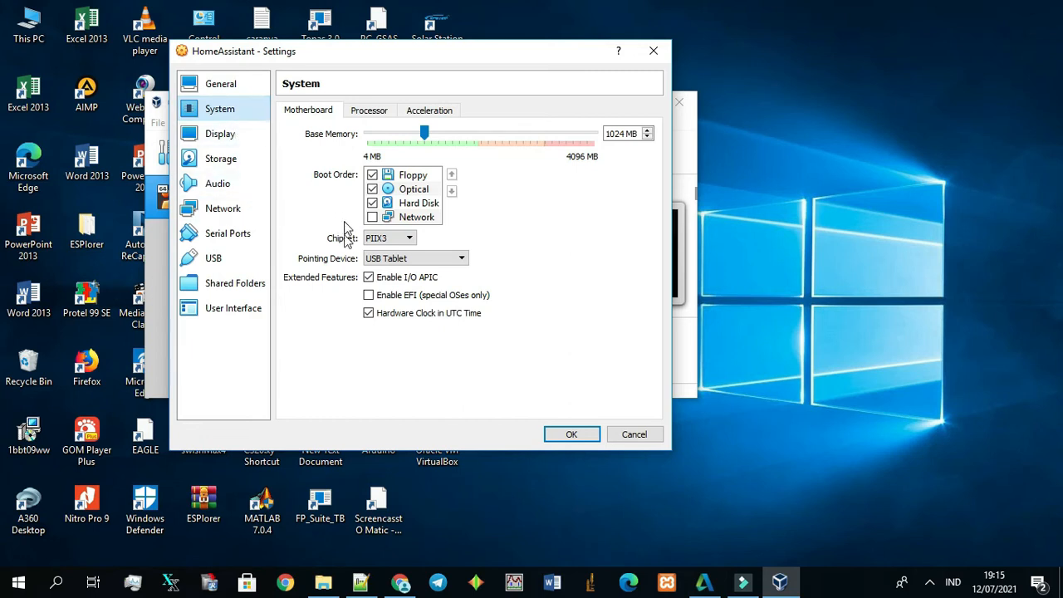
pyautogui.click(369, 296)
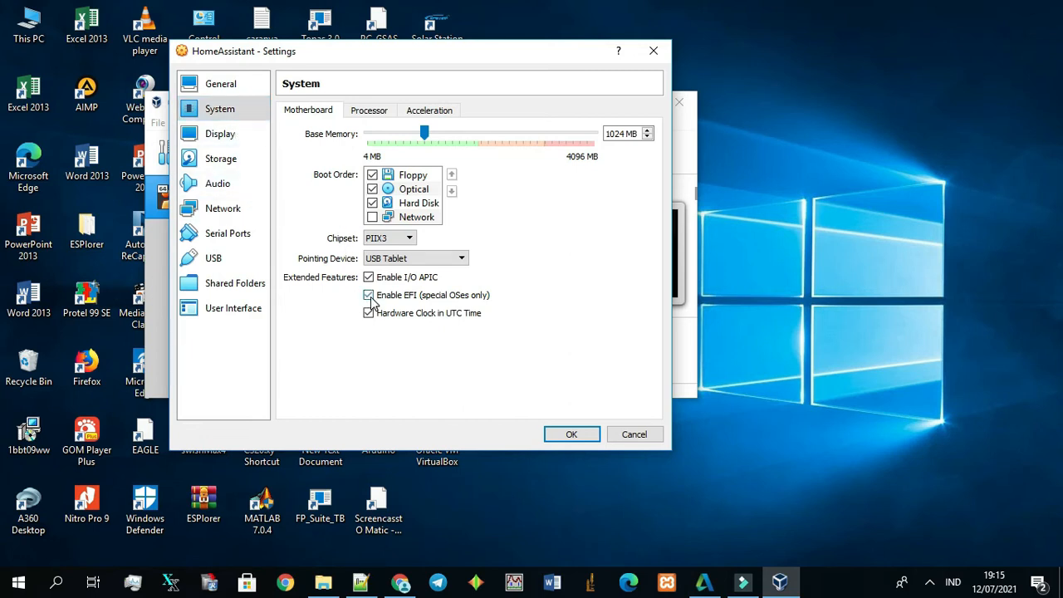
# Attach network adapter 1 to Bridged Adapter, review its advanced options, and save the settings.
pyautogui.click(243, 213)
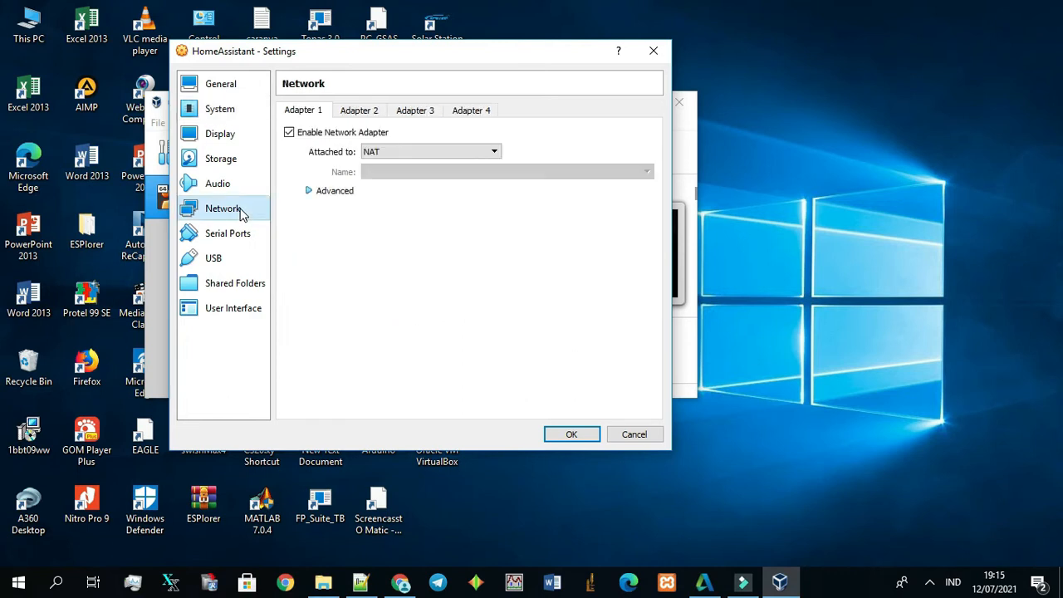
pyautogui.click(423, 147)
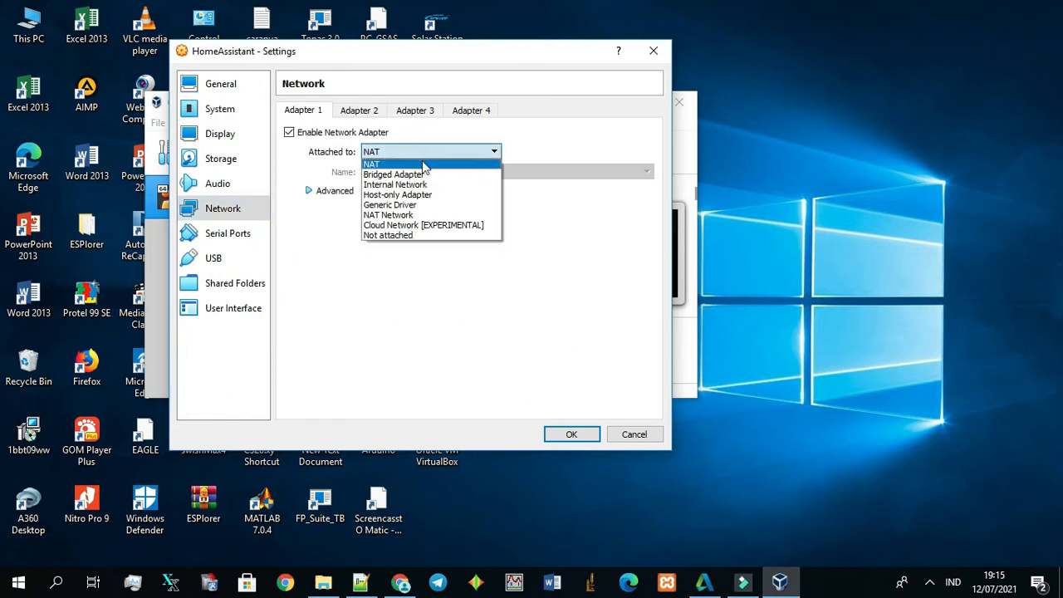
pyautogui.click(421, 174)
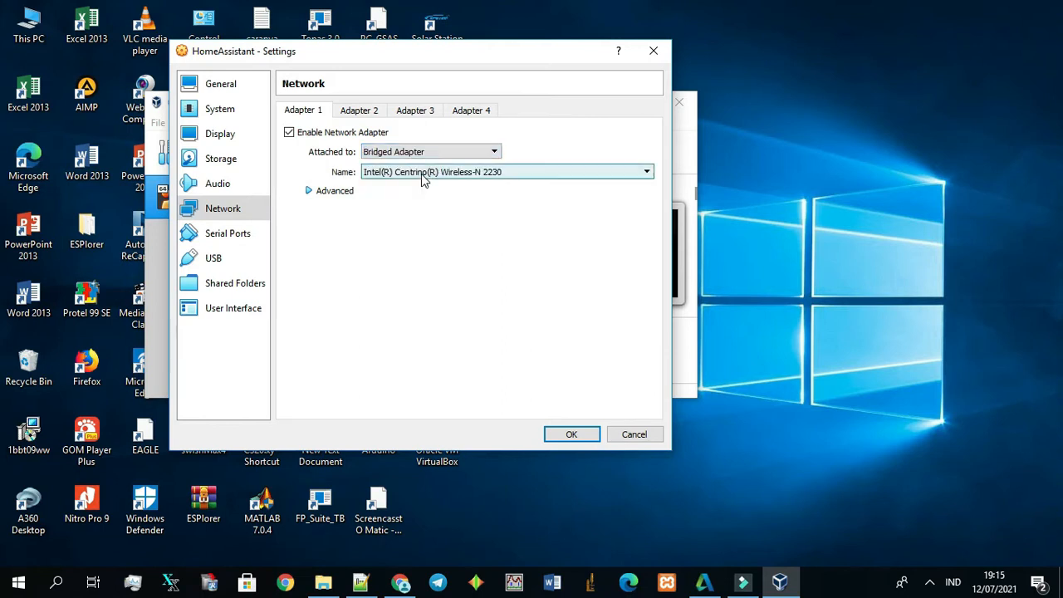
pyautogui.click(319, 195)
pyautogui.click(400, 237)
pyautogui.click(403, 264)
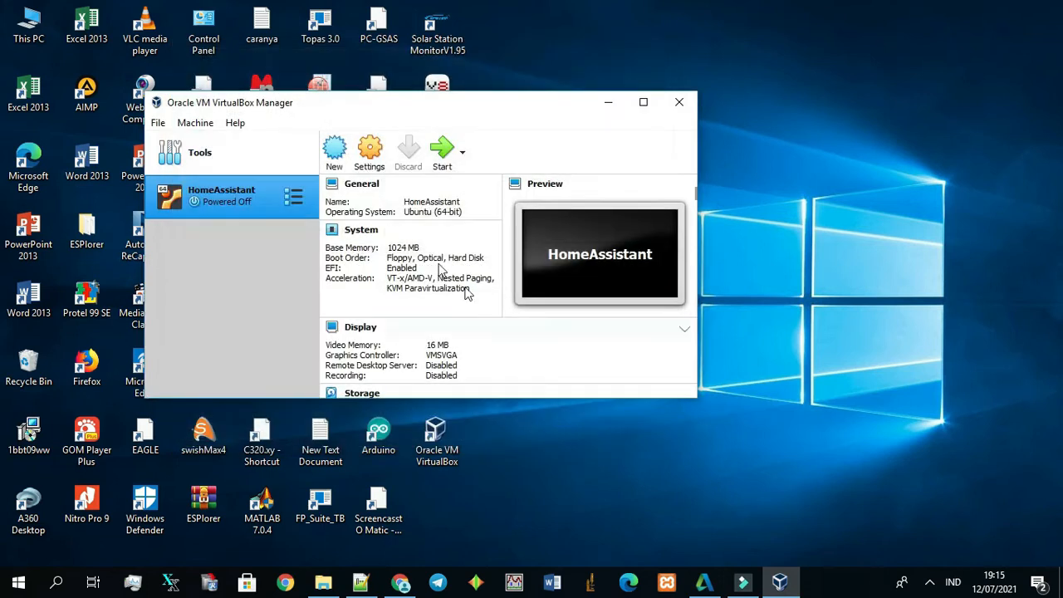
# Copy the haos_ova-6.0.vmdk disk to a VDI image named haos_ova-6.0_copy in the Virtual Media Manager, then close it.
pyautogui.click(157, 126)
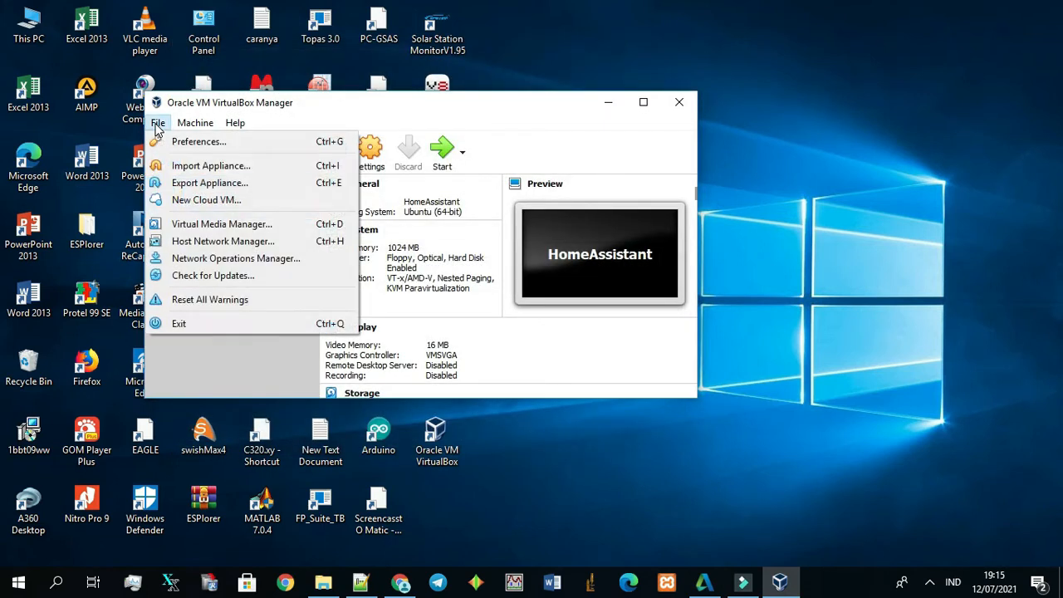
pyautogui.click(189, 224)
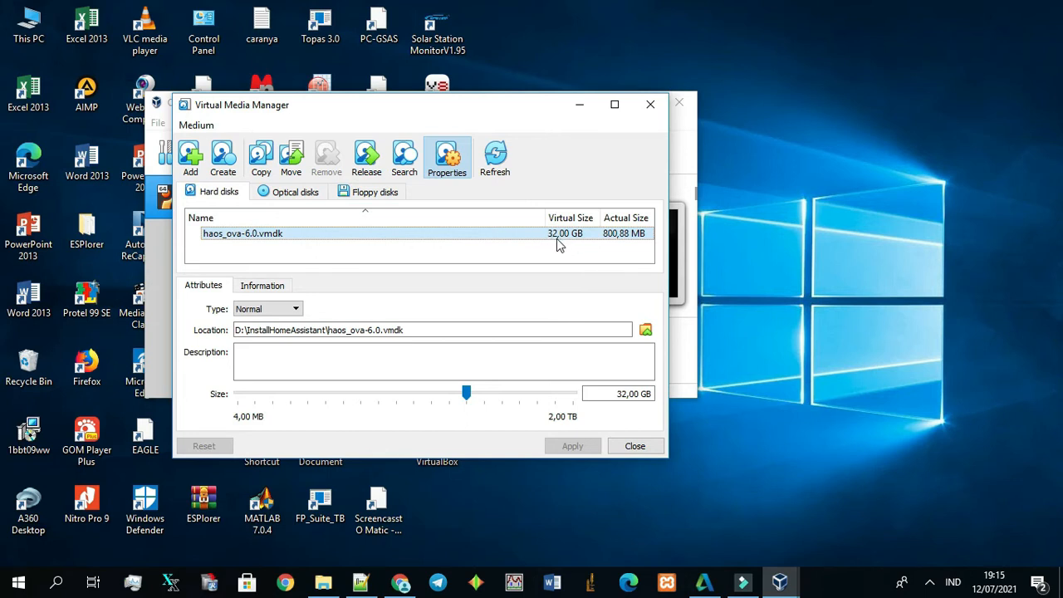
pyautogui.click(612, 392)
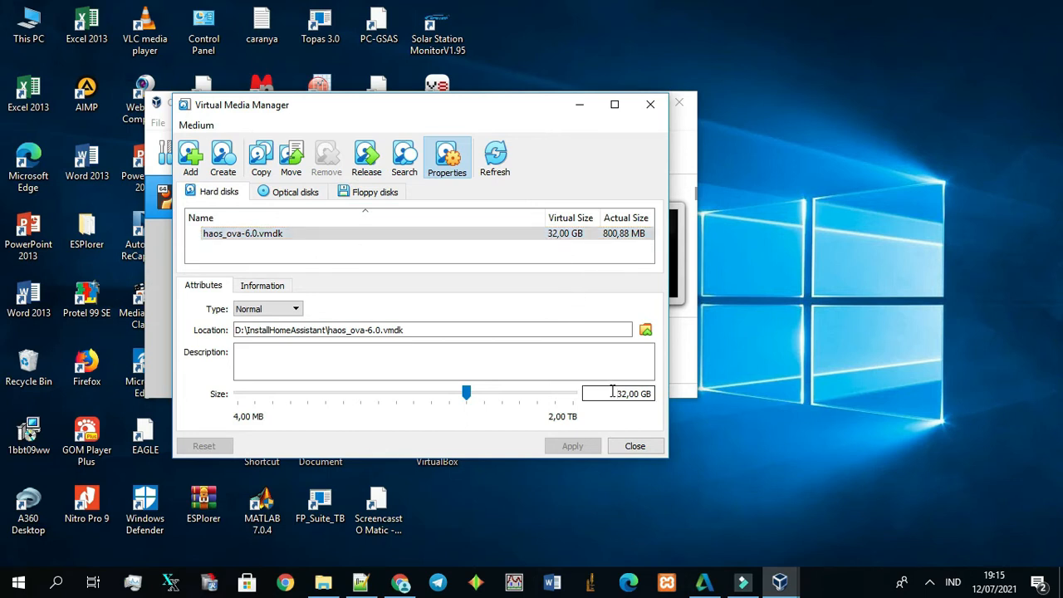
pyautogui.click(262, 162)
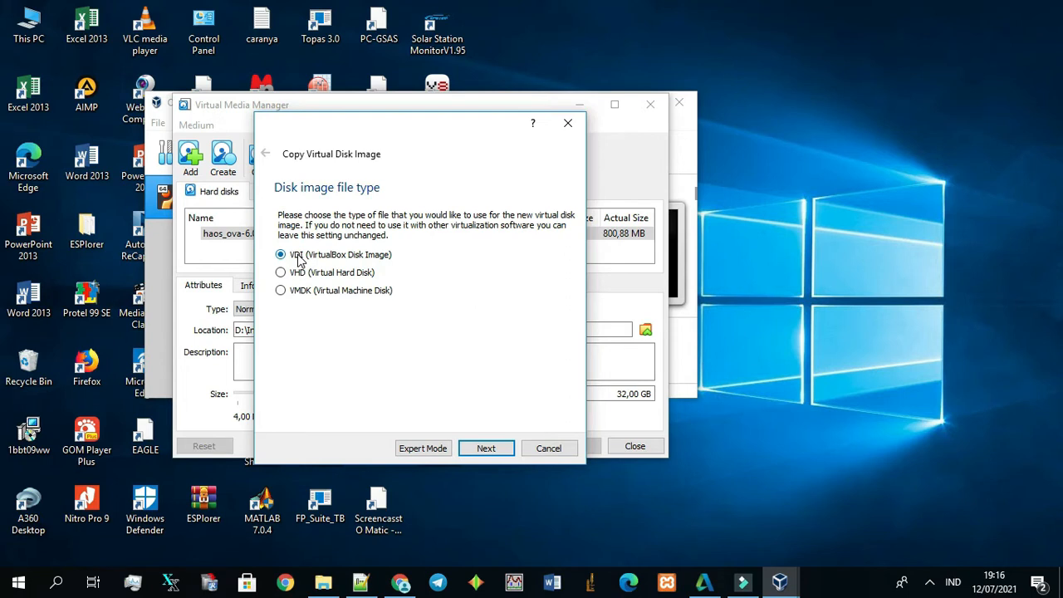
pyautogui.click(486, 447)
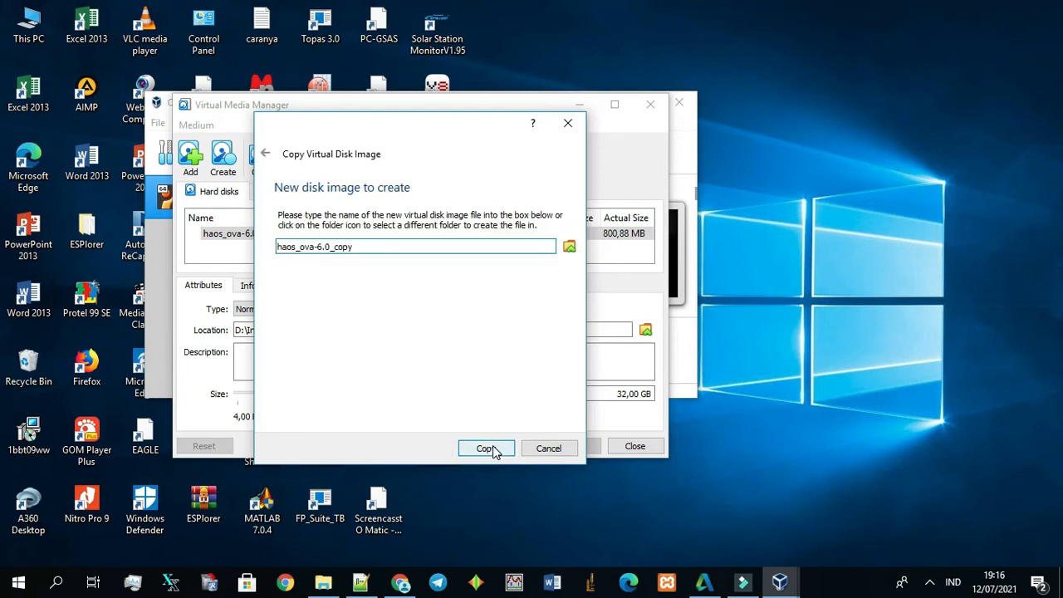
pyautogui.click(490, 448)
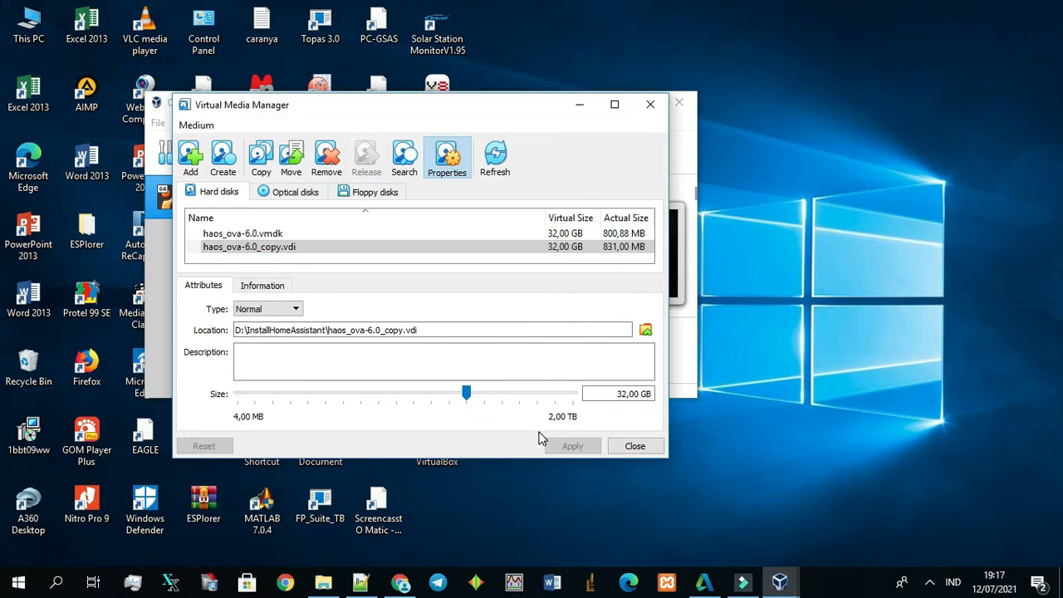
pyautogui.click(635, 446)
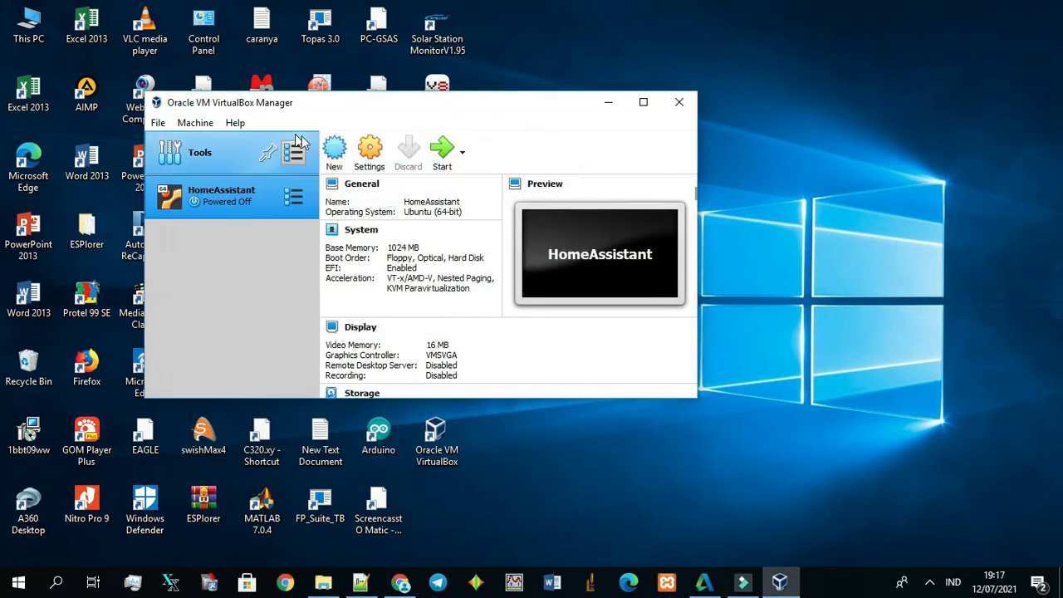
# Attach haos_ova-6.0_copy.vdi as a hard disk on the SATA controller in the machine's storage settings.
pyautogui.click(362, 155)
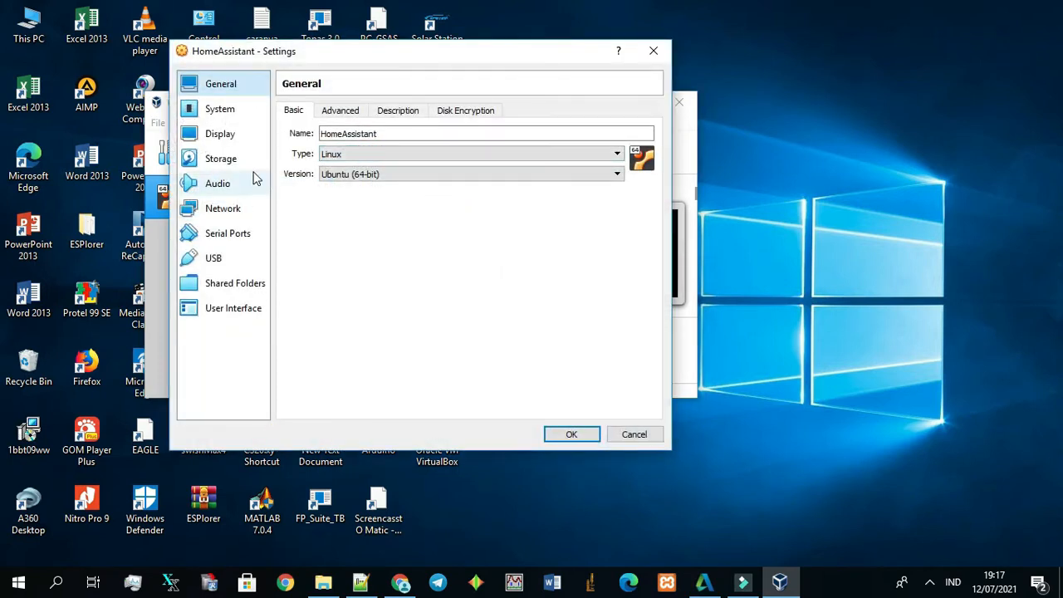
pyautogui.click(251, 167)
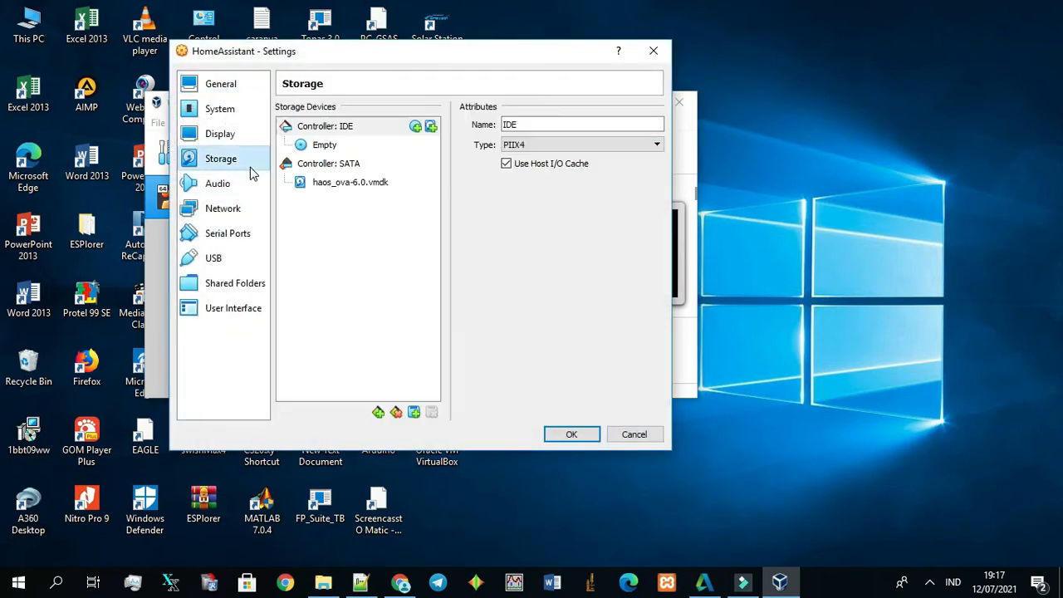
pyautogui.click(329, 166)
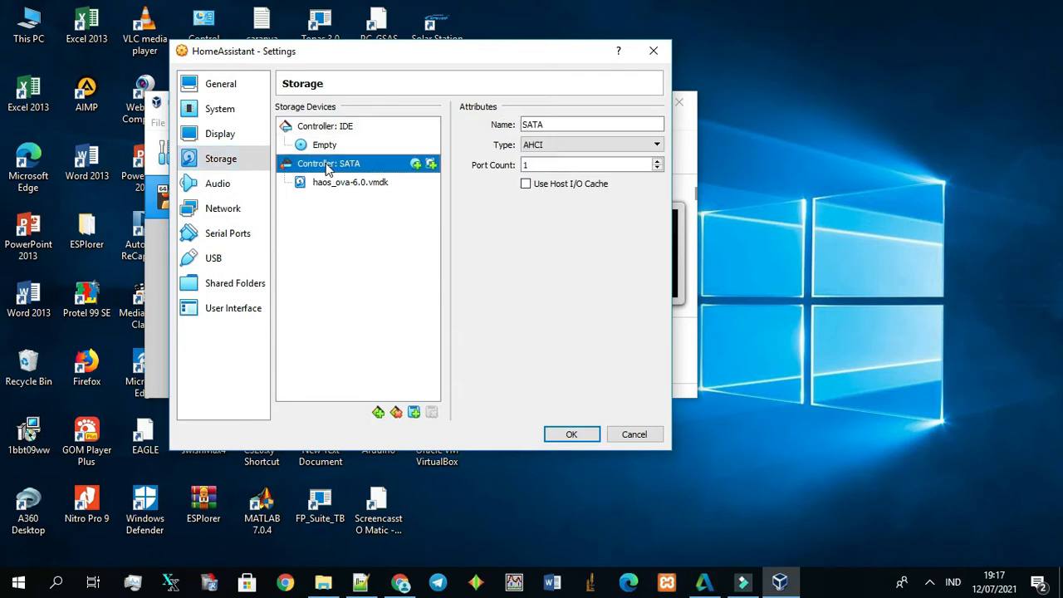
pyautogui.rightClick(327, 165)
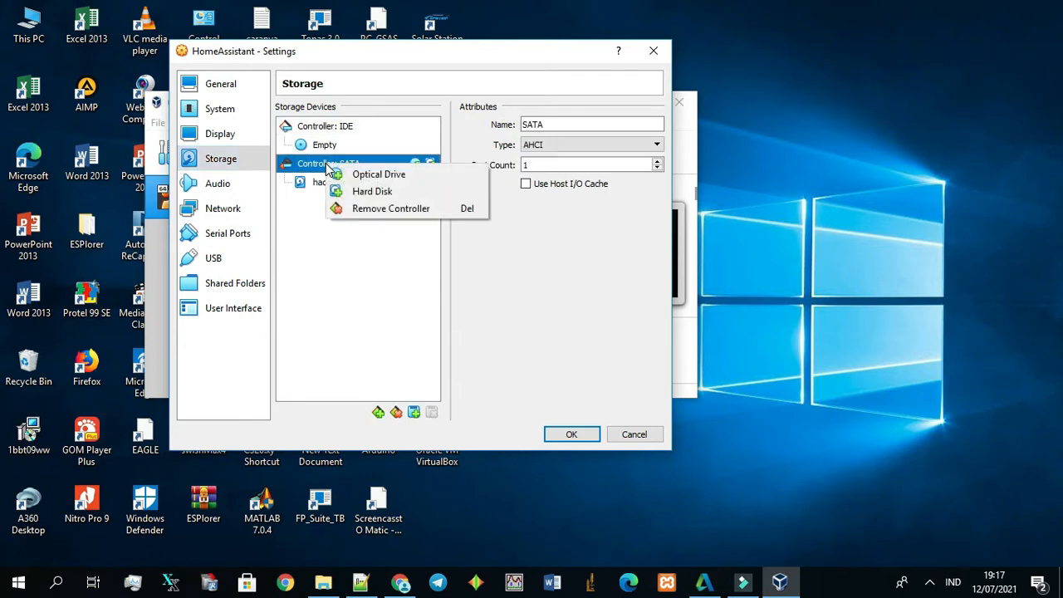
pyautogui.click(349, 198)
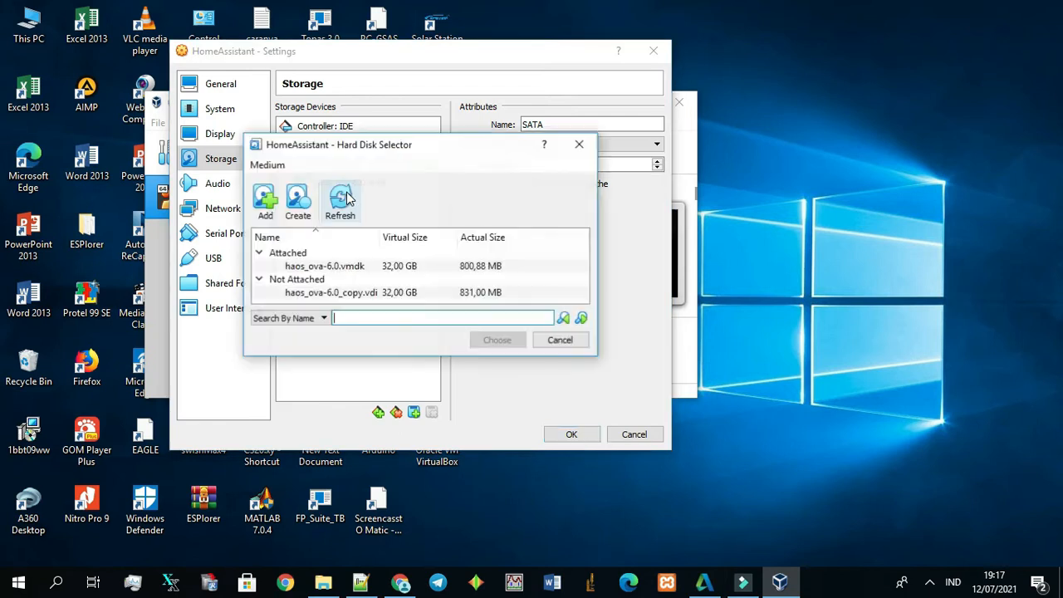
pyautogui.click(328, 295)
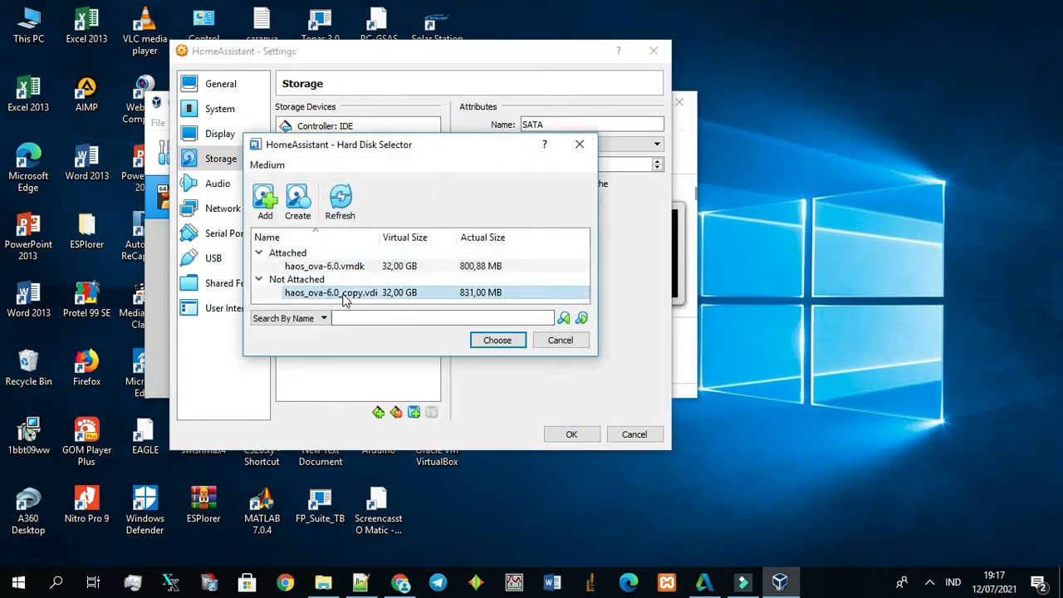
pyautogui.click(490, 342)
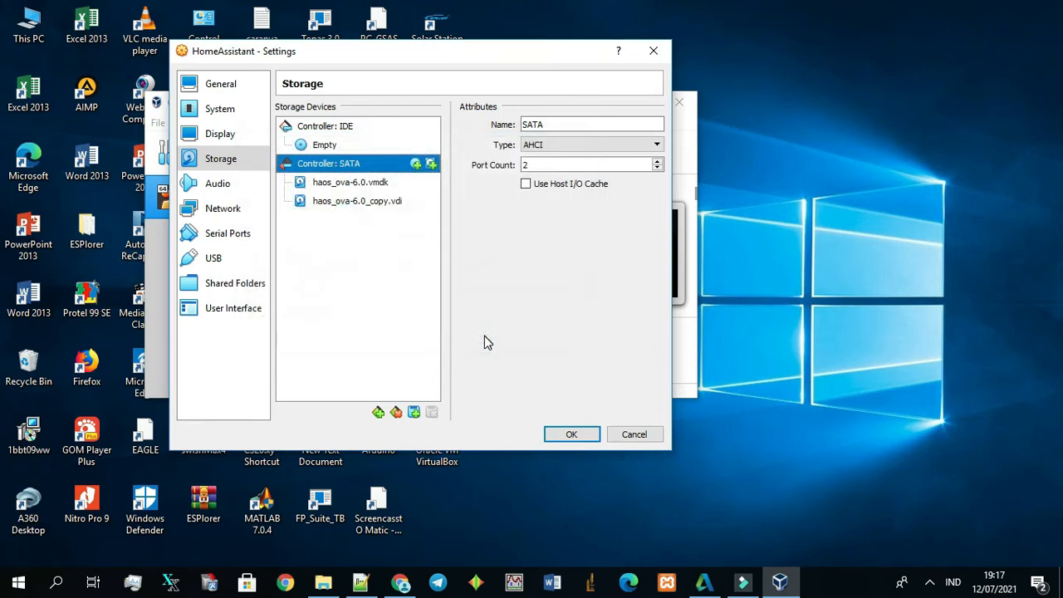
# Remove the haos_ova-6.0.vmdk attachment from the SATA controller and save the settings.
pyautogui.click(363, 190)
pyautogui.rightClick(362, 190)
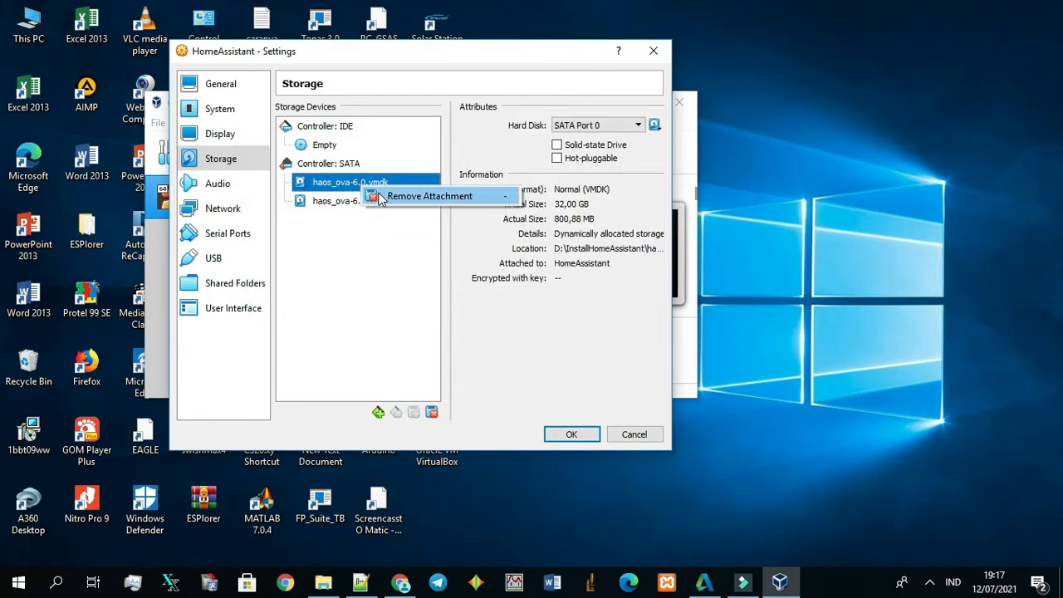
pyautogui.click(423, 195)
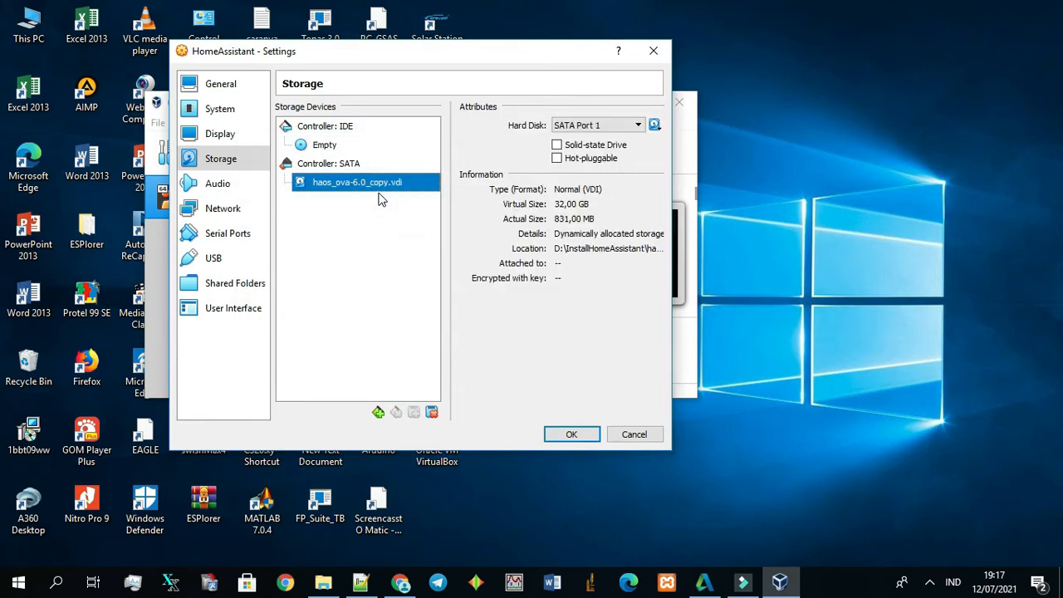
pyautogui.click(571, 434)
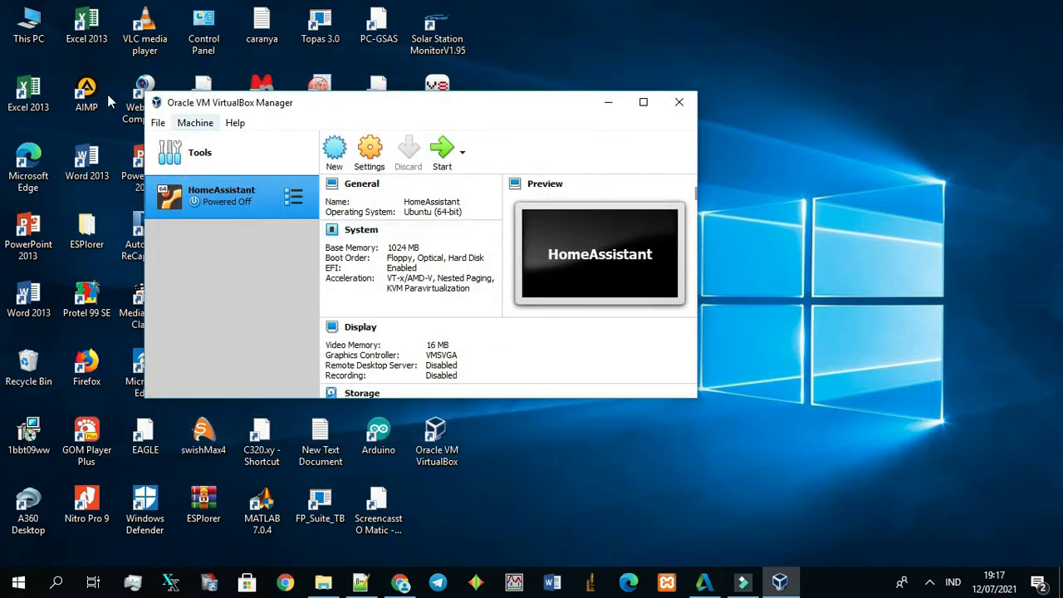
# Open the Virtual Media Manager to inspect the haos_ova-6.0 hard disk images and their properties, then close it.
pyautogui.click(159, 123)
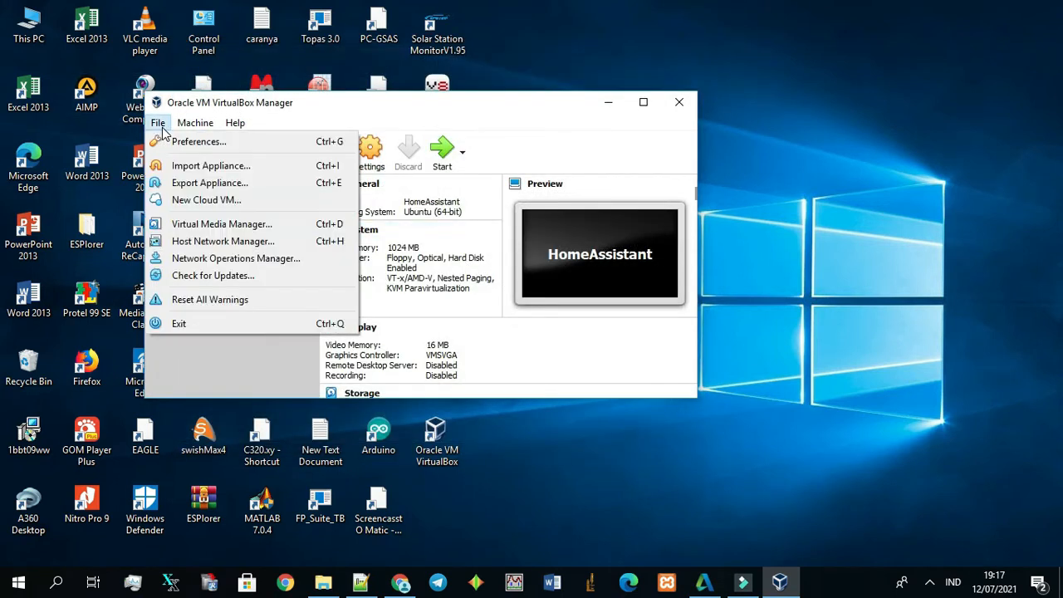
pyautogui.click(200, 226)
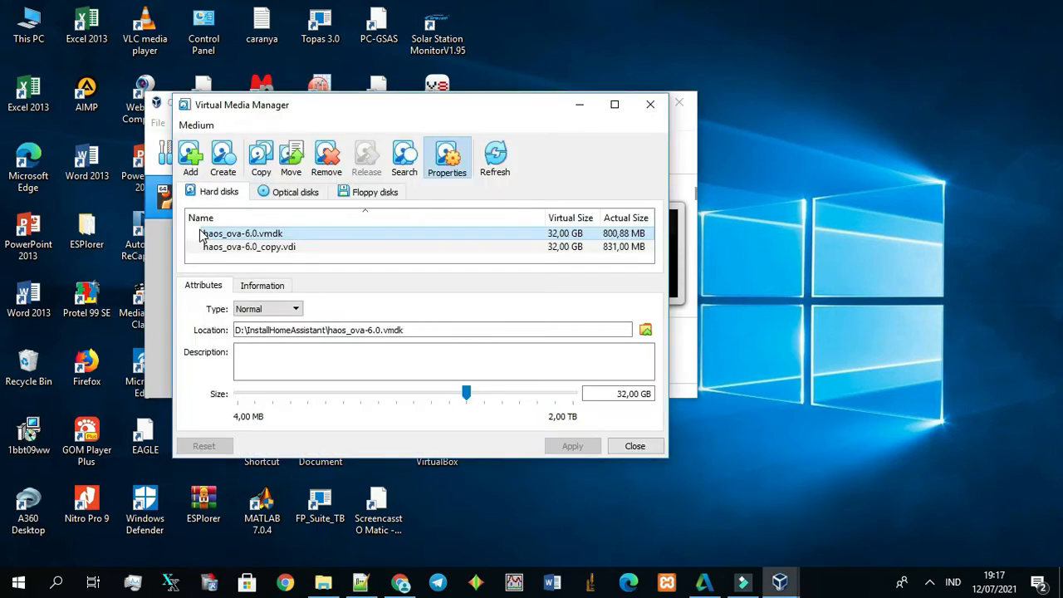
pyautogui.click(241, 248)
pyautogui.click(247, 236)
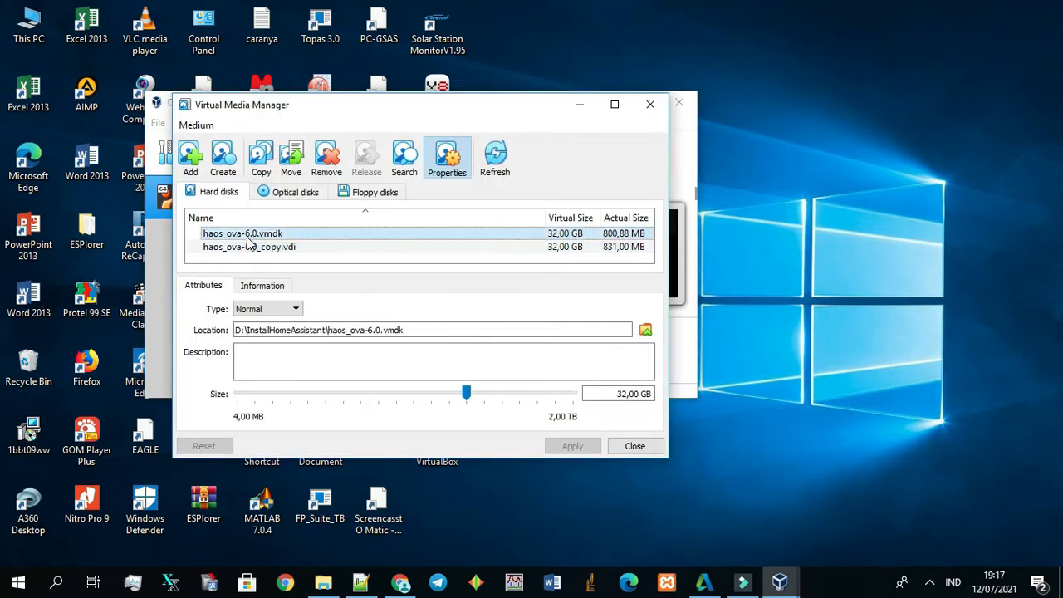
pyautogui.click(566, 250)
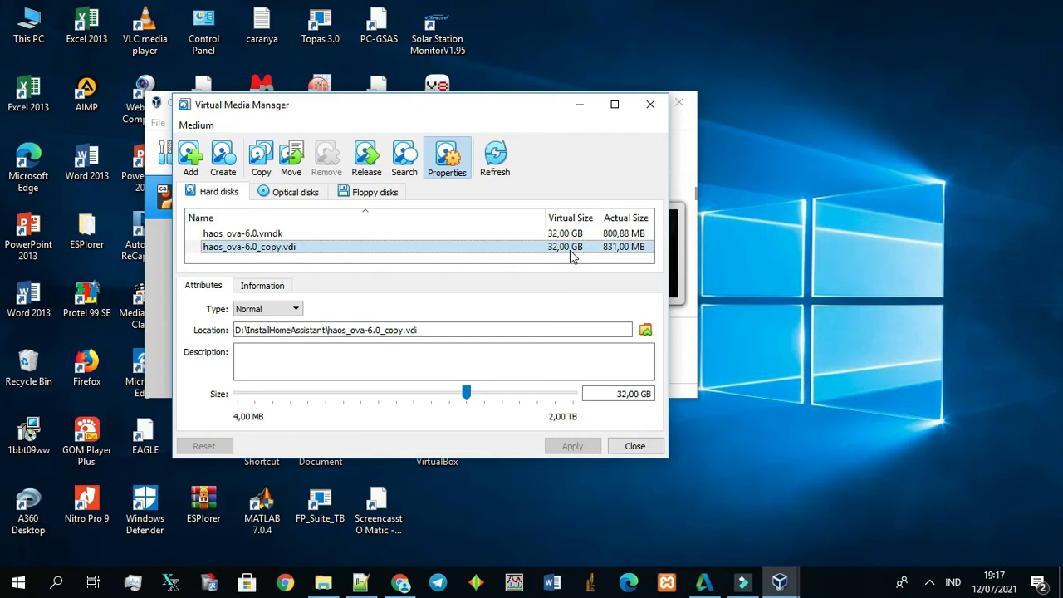
pyautogui.click(596, 390)
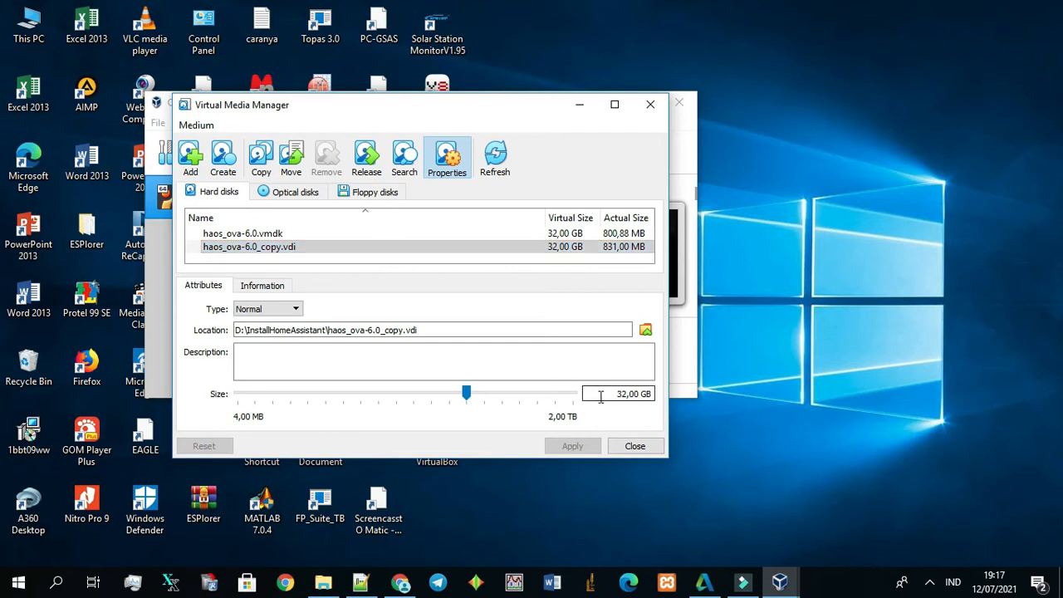
pyautogui.click(633, 447)
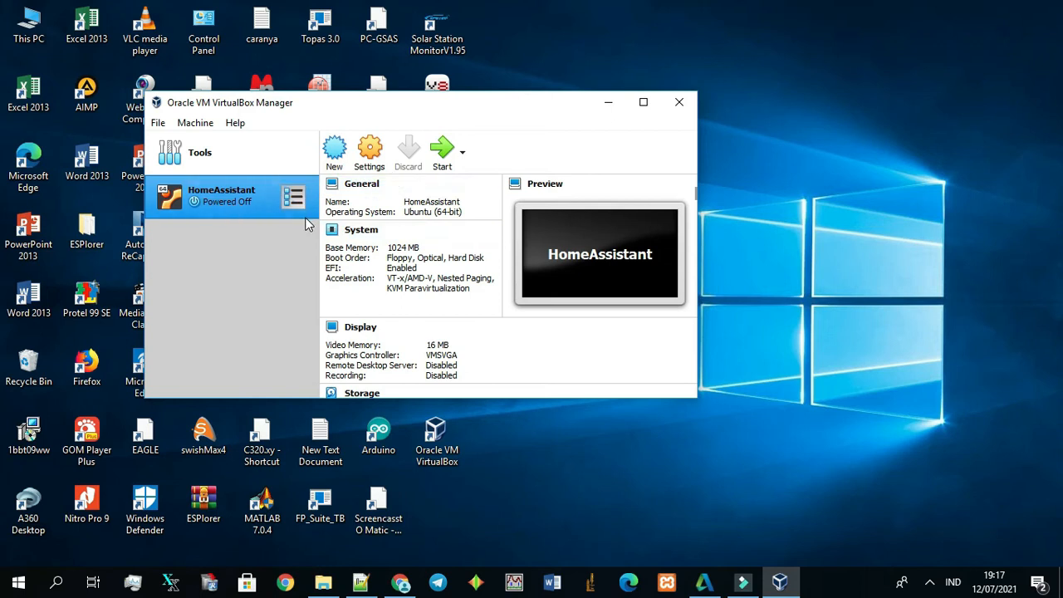
# Start the HomeAssistant virtual machine, dismiss the keyboard and mouse capture notices, and minimize its window once booted.
pyautogui.click(441, 150)
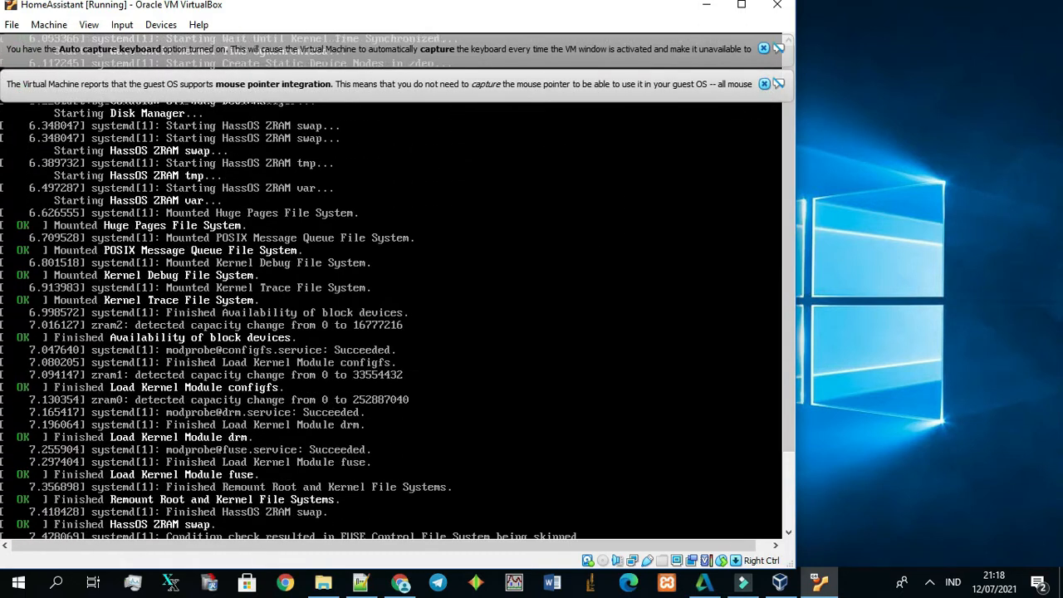
pyautogui.click(763, 83)
pyautogui.click(763, 49)
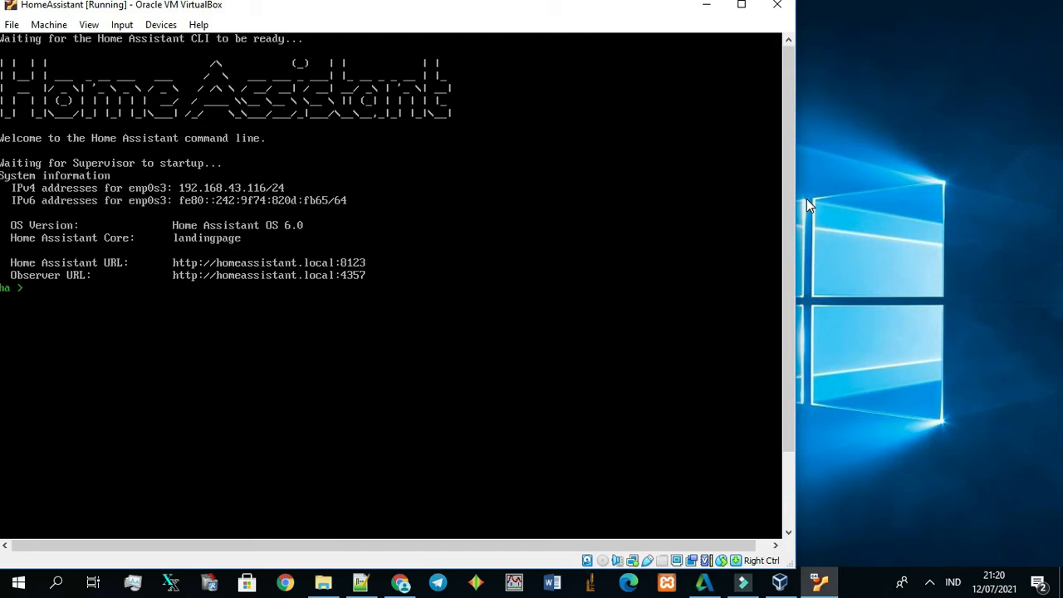
pyautogui.click(706, 5)
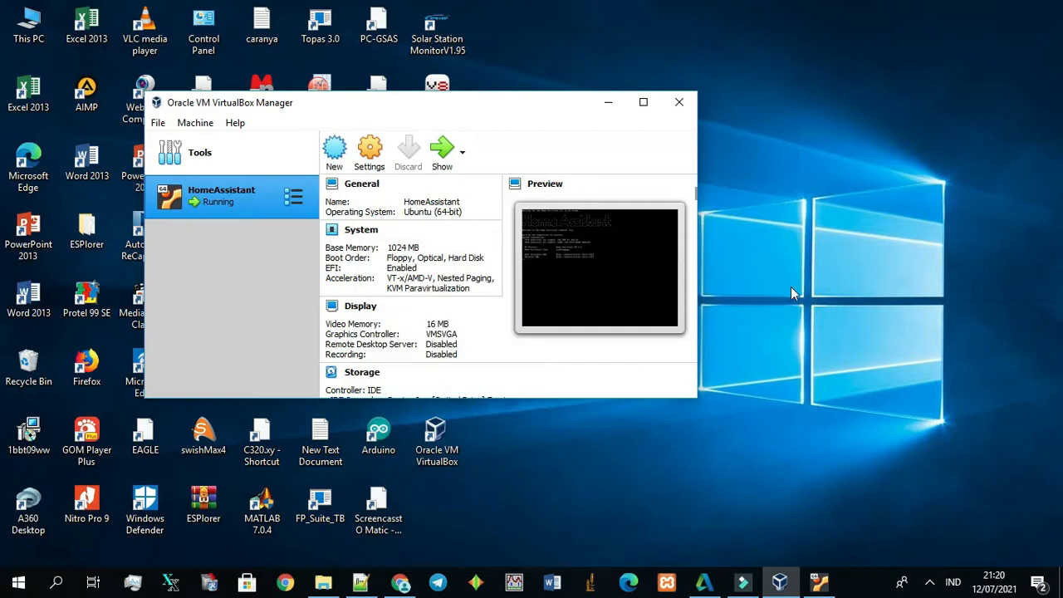
# Switch to the browser and open a new tab.
pyautogui.click(402, 584)
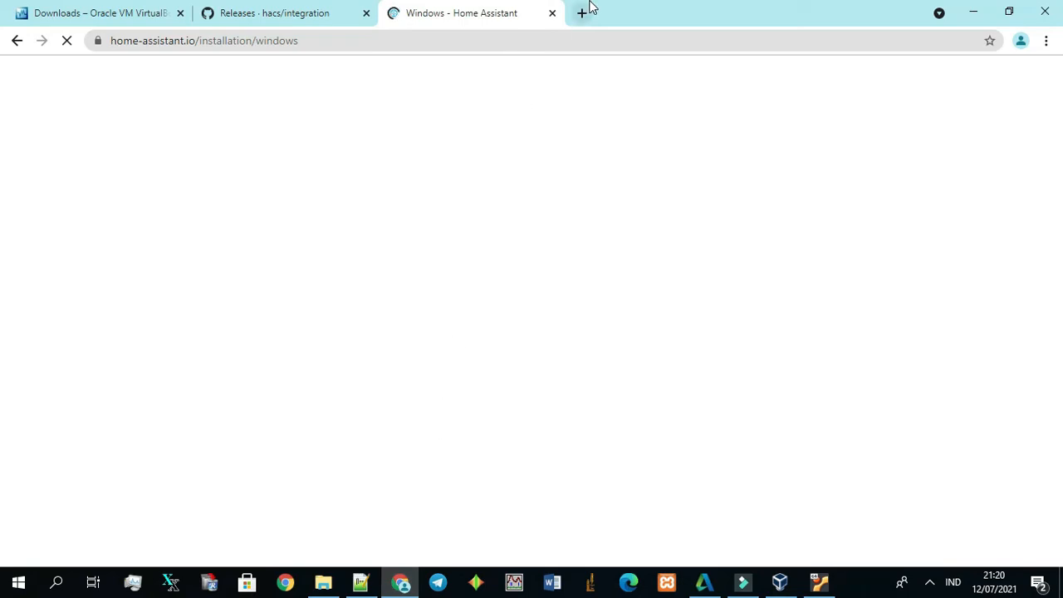
pyautogui.click(584, 14)
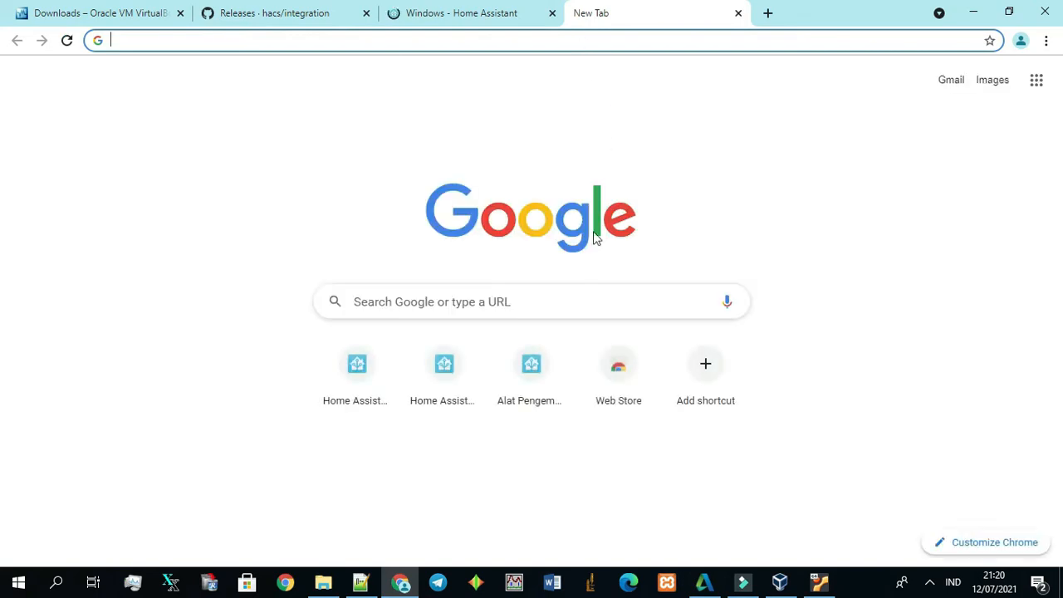
# In the Notepad++ install notes, paste step '2. Jalankan HomeAssistant' with homeassistant:8123, homeassistant.local:8123 and ip_homeassistant:8123, then minimize it.
pyautogui.click(360, 581)
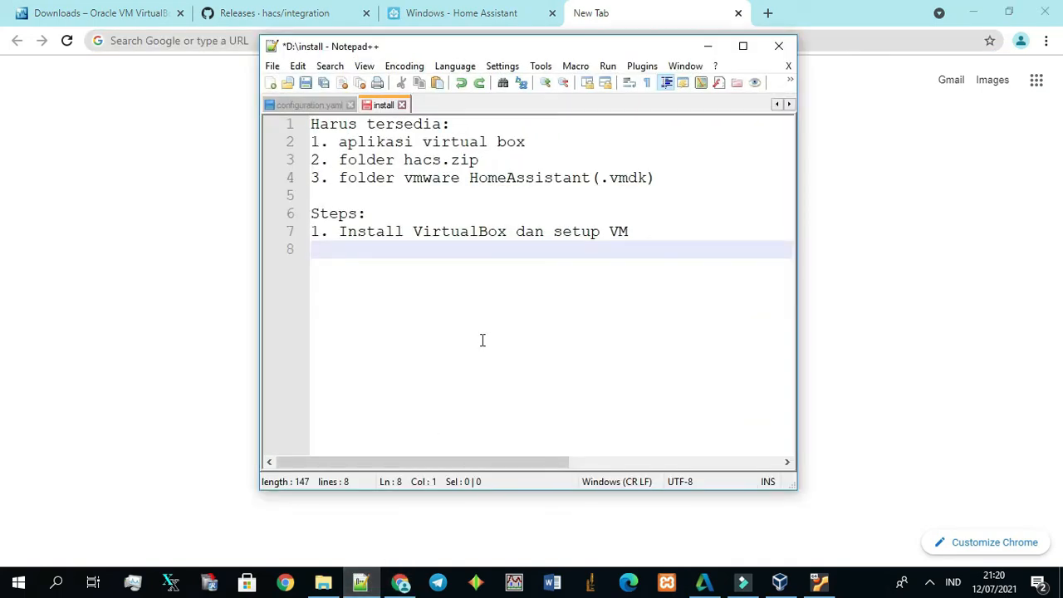
pyautogui.write('2. Jalankan HomeAssistant')
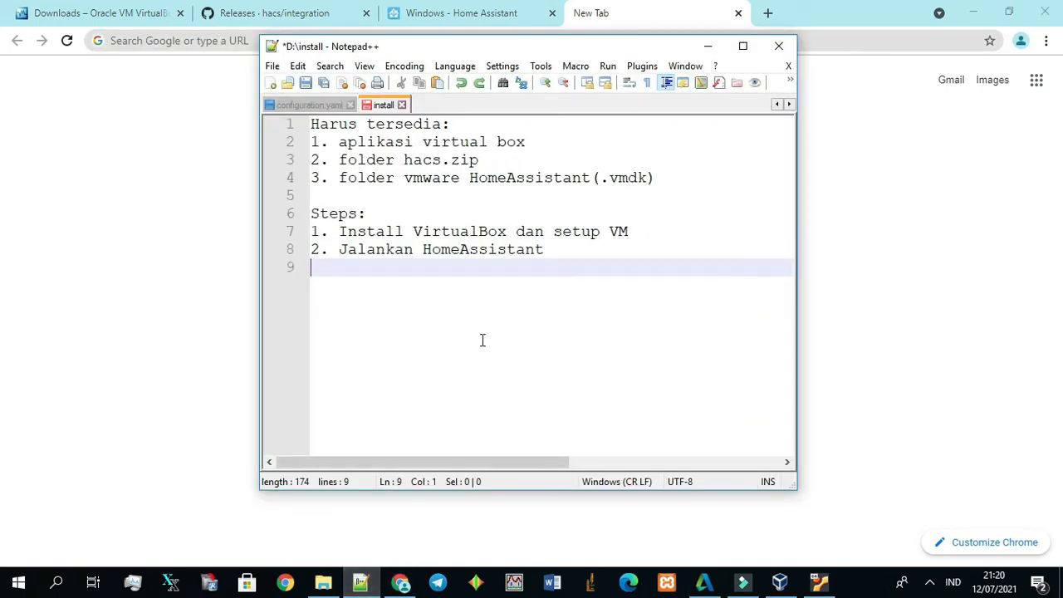
pyautogui.write('homeassistant:8123')
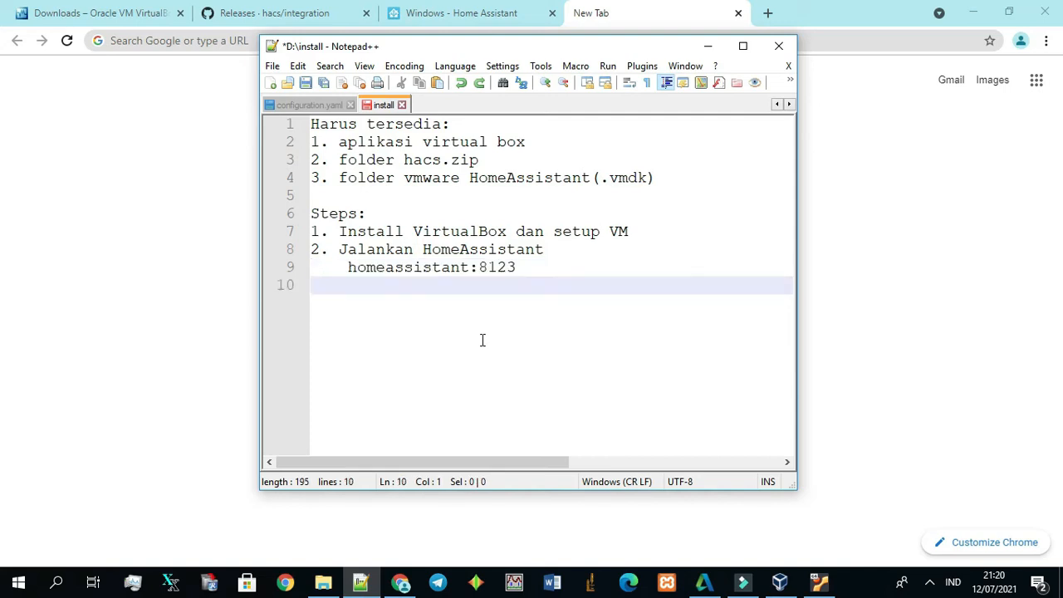
pyautogui.write('homeassistant.local:8123')
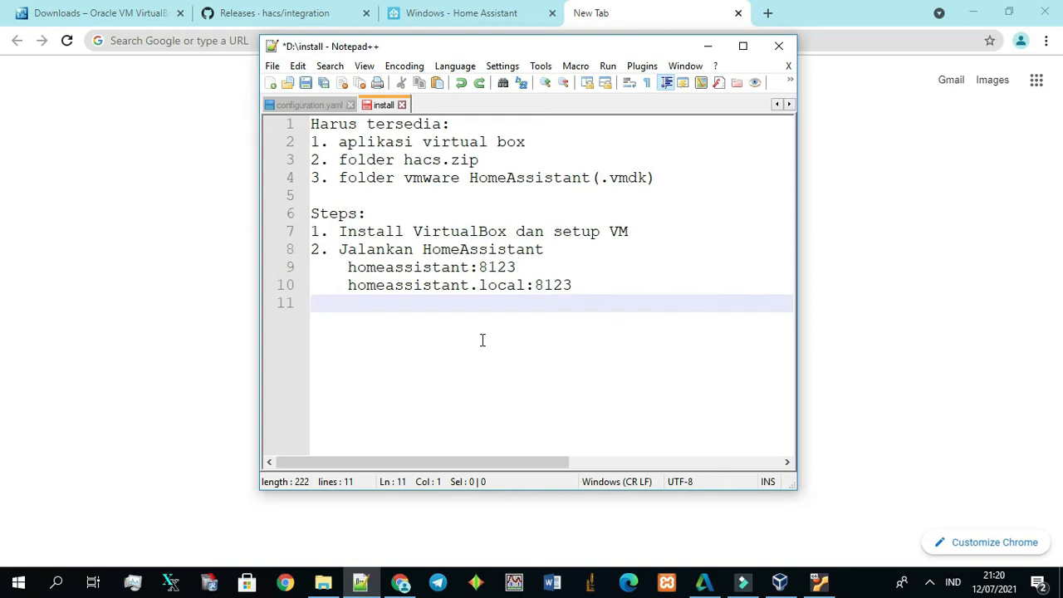
pyautogui.write('ip_homeassistant:8123')
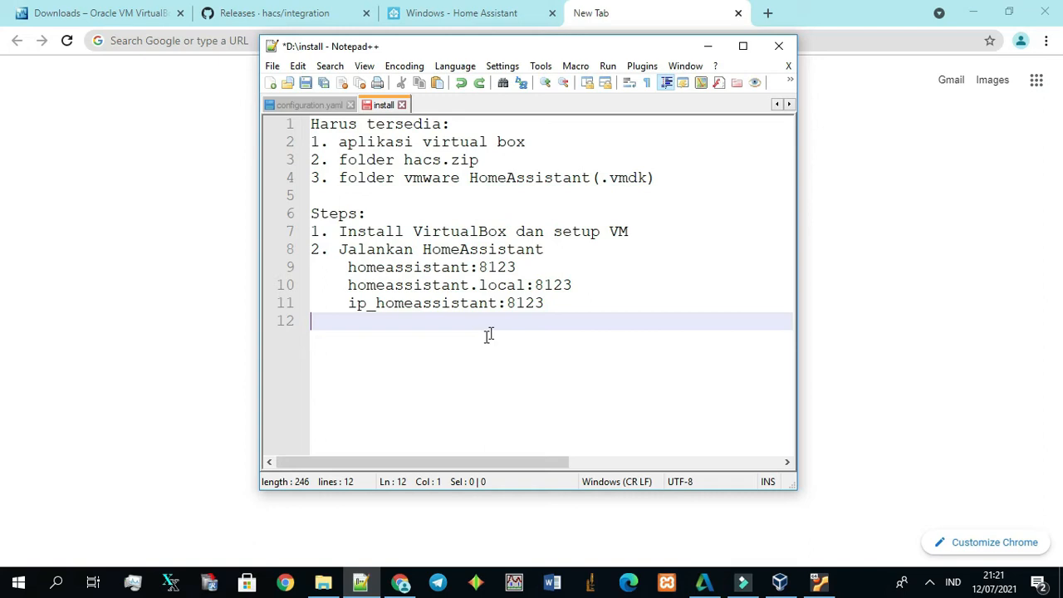
pyautogui.moveTo(496, 304); pyautogui.dragTo(348, 307)
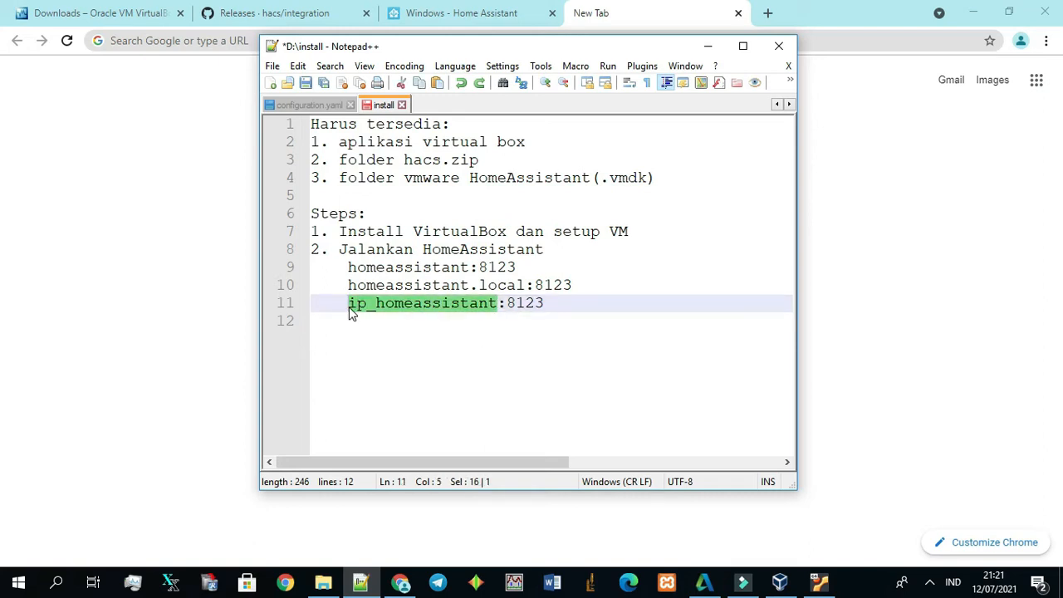
pyautogui.click(540, 326)
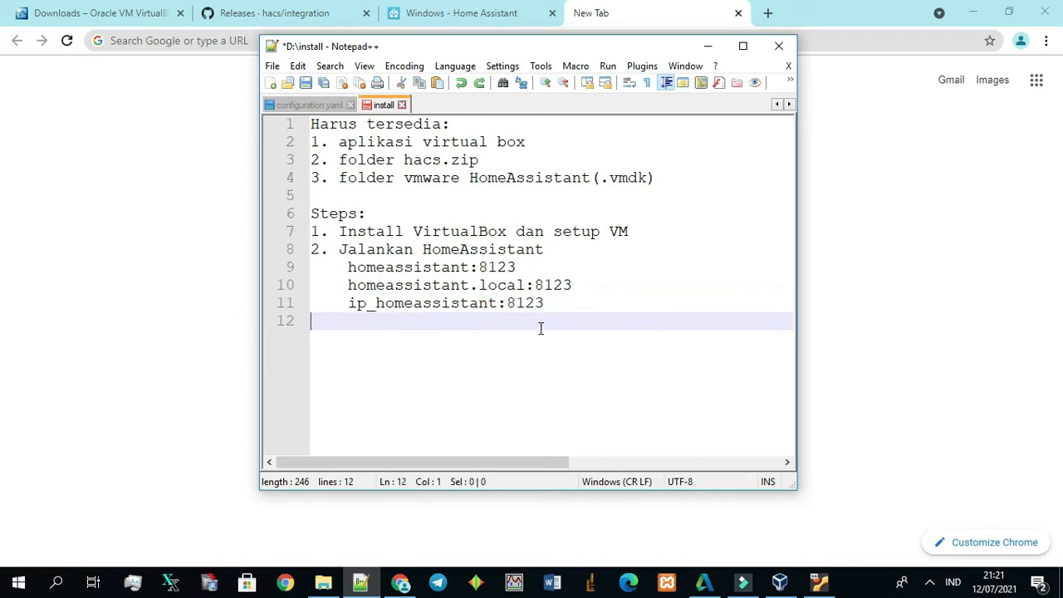
pyautogui.click(708, 50)
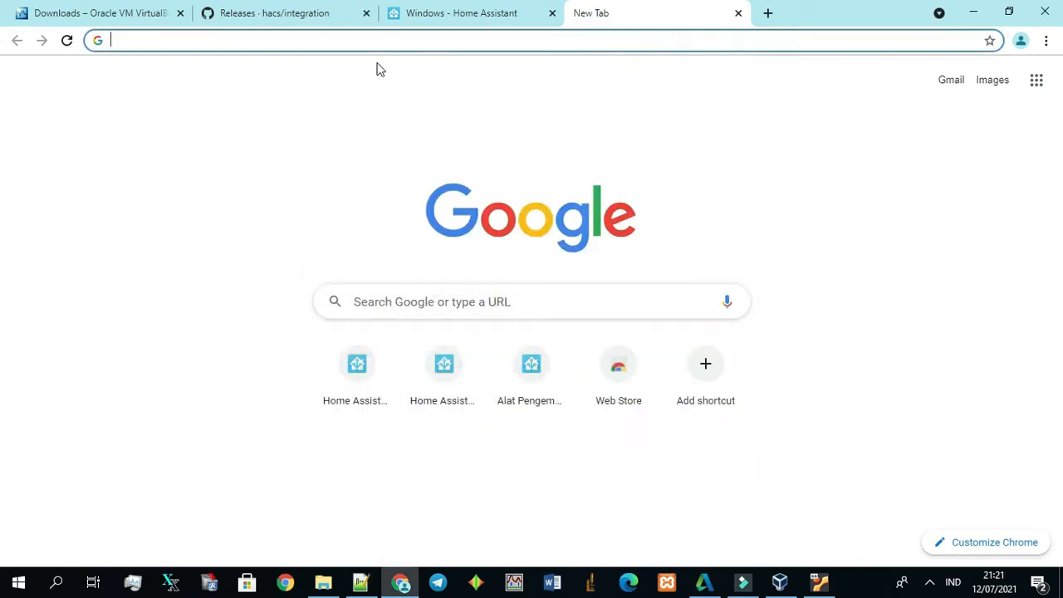
# Open homeassistant:8123 in the new browser tab.
pyautogui.write('homeassist')
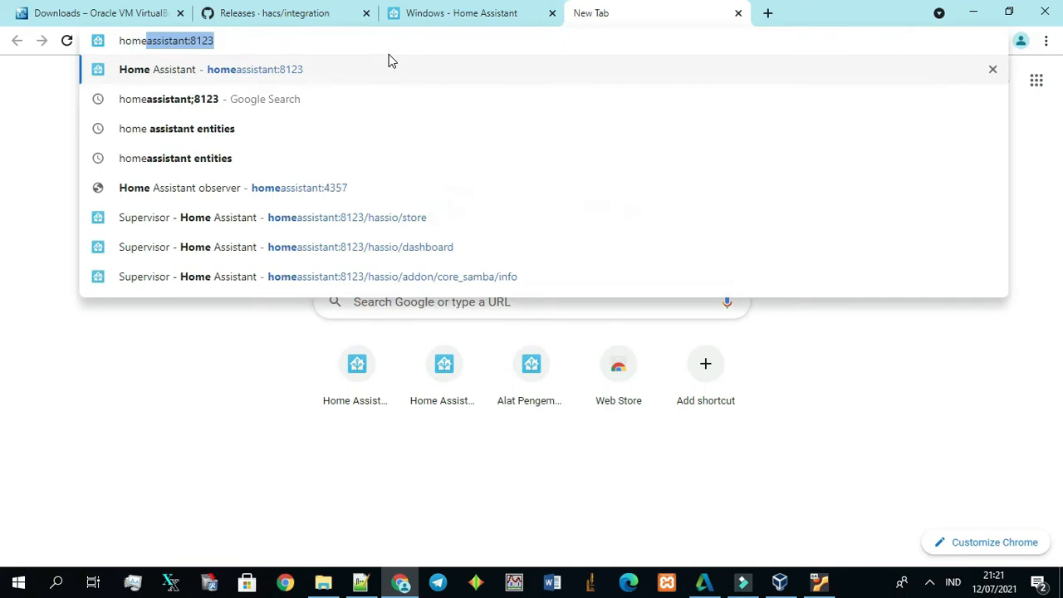
pyautogui.write('ant:')
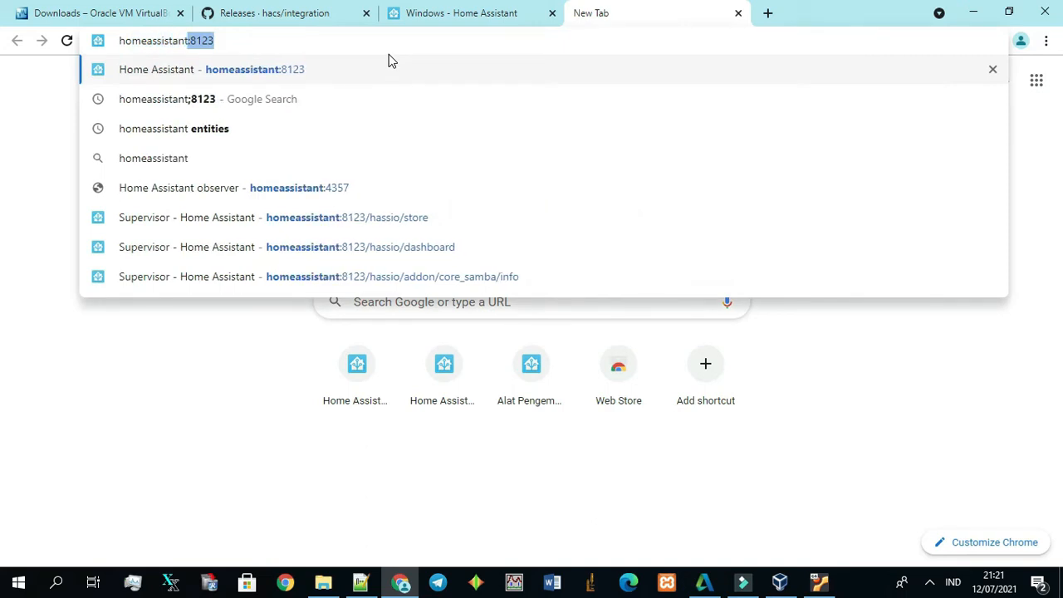
pyautogui.write('8123')
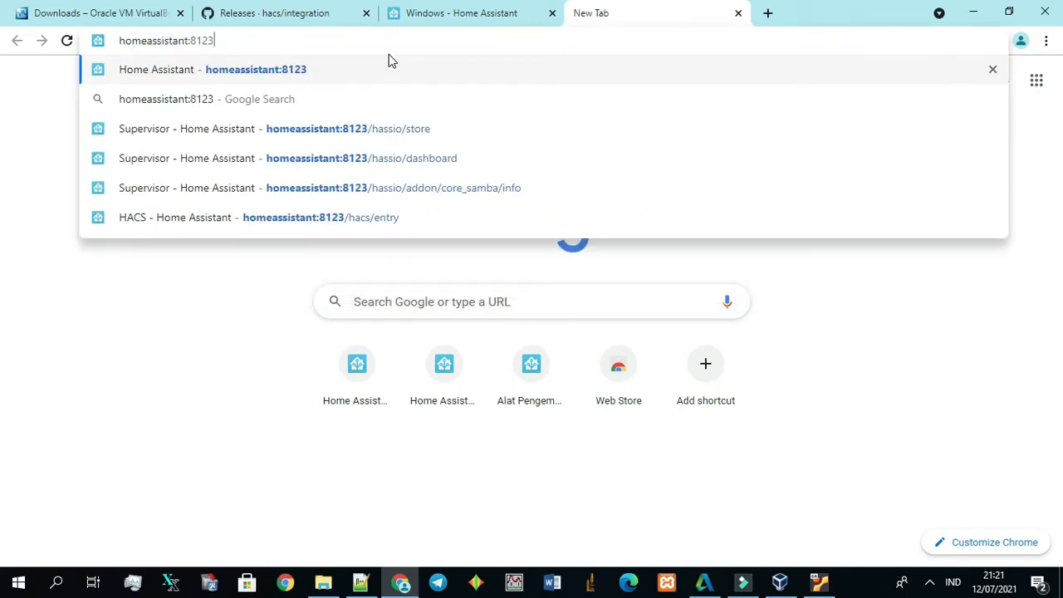
pyautogui.click(368, 69)
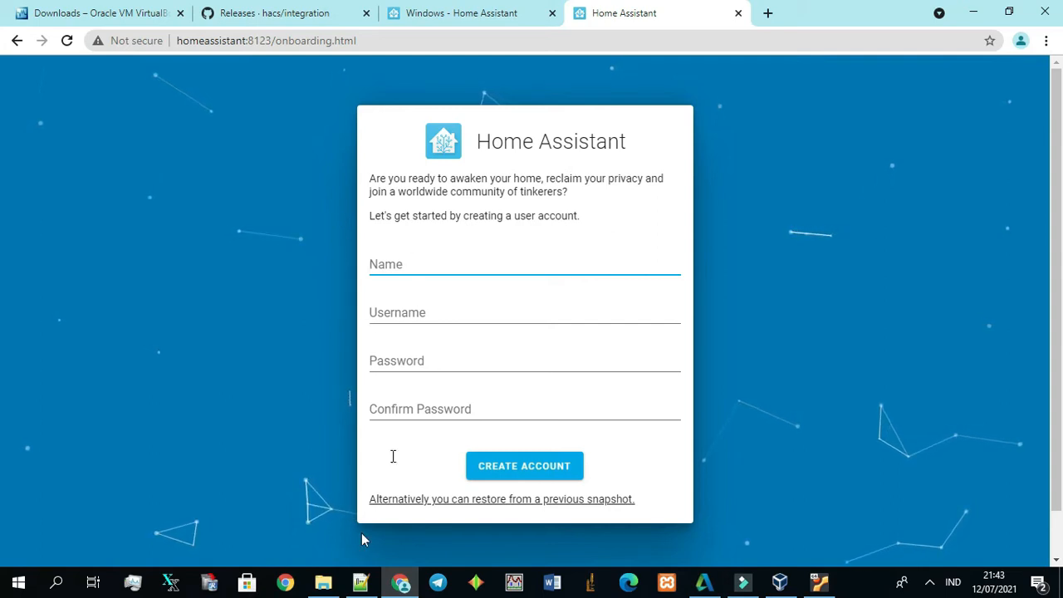
# Add the note '3. Konfigurasikan akun' to the install notes and return to the browser.
pyautogui.click(361, 582)
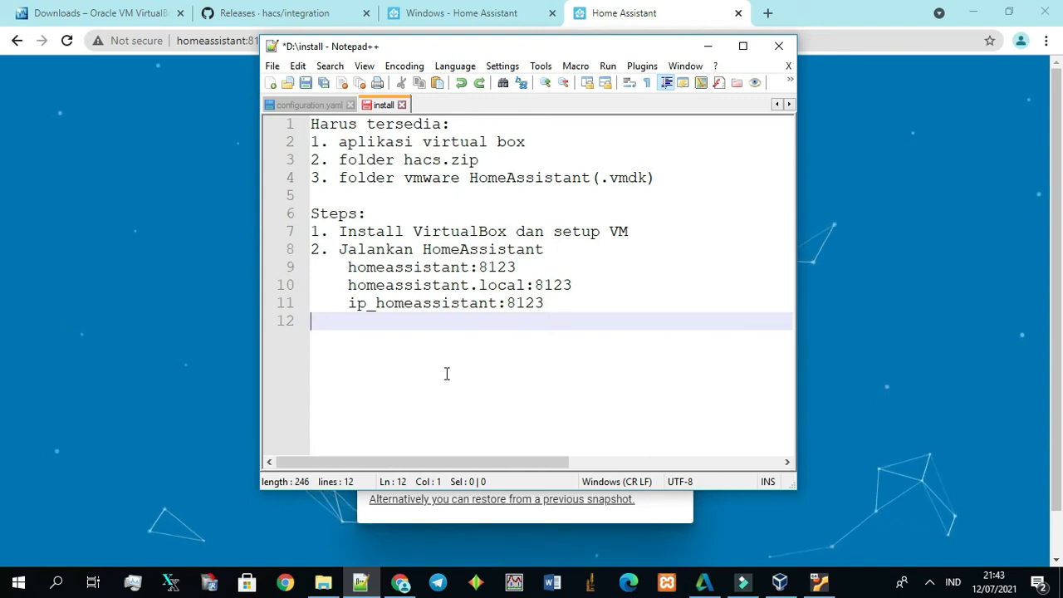
pyautogui.write('3. Konfigurasikan akun')
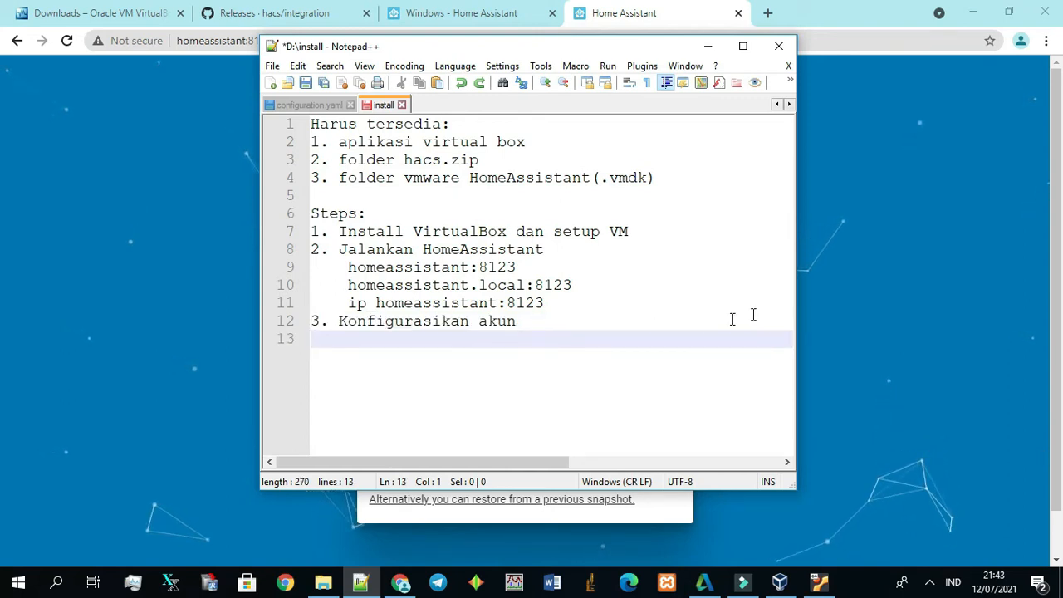
pyautogui.click(870, 279)
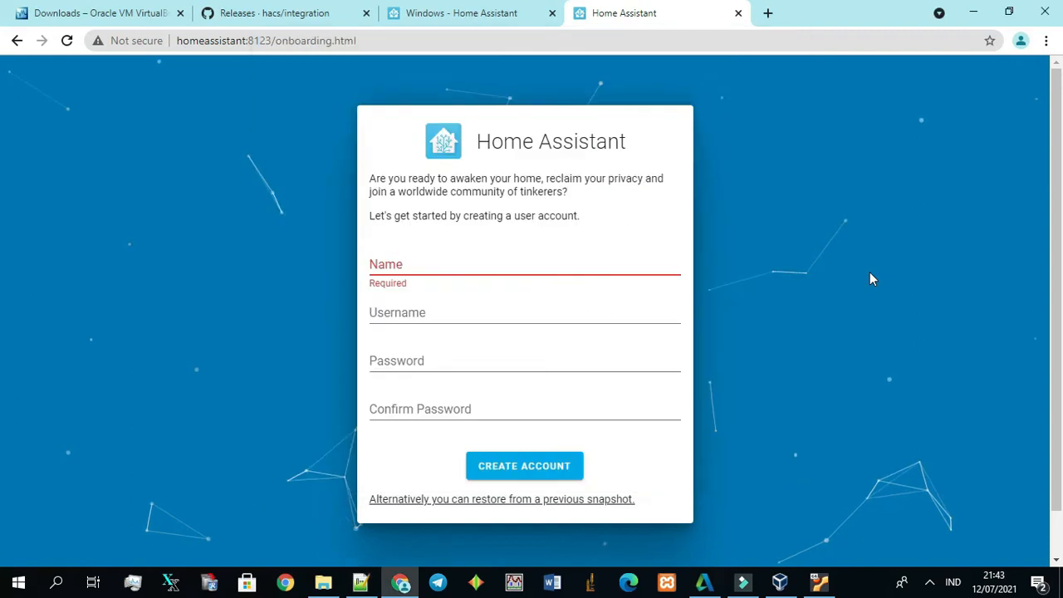
# Enter Project as both the name and the username of the new Home Assistant account.
pyautogui.click(420, 263)
pyautogui.write('Project')
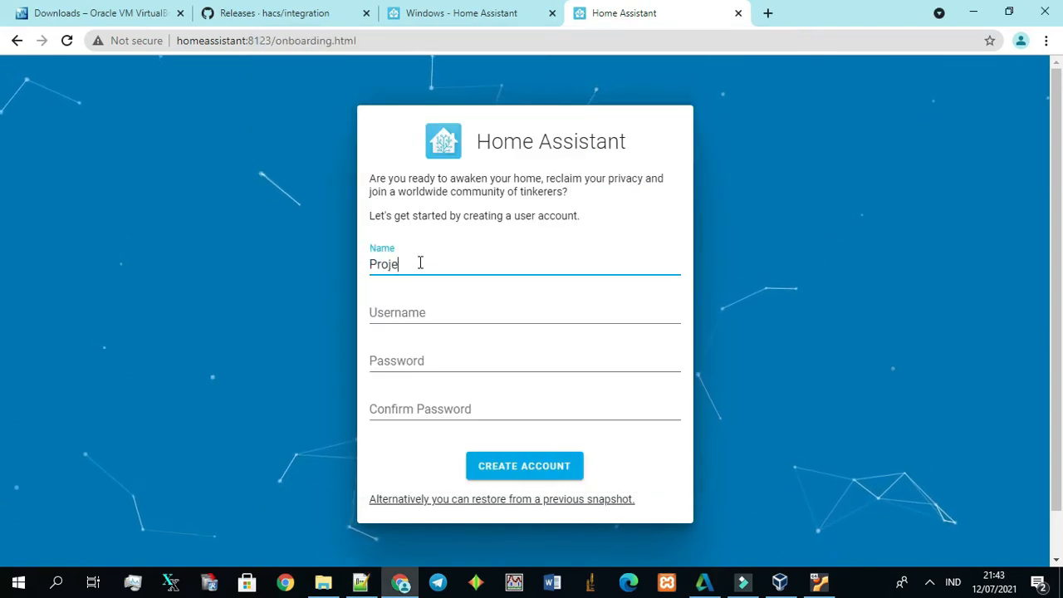
pyautogui.click(396, 310)
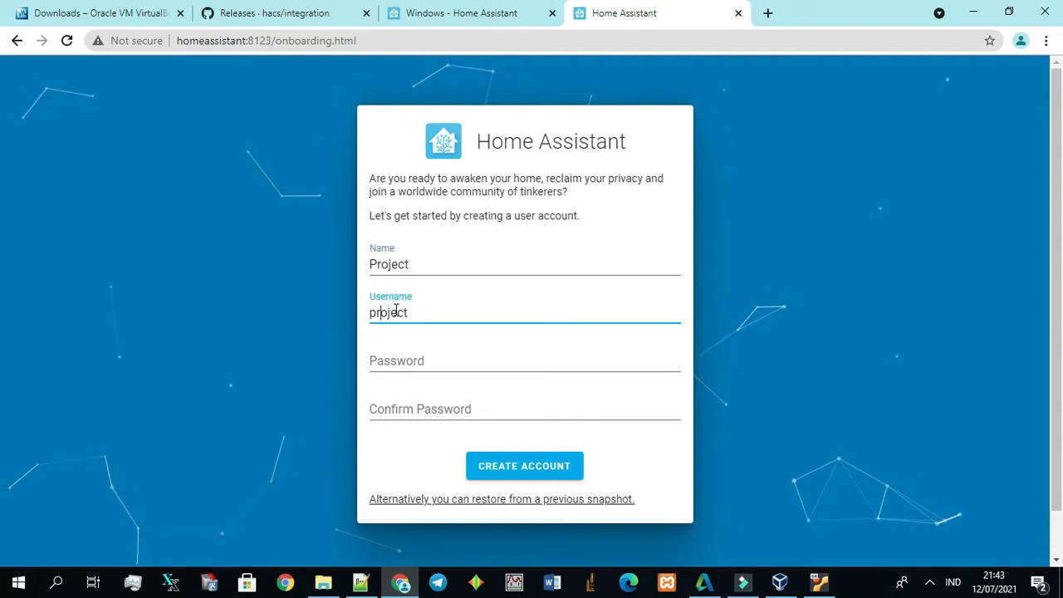
pyautogui.press('Delete')
pyautogui.write('P')
# Enter and confirm the account password, then create the account.
pyautogui.click(400, 361)
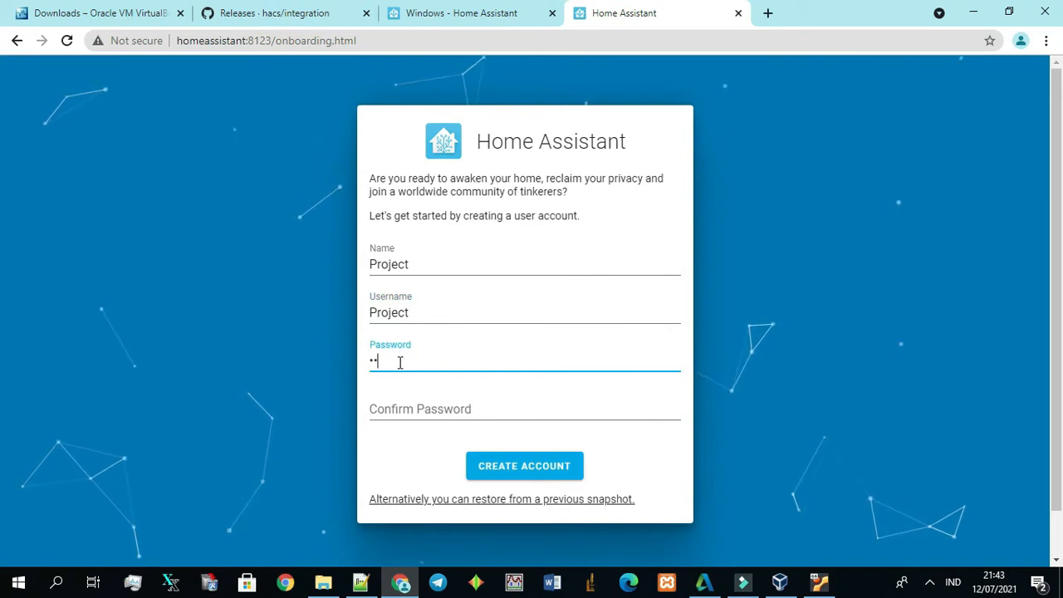
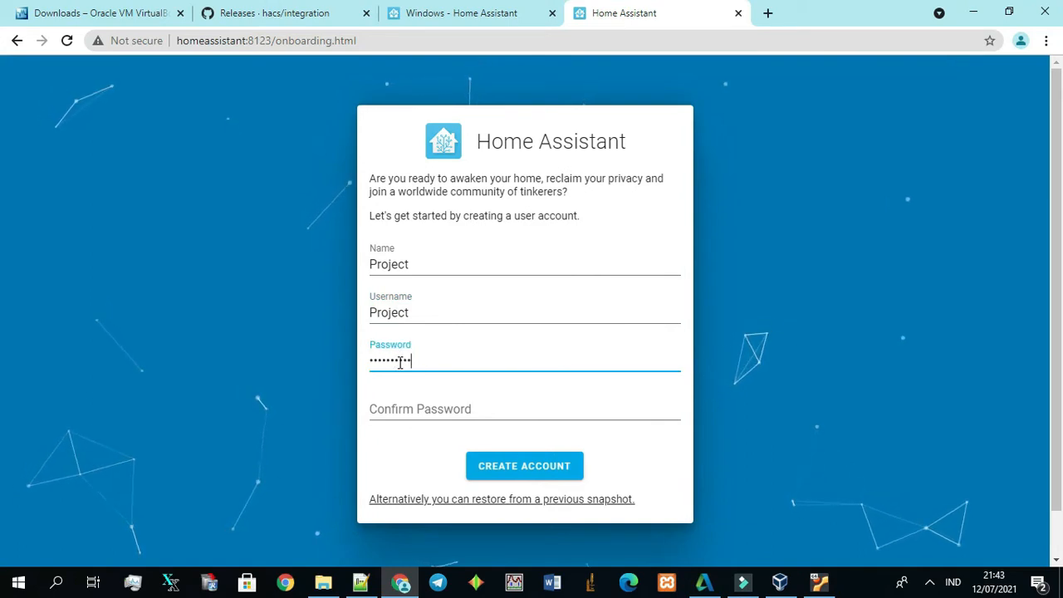
pyautogui.click(399, 409)
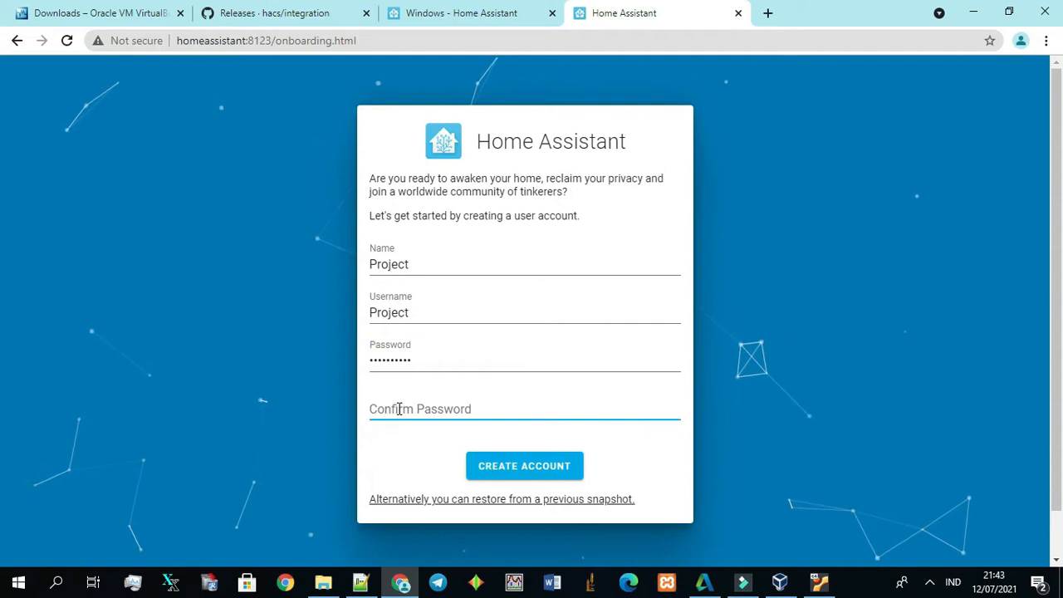
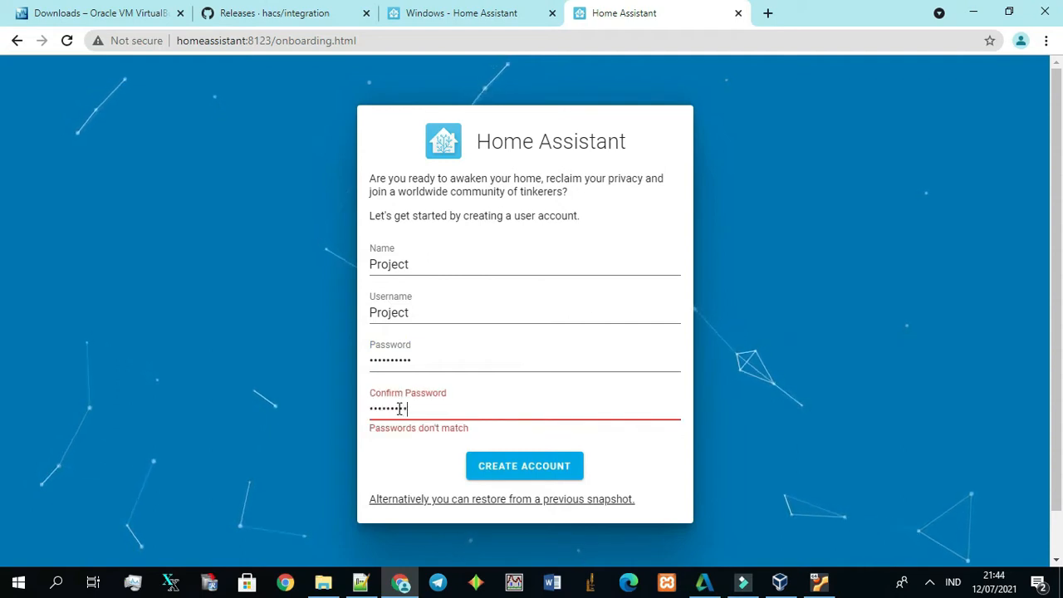
pyautogui.click(491, 467)
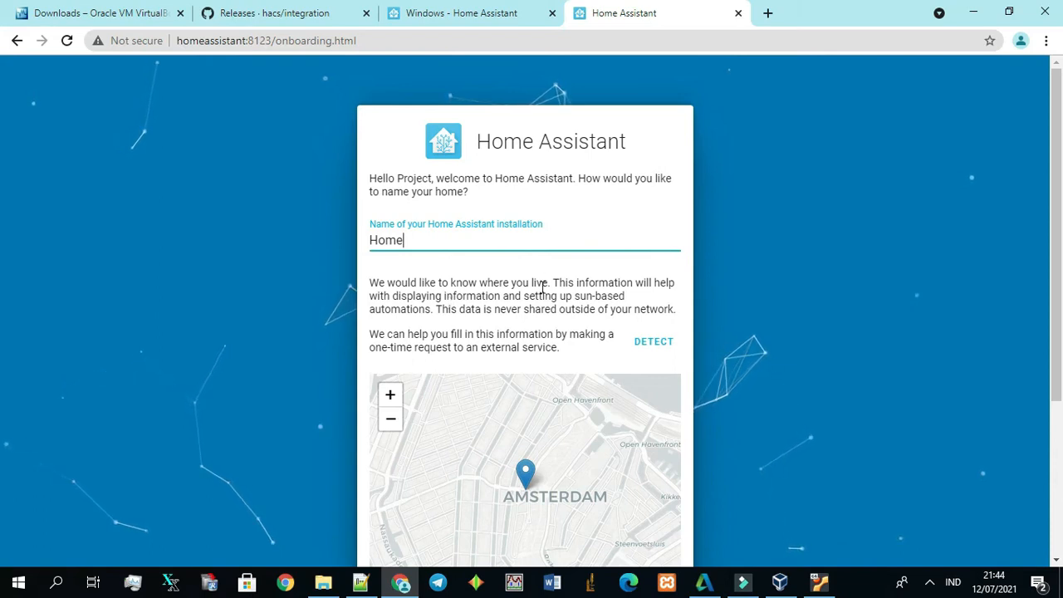
# Detect the home location automatically for the Home installation.
pyautogui.click(653, 347)
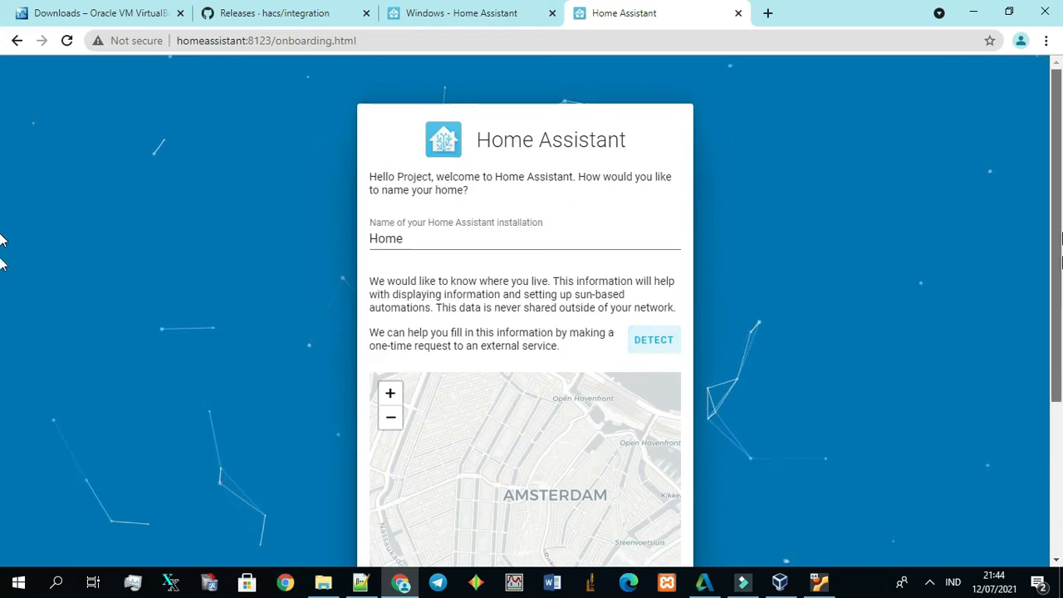
pyautogui.scroll(-3, 0, 380)
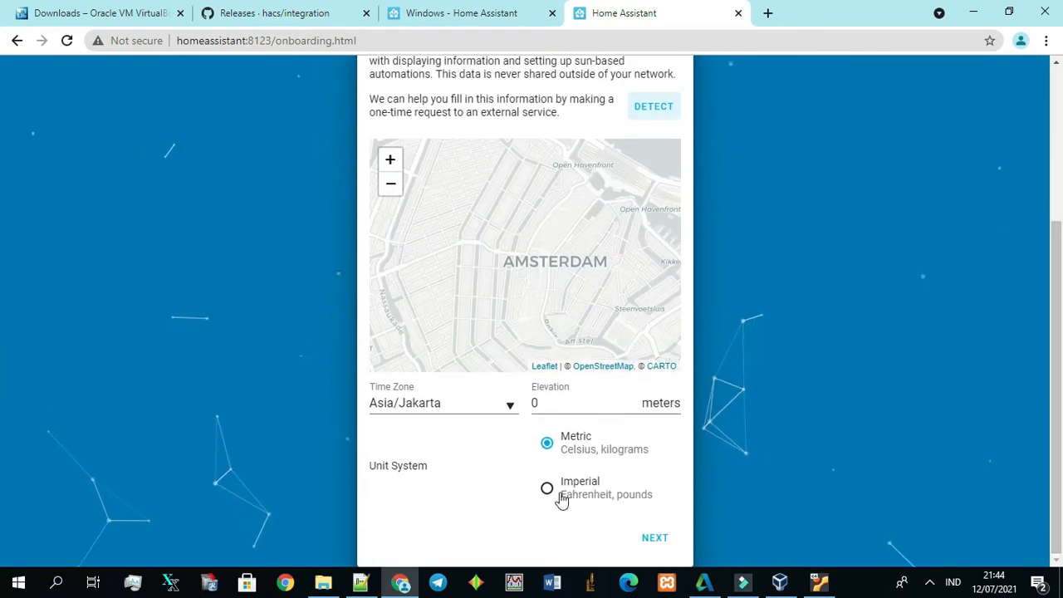
# Confirm the location settings and opt in to sharing basic analytics, usage, statistical data and diagnostics.
pyautogui.click(646, 541)
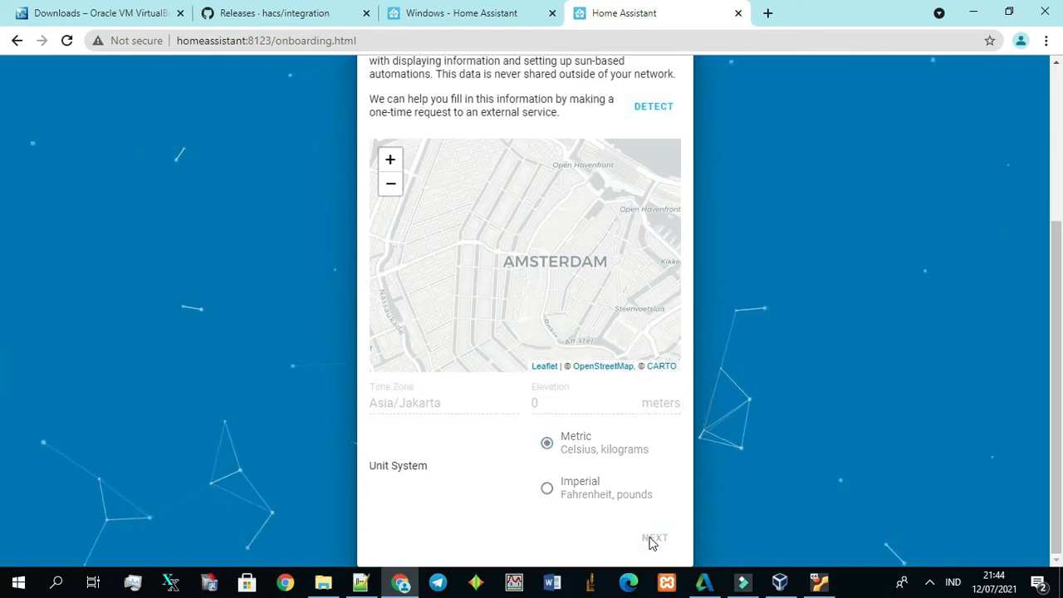
pyautogui.click(388, 213)
pyautogui.click(388, 274)
pyautogui.click(389, 332)
pyautogui.click(388, 381)
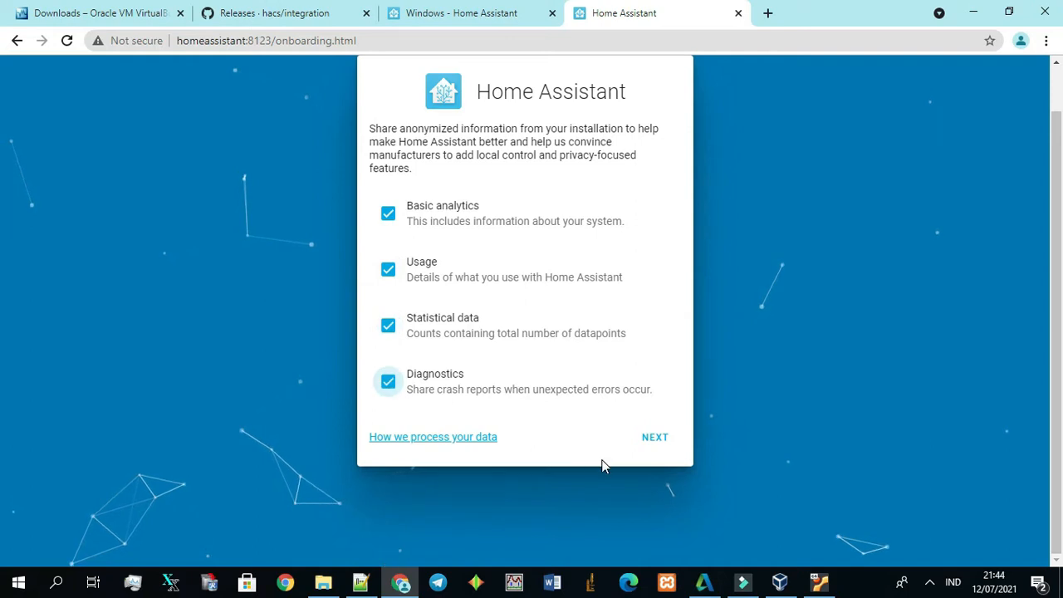
pyautogui.click(652, 439)
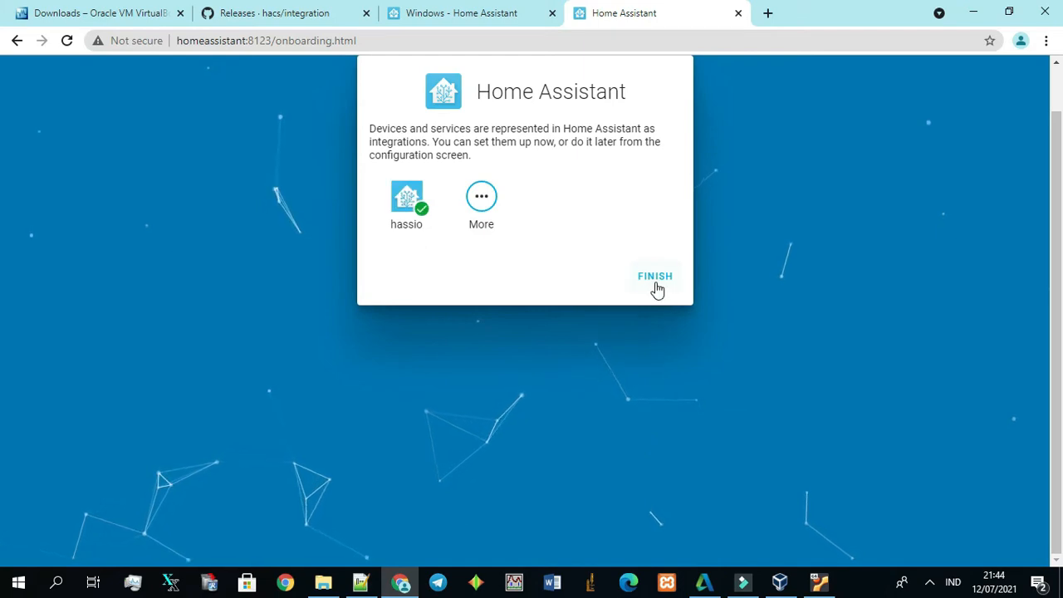
# Finish onboarding and choose to stay logged in.
pyautogui.click(655, 277)
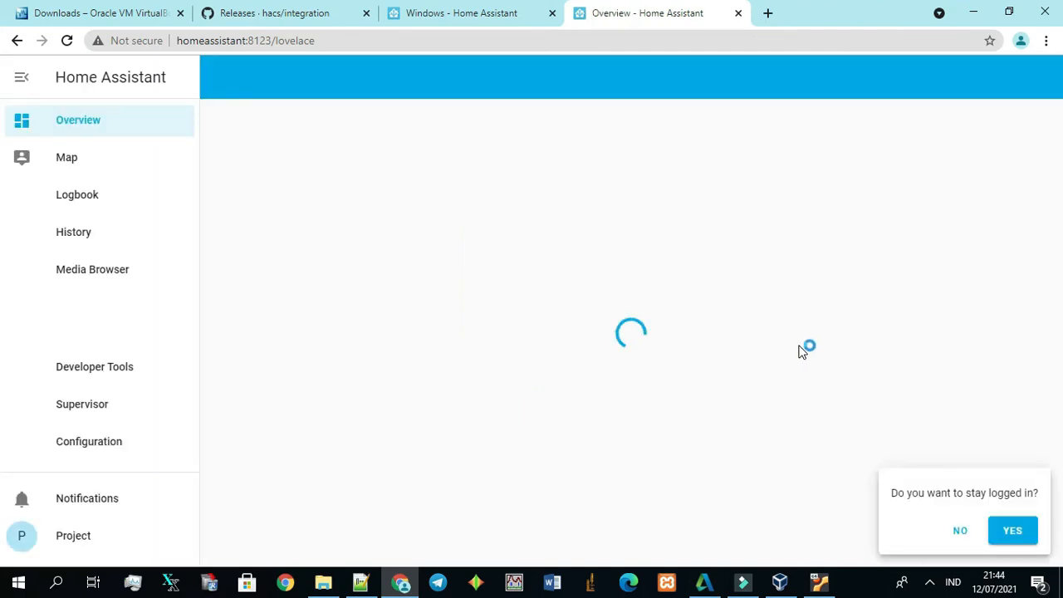
pyautogui.click(1011, 532)
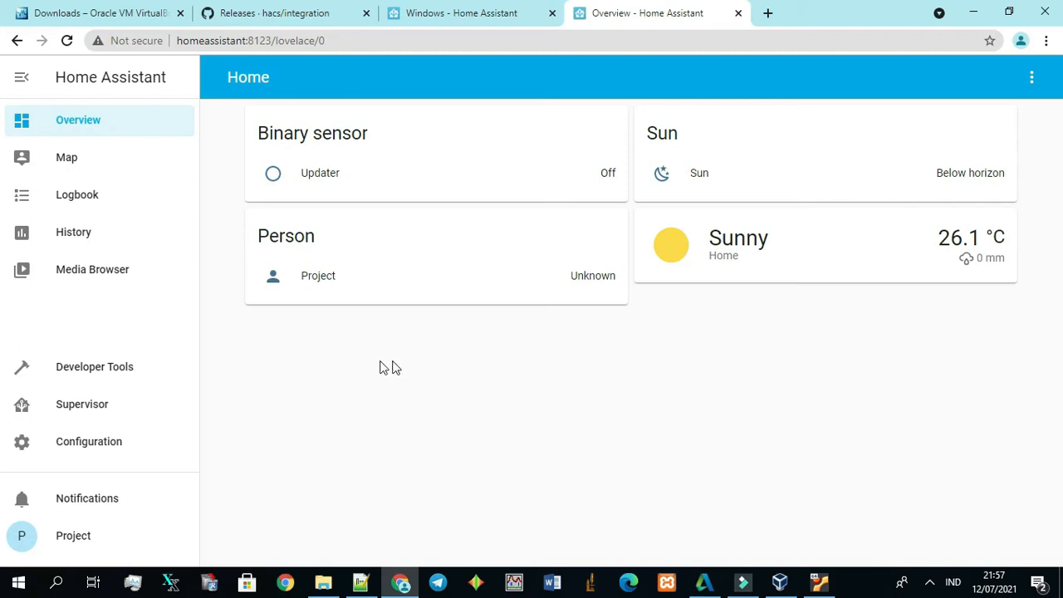
# Search the new-integration list in Configuration's Integrations for hacs, then close the dialog.
pyautogui.click(143, 444)
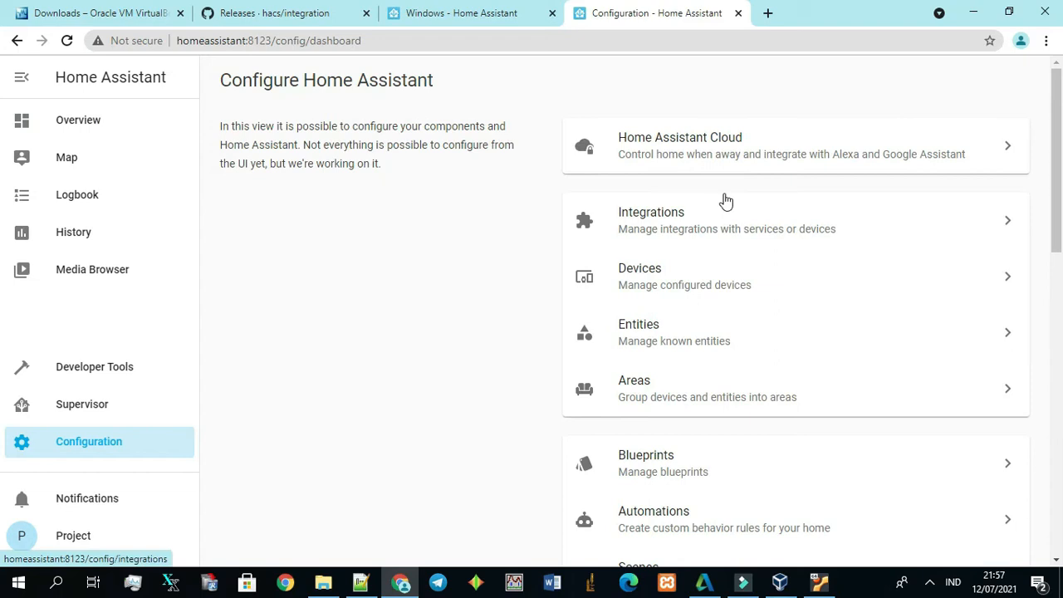
pyautogui.click(710, 224)
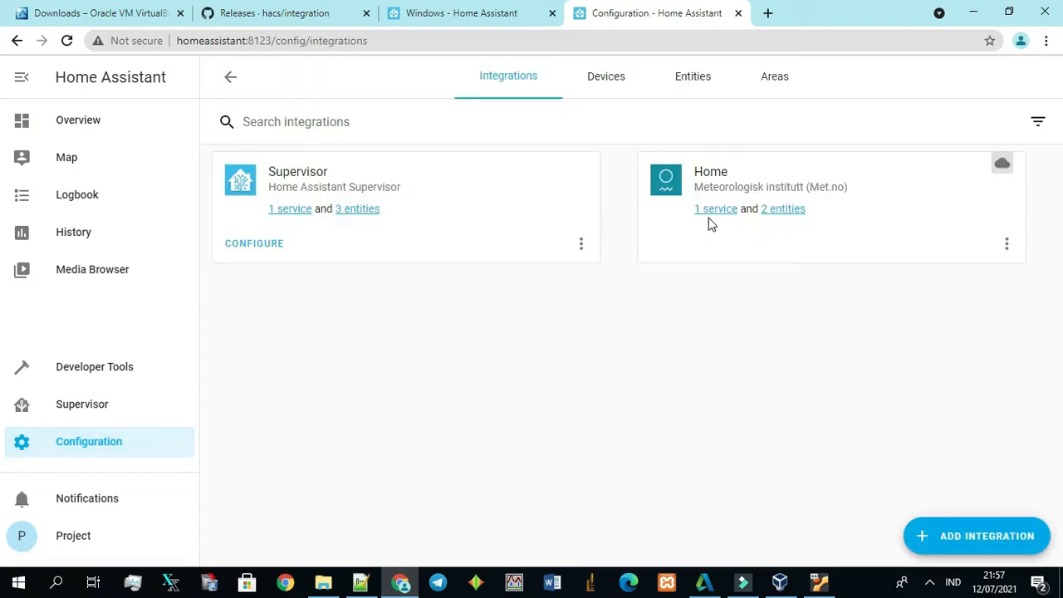
pyautogui.click(945, 544)
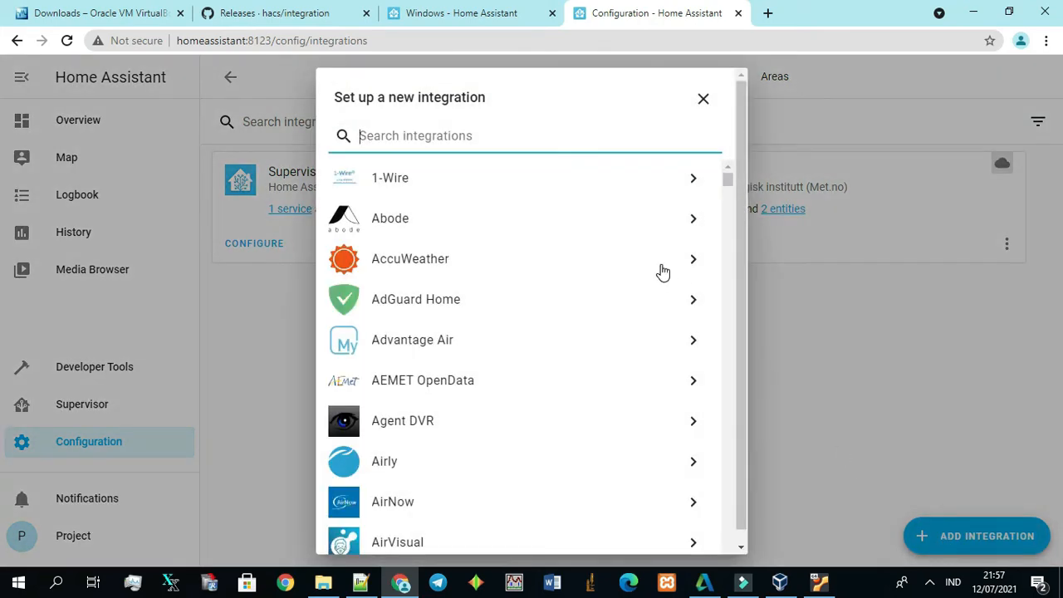
pyautogui.write('hacs')
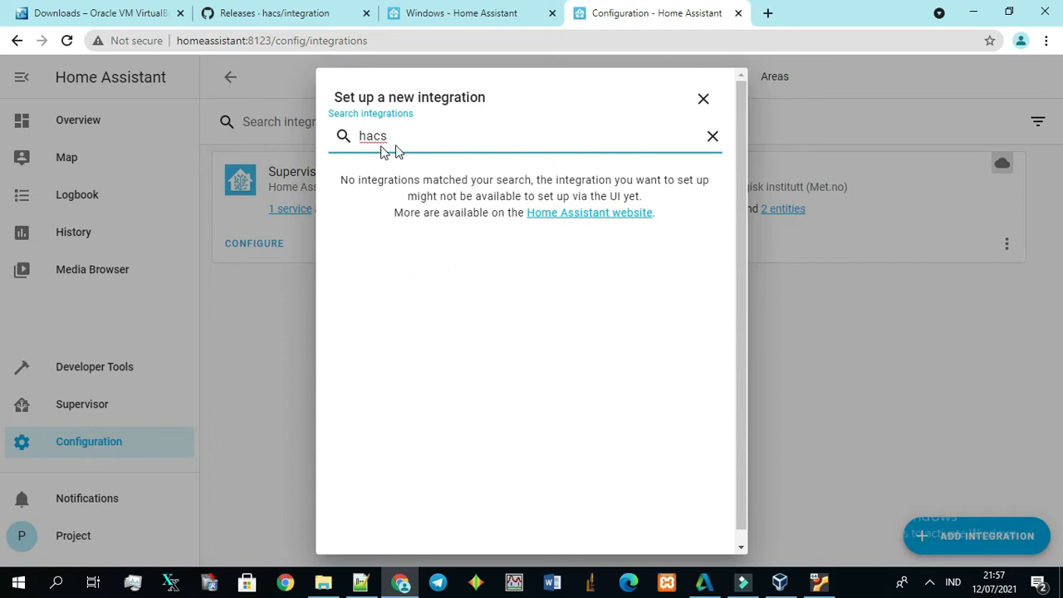
pyautogui.click(703, 103)
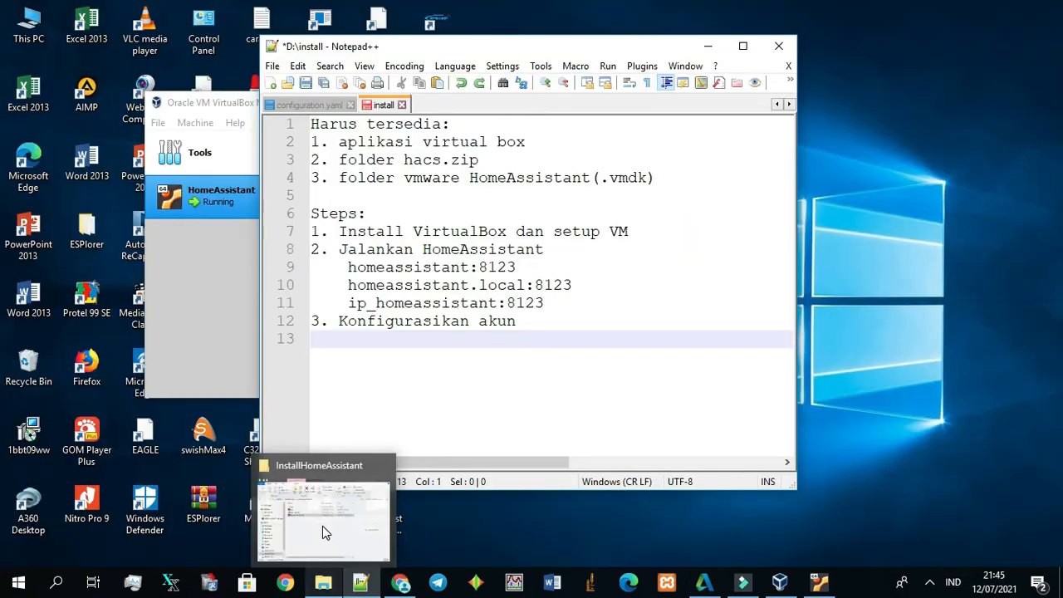
# Copy the hacs folder from the InstallHomeAssistant folder in File Explorer.
pyautogui.click(323, 579)
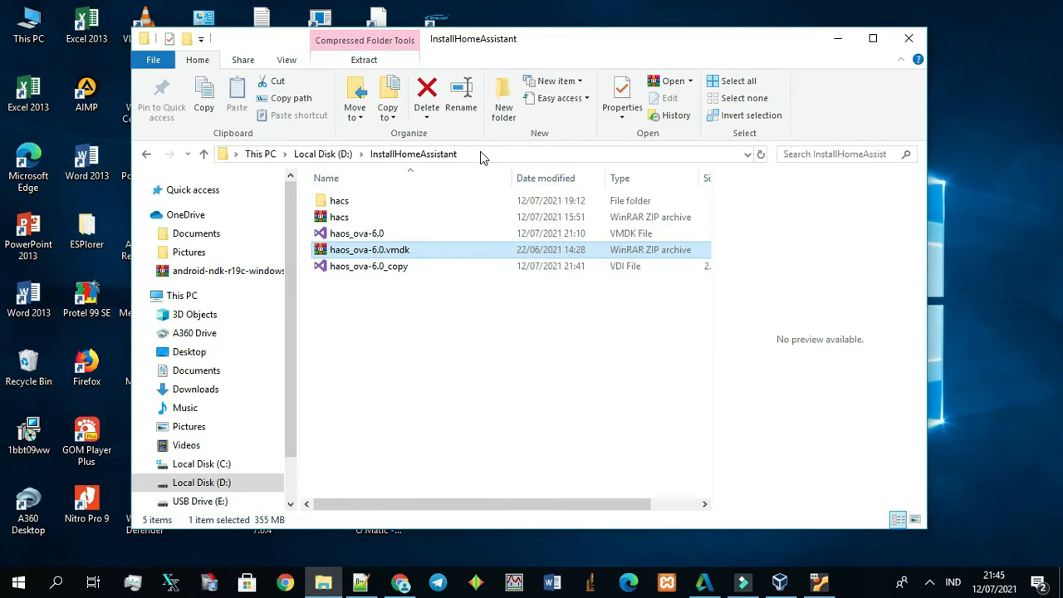
pyautogui.rightClick(379, 205)
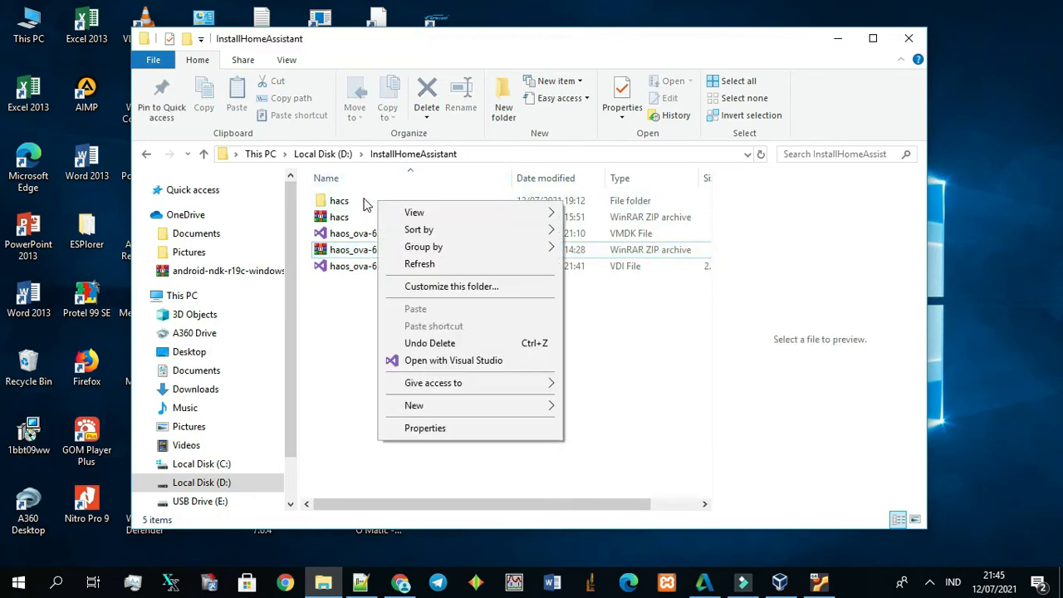
pyautogui.click(362, 203)
pyautogui.rightClick(363, 207)
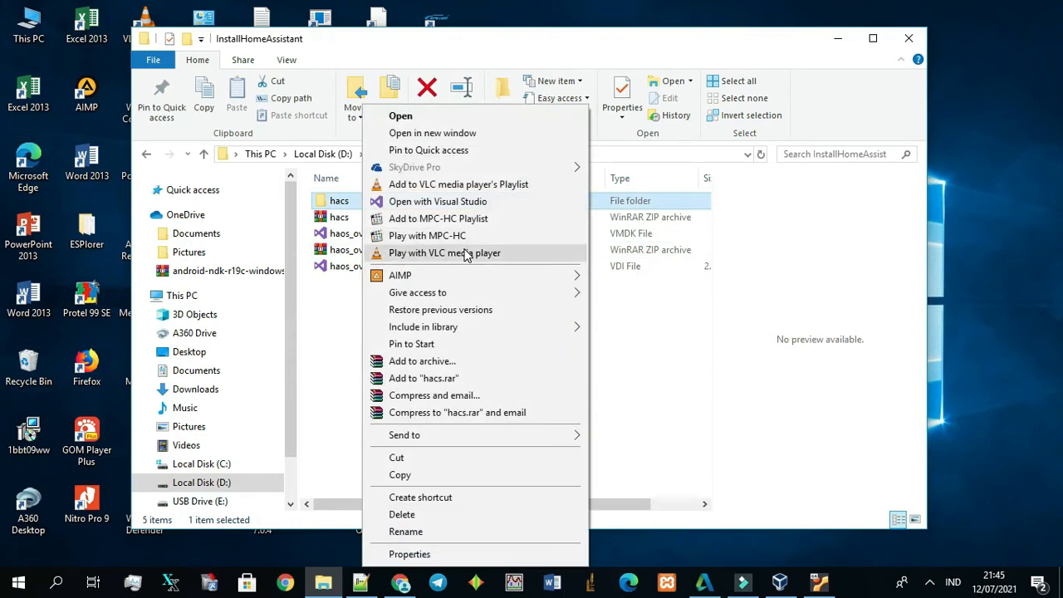
pyautogui.click(451, 478)
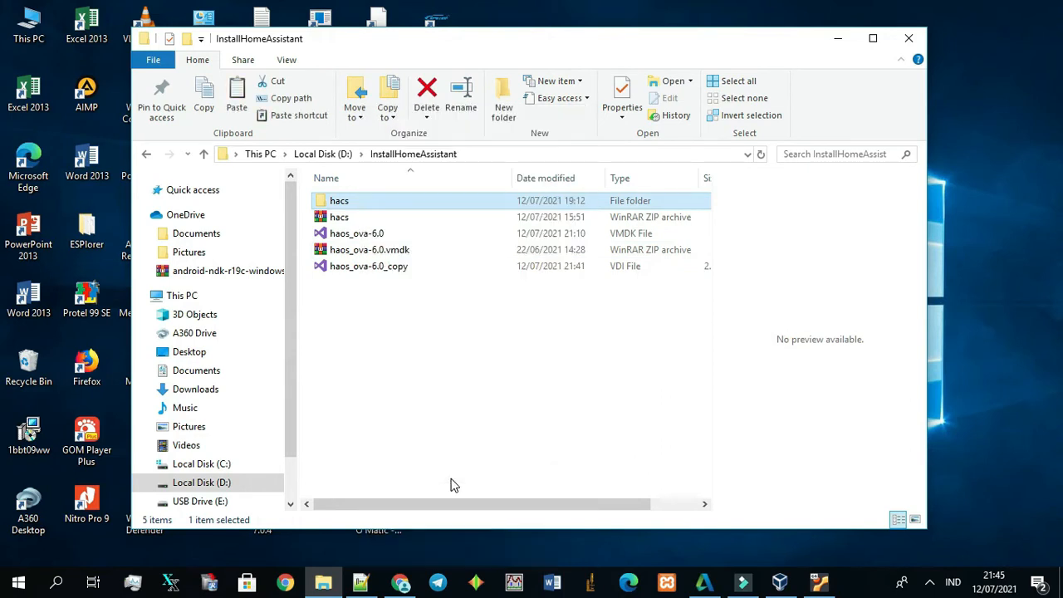
# Open the network location \\192.168.43.116 in File Explorer, using the IP address shown in the VM console.
pyautogui.click(617, 155)
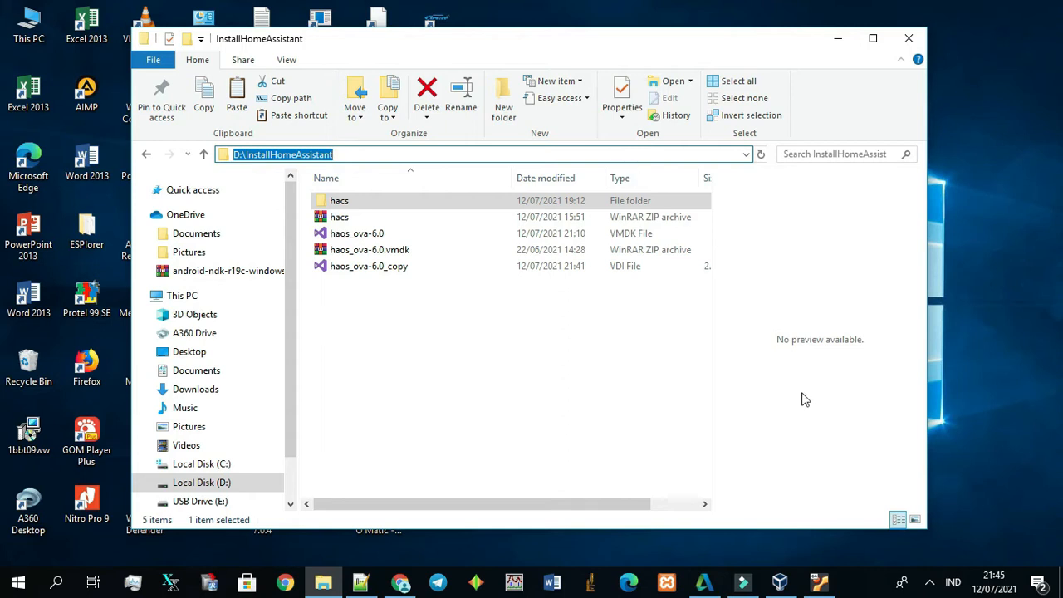
pyautogui.click(818, 583)
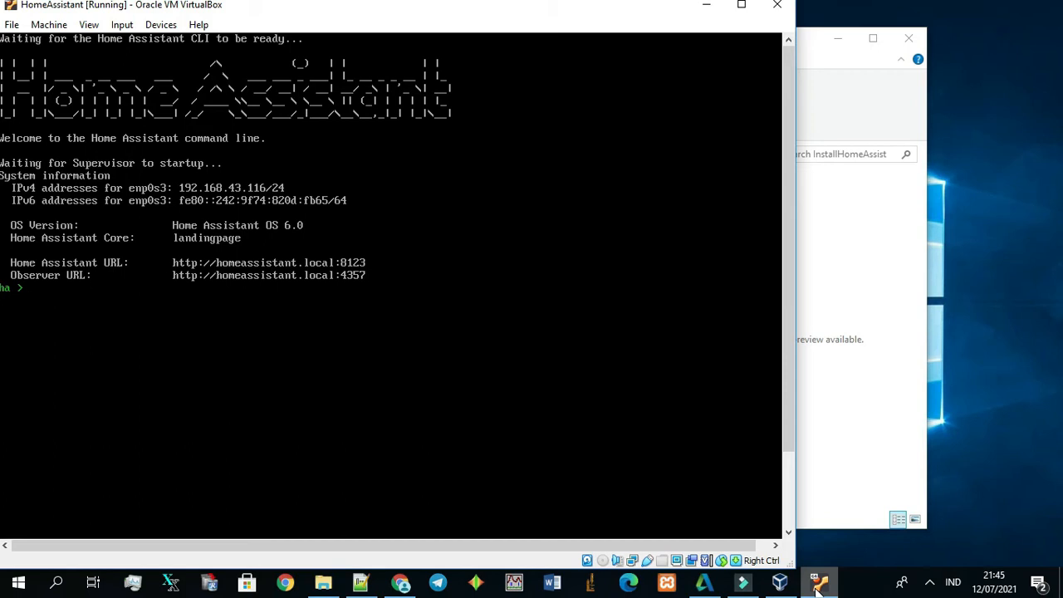
pyautogui.click(818, 584)
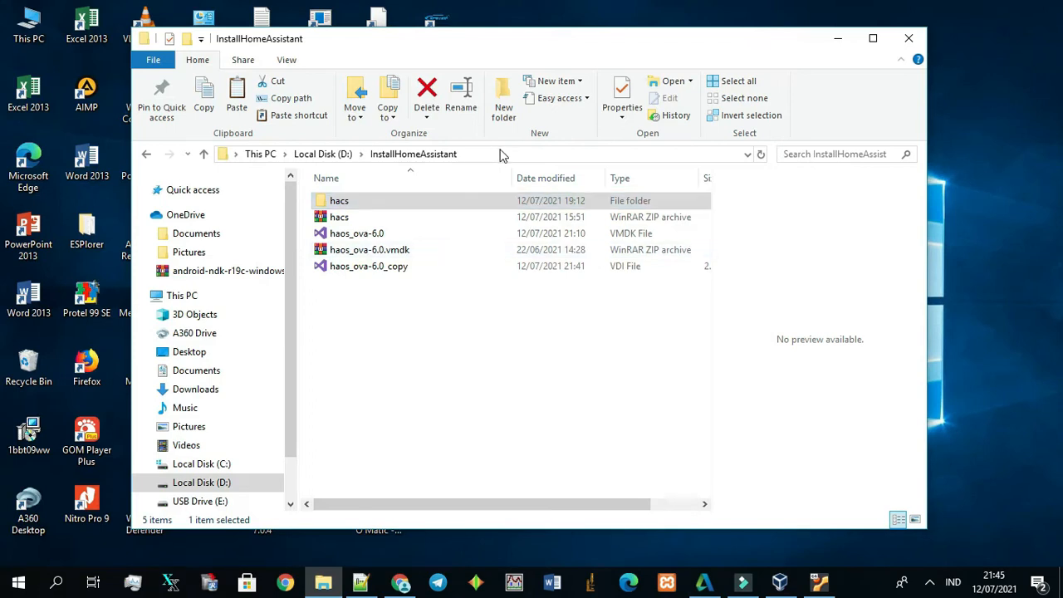
pyautogui.click(501, 151)
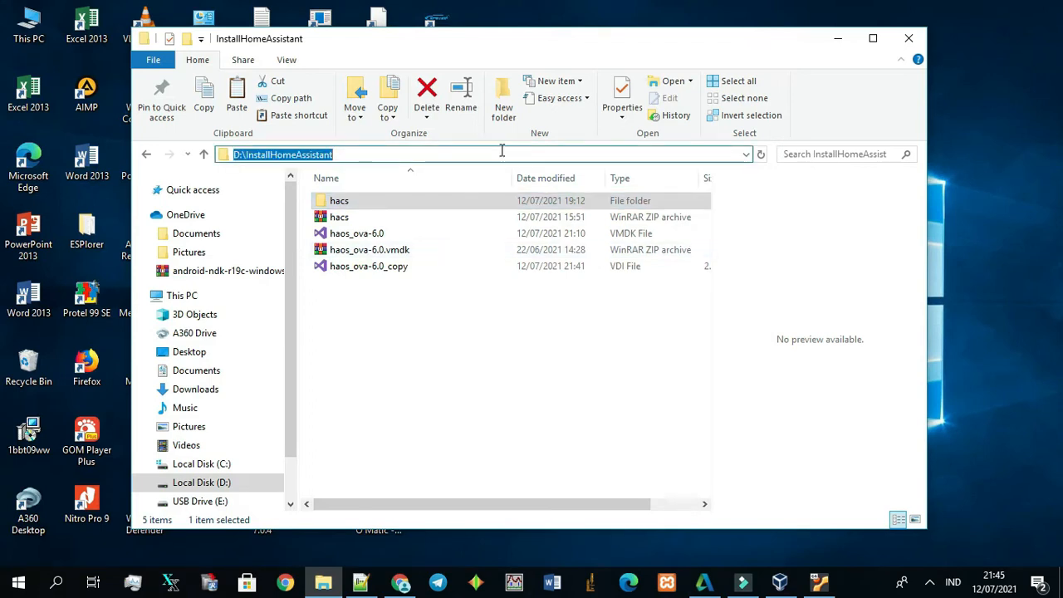
pyautogui.write('\\\\192.168')
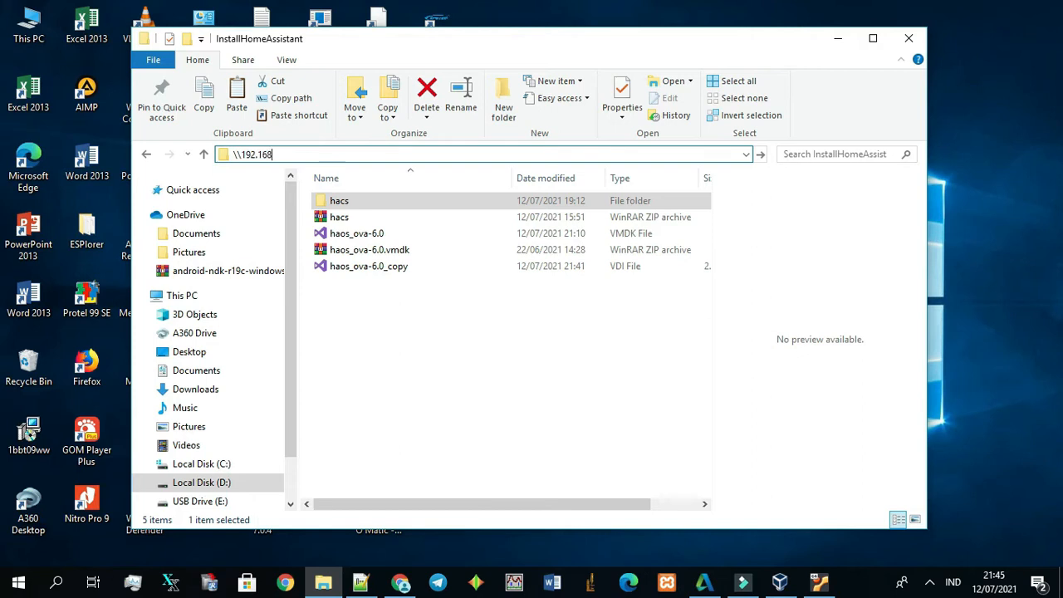
pyautogui.write('.43.')
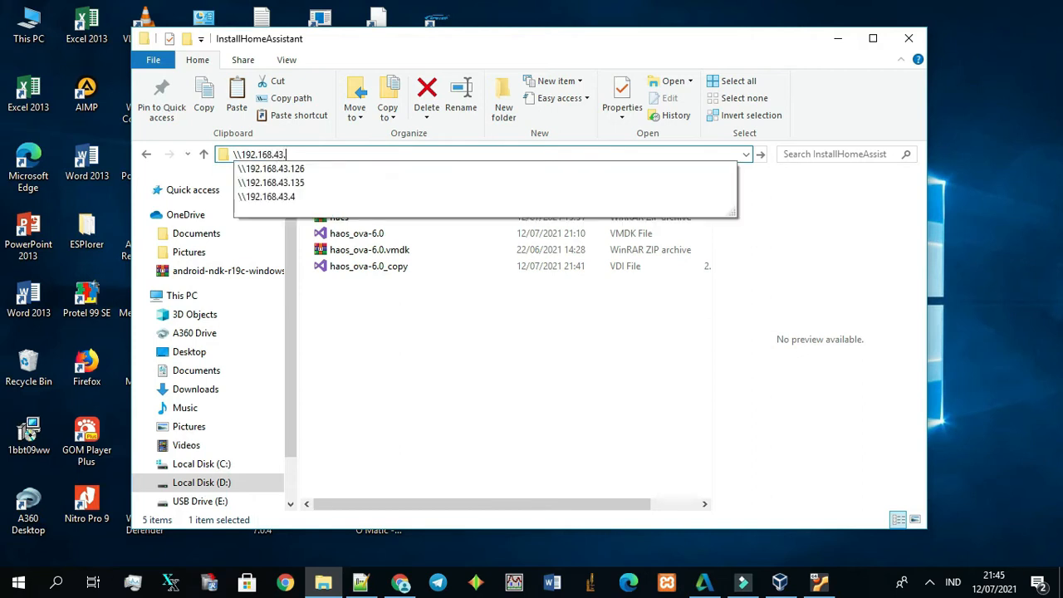
pyautogui.write('116')
pyautogui.press('Return')
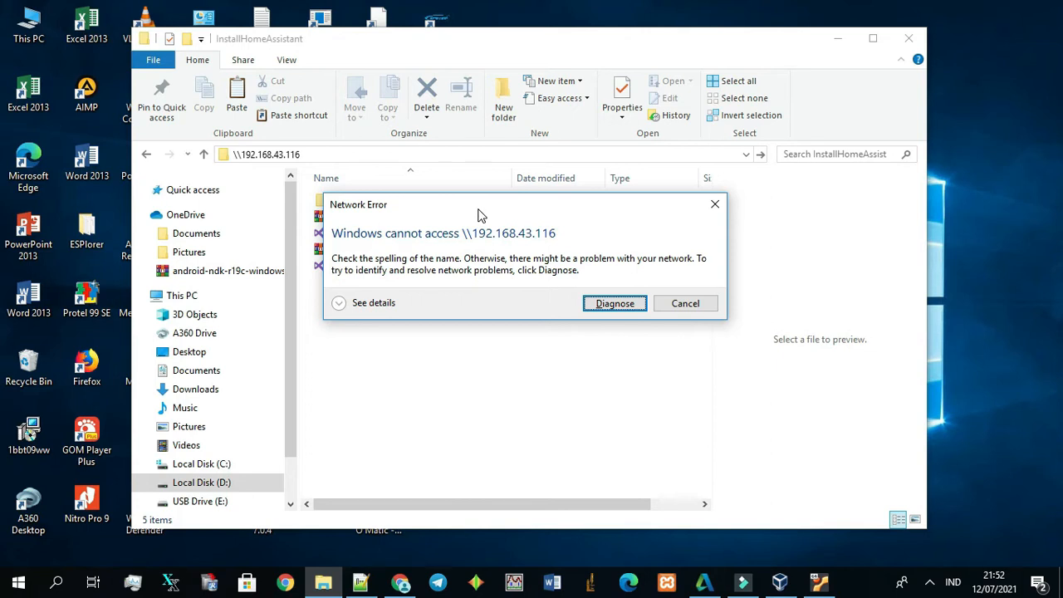
# Open the Samba share add-on from the Supervisor Add-on Store by searching for samba.
pyautogui.click(360, 582)
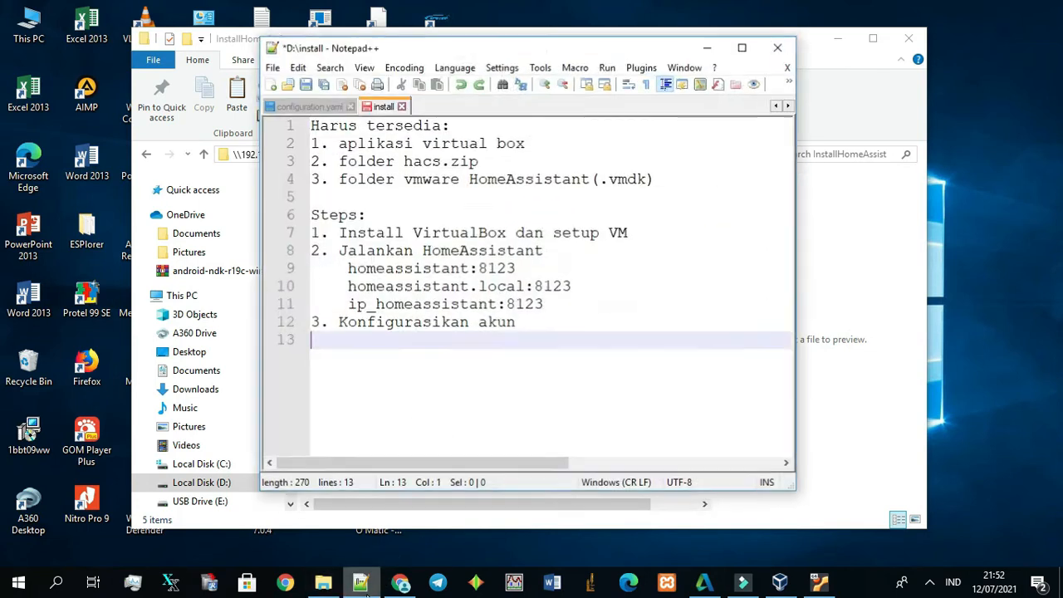
pyautogui.click(708, 47)
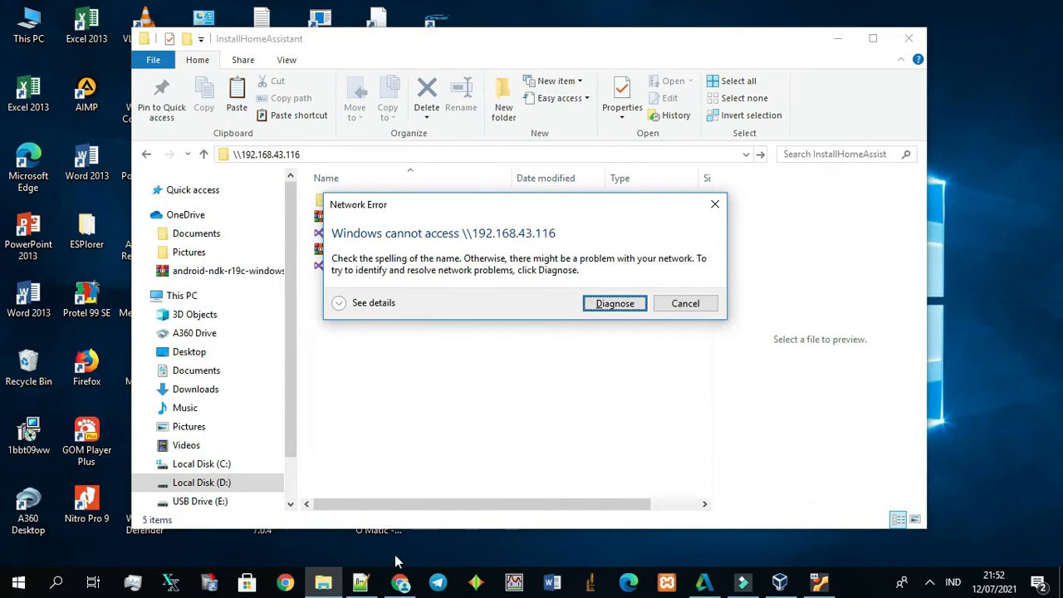
pyautogui.click(400, 581)
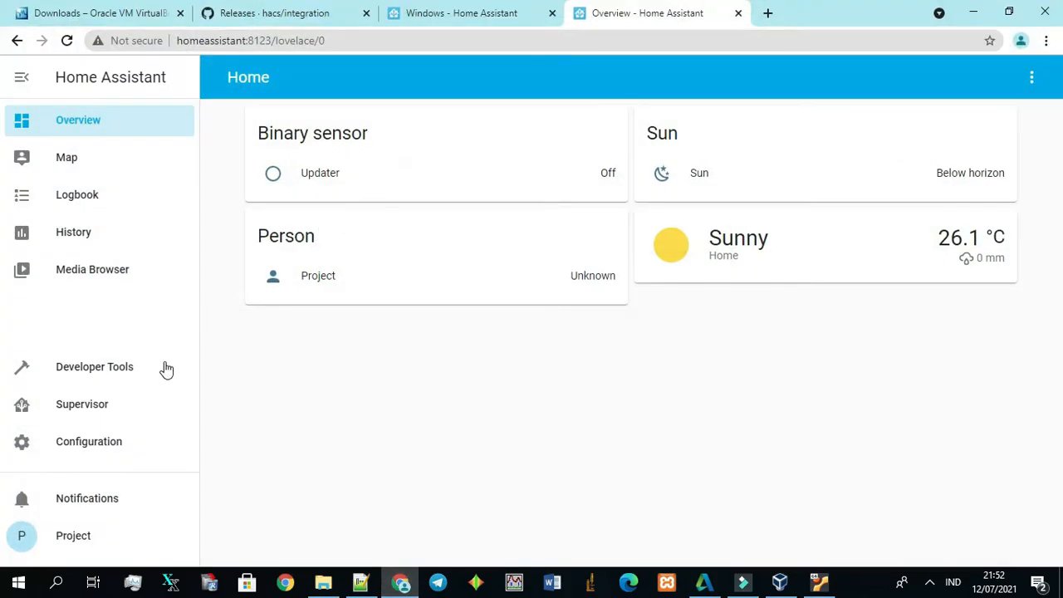
pyautogui.click(113, 405)
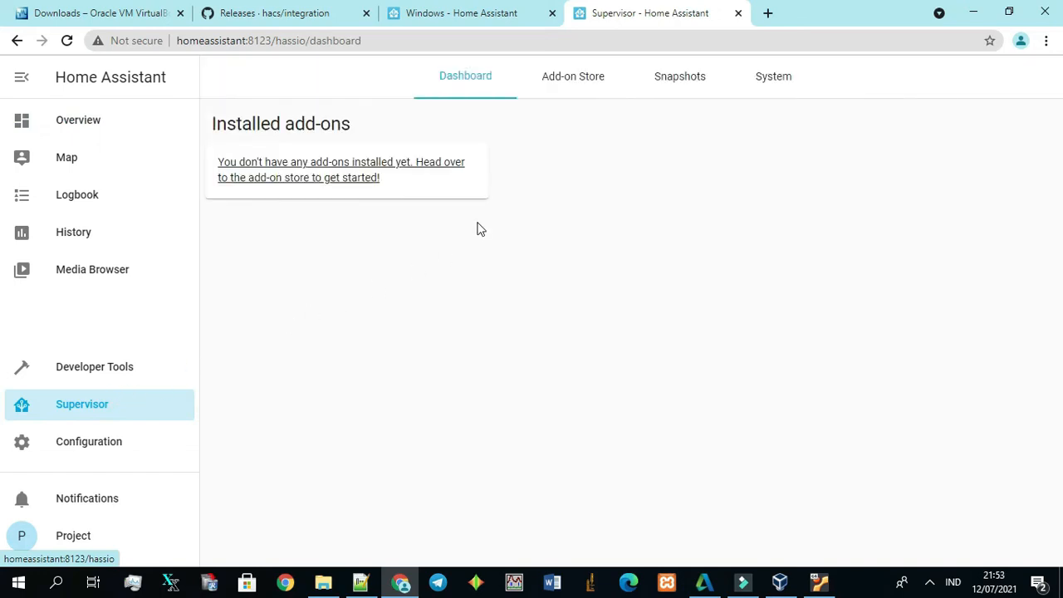
pyautogui.click(568, 90)
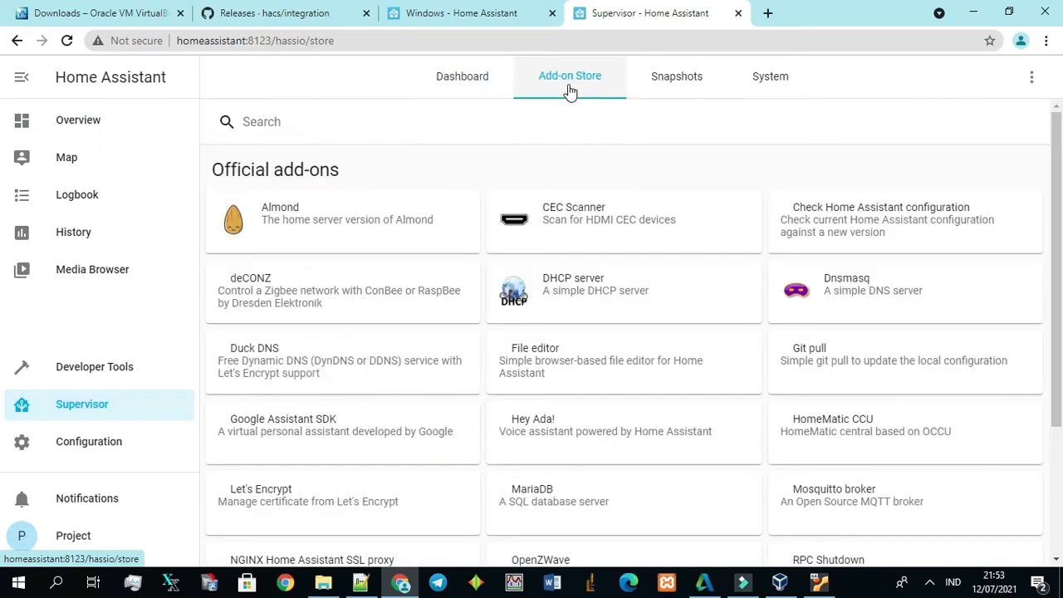
pyautogui.click(561, 114)
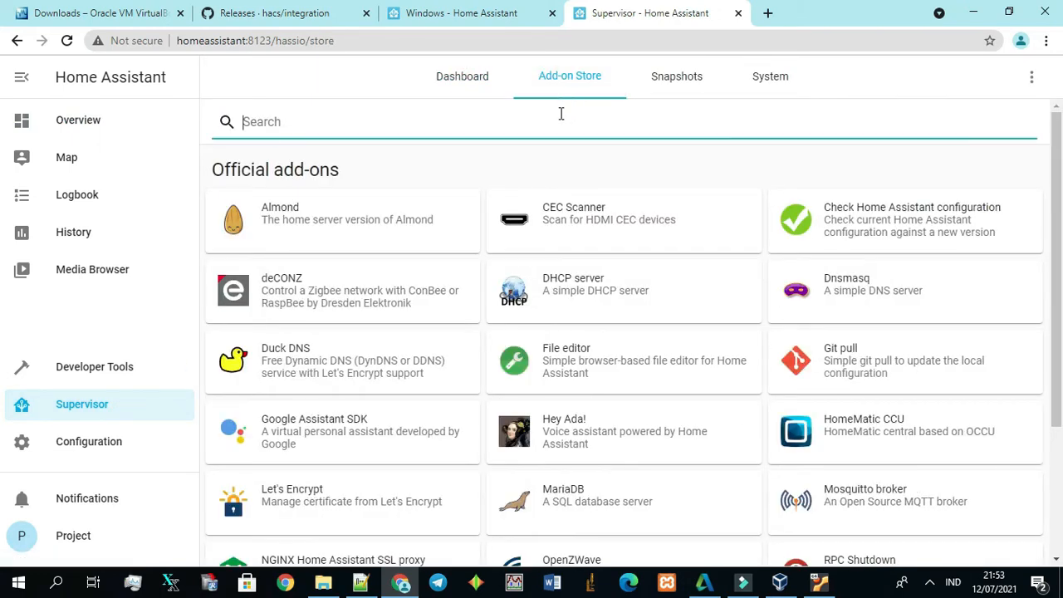
pyautogui.write('samb')
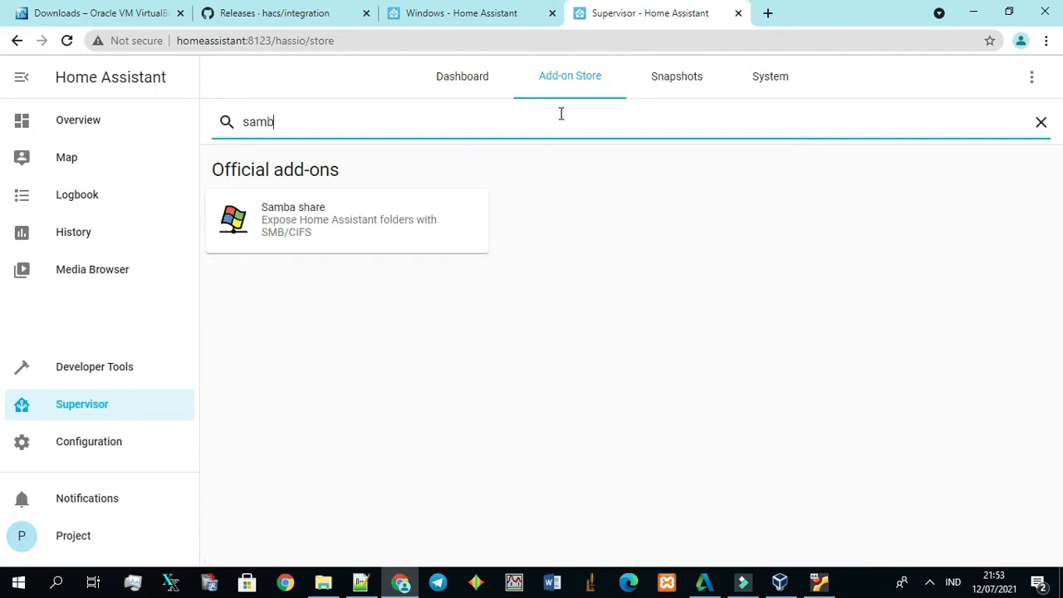
pyautogui.write('a')
pyautogui.click(325, 227)
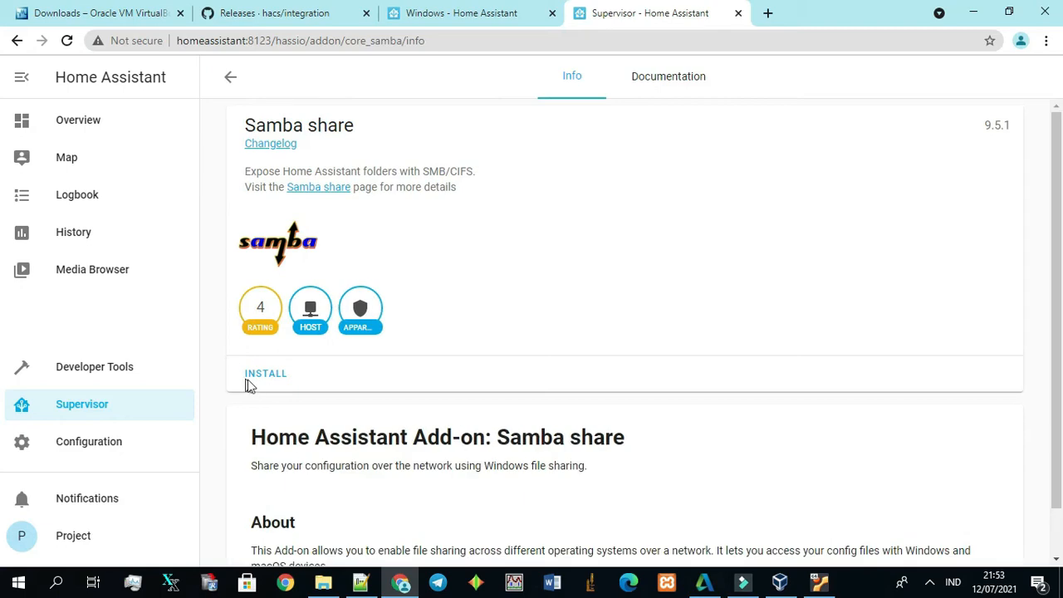
# Install the Samba share add-on and try to start it.
pyautogui.click(261, 375)
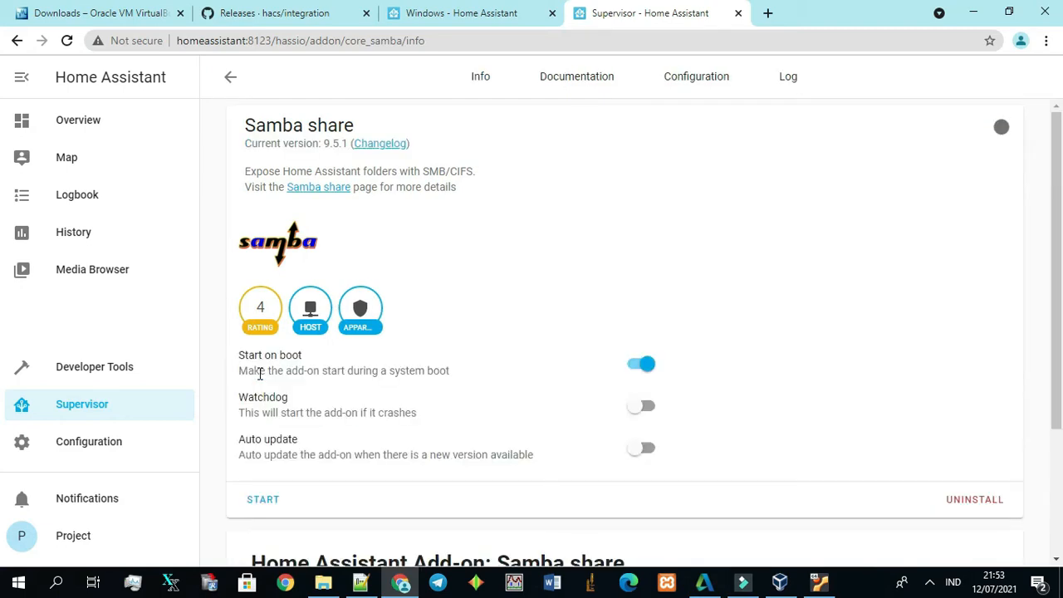
pyautogui.click(259, 509)
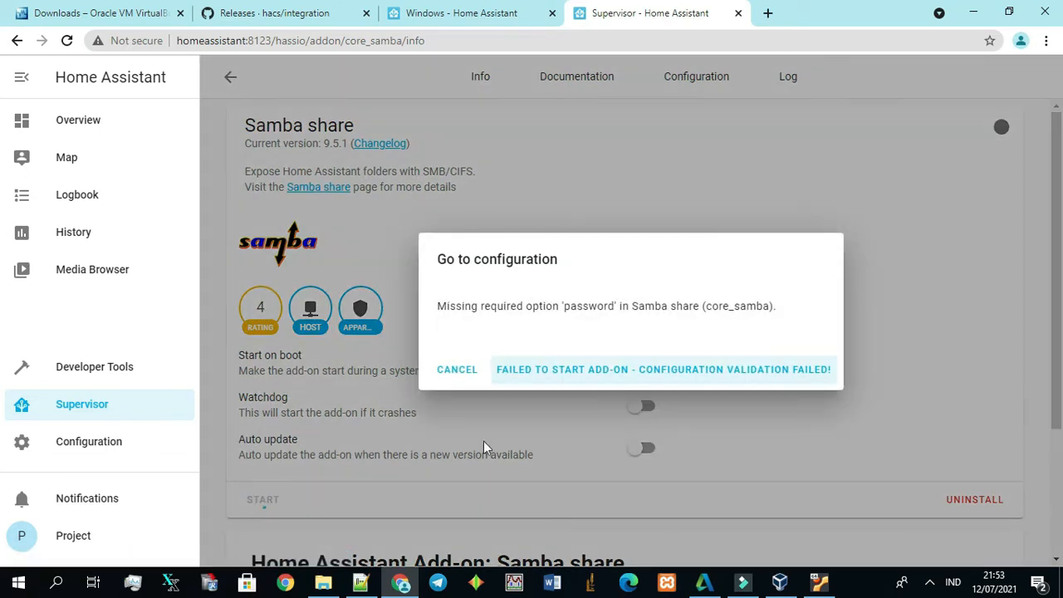
# Open the add-on configuration, replace the null Samba share password with a new password, and save.
pyautogui.click(622, 371)
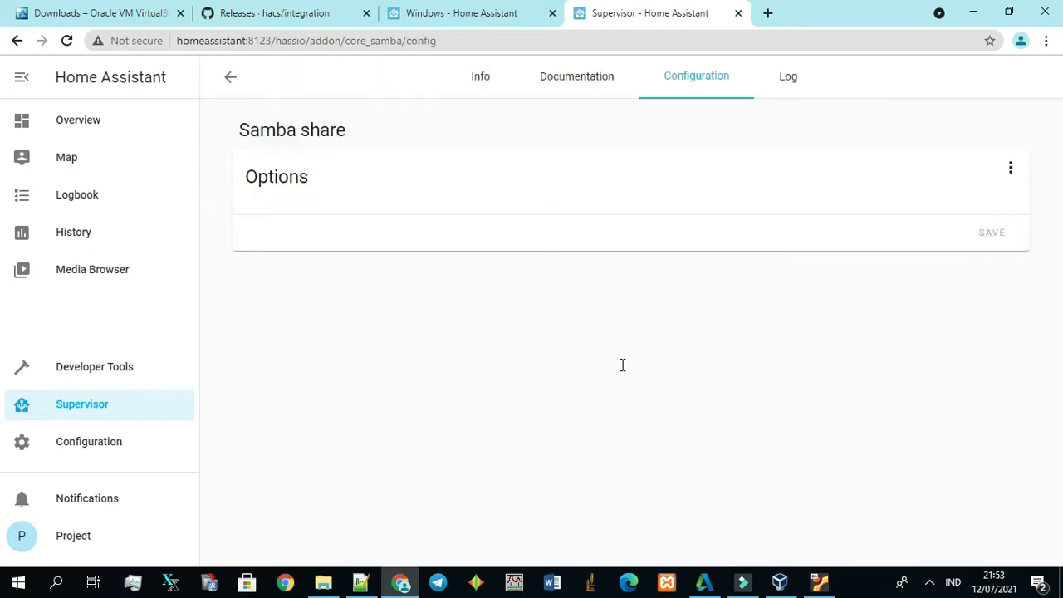
pyautogui.moveTo(351, 240); pyautogui.dragTo(332, 241)
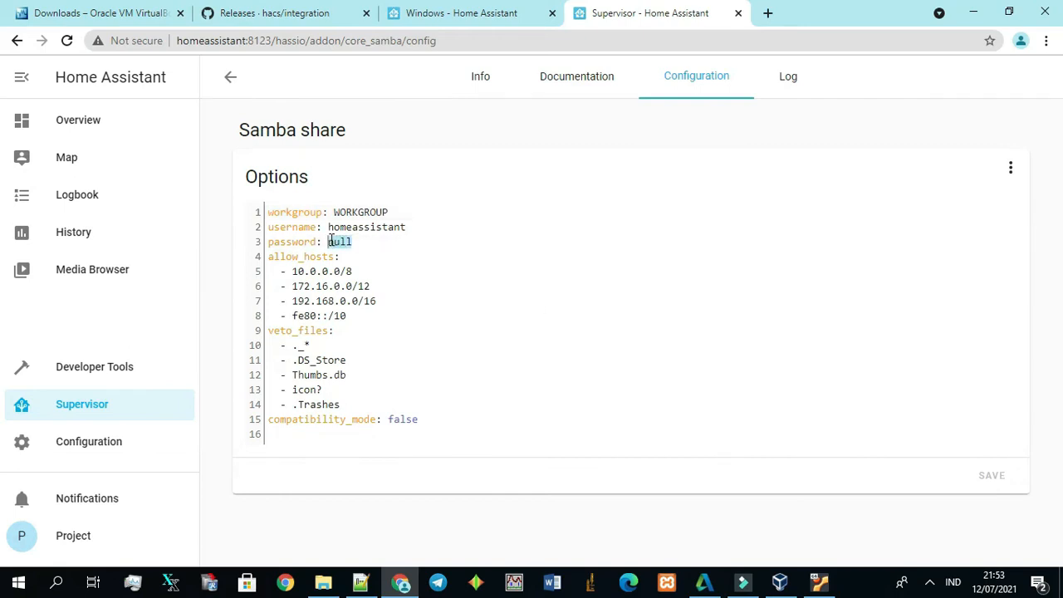
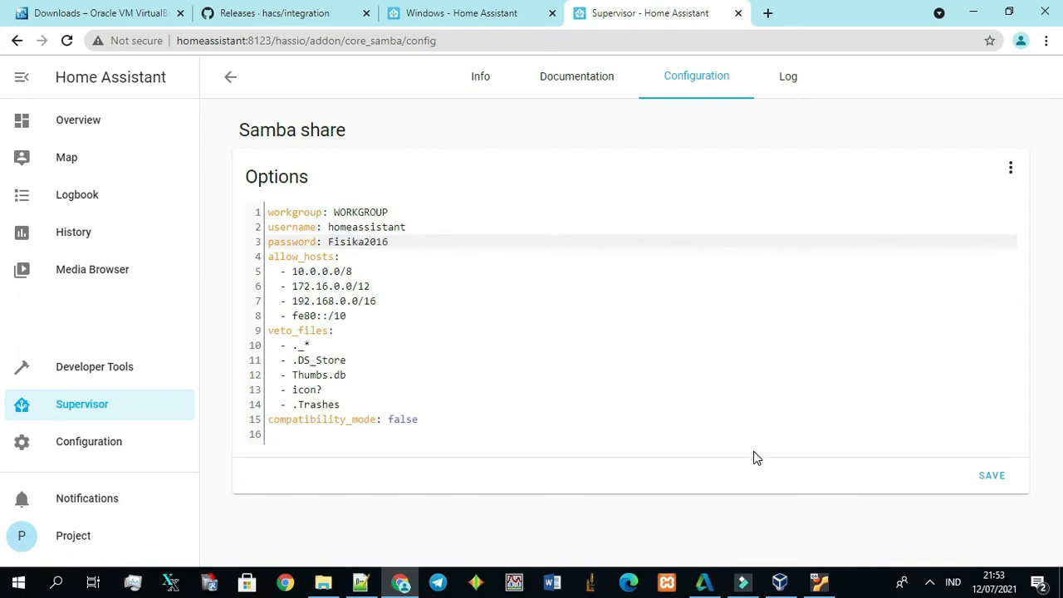
pyautogui.click(995, 484)
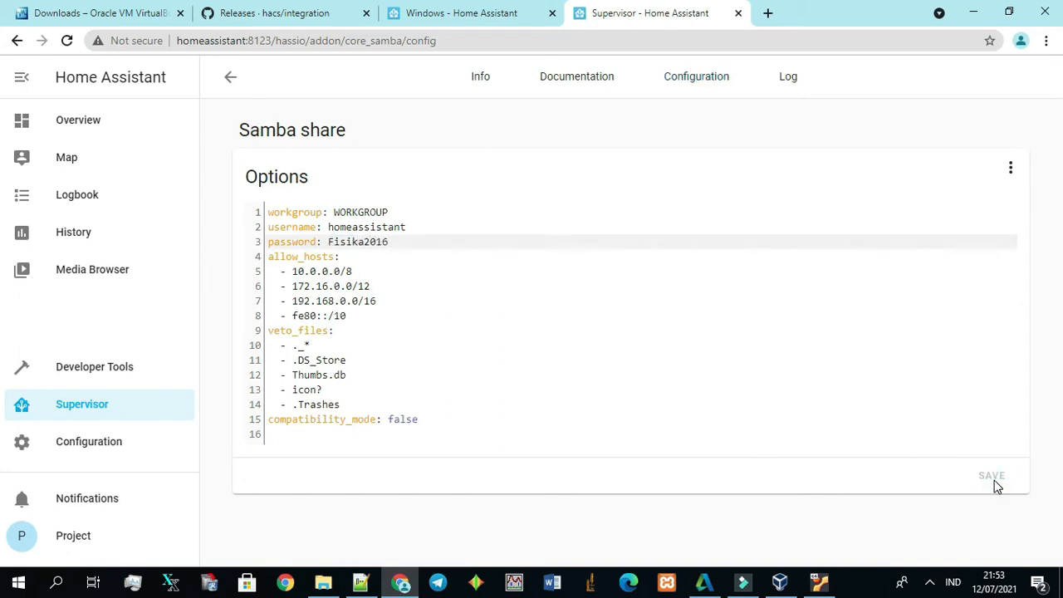
# Start the Samba share add-on from its Info page.
pyautogui.click(490, 73)
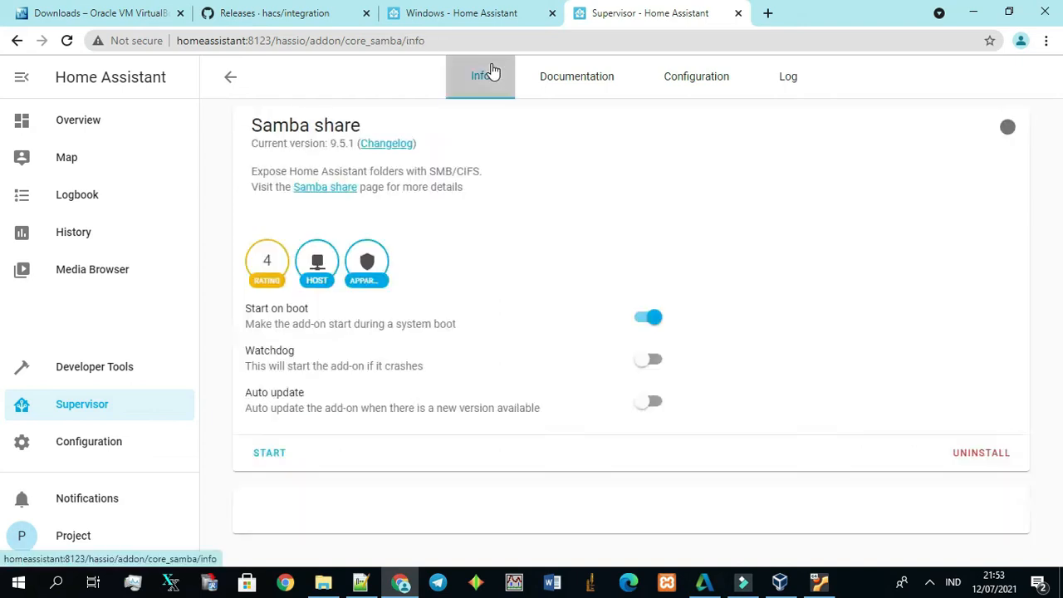
pyautogui.click(259, 499)
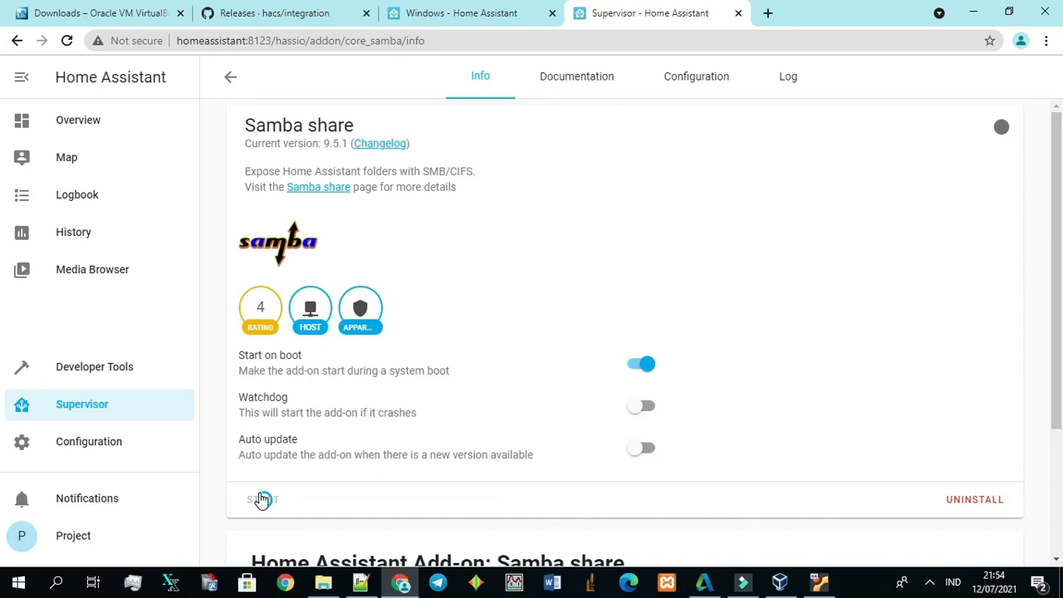
# Reconnect to \\192.168.43.116 in File Explorer, signing in as homeassistant with the Samba password and remembering the credentials.
pyautogui.click(323, 582)
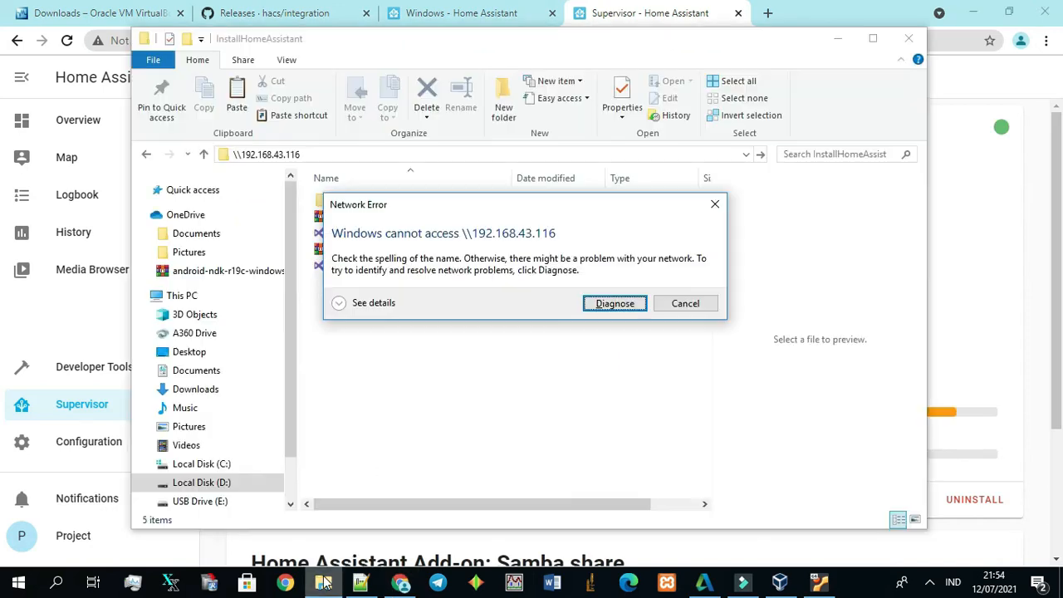
pyautogui.click(697, 304)
pyautogui.click(565, 153)
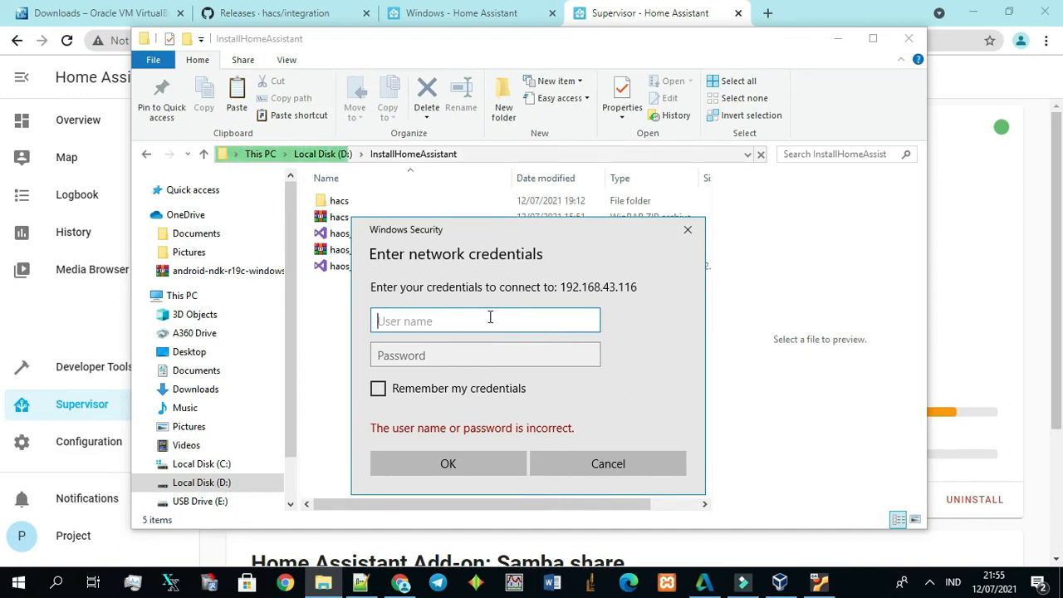
pyautogui.write('homeassi')
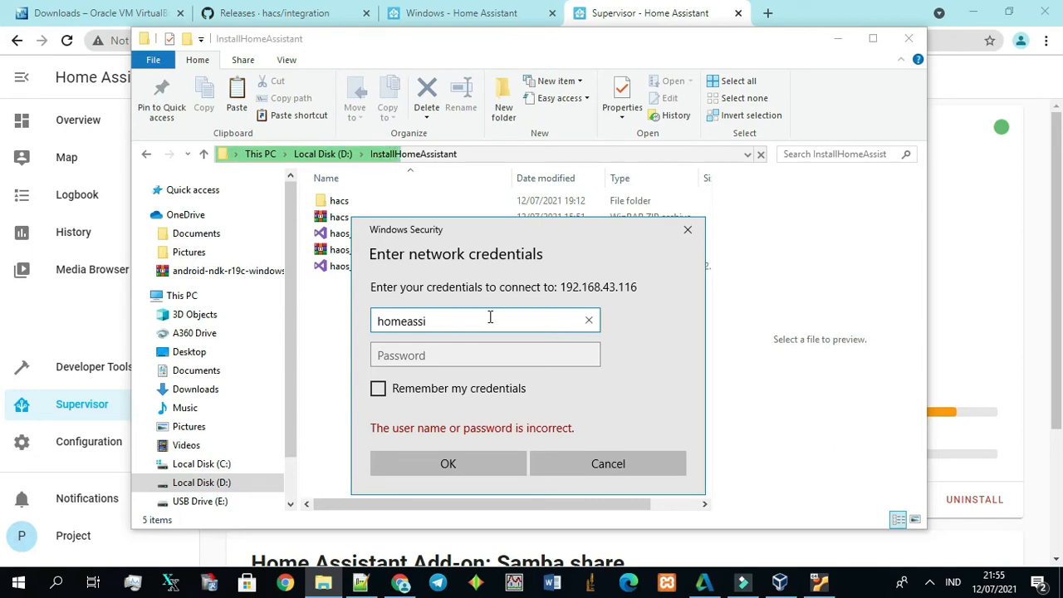
pyautogui.write('stant')
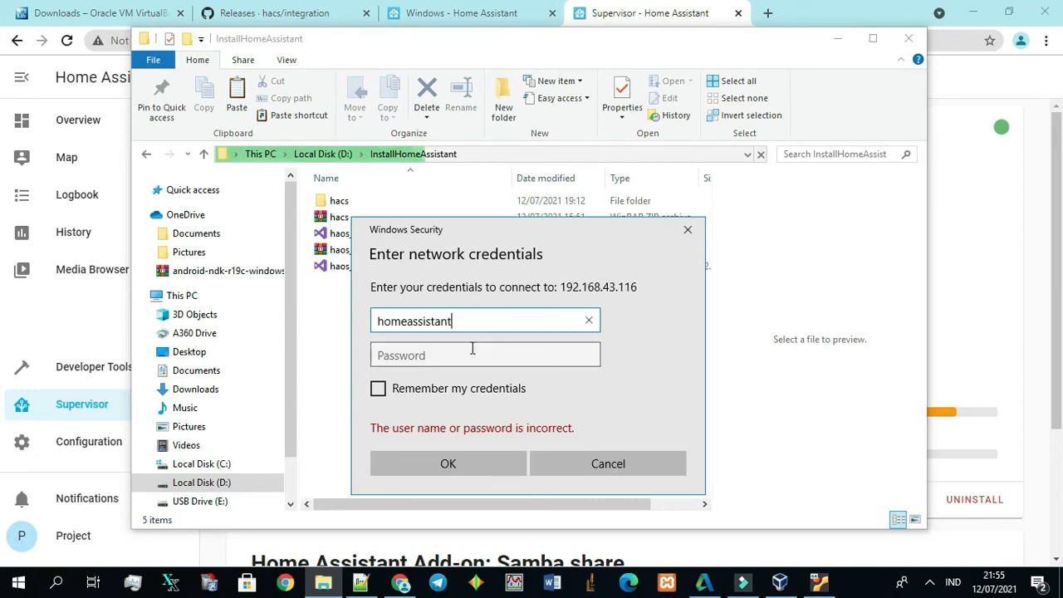
pyautogui.click(471, 350)
pyautogui.write('*********')
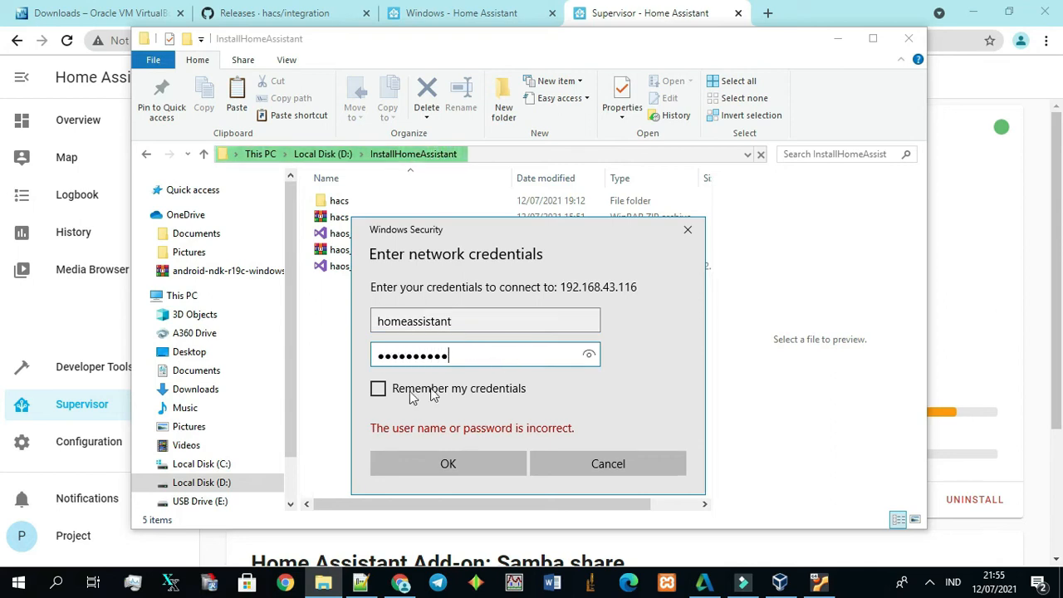
pyautogui.click(378, 388)
pyautogui.click(459, 466)
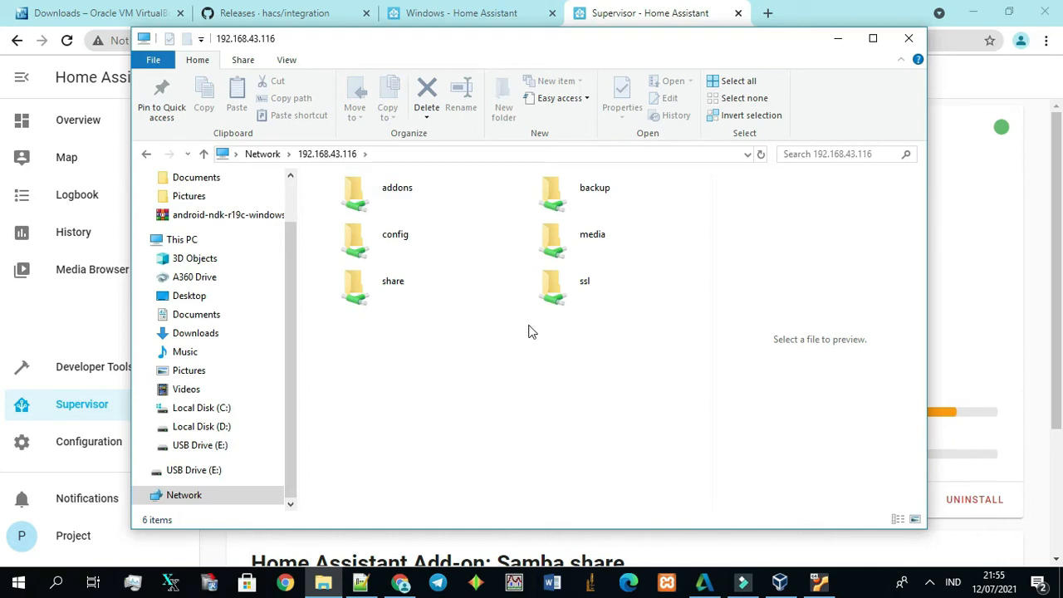
# Add steps 5 and 6 about creating custom_components and copying the hacs folder to the install notes.
pyautogui.click(361, 582)
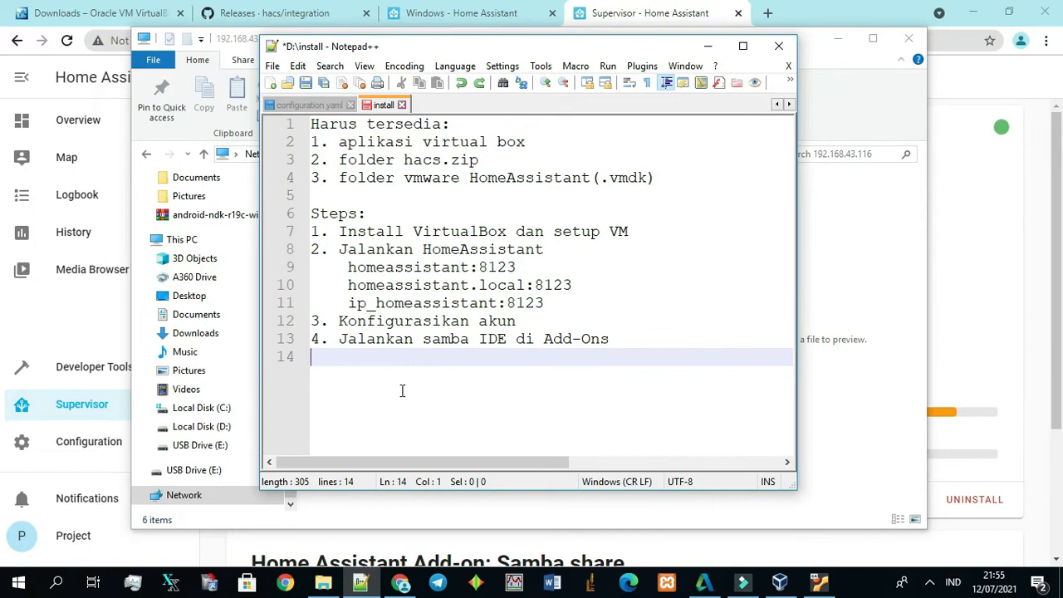
pyautogui.write('5. Buka direktori config dan buat folder baru    dengan nama "custom_components"')
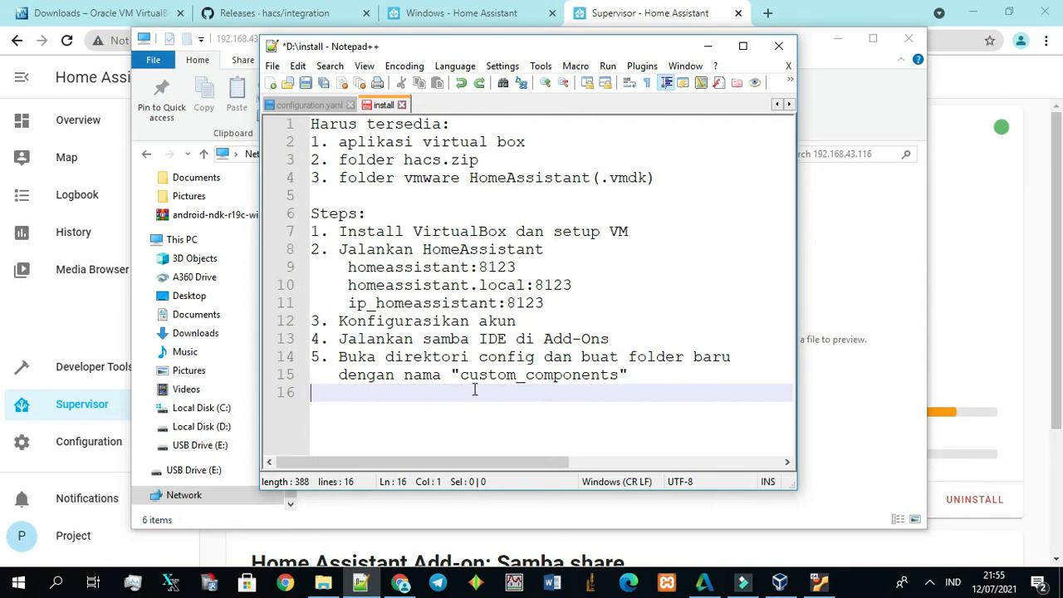
pyautogui.write('6. Copy Folder hacs ke folder "custom_components"')
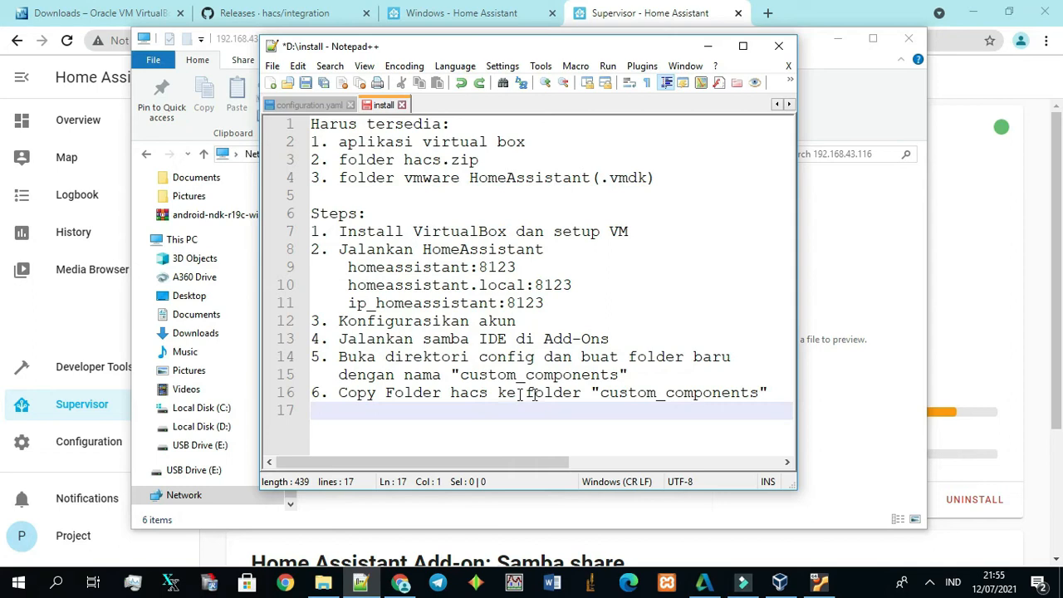
pyautogui.click(707, 45)
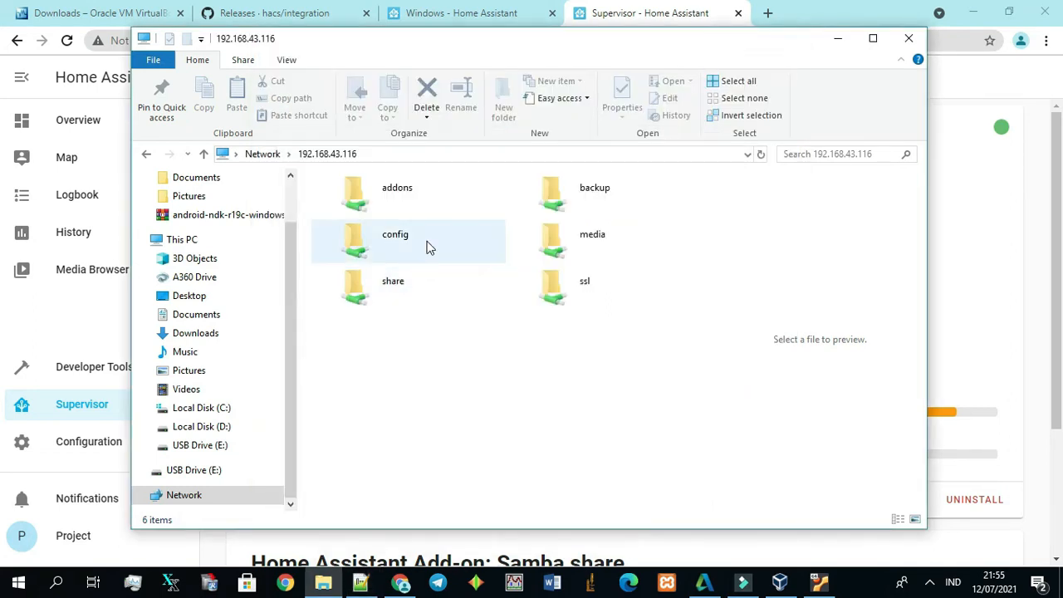
# Create a new folder named custom_components inside the share's config folder.
pyautogui.doubleClick(355, 242)
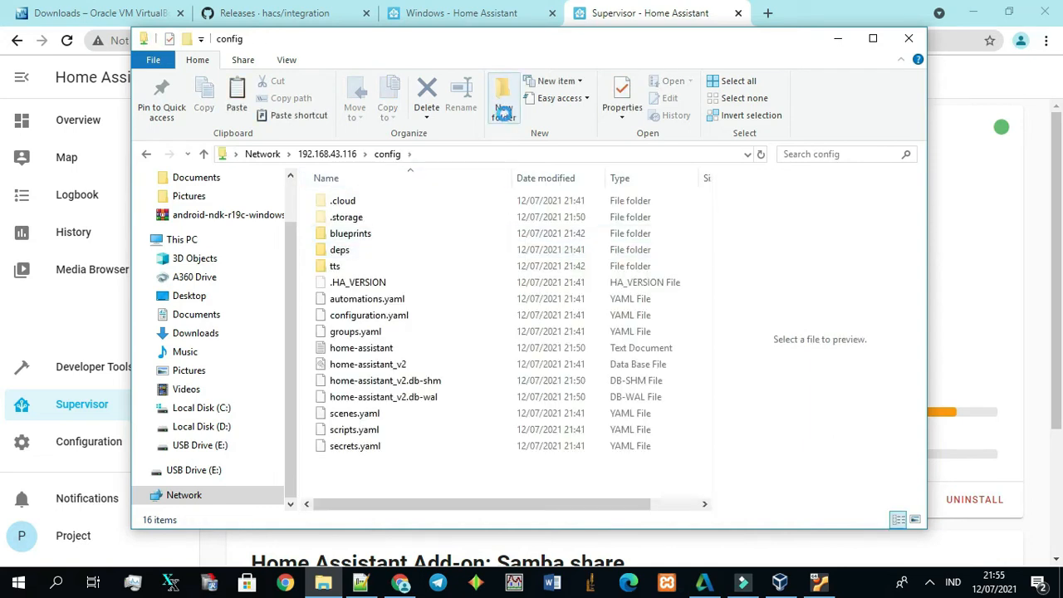
pyautogui.click(504, 114)
pyautogui.write('cu')
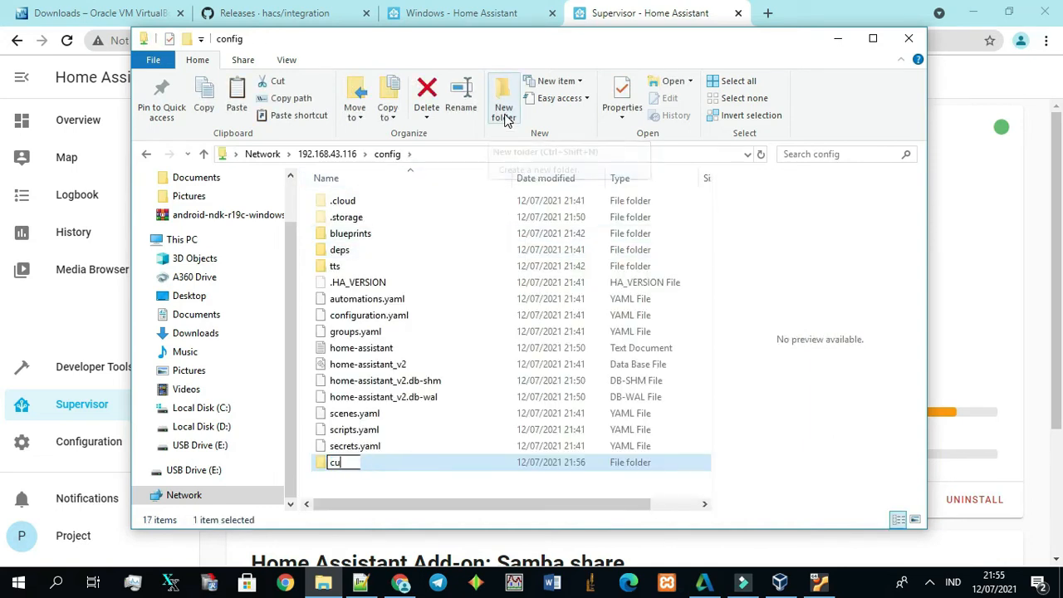
pyautogui.write('stom_comppoents')
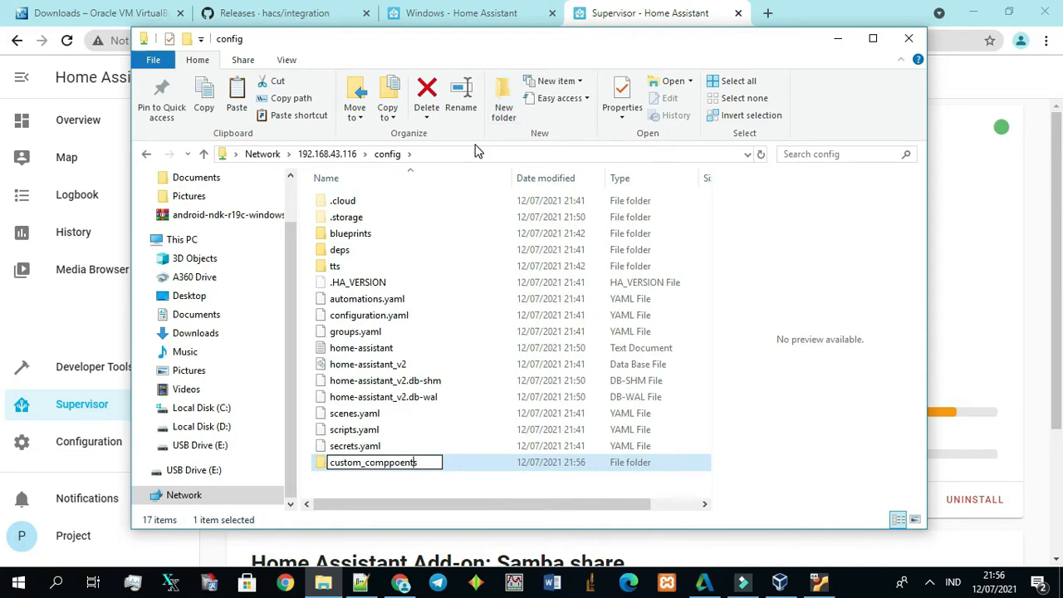
pyautogui.press('Delete')
pyautogui.press('Right')
pyautogui.write('n')
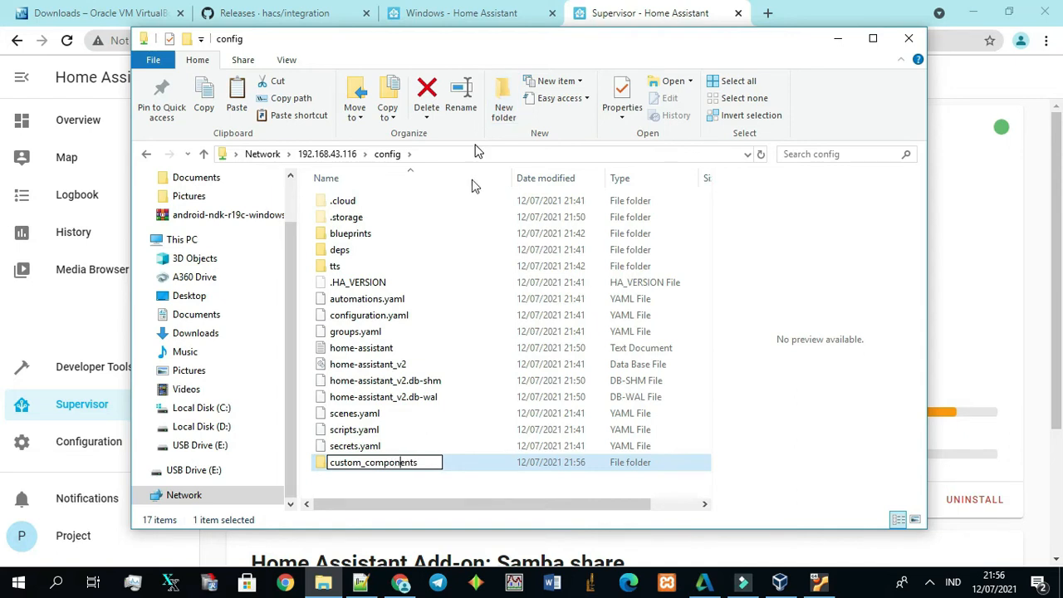
pyautogui.press('Return')
# Paste the hacs folder into the custom_components folder.
pyautogui.doubleClick(457, 462)
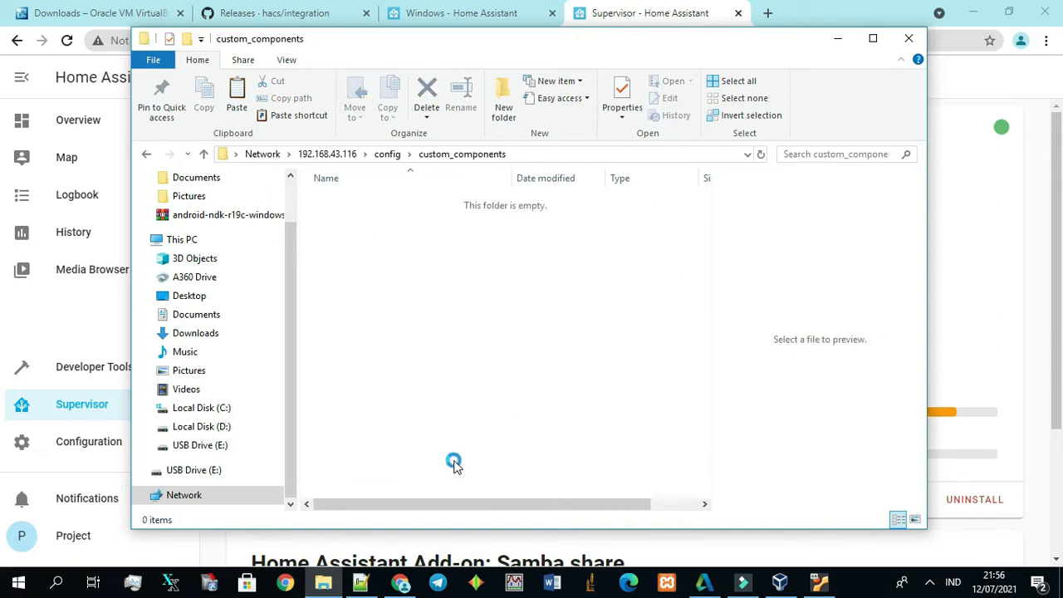
pyautogui.rightClick(455, 467)
pyautogui.click(485, 352)
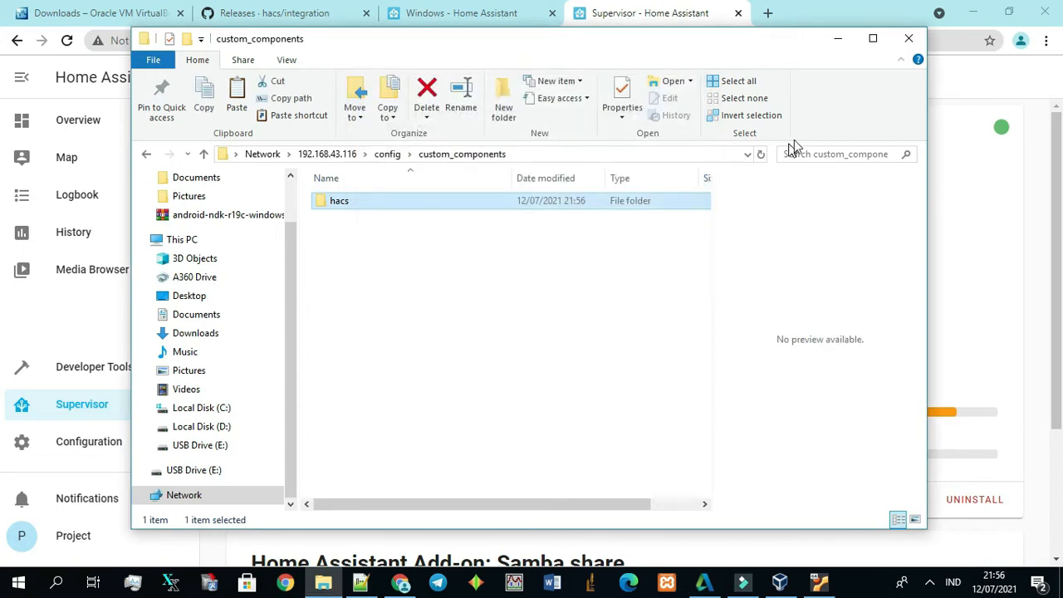
pyautogui.click(837, 39)
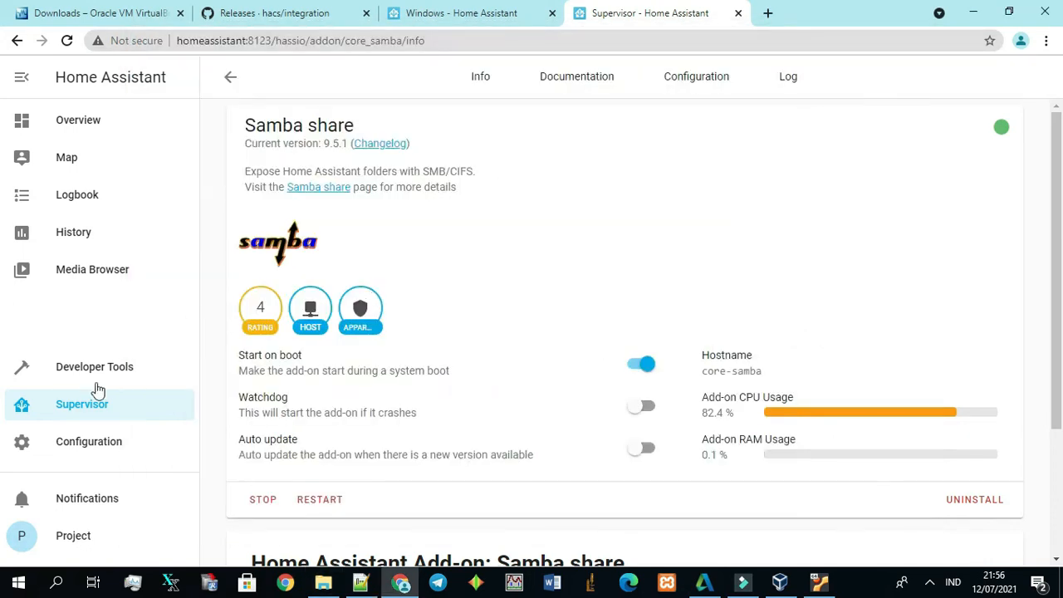
# Restart the Home Assistant server from Server Controls in Configuration.
pyautogui.click(96, 452)
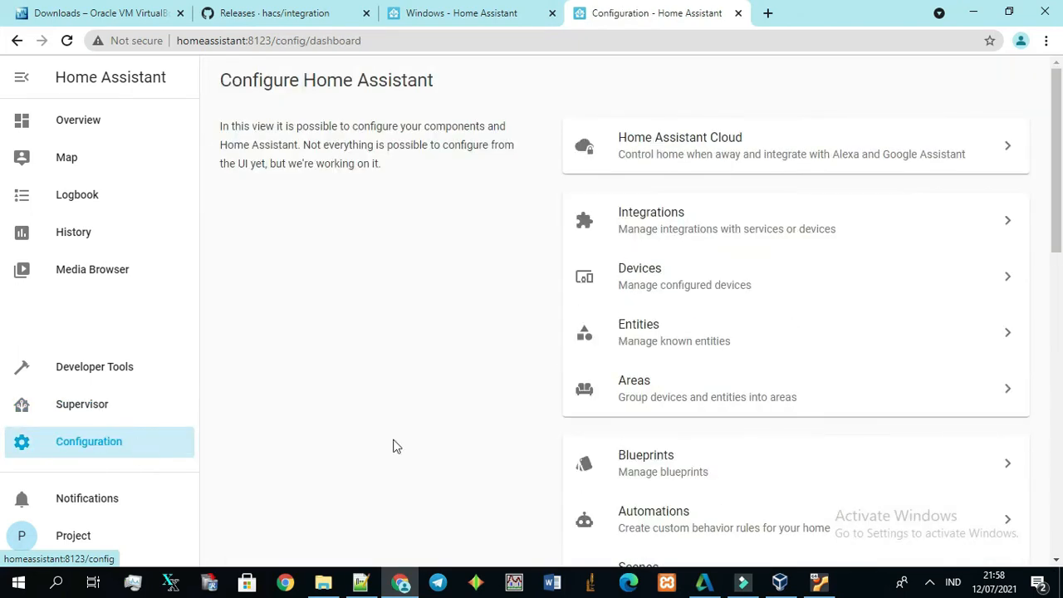
pyautogui.scroll(-10, 2, 337)
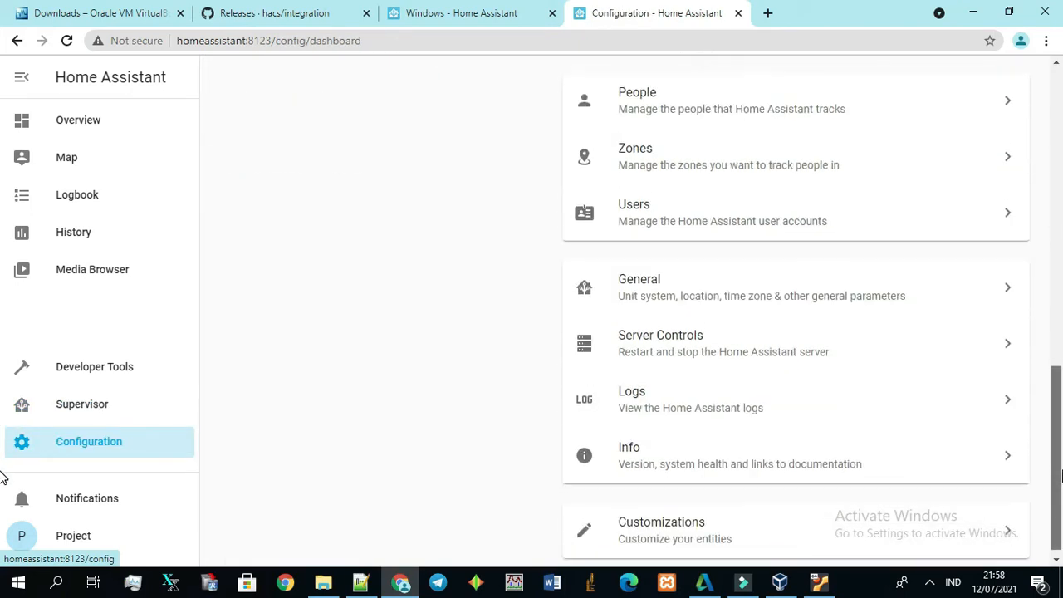
pyautogui.click(702, 343)
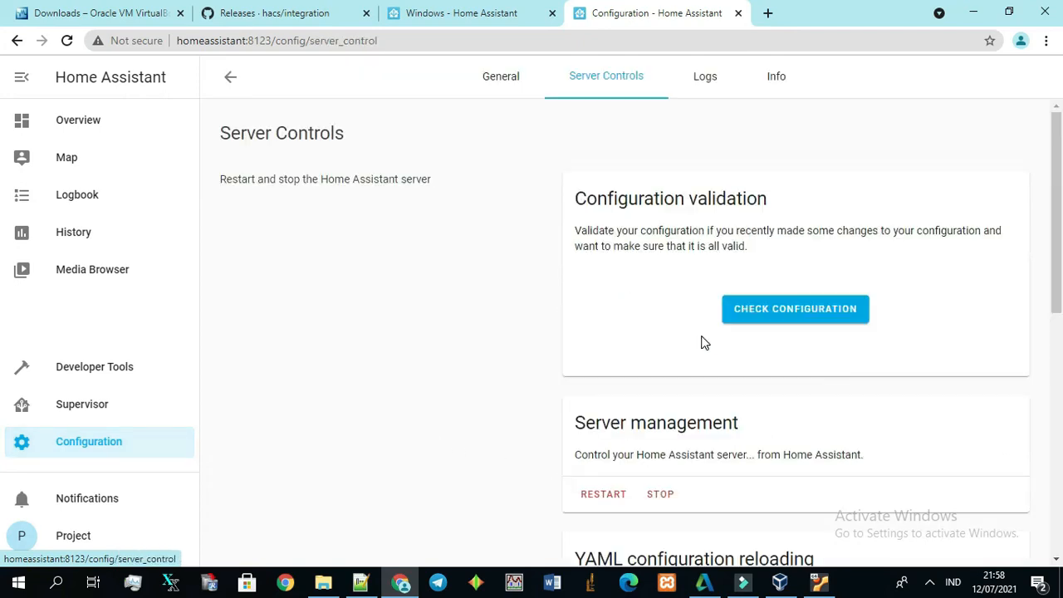
pyautogui.click(611, 498)
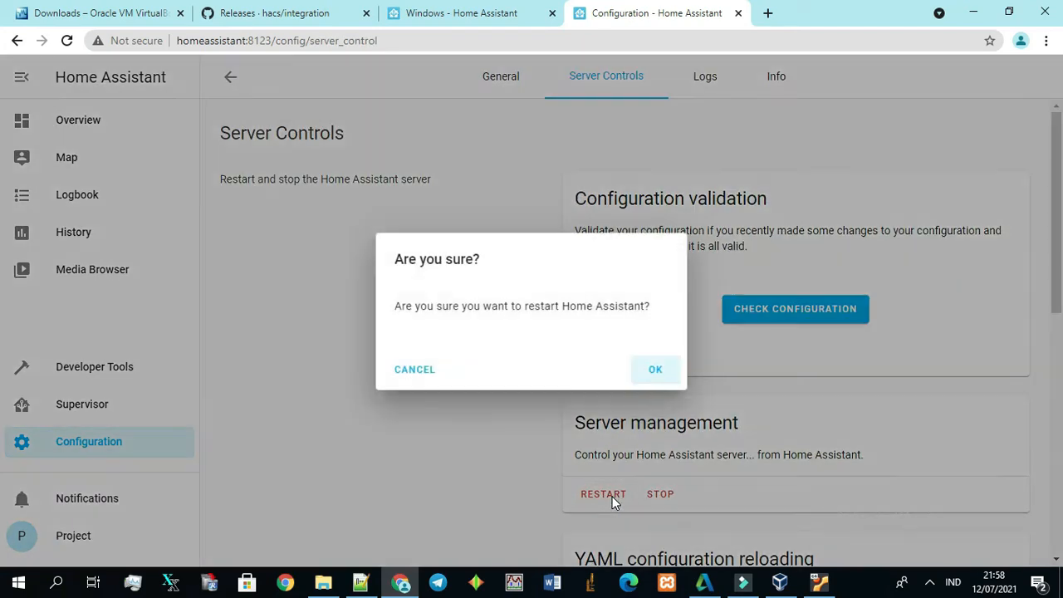
pyautogui.click(656, 374)
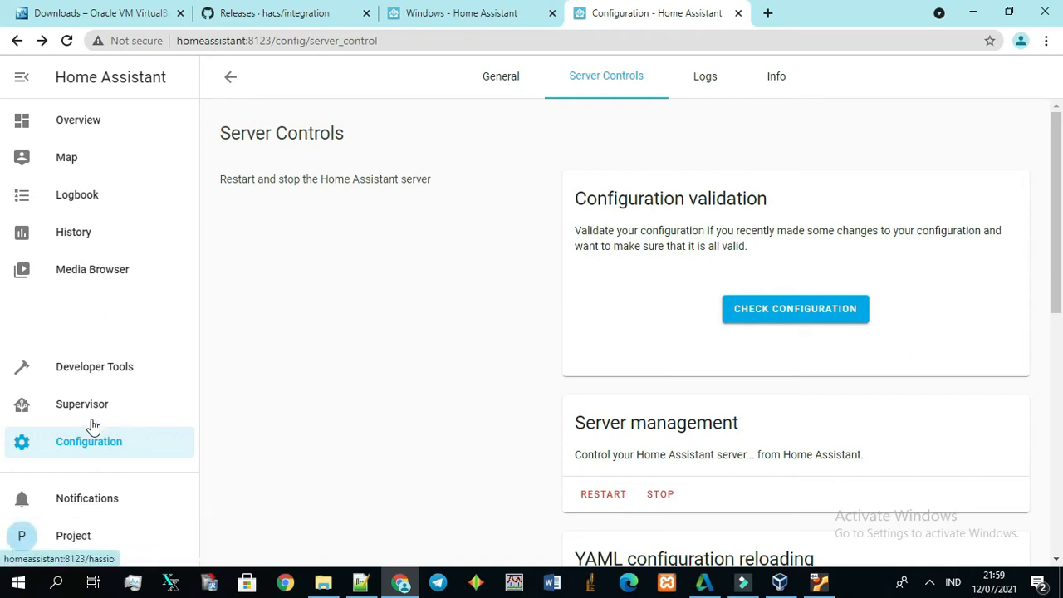
# Try to find the HACS integration through Add Integration in Configuration's Integrations.
pyautogui.click(72, 461)
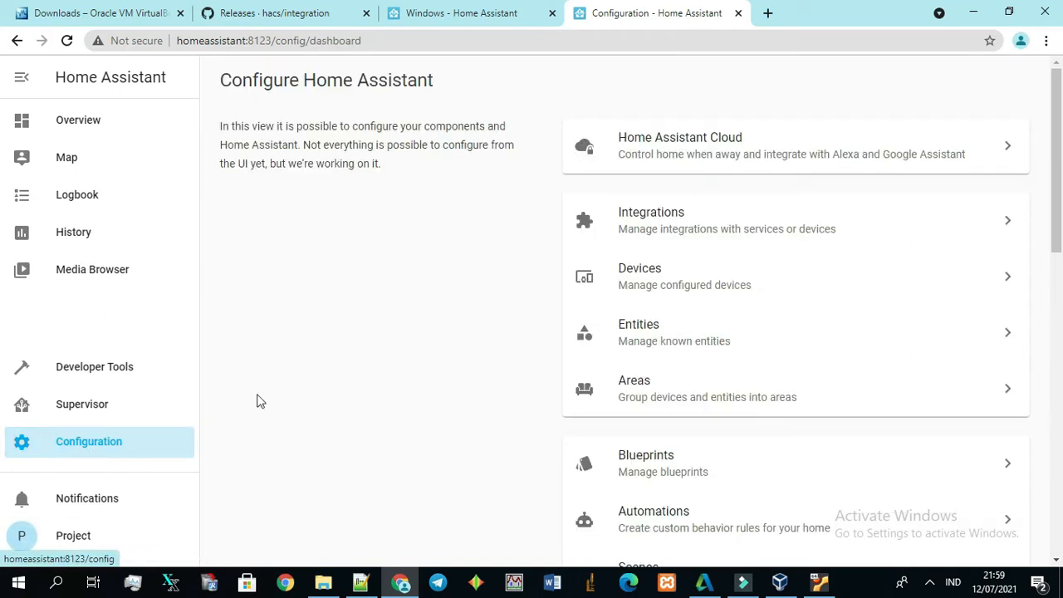
pyautogui.click(629, 230)
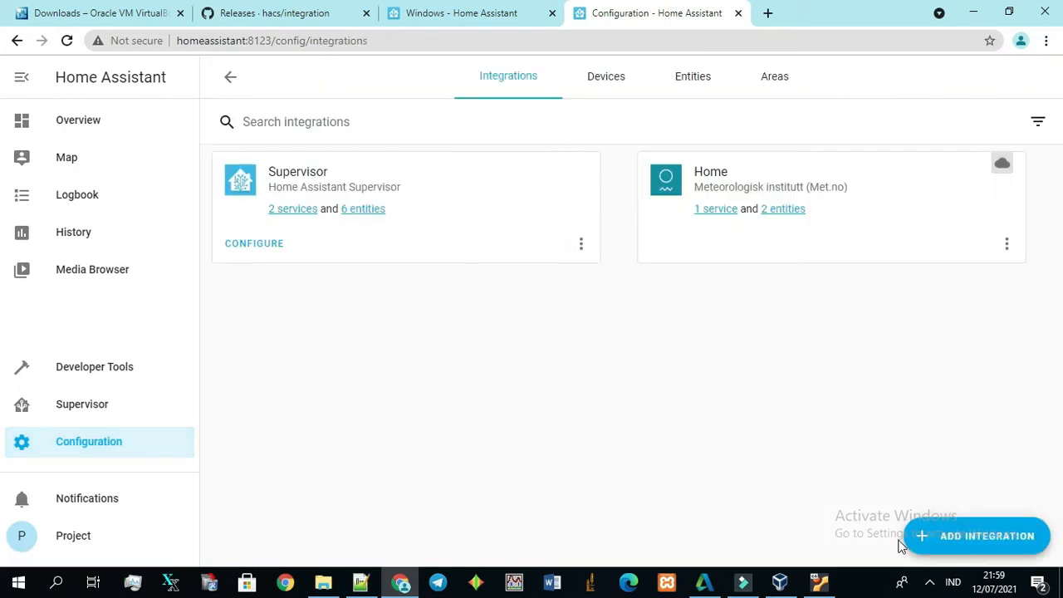
pyautogui.click(930, 538)
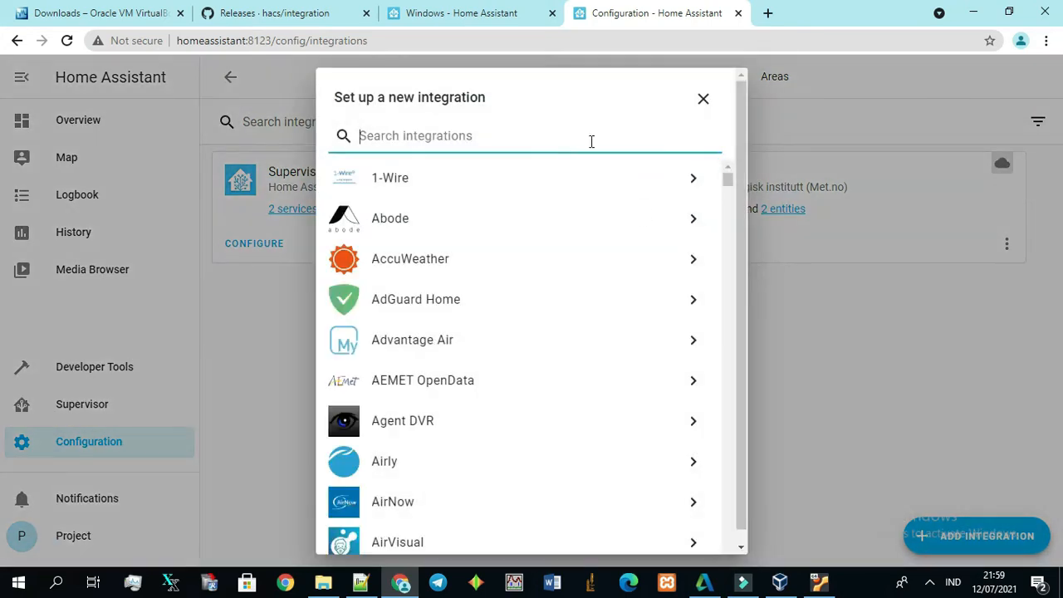
pyautogui.write('hacs')
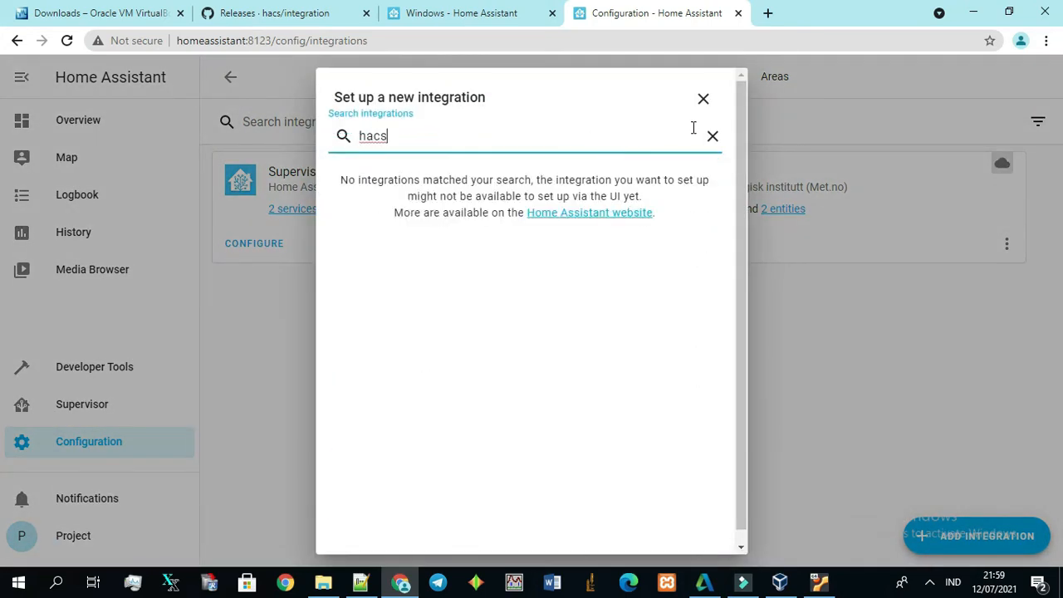
pyautogui.click(701, 106)
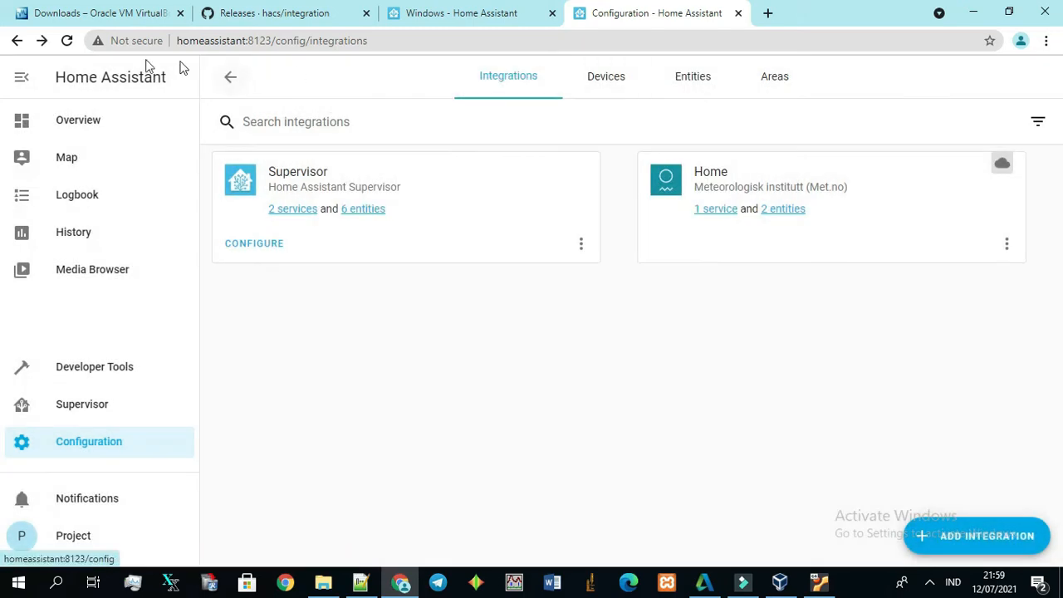
# Reload the Integrations page and start setting up the HACS integration via Add Integration.
pyautogui.click(67, 42)
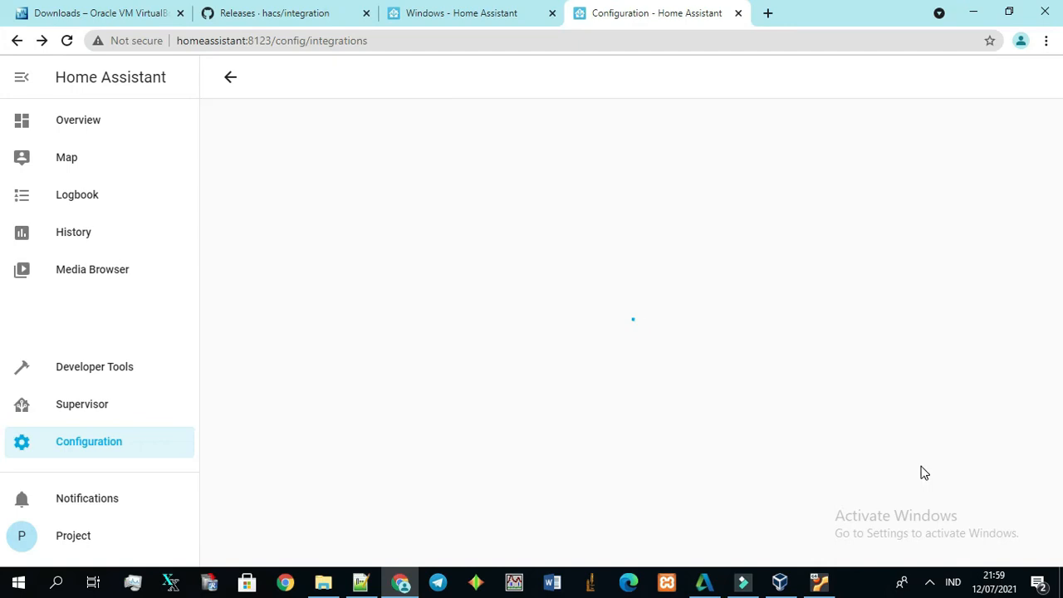
pyautogui.click(965, 533)
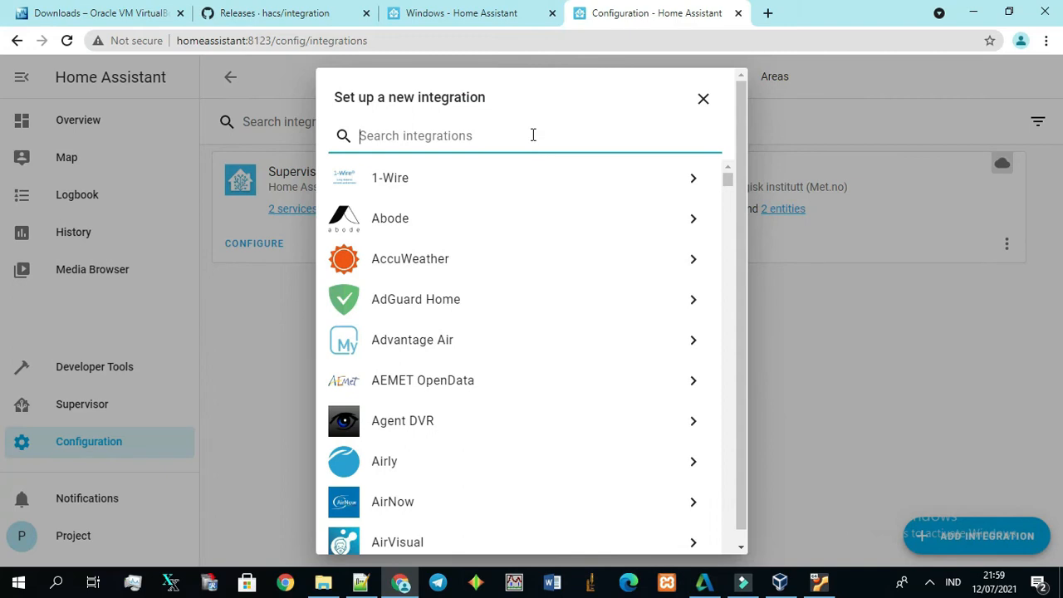
pyautogui.write('hacs')
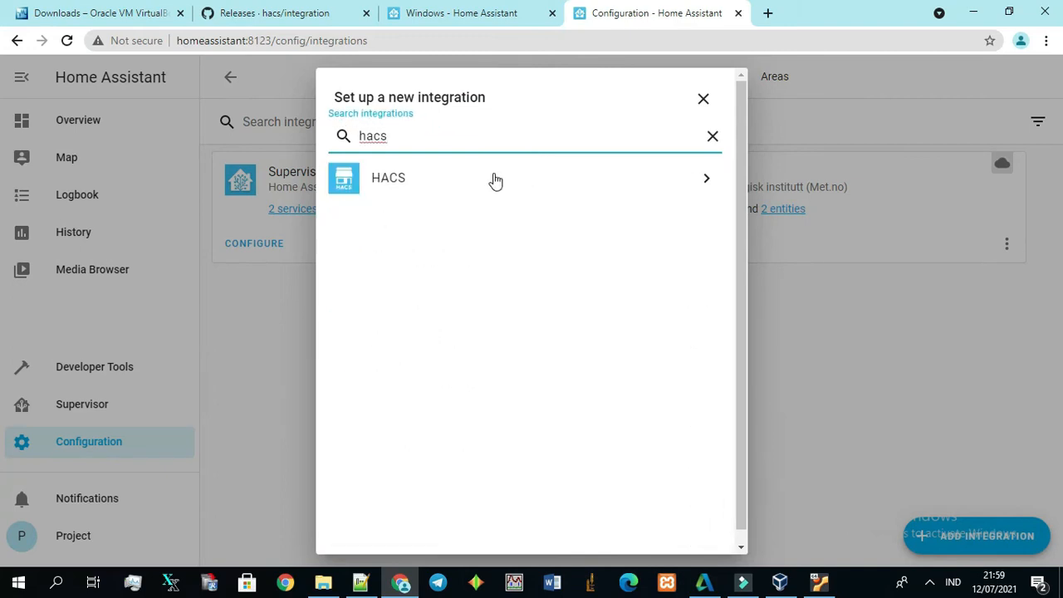
pyautogui.click(495, 181)
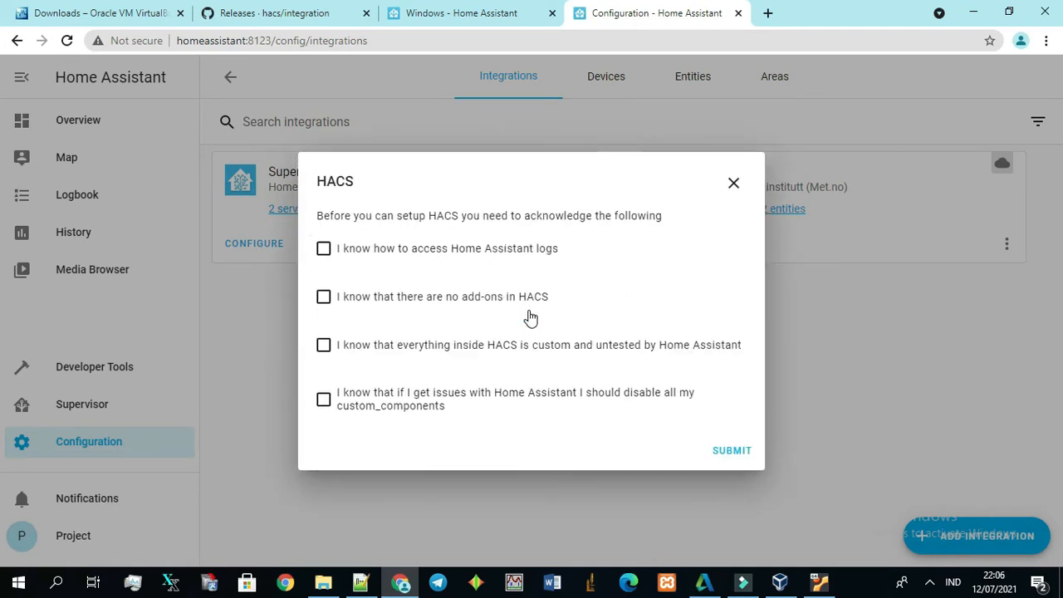
# Tick all four HACS acknowledgement checkboxes and submit.
pyautogui.click(324, 250)
pyautogui.click(324, 300)
pyautogui.click(328, 350)
pyautogui.click(324, 401)
pyautogui.click(735, 455)
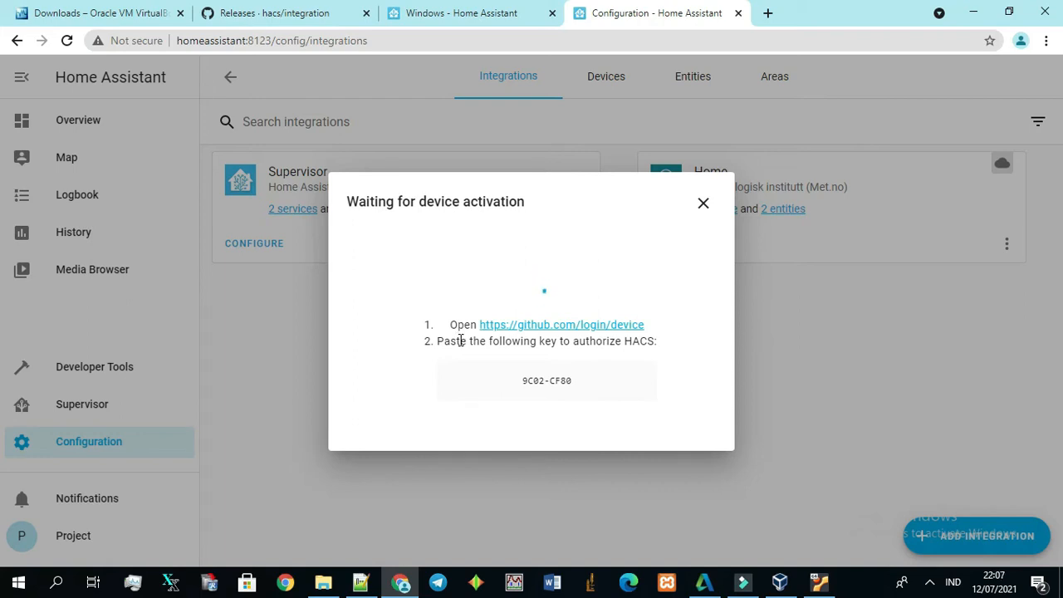
# Open the GitHub device login link in a new tab and select the displayed HACS authorization key.
pyautogui.rightClick(537, 331)
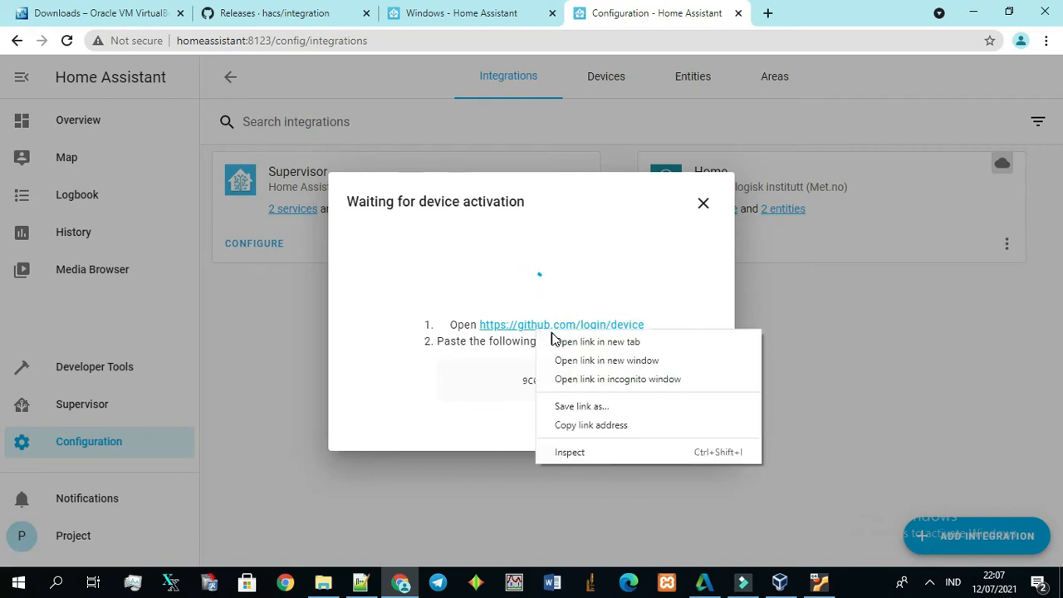
pyautogui.click(557, 343)
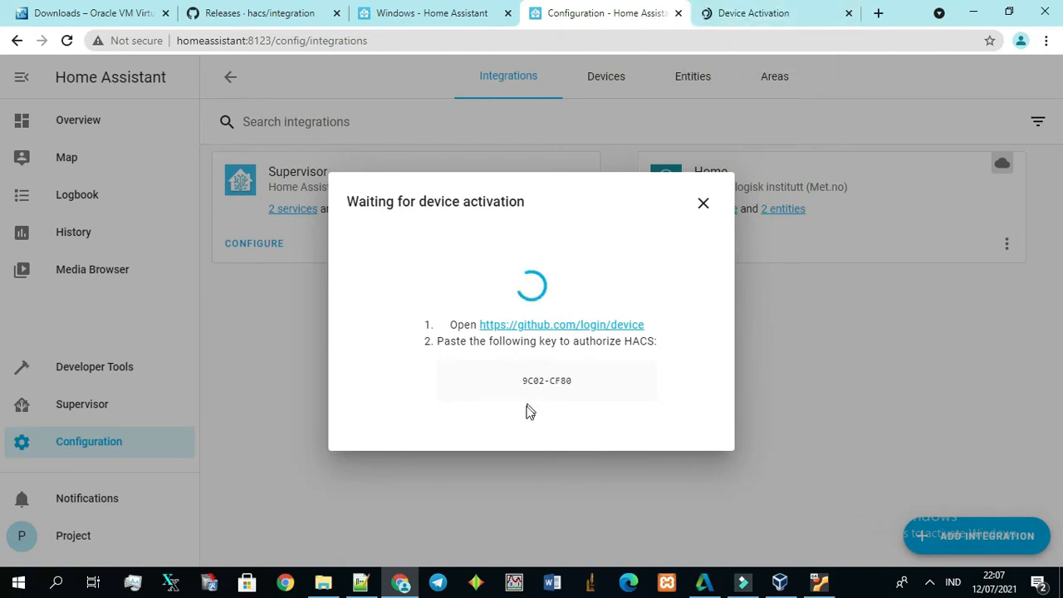
pyautogui.moveTo(523, 379); pyautogui.dragTo(576, 387)
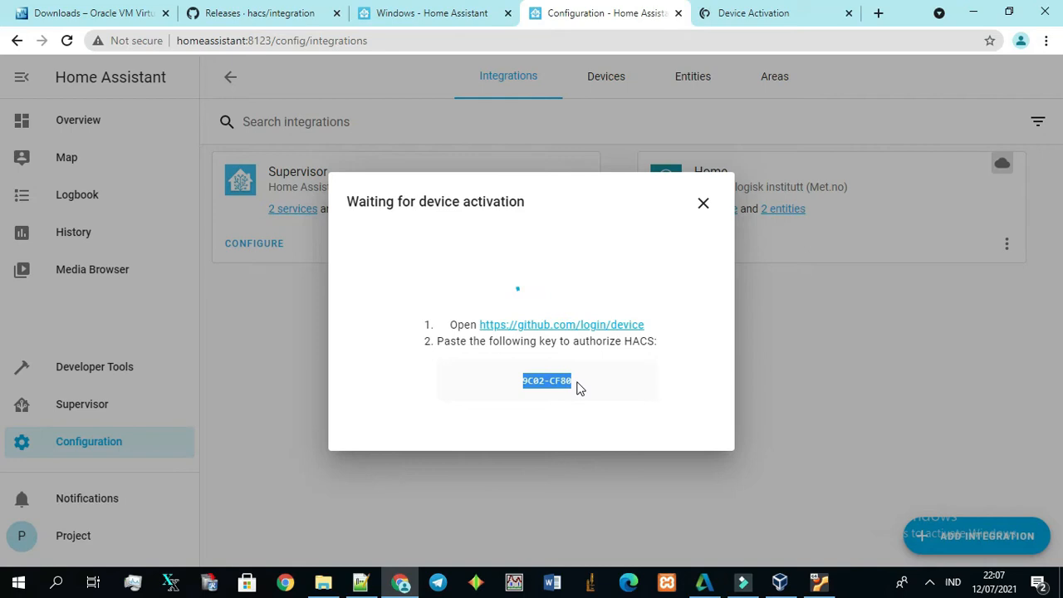
# Enter the device verification code on GitHub's Device Activation page and continue.
pyautogui.click(765, 10)
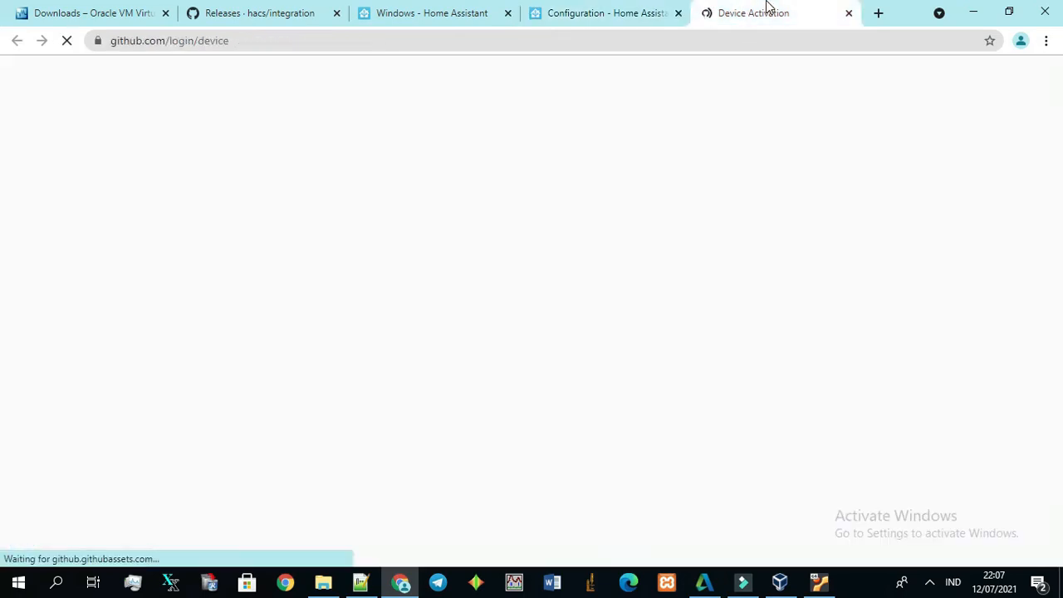
pyautogui.click(389, 342)
pyautogui.write('9')
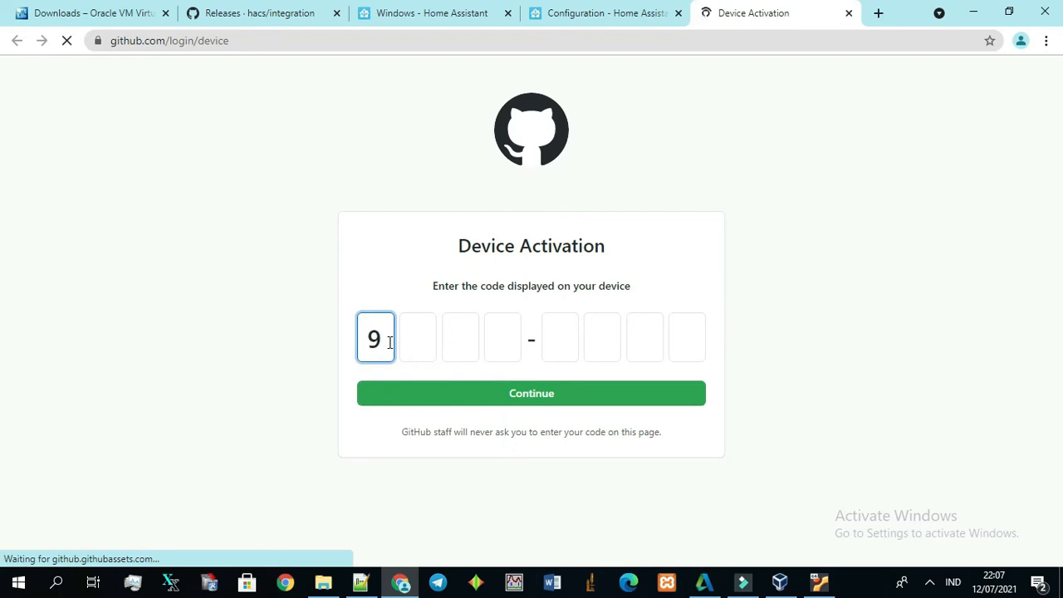
pyautogui.click(408, 332)
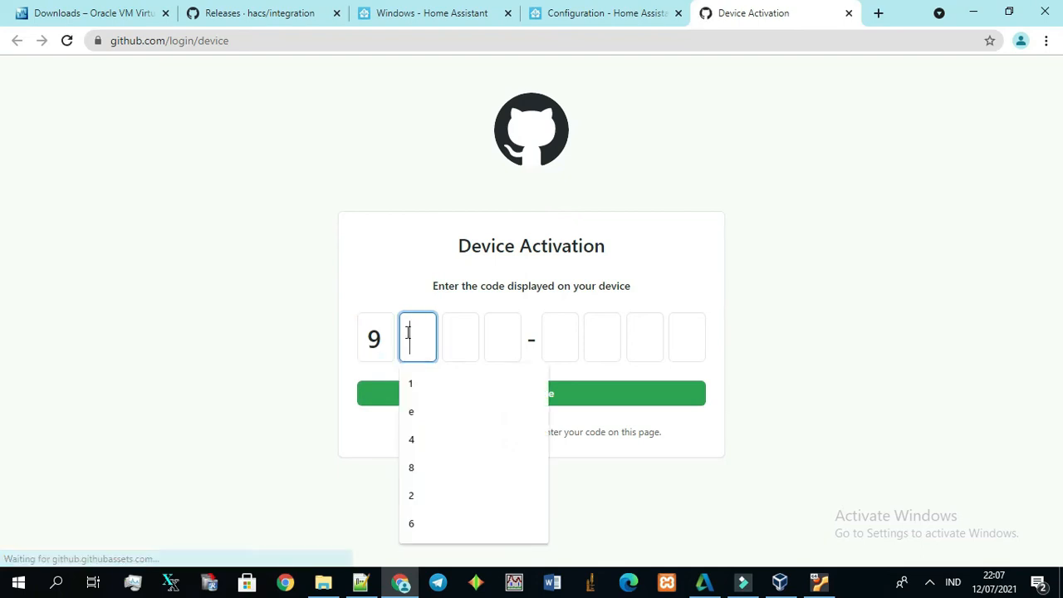
pyautogui.write('C02')
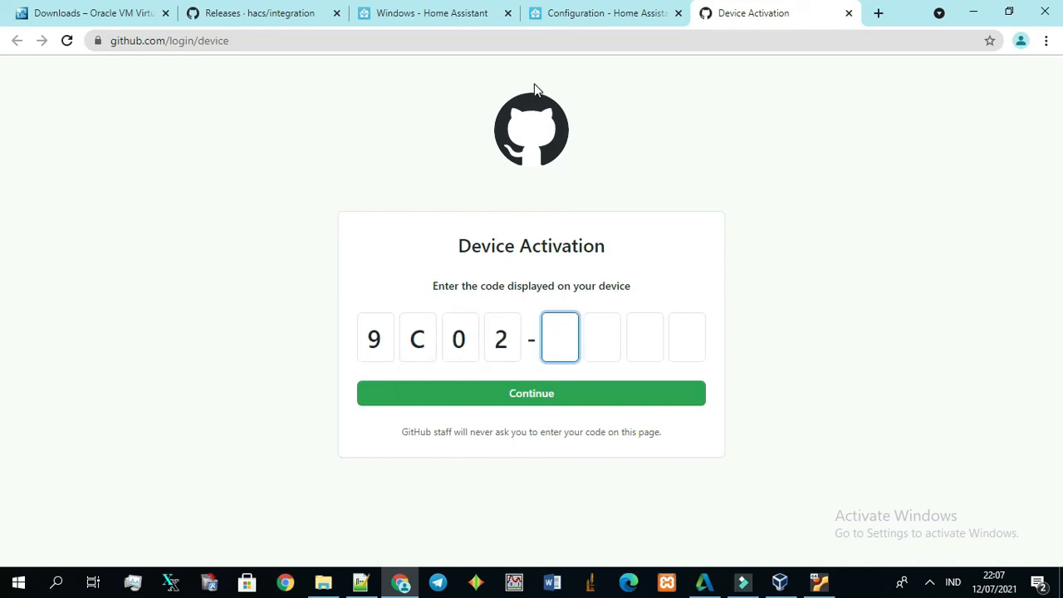
pyautogui.click(576, 16)
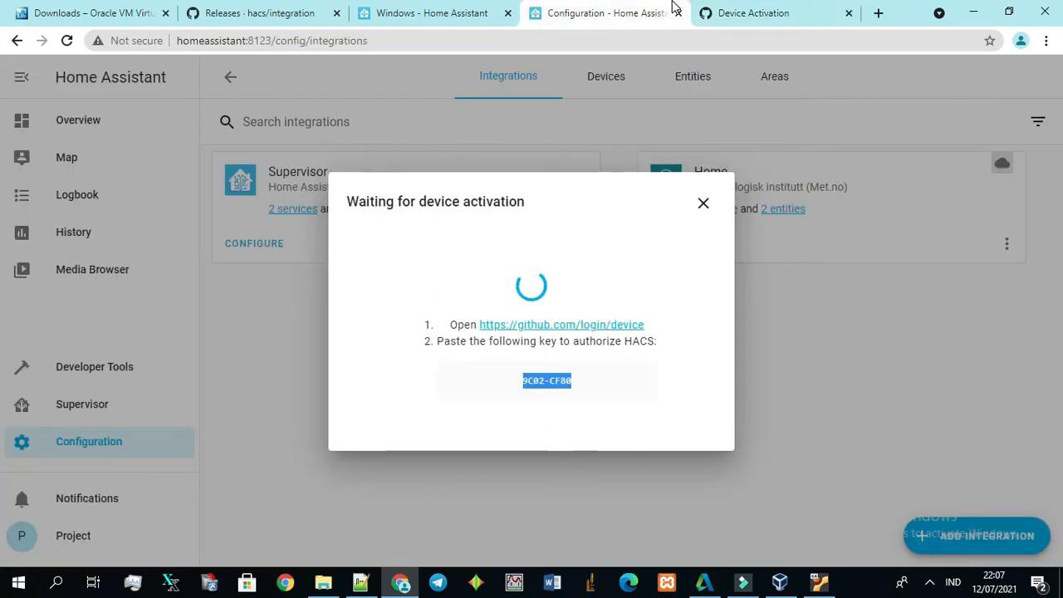
pyautogui.click(754, 10)
pyautogui.write('CF80')
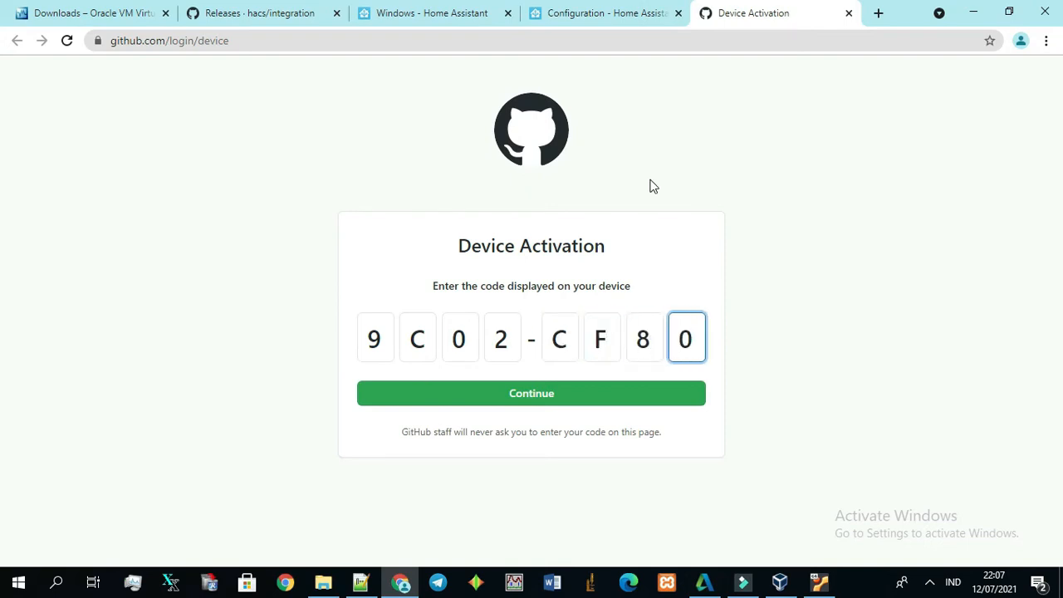
pyautogui.click(532, 396)
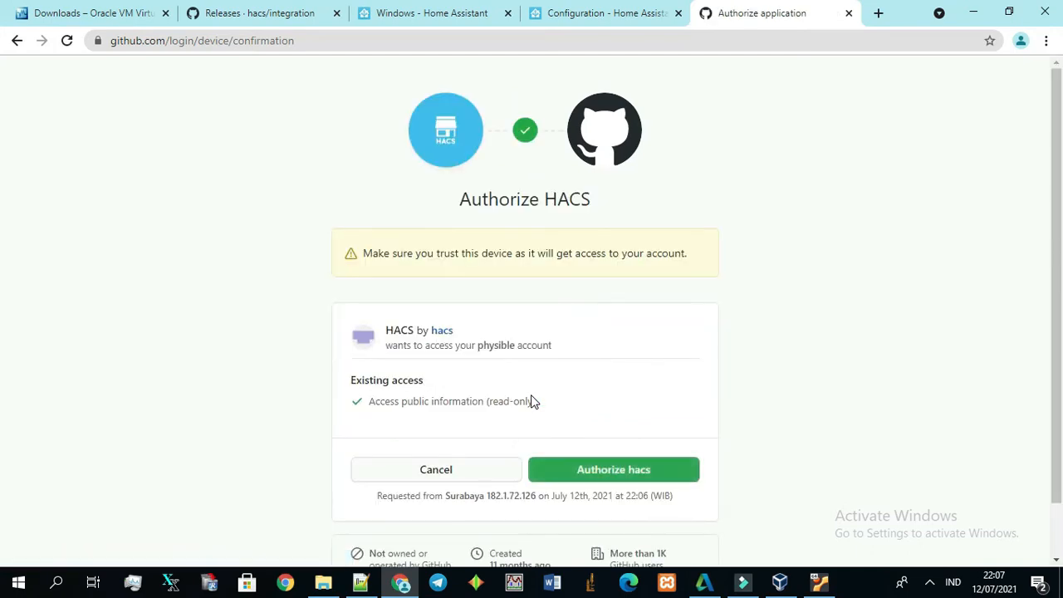
# Authorize HACS on GitHub and finish the HACS integration setup in Home Assistant.
pyautogui.click(587, 473)
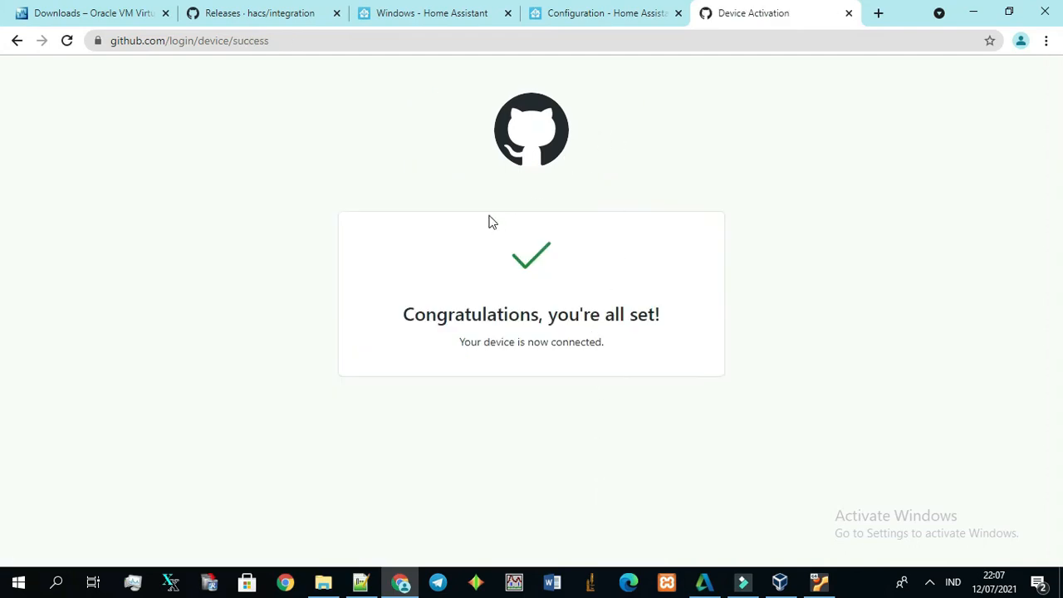
pyautogui.click(591, 13)
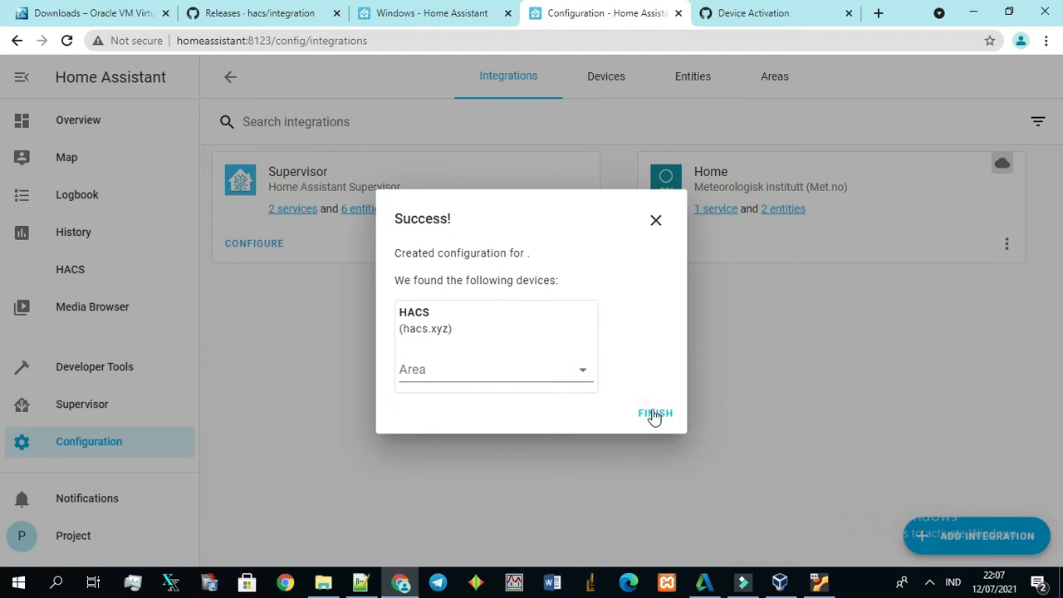
pyautogui.click(654, 414)
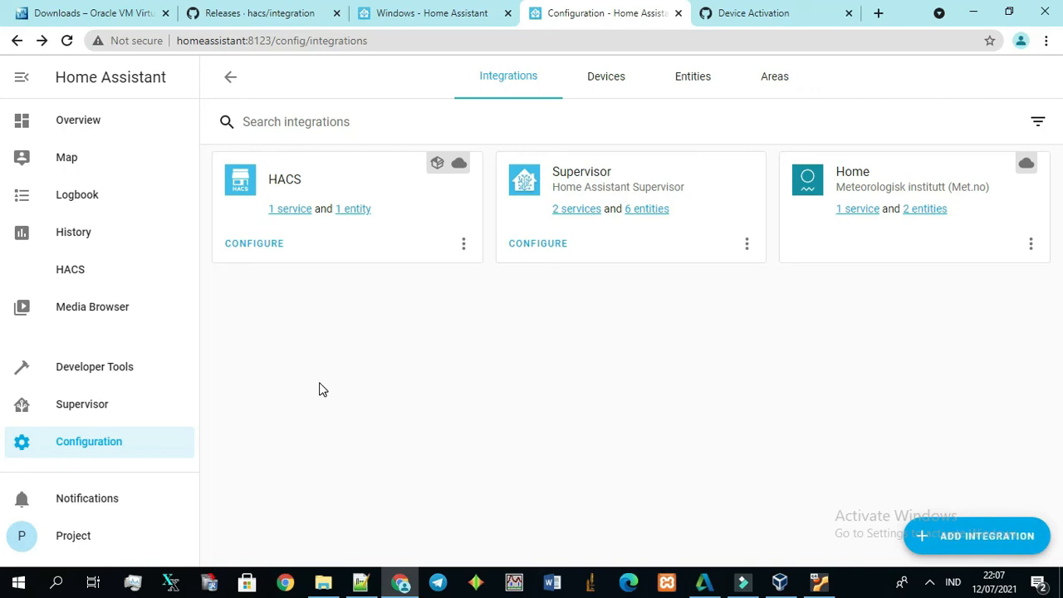
# Restart the Home Assistant server from Server Controls in Configuration.
pyautogui.click(140, 458)
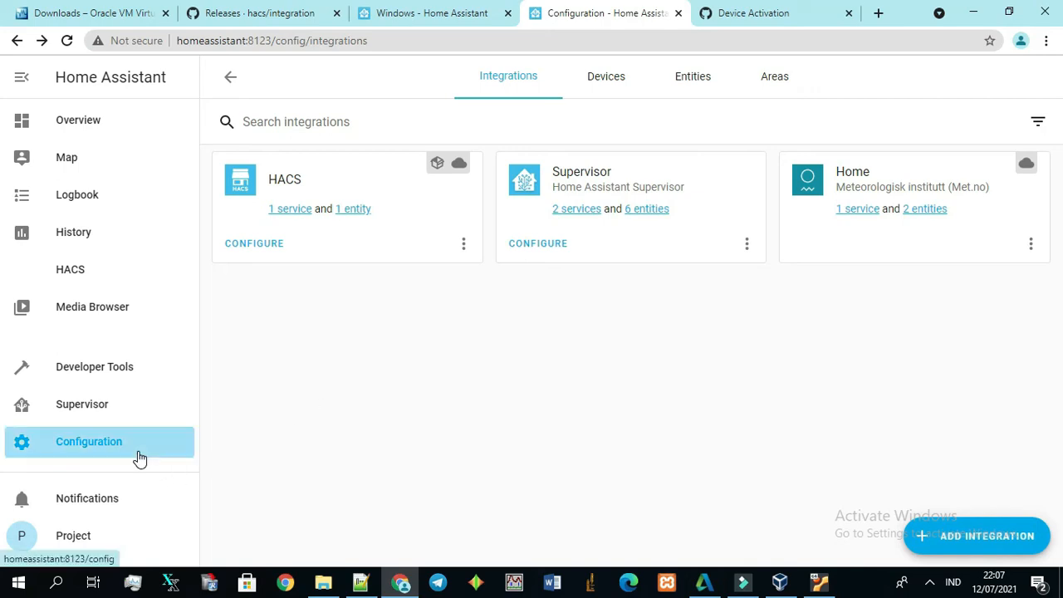
pyautogui.scroll(-8, 2, 348)
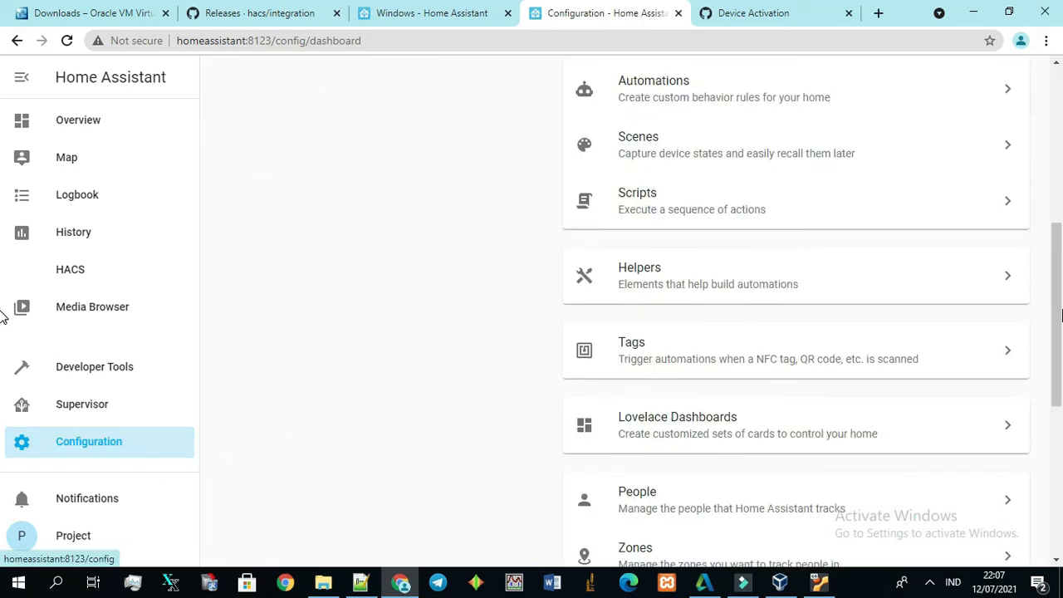
pyautogui.moveTo(1061, 376); pyautogui.dragTo(1058, 441)
pyautogui.click(944, 387)
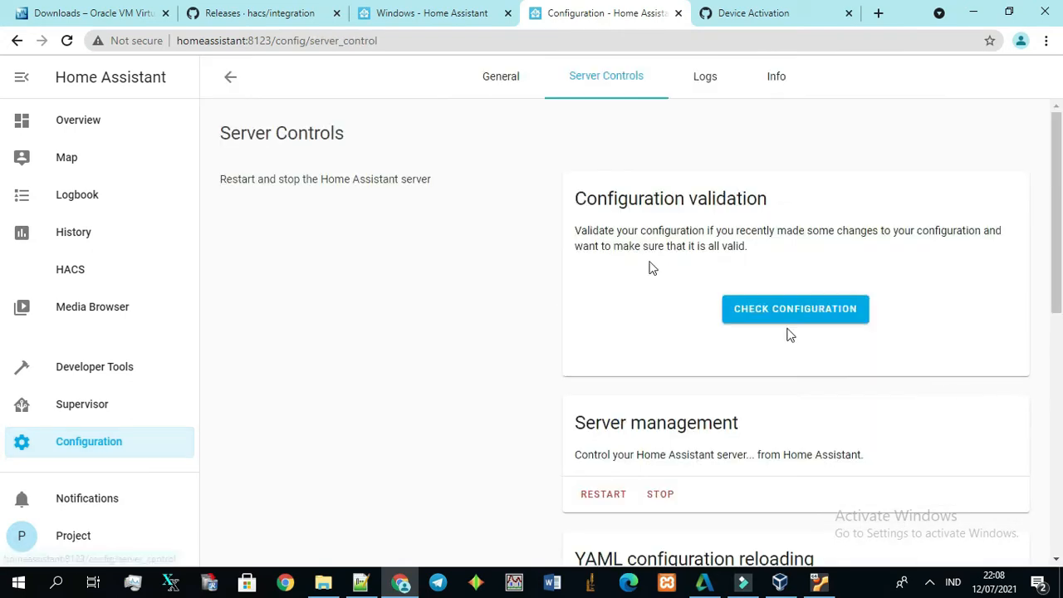
pyautogui.click(603, 493)
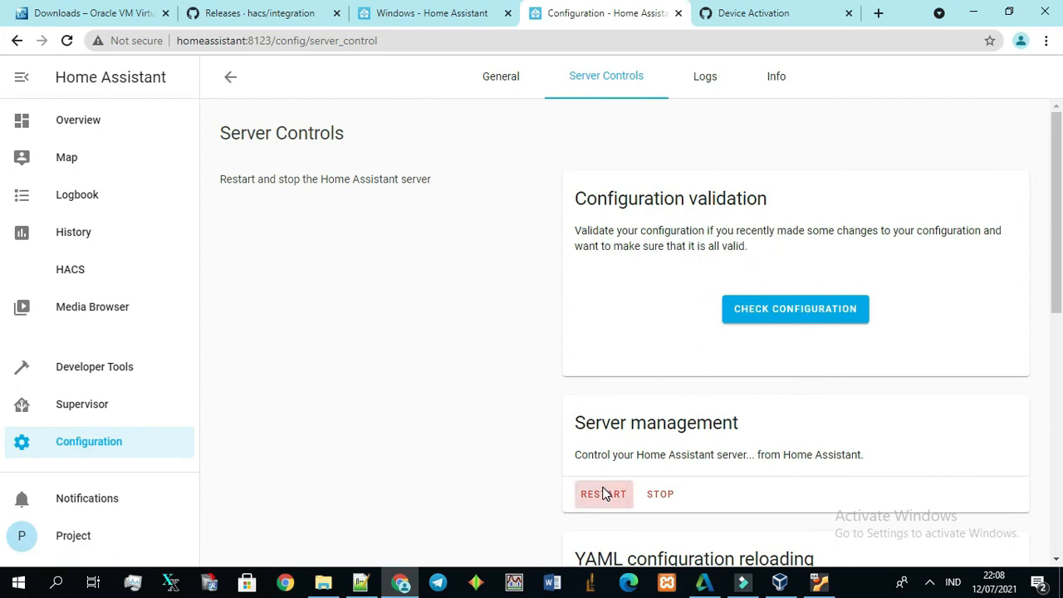
pyautogui.click(652, 369)
# In HACS Integrations, search repositories for son and install Sonoff LAN version v2.4.6.
pyautogui.click(64, 277)
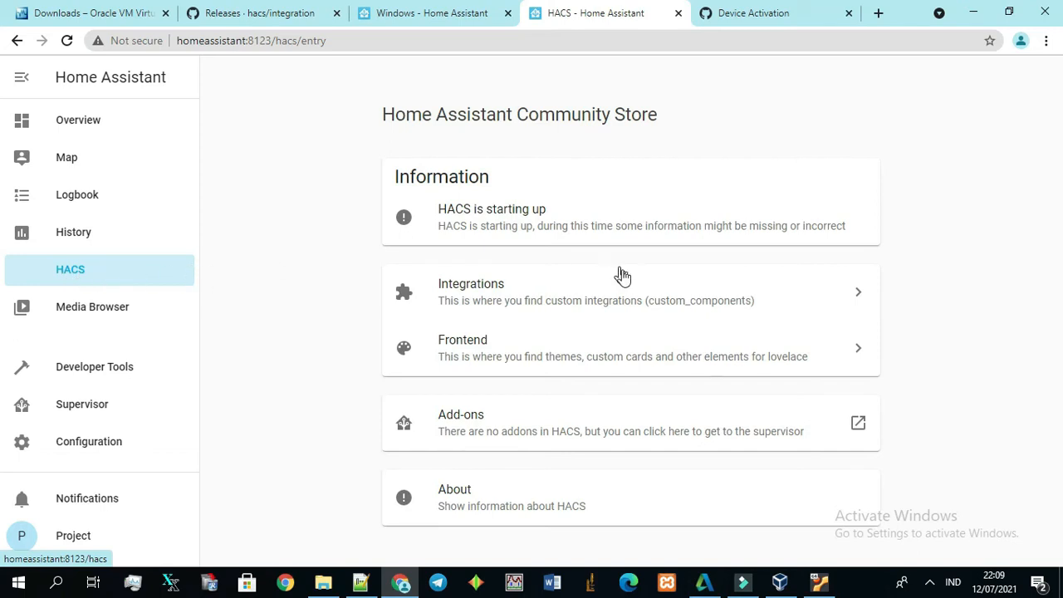
pyautogui.click(631, 291)
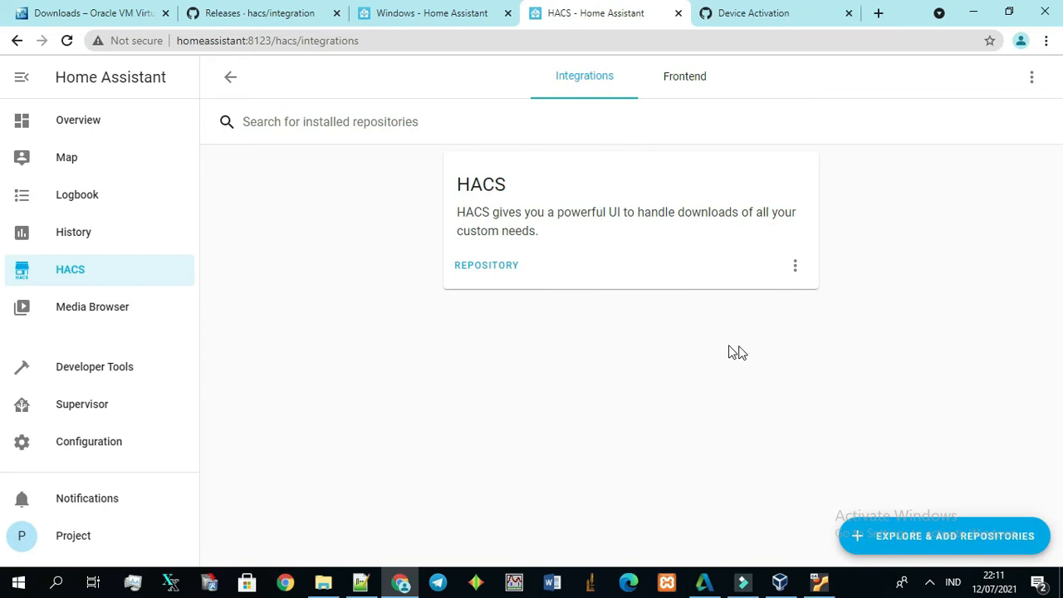
pyautogui.click(871, 542)
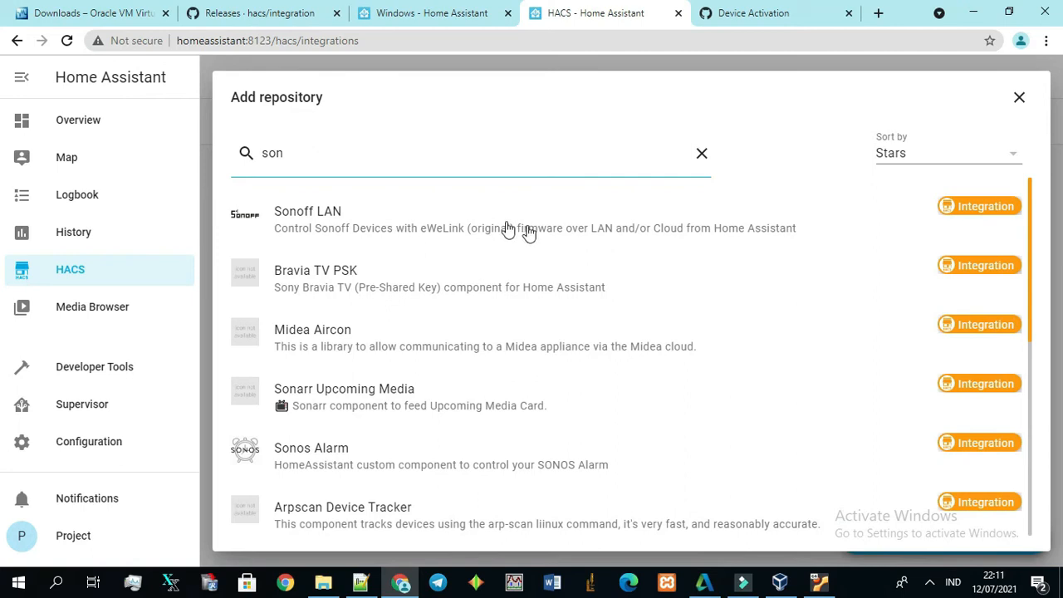
pyautogui.click(384, 217)
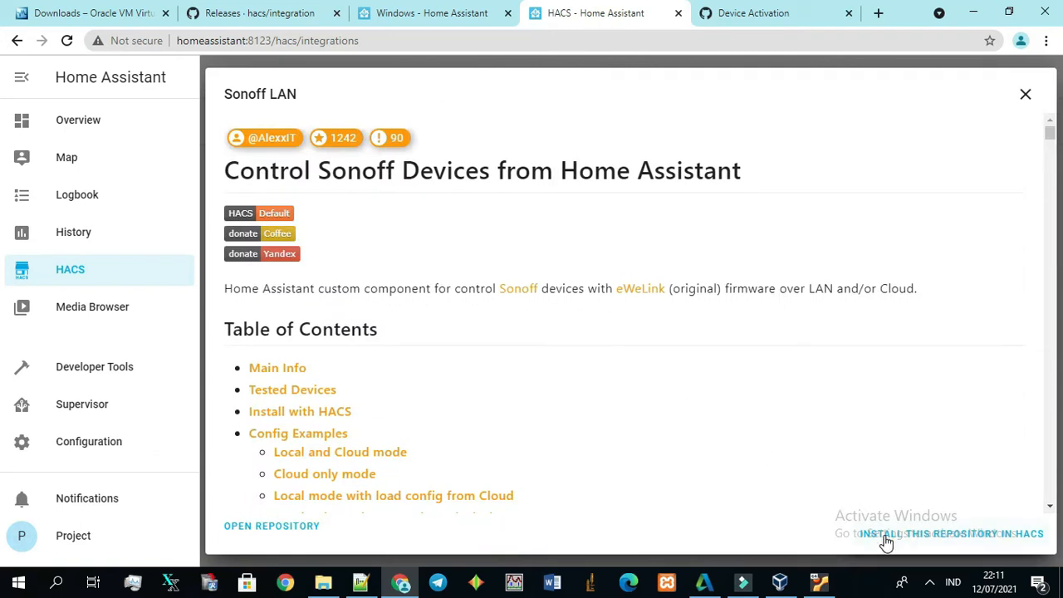
pyautogui.click(887, 542)
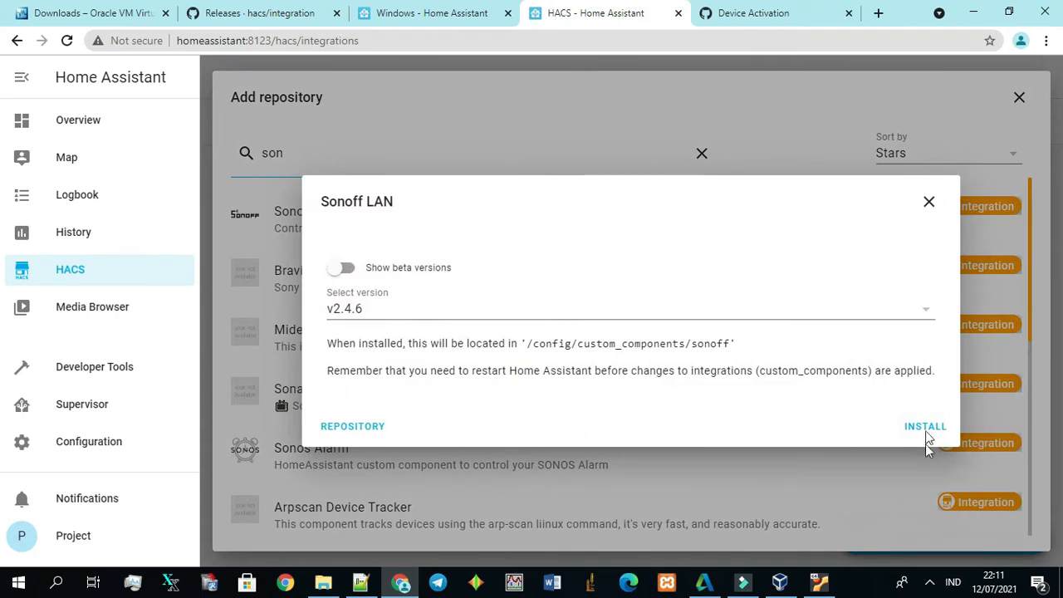
pyautogui.click(926, 427)
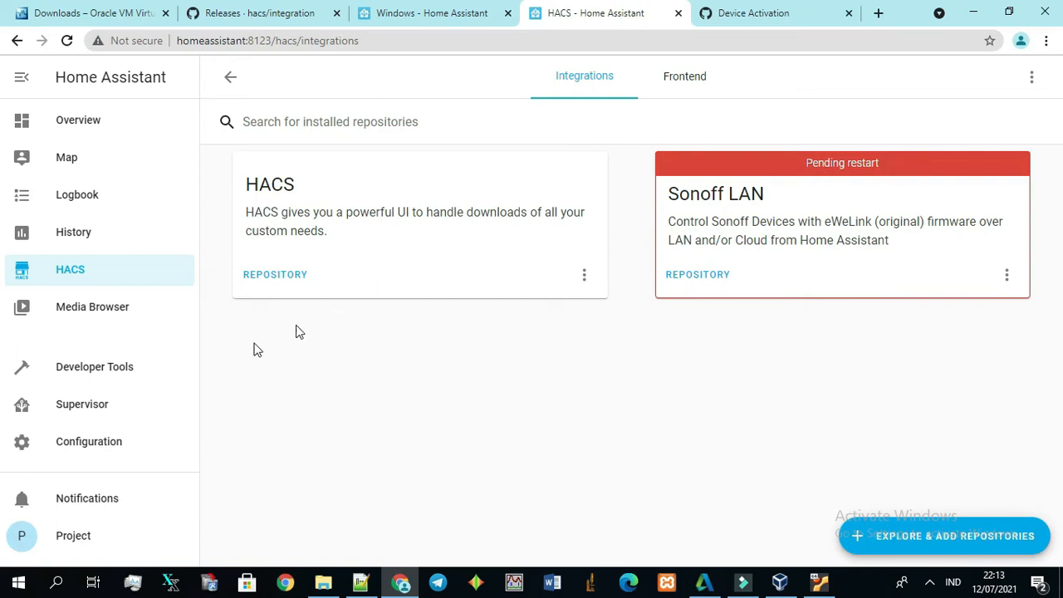
# Restart Home Assistant again via Configuration's Server Controls to apply the Sonoff LAN integration.
pyautogui.click(93, 447)
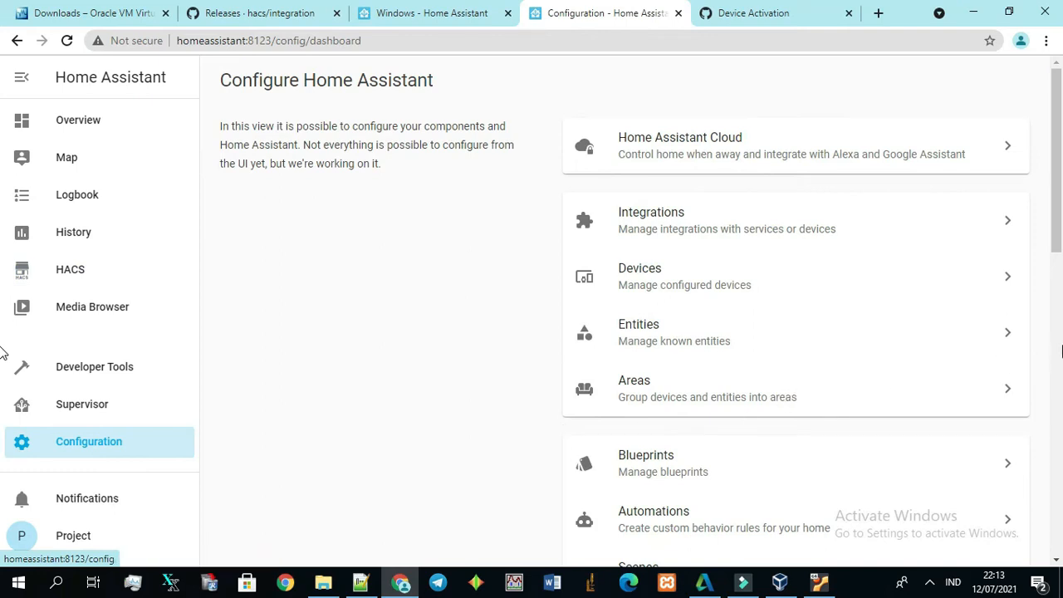
pyautogui.scroll(-5, 1060, 352)
pyautogui.scroll(-4, 1061, 351)
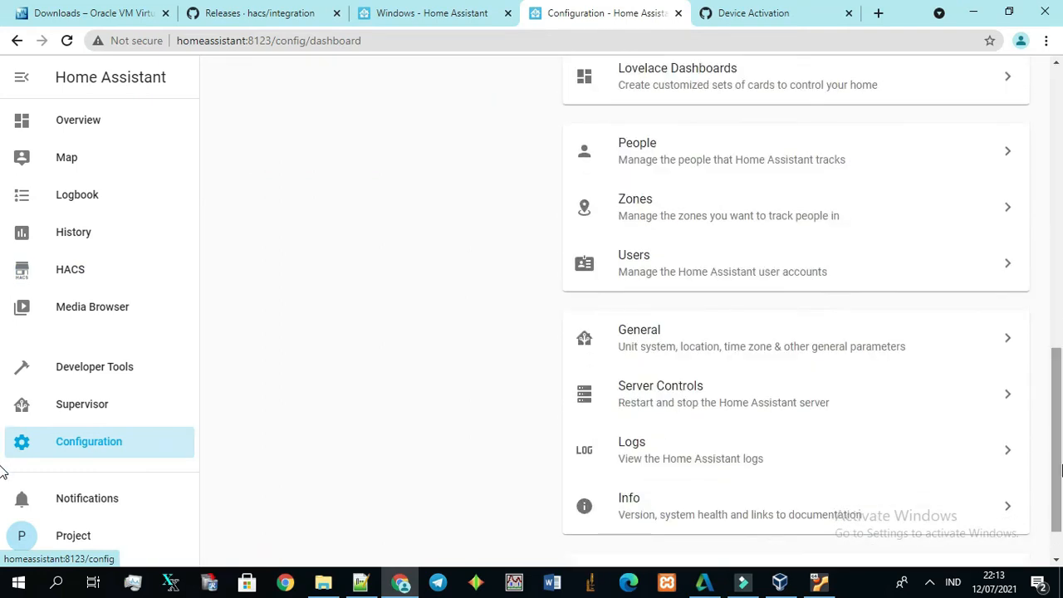
pyautogui.click(894, 404)
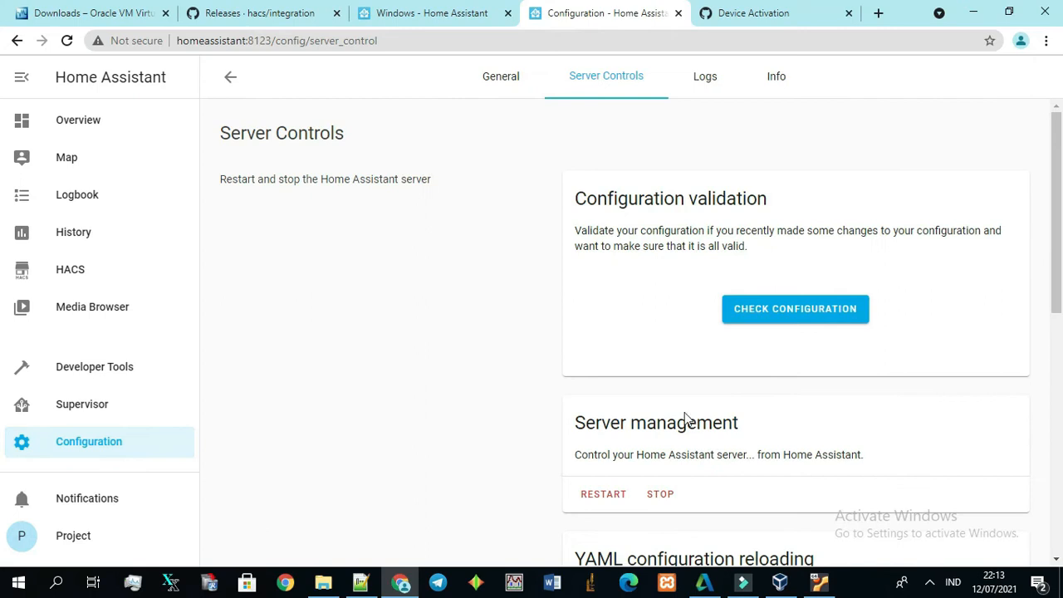
pyautogui.click(611, 494)
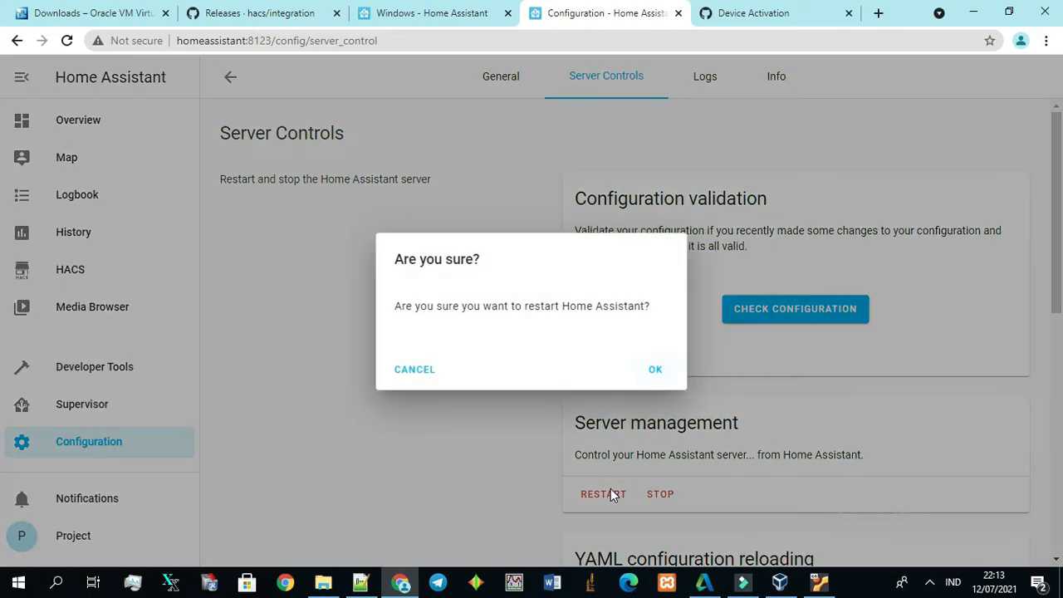
pyautogui.click(652, 382)
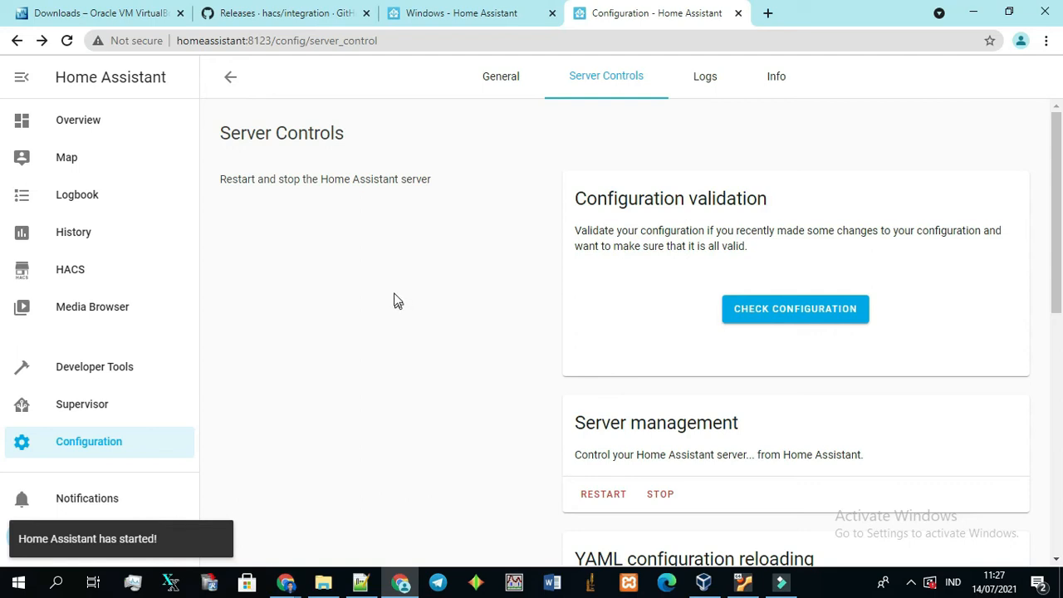
# Check the HACS Integrations list and the sonoff folder inside the shared custom_components folder.
pyautogui.click(108, 274)
pyautogui.click(451, 292)
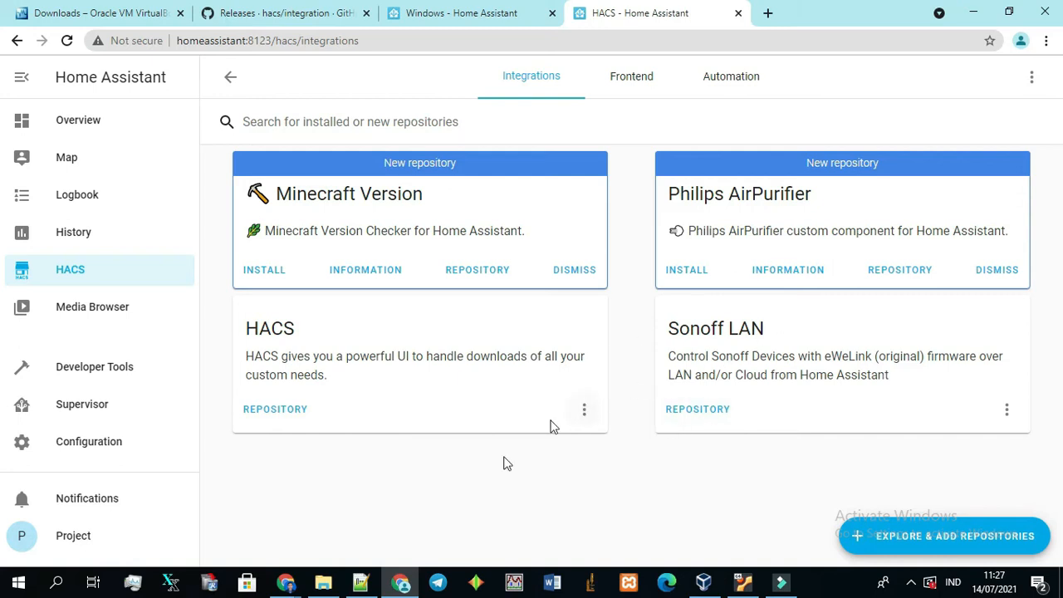
pyautogui.click(323, 586)
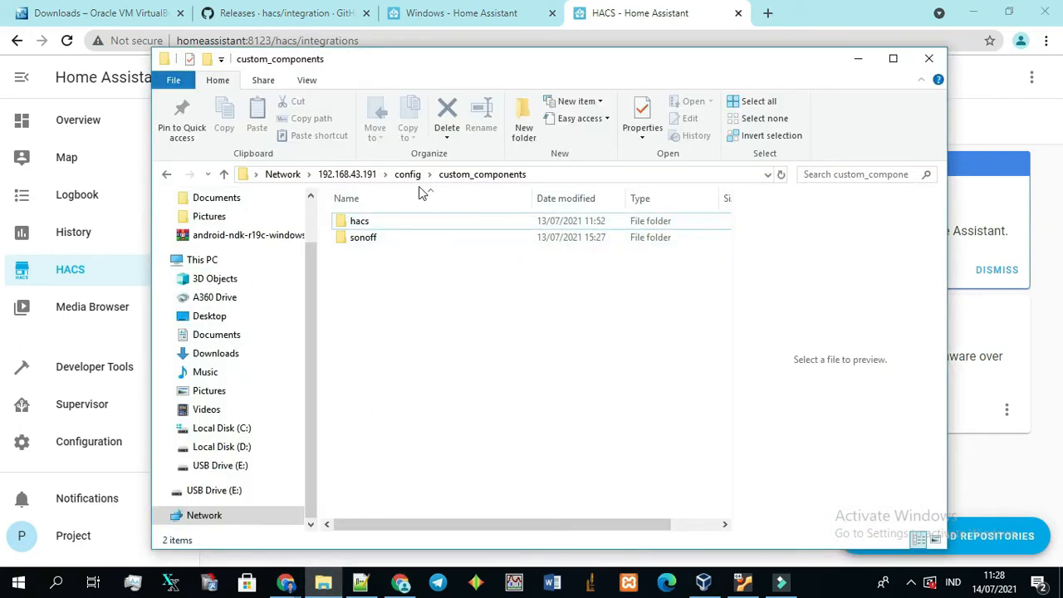
pyautogui.click(392, 238)
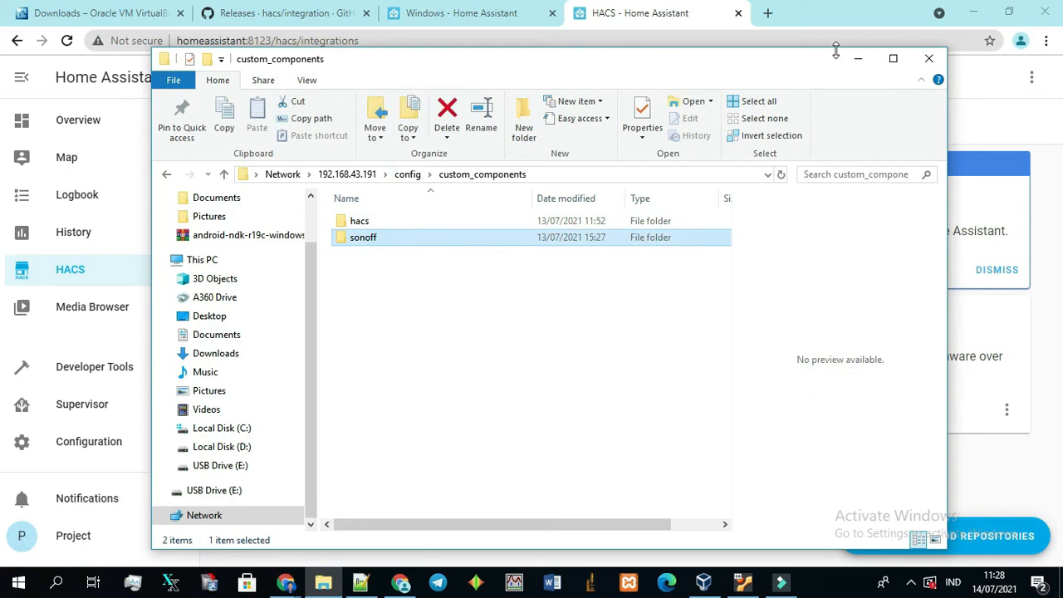
pyautogui.click(862, 62)
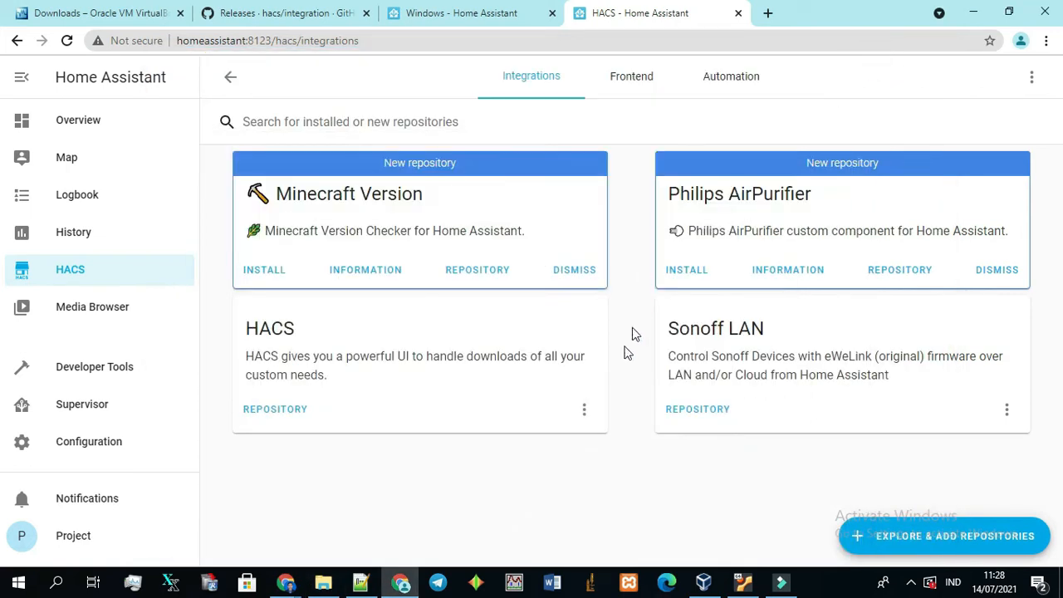
# Open Developer Tools and browse the current entities list.
pyautogui.click(114, 372)
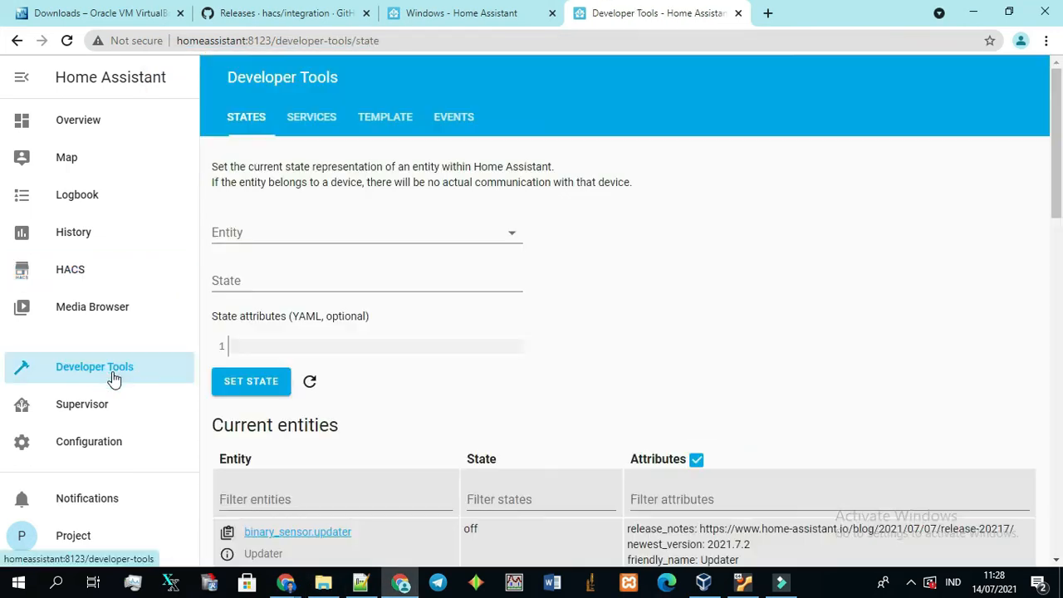
pyautogui.click(404, 407)
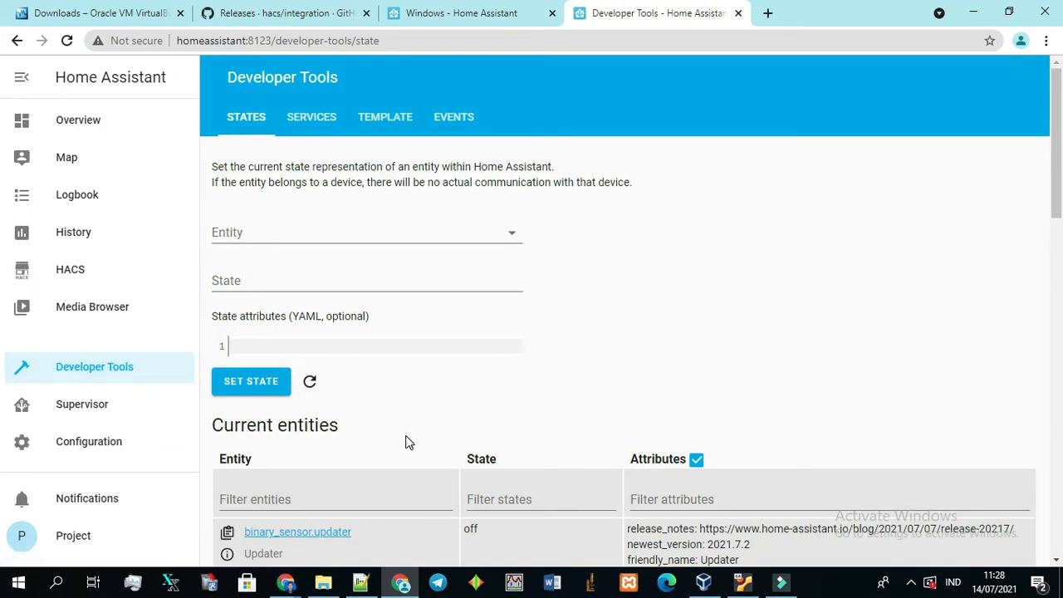
pyautogui.scroll(-1, 405, 440)
pyautogui.click(376, 408)
pyautogui.scroll(-4, 376, 408)
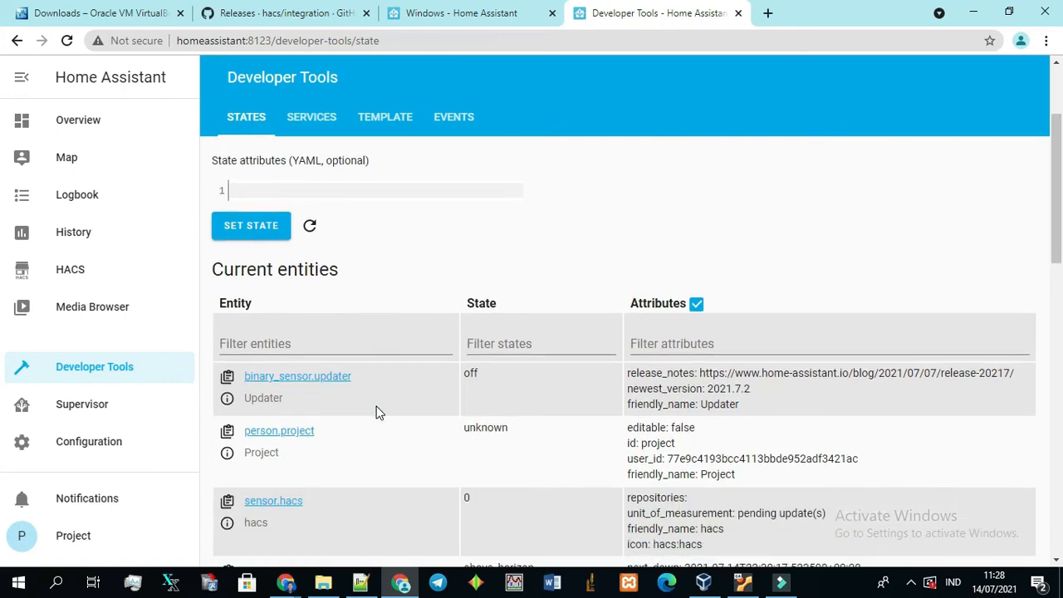
# Scroll to the end of the current entities list.
pyautogui.scroll(-5, 377, 413)
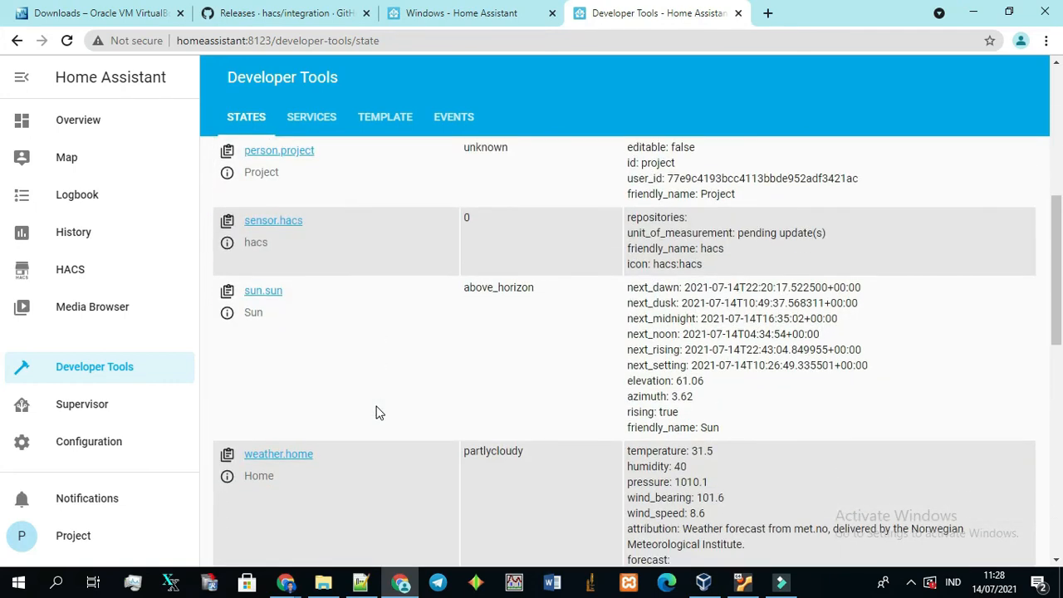
pyautogui.scroll(-10, 392, 408)
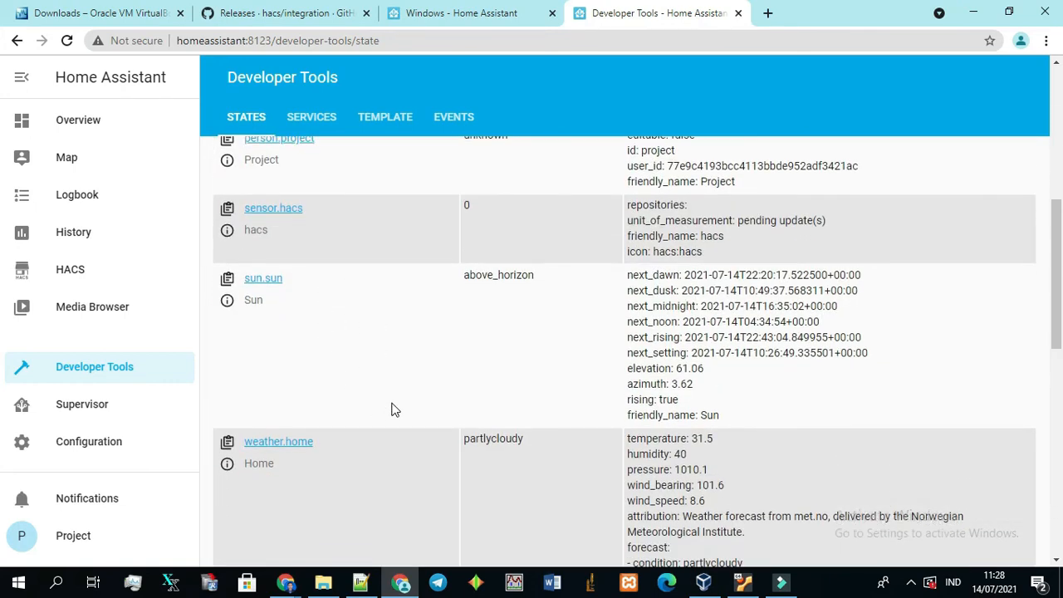
pyautogui.scroll(-6, 394, 408)
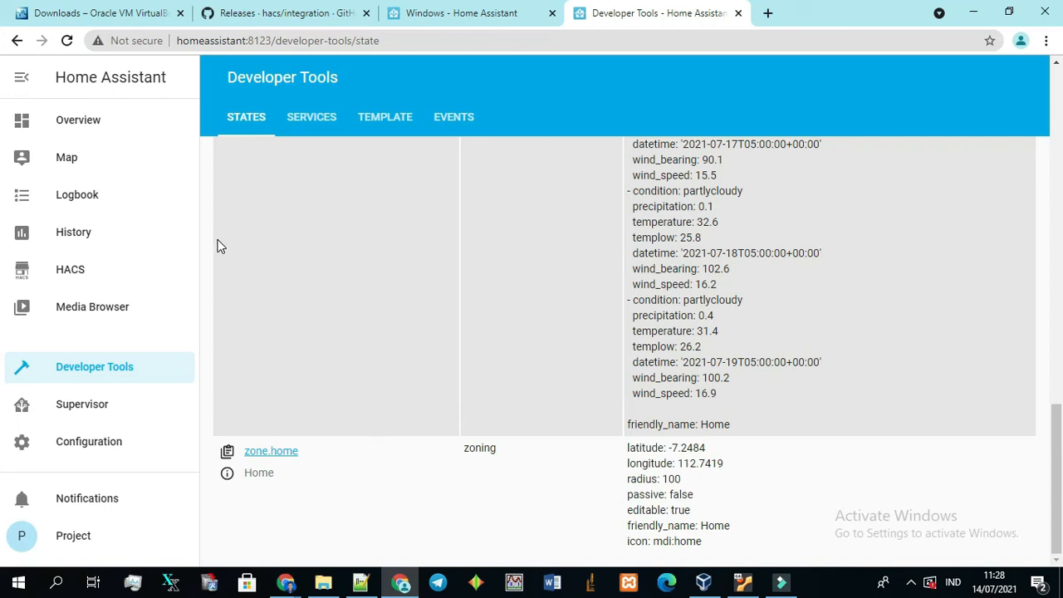
# Open the Sonoff LAN repository from HACS Integrations and copy the sonoff username/password YAML snippet from its README.
pyautogui.click(132, 268)
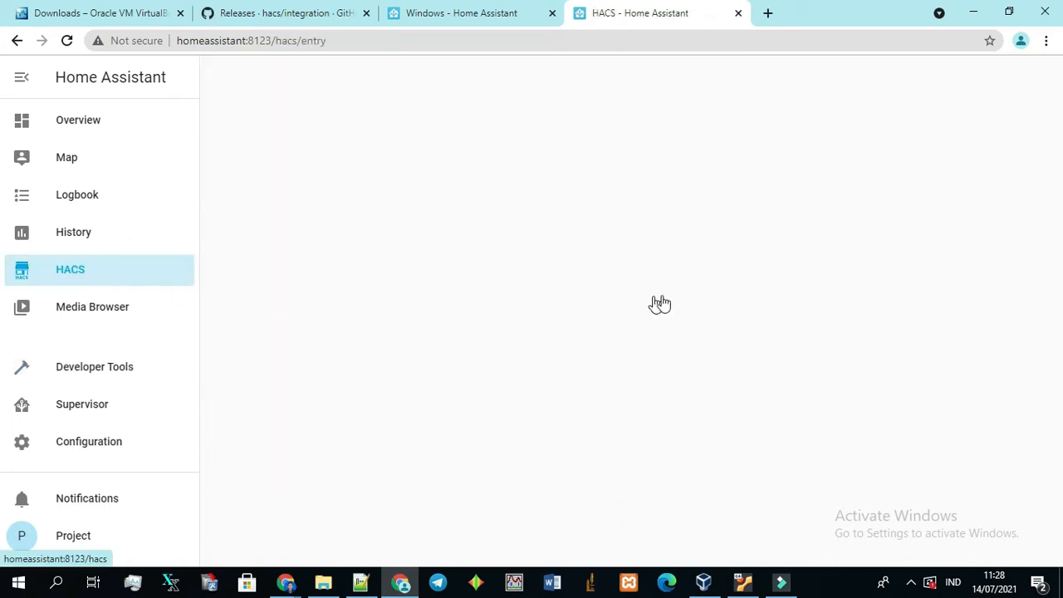
pyautogui.click(683, 193)
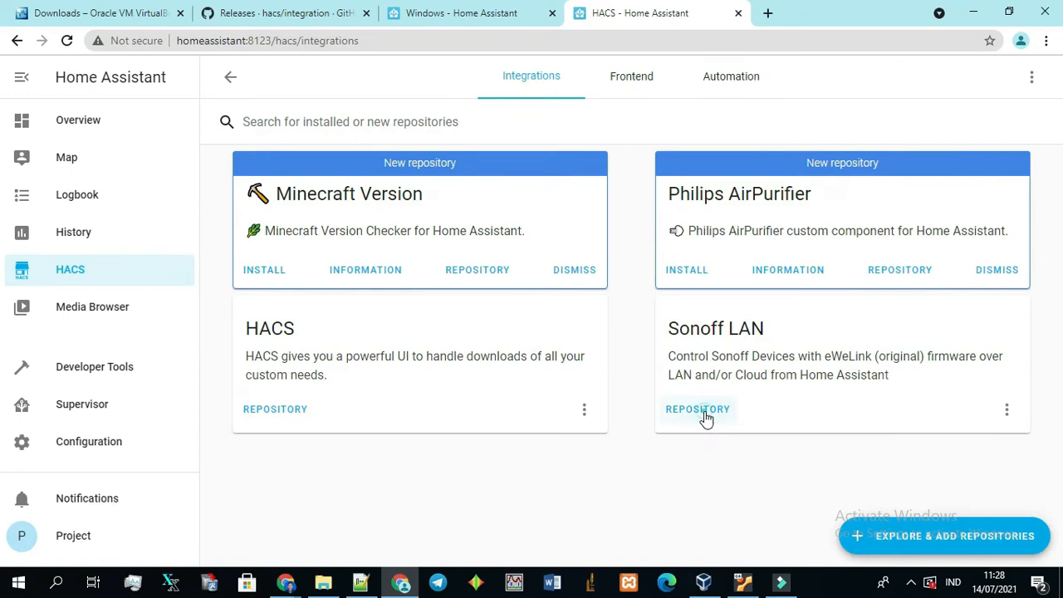
pyautogui.click(698, 409)
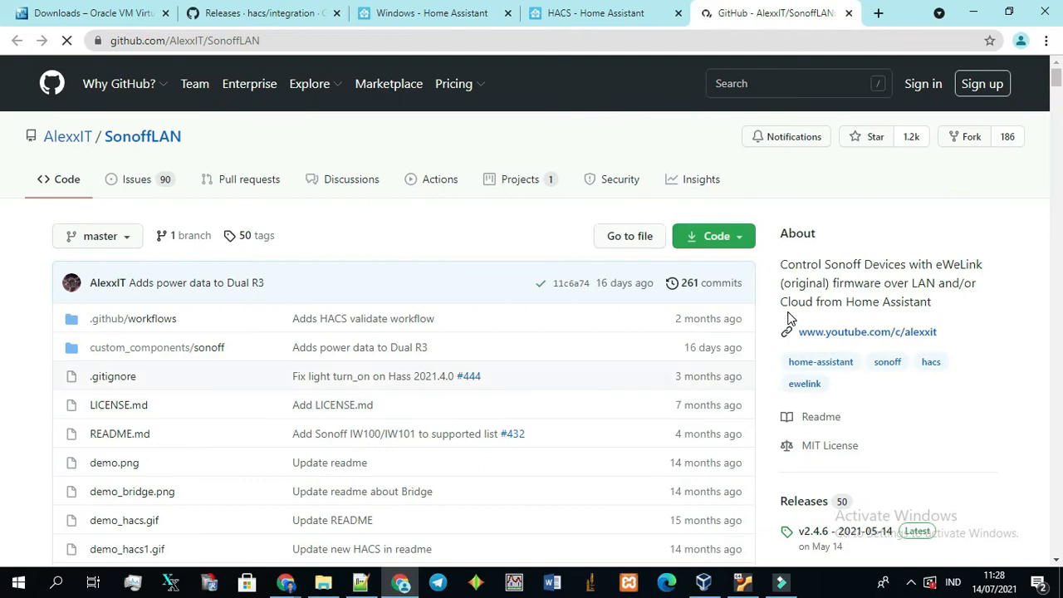
pyautogui.scroll(-20, 3, 327)
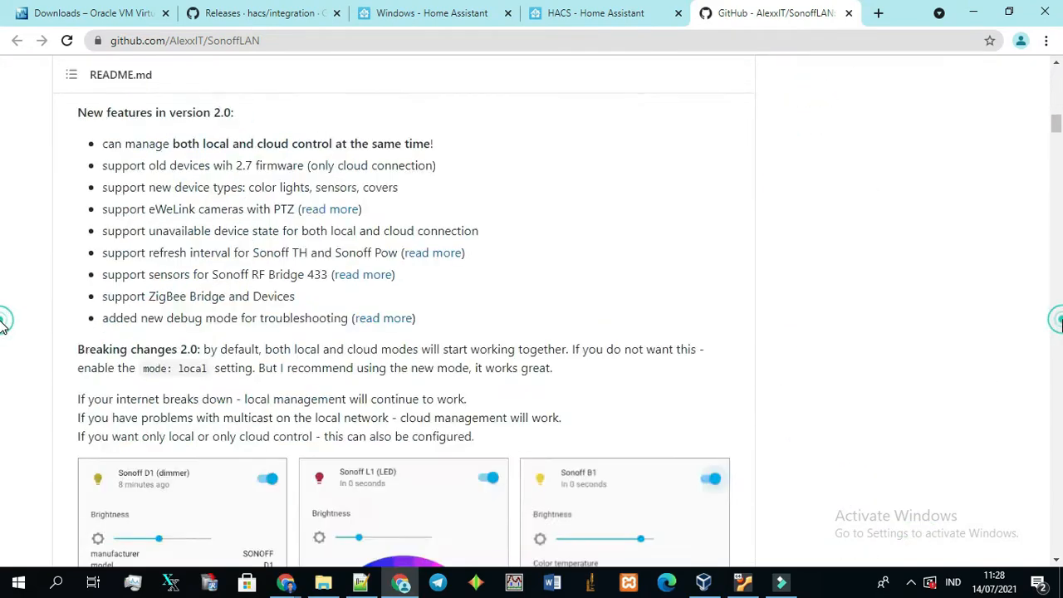
pyautogui.scroll(-15, 3, 326)
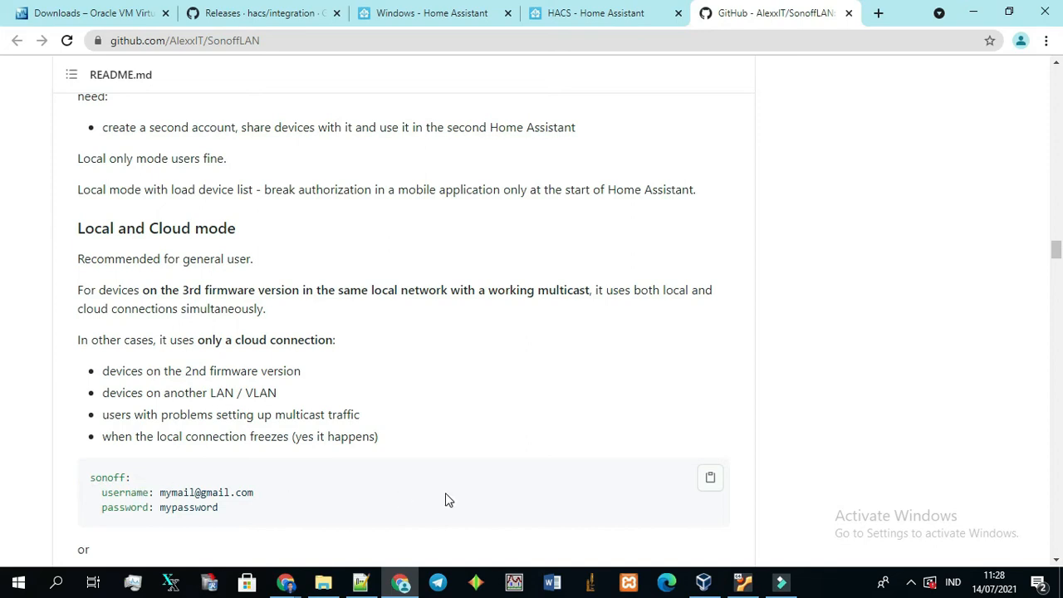
pyautogui.click(710, 481)
# Append steps 7 to 9 to the install notes in Notepad++, save the file, and minimize it.
pyautogui.click(359, 582)
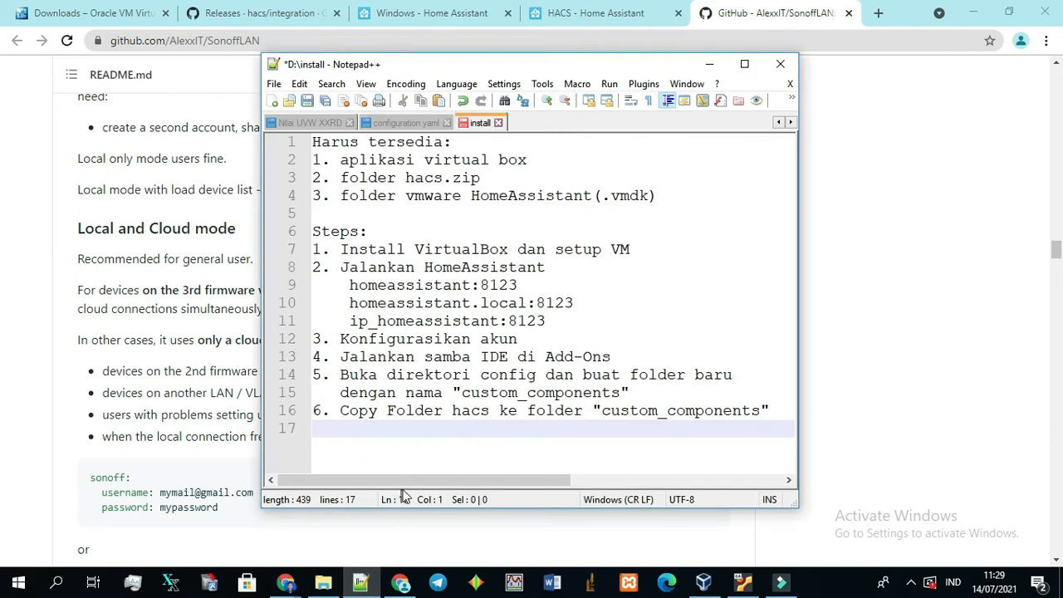
pyautogui.hotkey('ctrl', 'v')
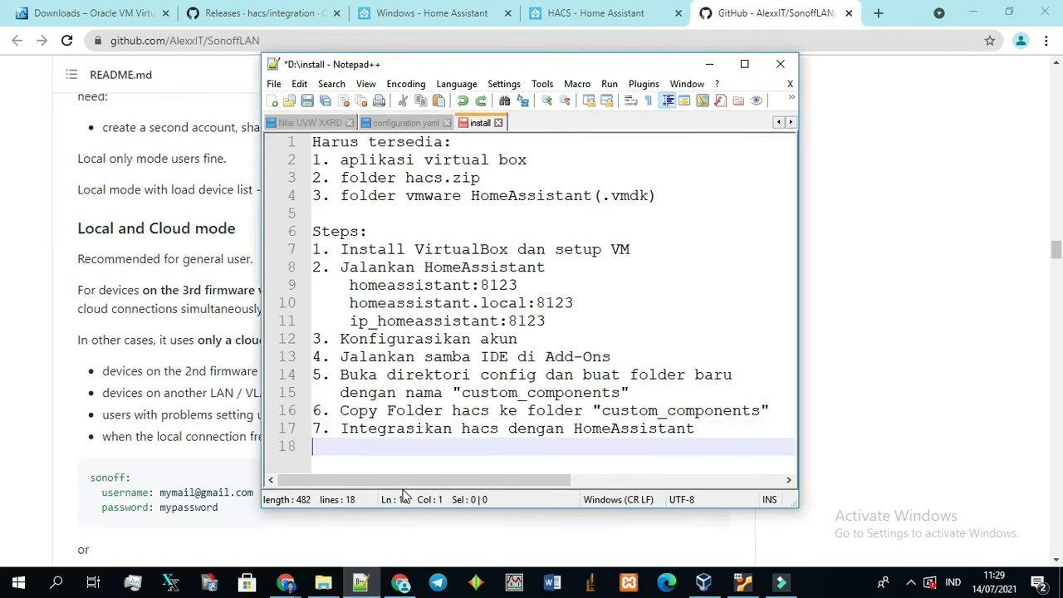
pyautogui.hotkey('ctrl', 'v')
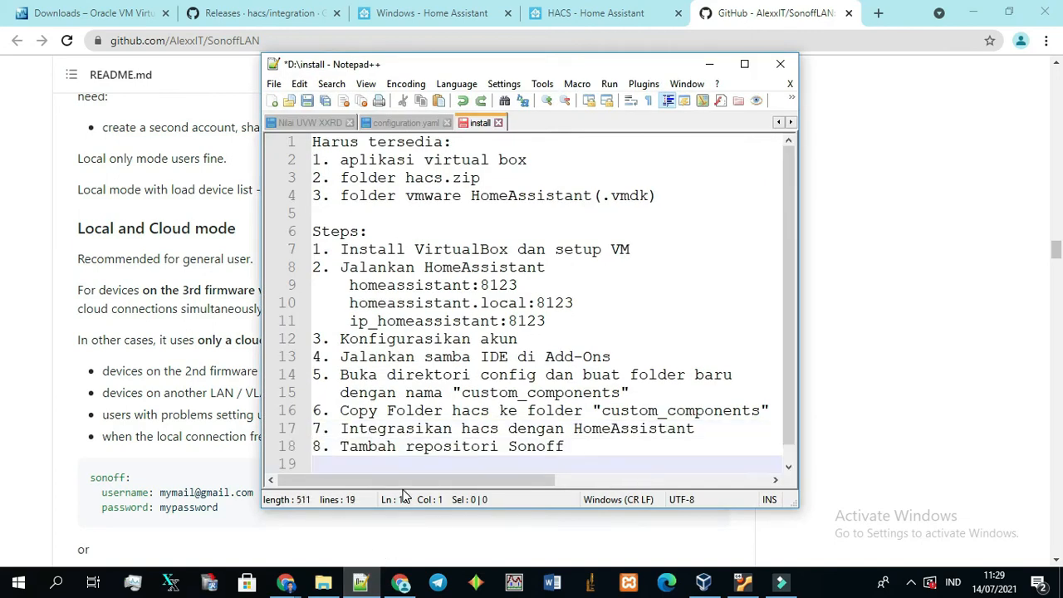
pyautogui.hotkey('ctrl', 'v')
pyautogui.hotkey('ctrl', 's')
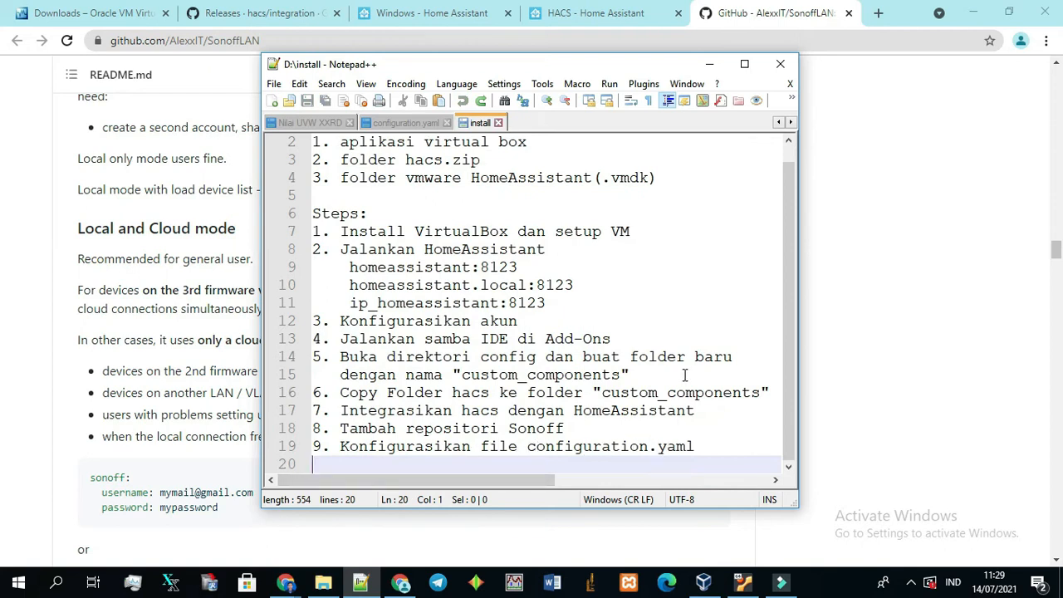
pyautogui.click(709, 65)
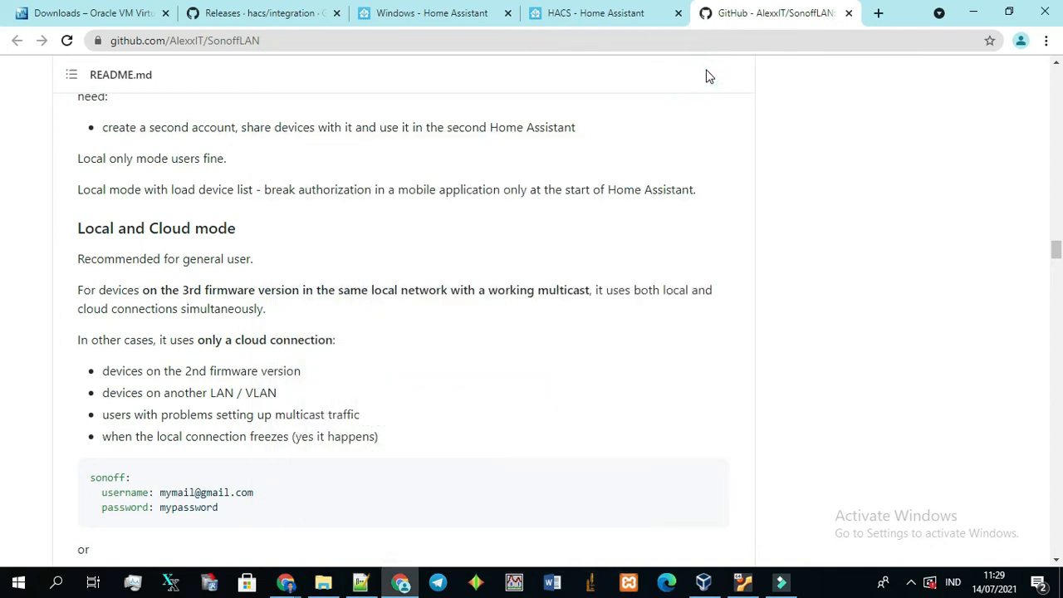
# Install the File editor add-on from the Supervisor Add-on Store and open its web UI.
pyautogui.click(625, 22)
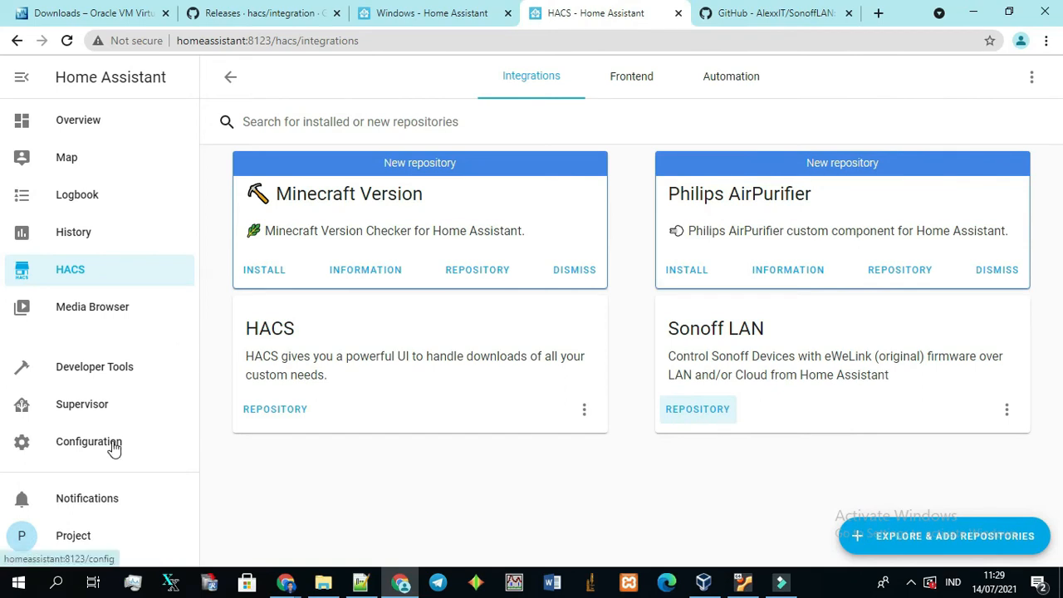
pyautogui.click(98, 403)
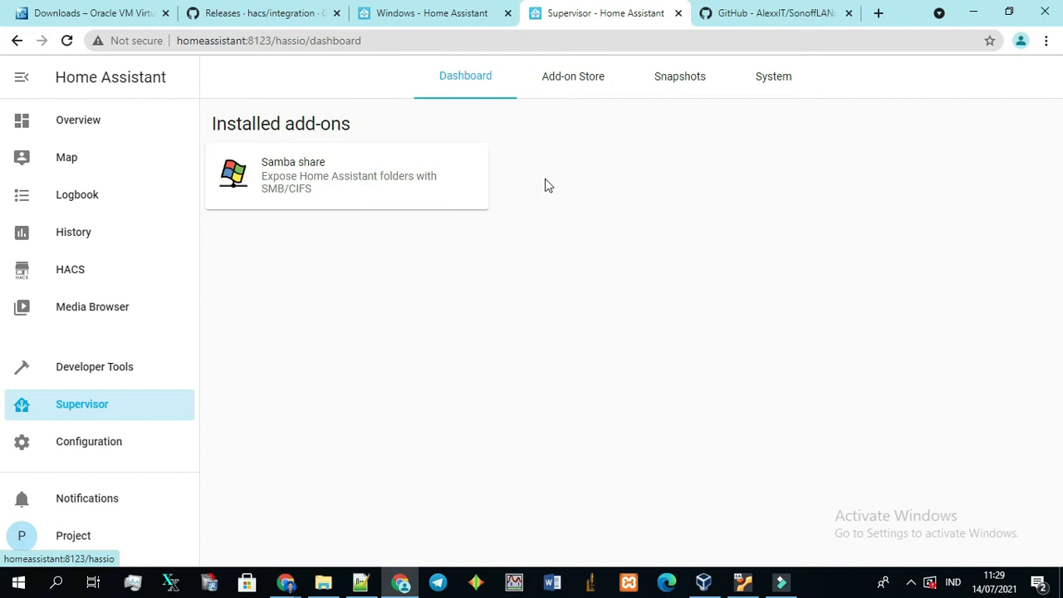
pyautogui.click(571, 95)
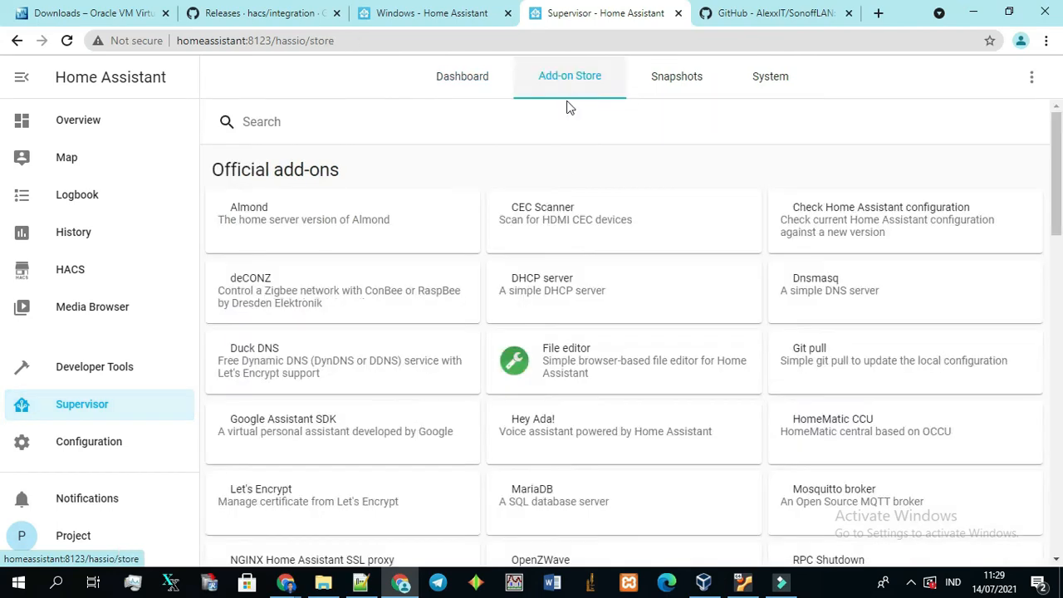
pyautogui.click(552, 371)
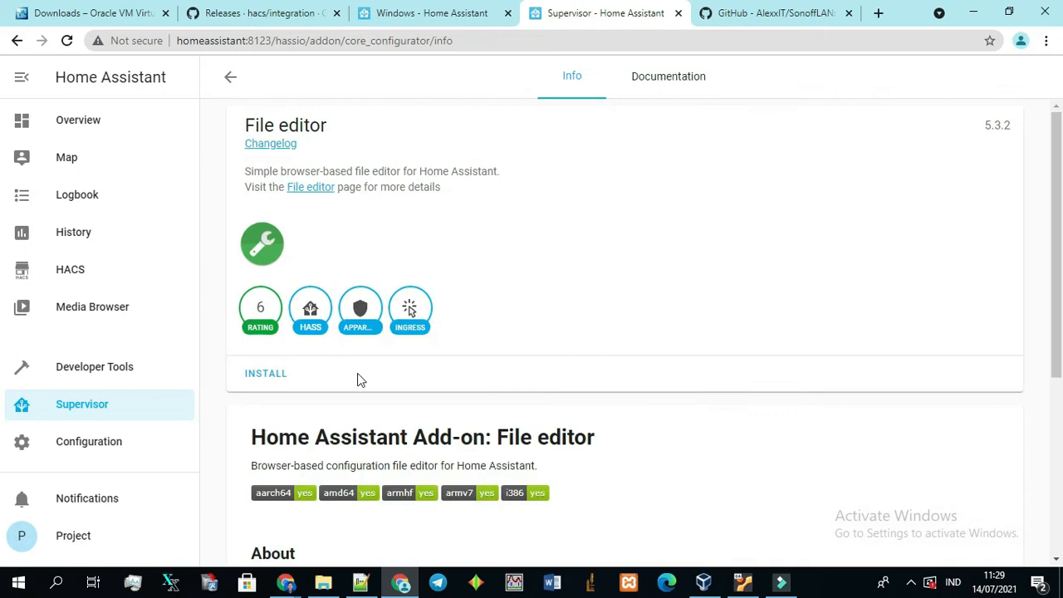
pyautogui.click(272, 374)
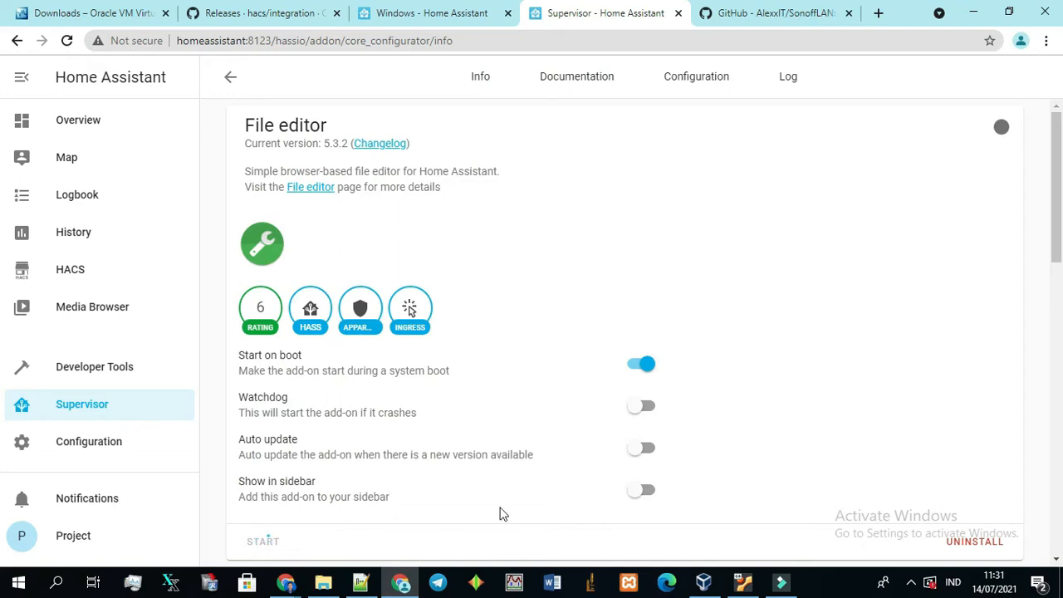
pyautogui.click(885, 541)
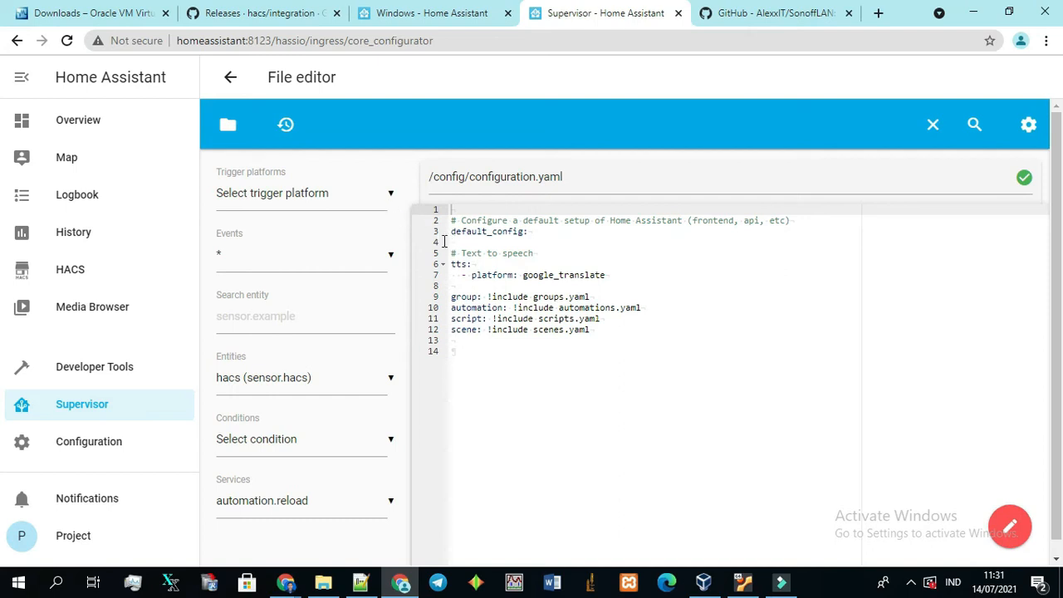
# Open configuration.yaml in File editor, paste the sonoff snippet at the end, and set the username to the account e-mail.
pyautogui.click(227, 124)
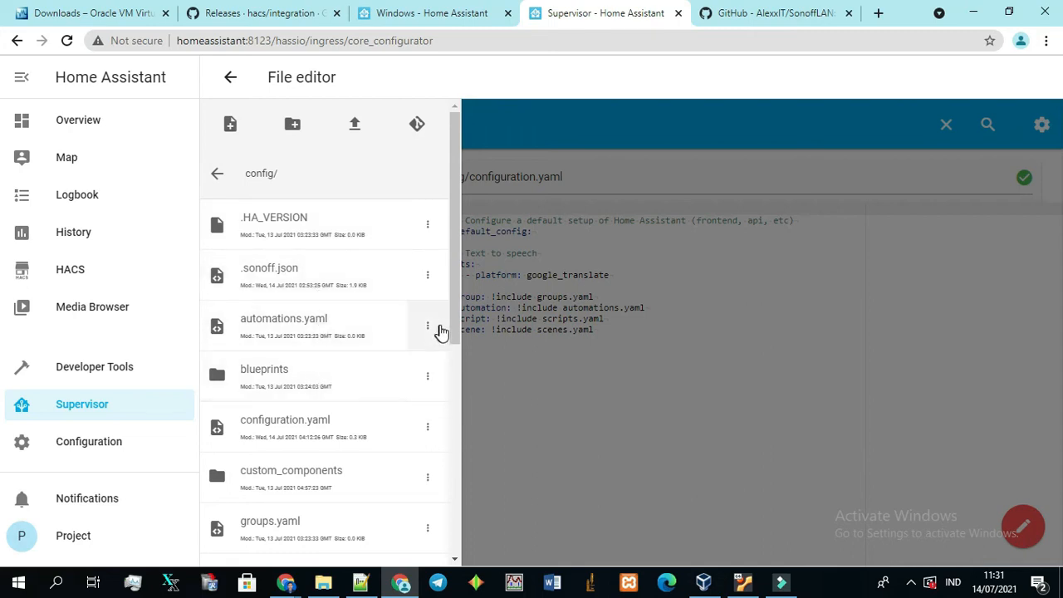
pyautogui.moveTo(454, 325)
pyautogui.mouseDown()
pyautogui.moveTo(453, 348)
pyautogui.moveTo(455, 309)
pyautogui.mouseUp()
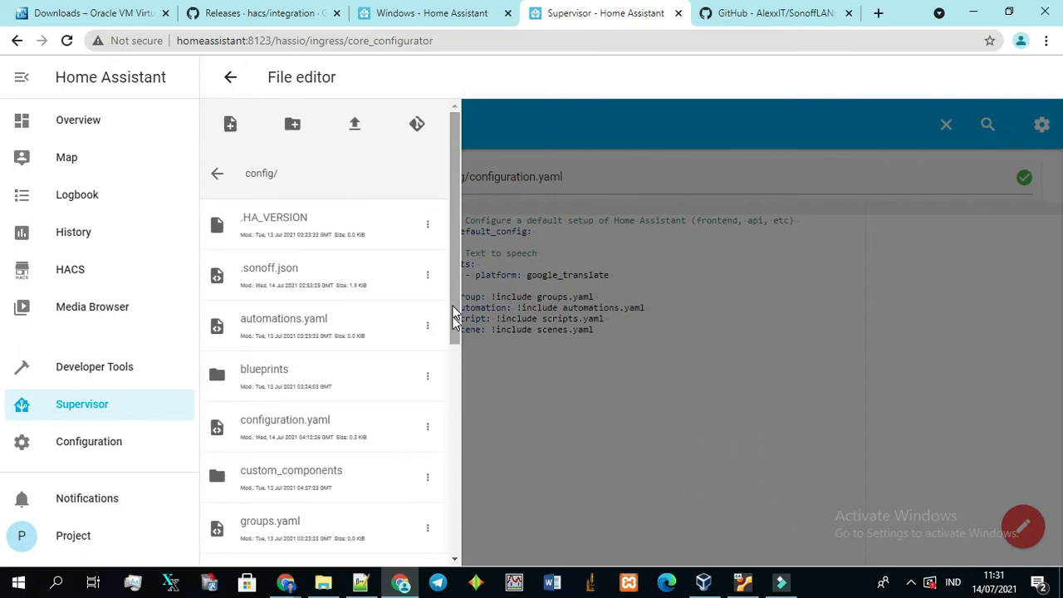
pyautogui.click(369, 427)
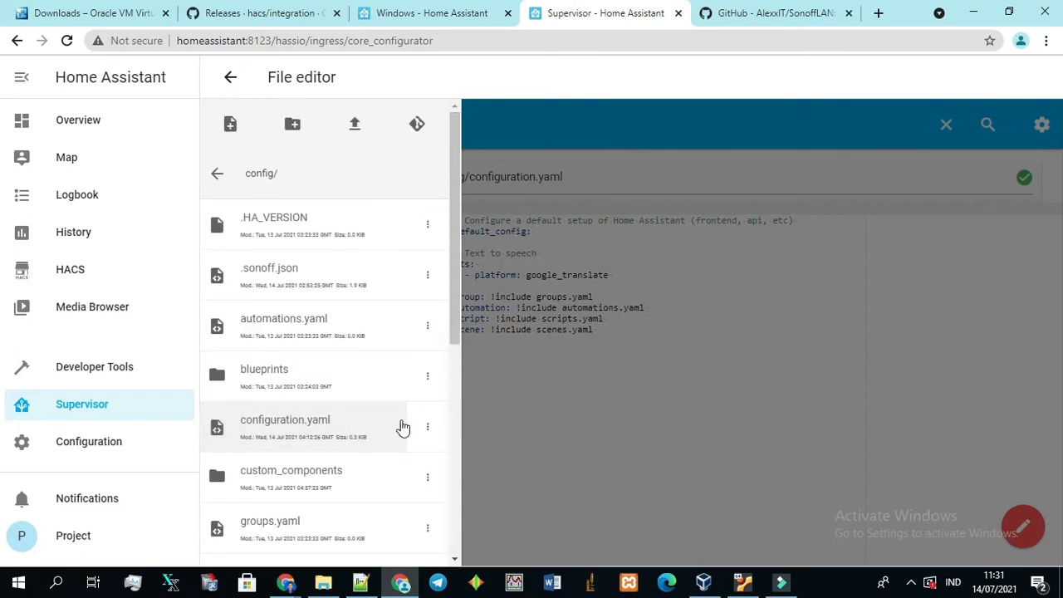
pyautogui.click(507, 405)
pyautogui.click(488, 382)
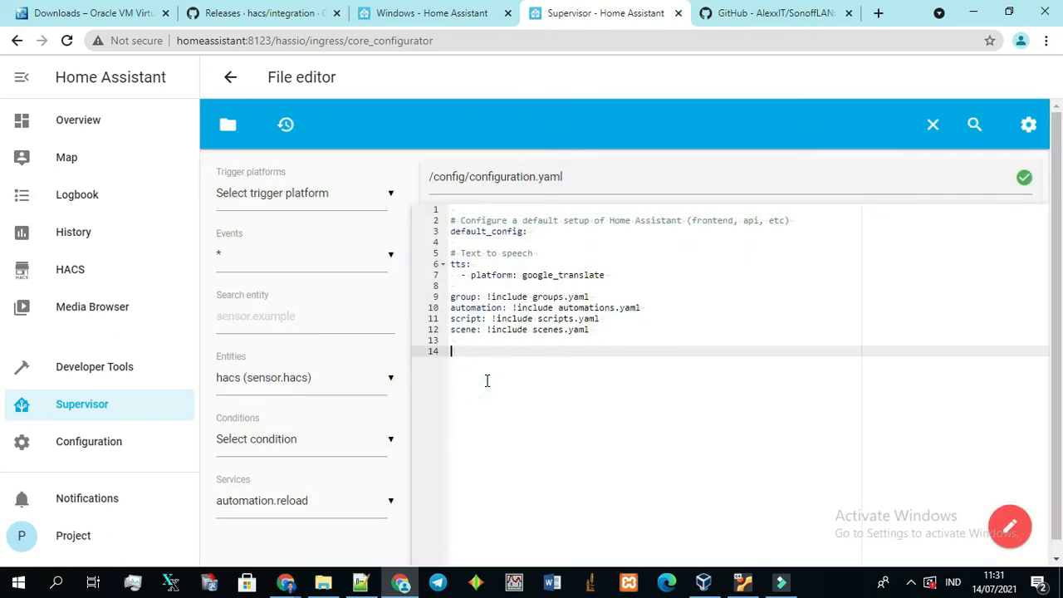
pyautogui.hotkey('ctrl', 'v')
pyautogui.moveTo(512, 362); pyautogui.dragTo(546, 362)
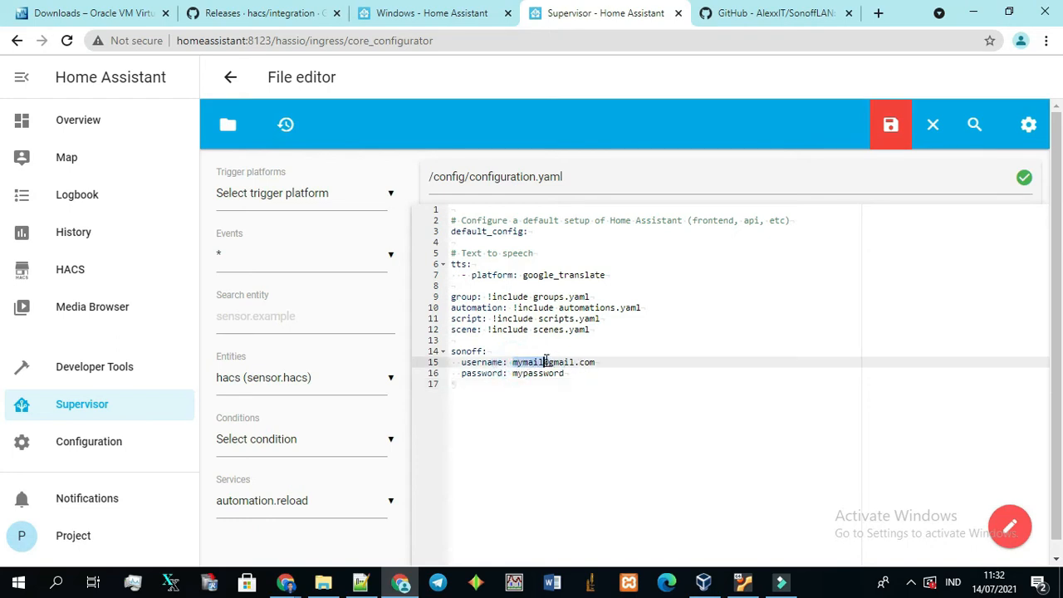
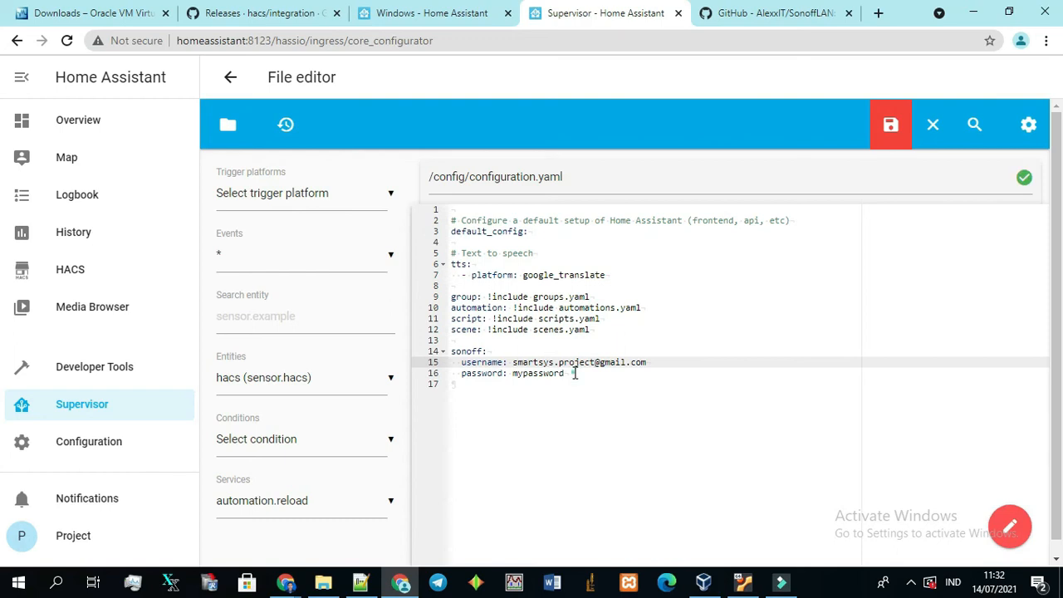
# Replace the sonoff password with the eWeLink account password and save configuration.yaml.
pyautogui.moveTo(575, 373); pyautogui.dragTo(525, 374)
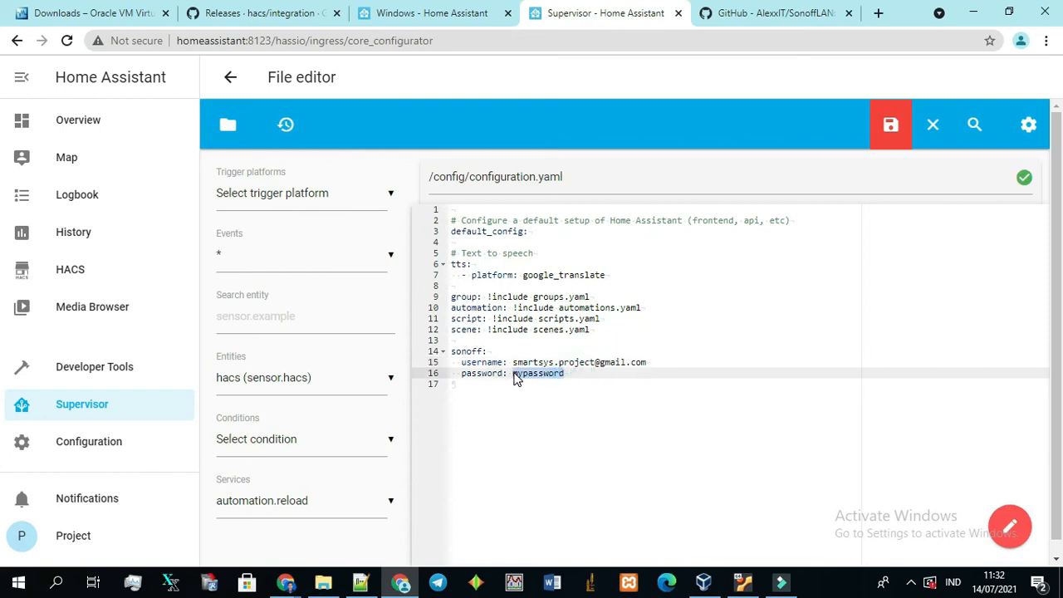
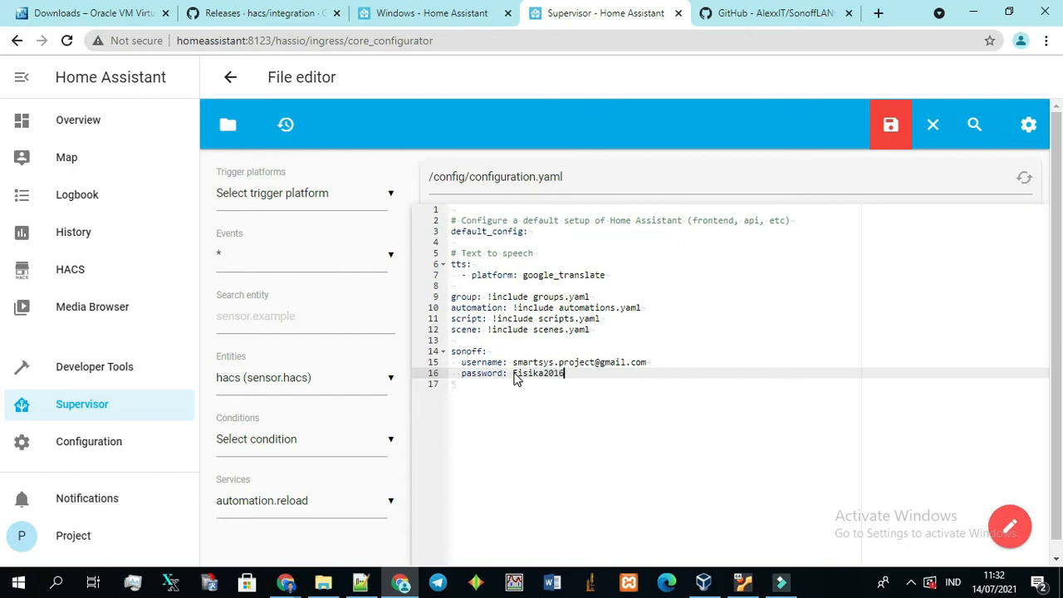
pyautogui.click(887, 135)
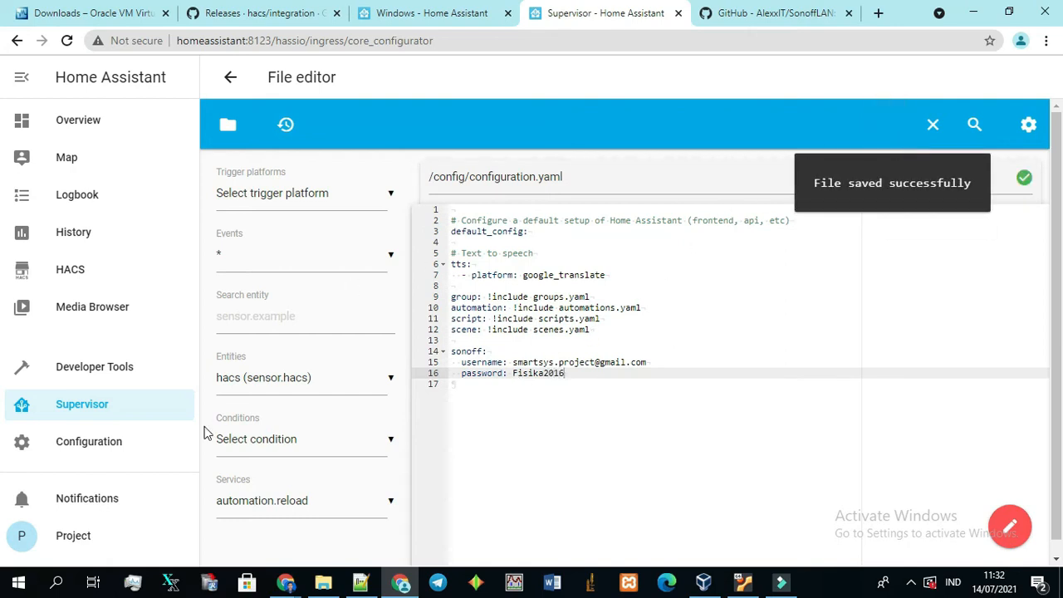
# Restart Home Assistant from Configuration's Server Controls to load the sonoff configuration.
pyautogui.click(136, 443)
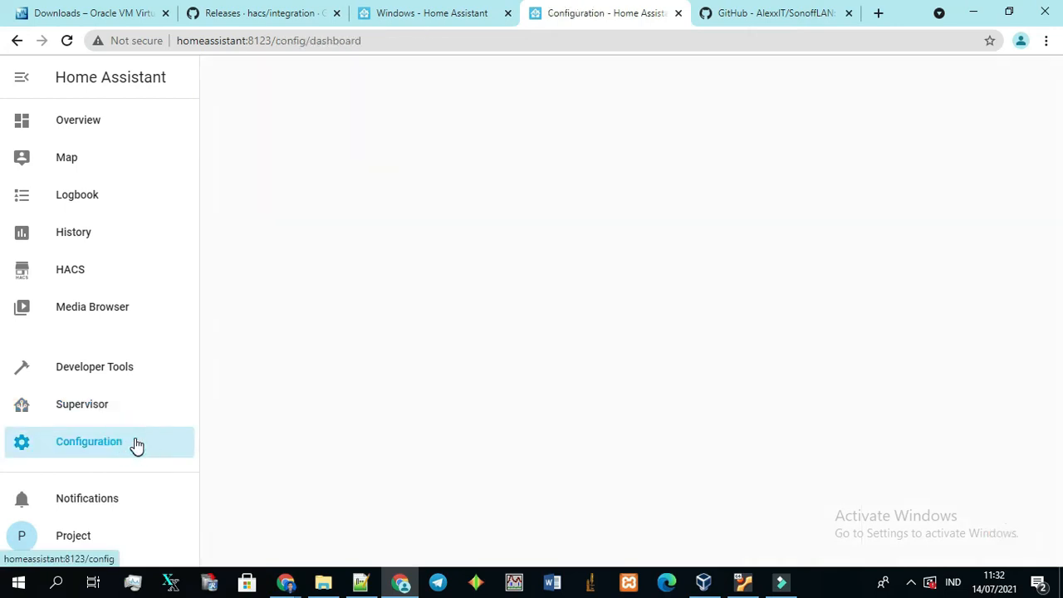
pyautogui.click(1056, 427)
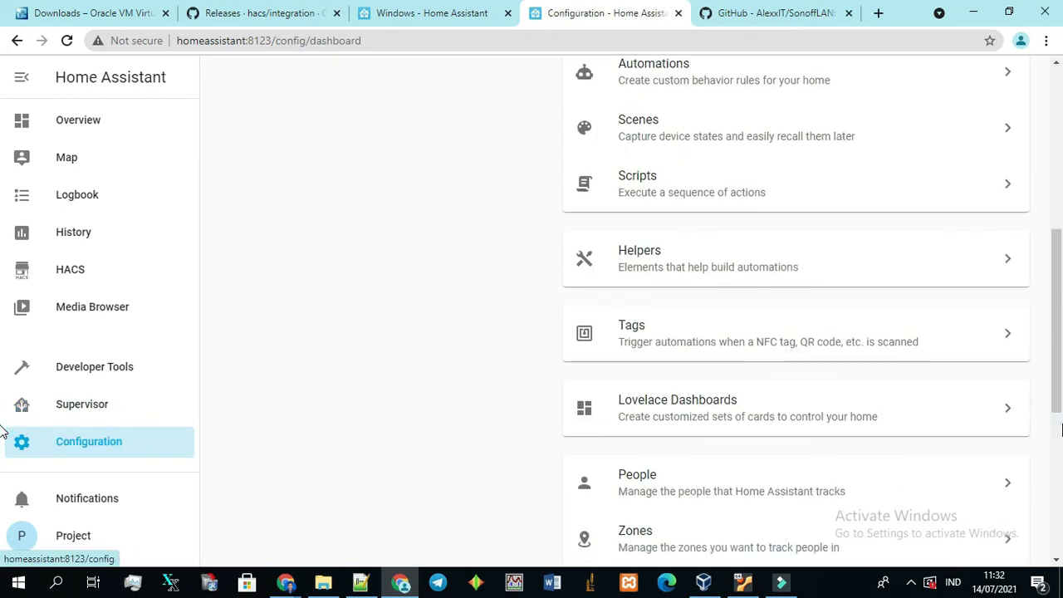
pyautogui.click(1051, 426)
pyautogui.click(873, 332)
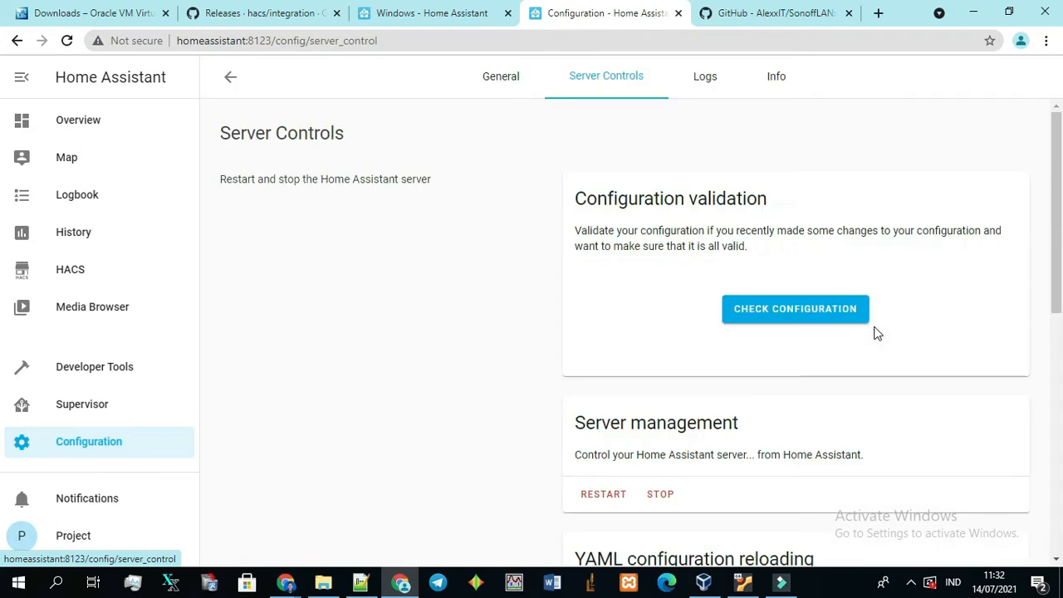
pyautogui.click(588, 501)
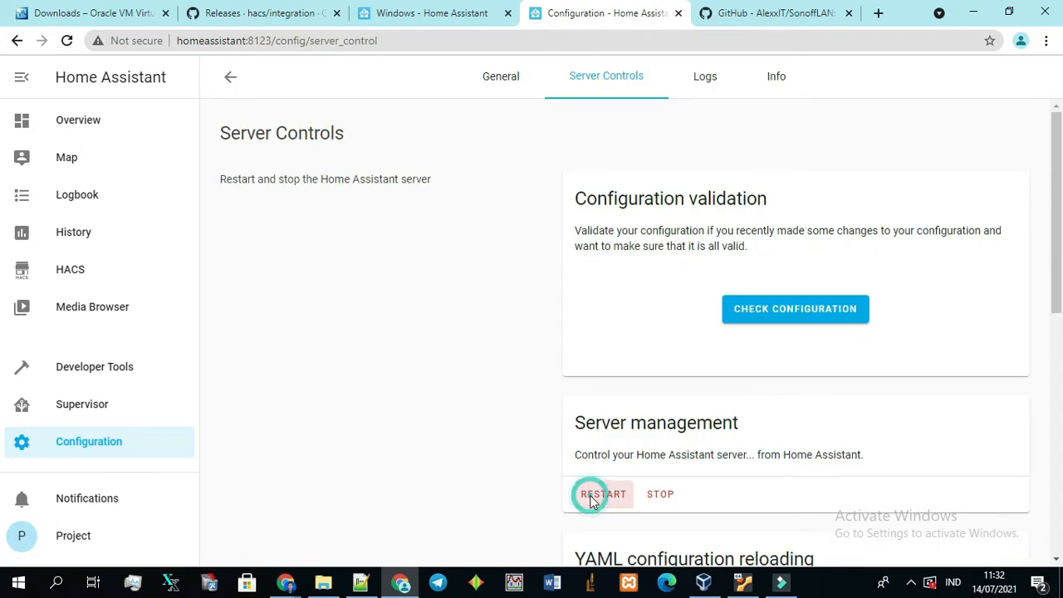
pyautogui.click(660, 370)
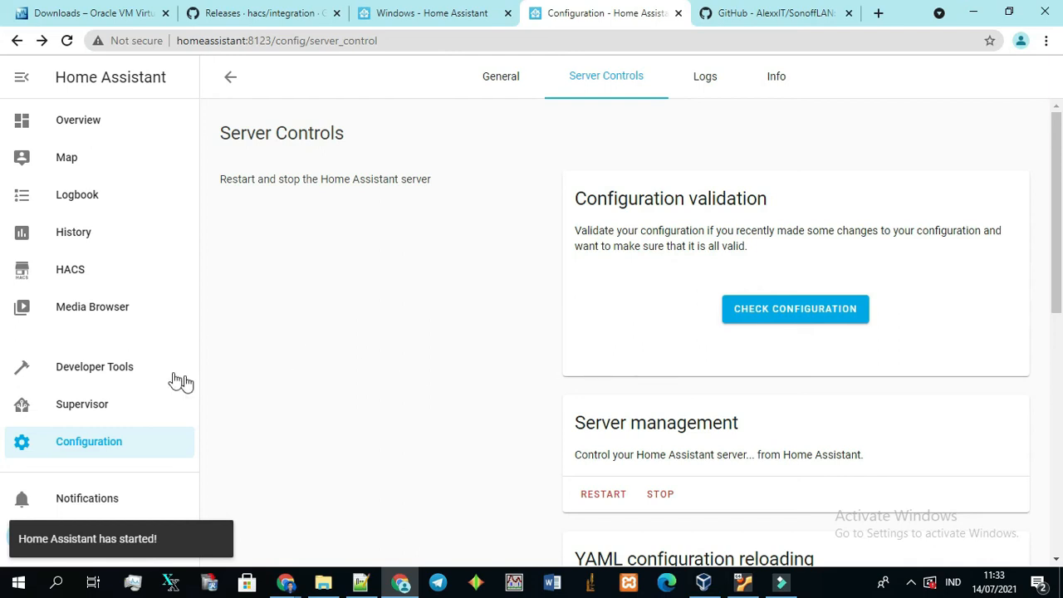
# Open Developer Tools and inspect the sonoff switch entity in the States list.
pyautogui.click(147, 373)
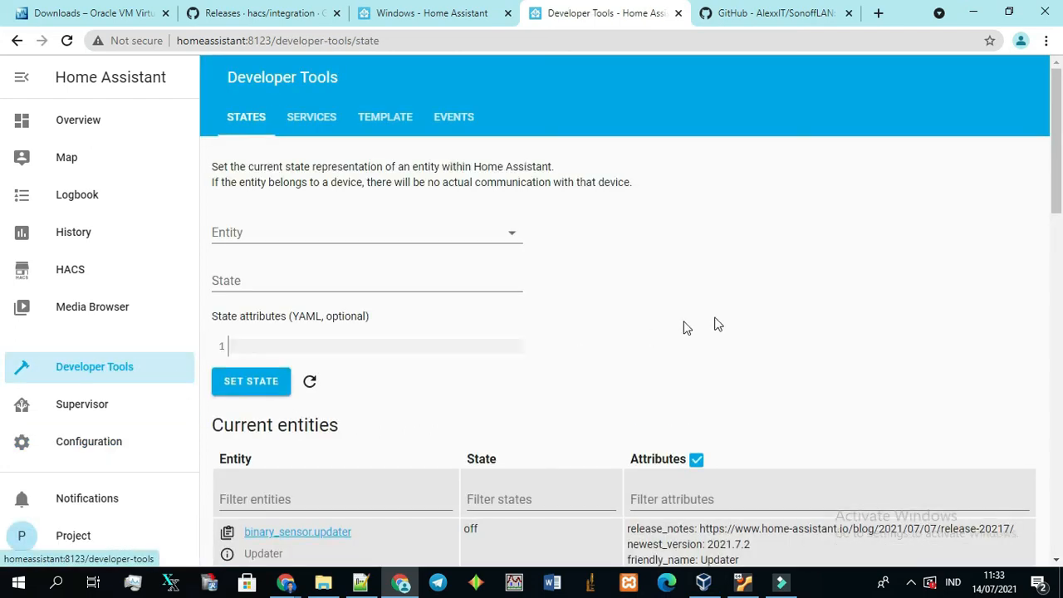
pyautogui.scroll(-5, 770, 322)
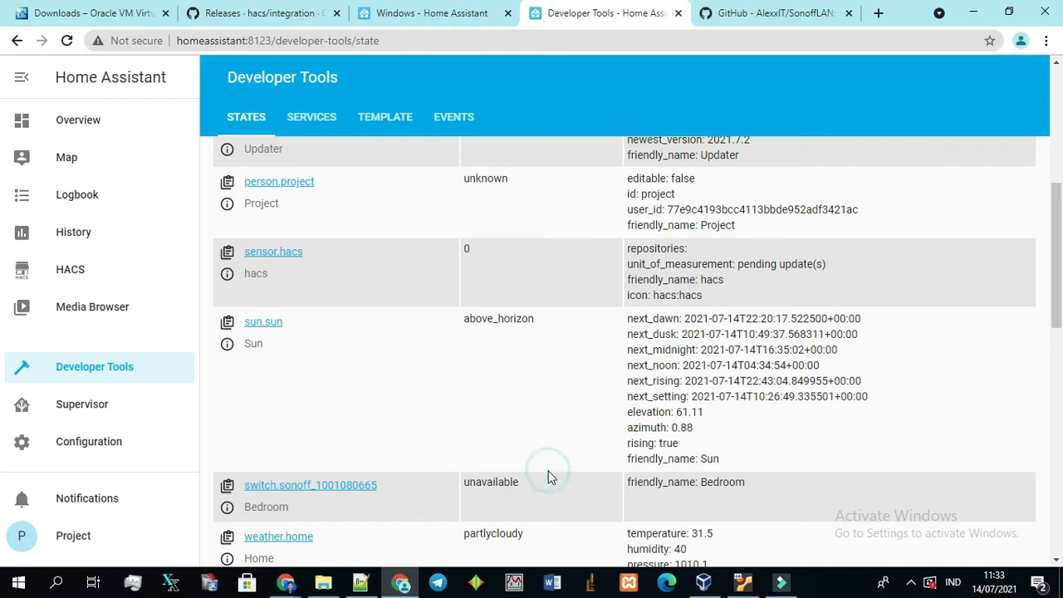
pyautogui.scroll(-1, 548, 477)
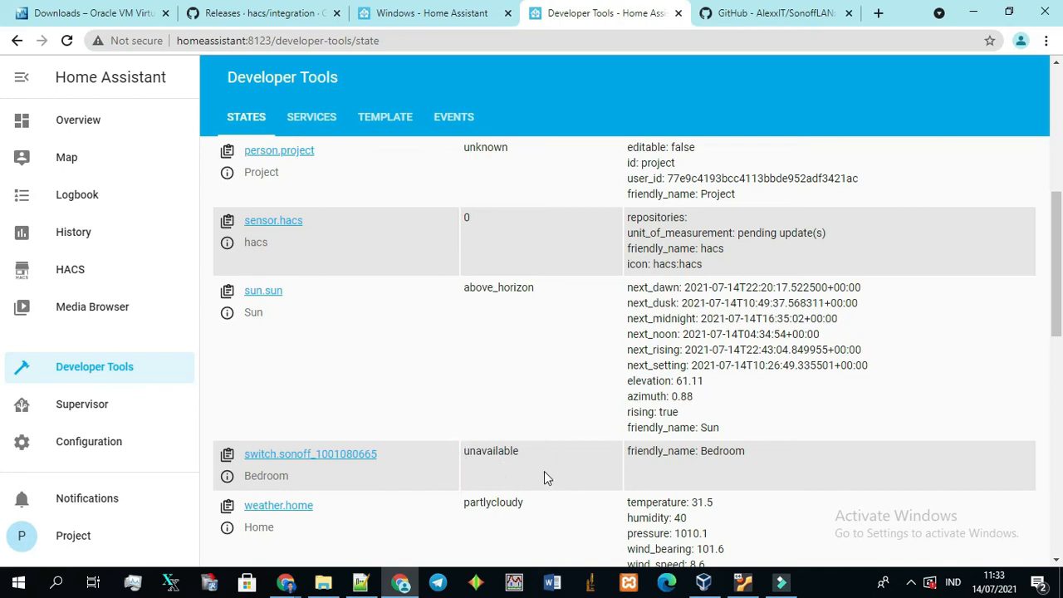
# In the SonoffLAN README, find the local mode with cloud config example and copy its reload: always line.
pyautogui.click(789, 10)
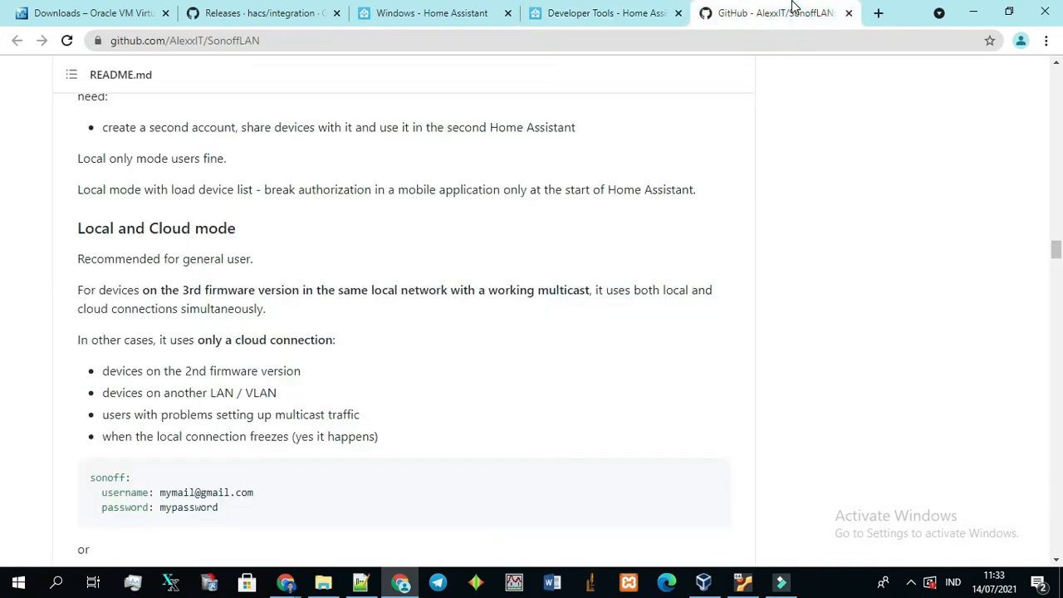
pyautogui.click(777, 332)
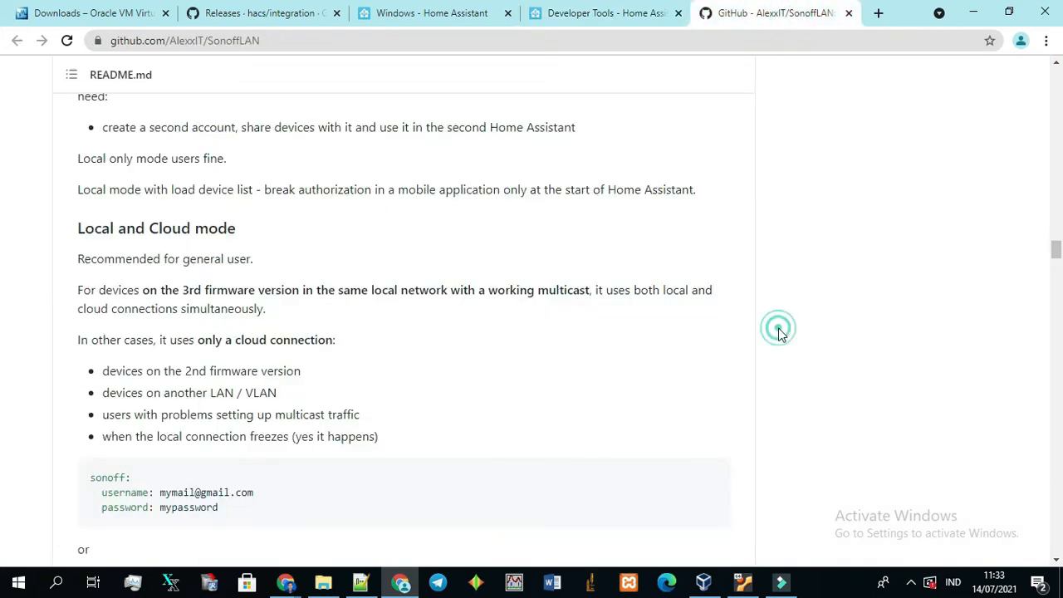
pyautogui.scroll(-1, 780, 335)
pyautogui.scroll(-4, 781, 335)
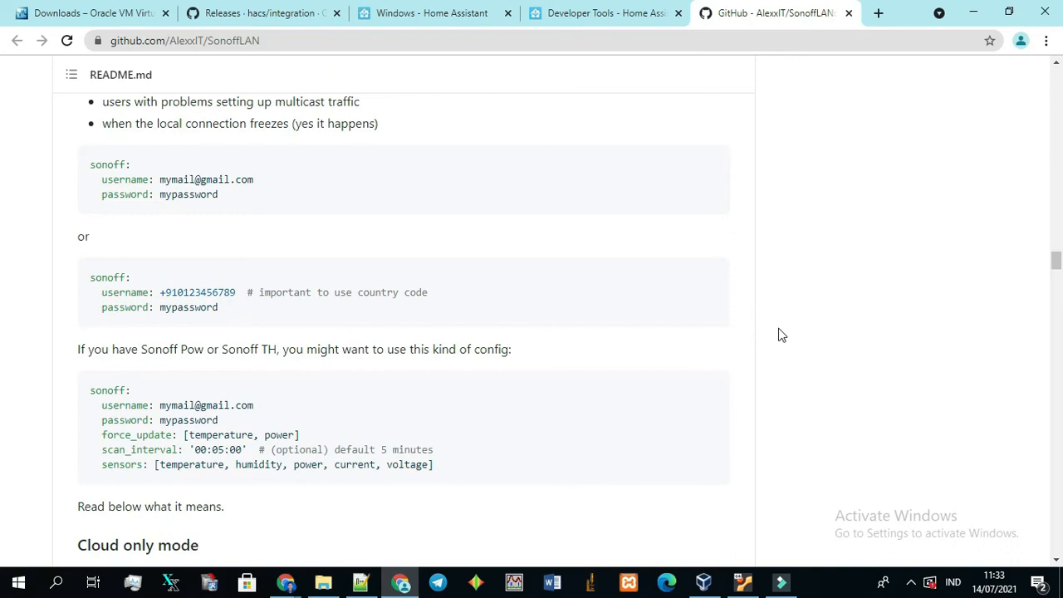
pyautogui.scroll(-5, 780, 334)
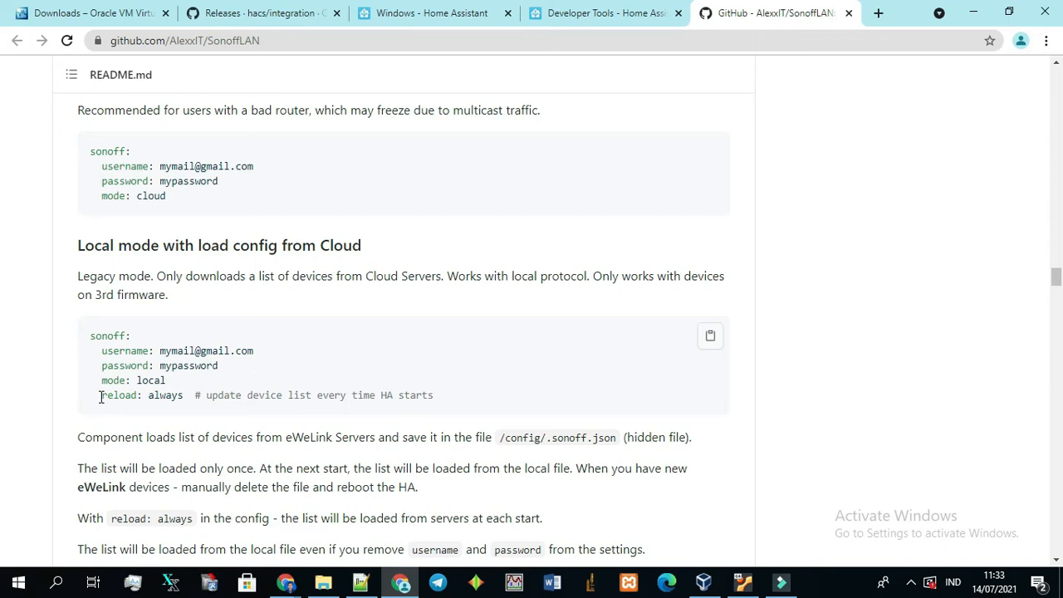
pyautogui.moveTo(99, 397); pyautogui.dragTo(181, 396)
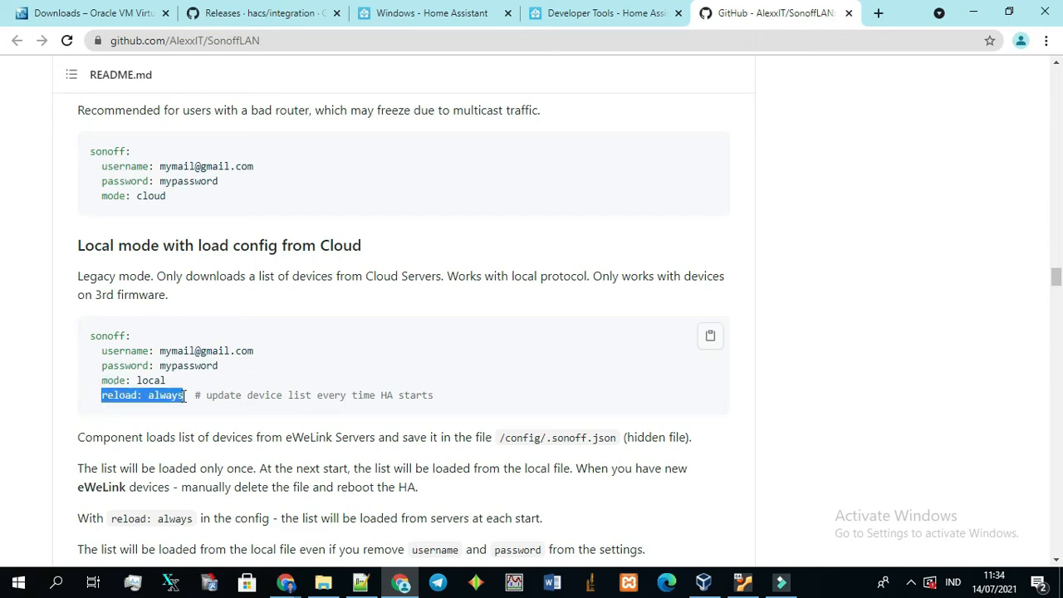
# Open configuration.yaml in the File editor add-on, add reload: always under the sonoff block, and save the file.
pyautogui.click(553, 16)
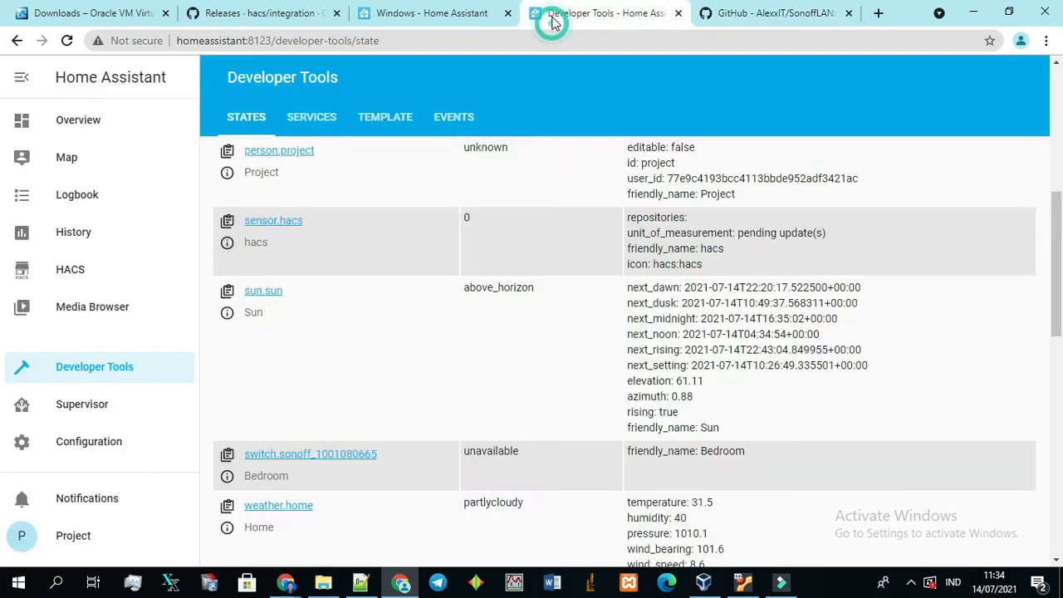
pyautogui.click(122, 413)
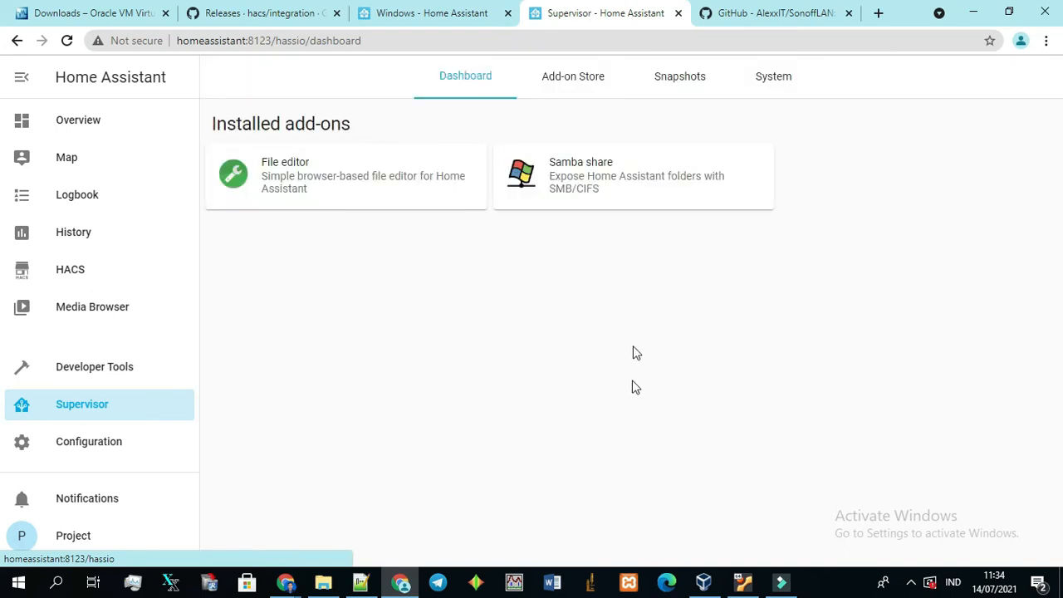
pyautogui.click(411, 181)
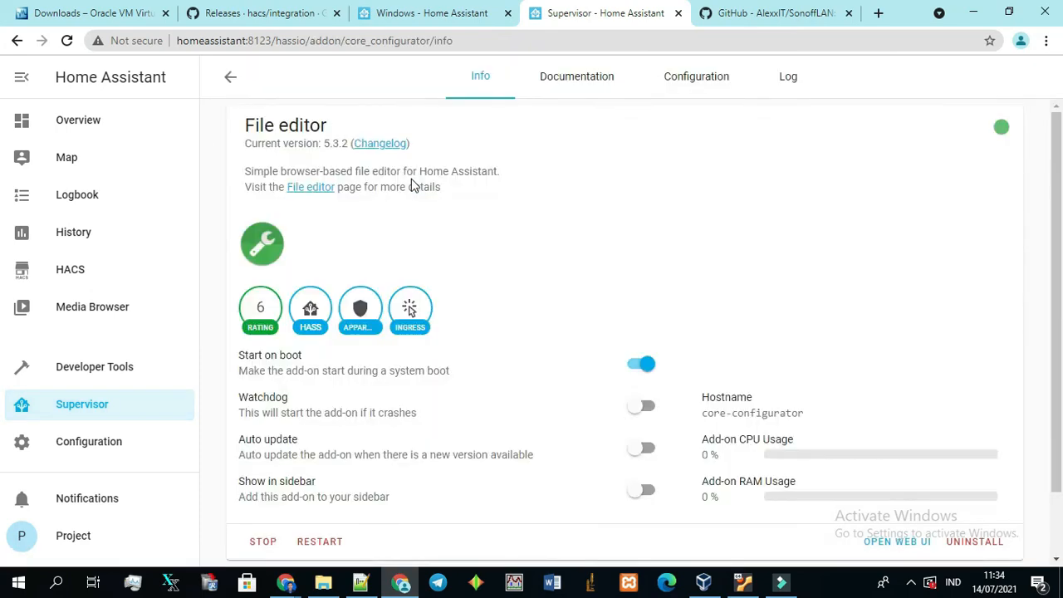
pyautogui.click(880, 539)
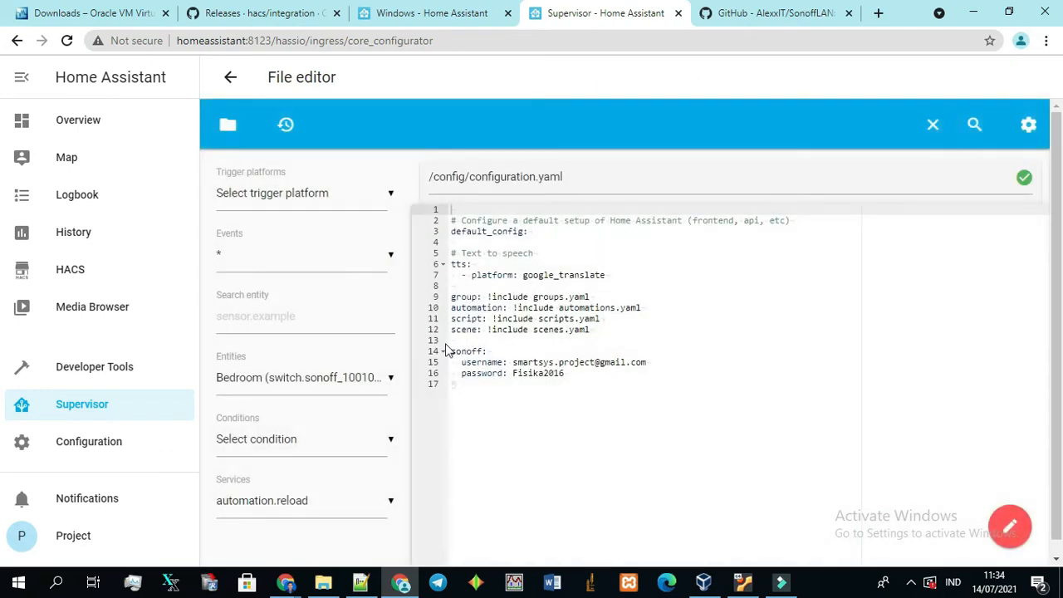
pyautogui.click(574, 375)
pyautogui.press('Return')
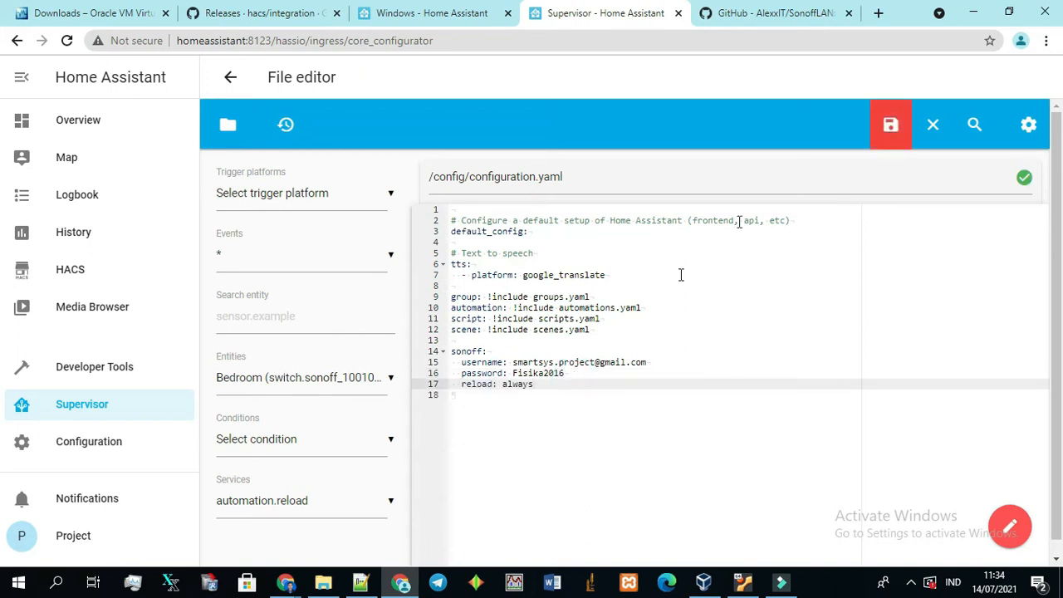
pyautogui.click(904, 141)
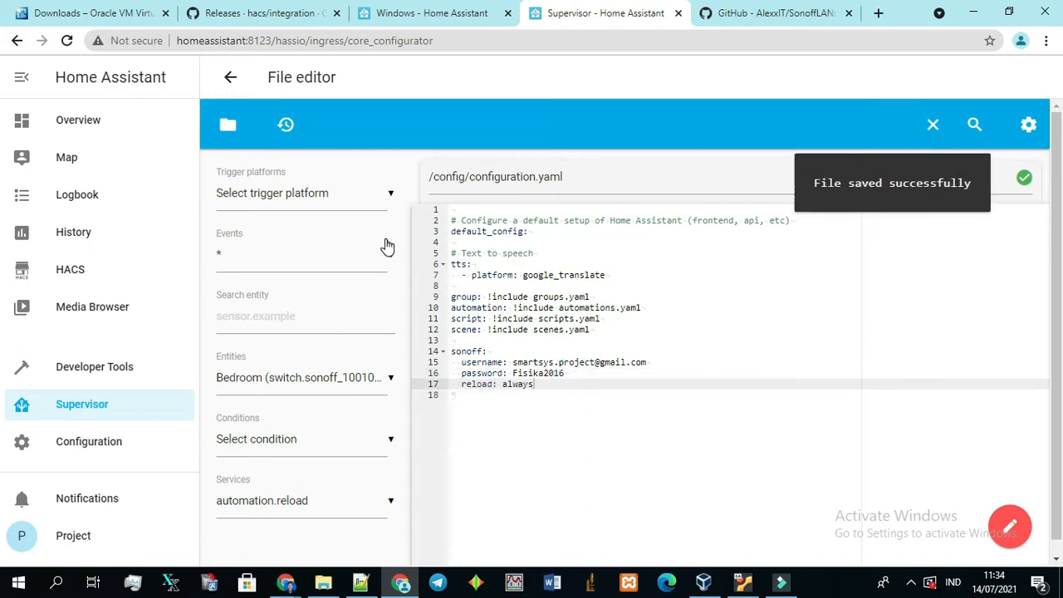
# Restart Home Assistant from Configuration's Server Controls to apply the updated sonoff configuration.
pyautogui.click(127, 457)
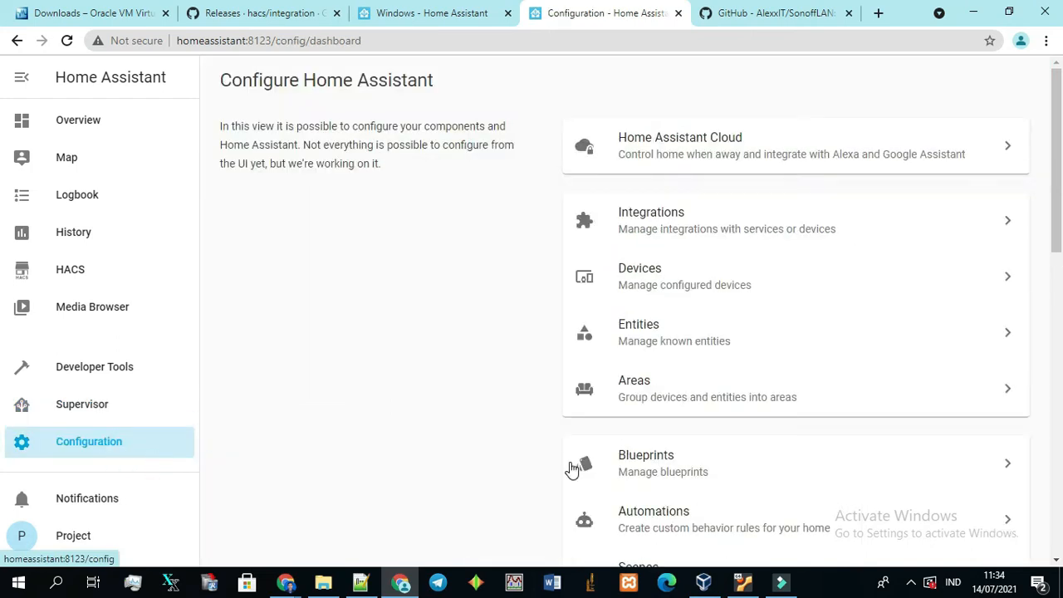
pyautogui.scroll(-5, 2, 453)
pyautogui.scroll(-5, 2, 453)
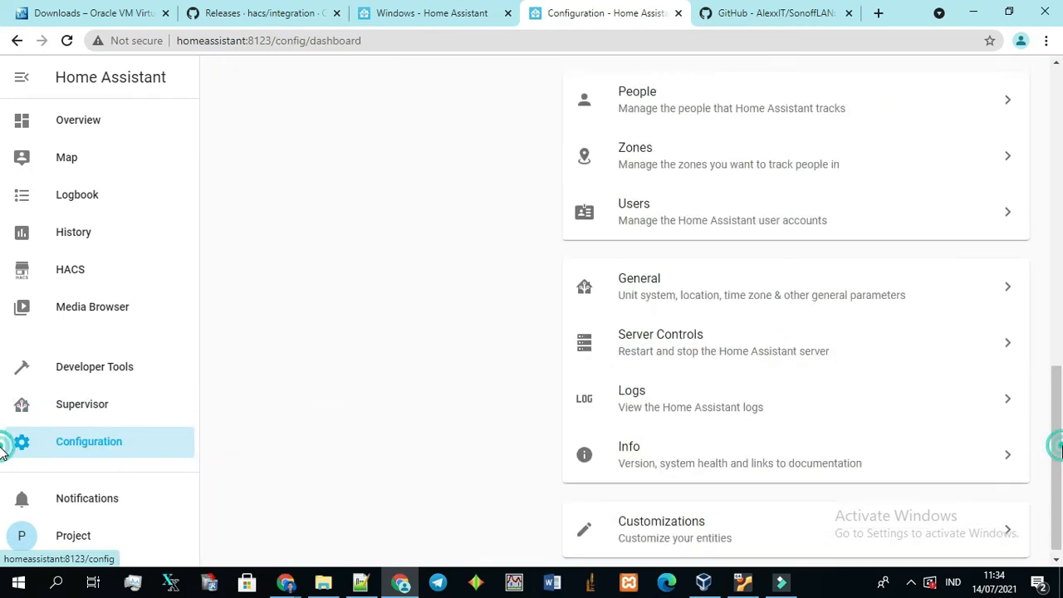
pyautogui.click(743, 338)
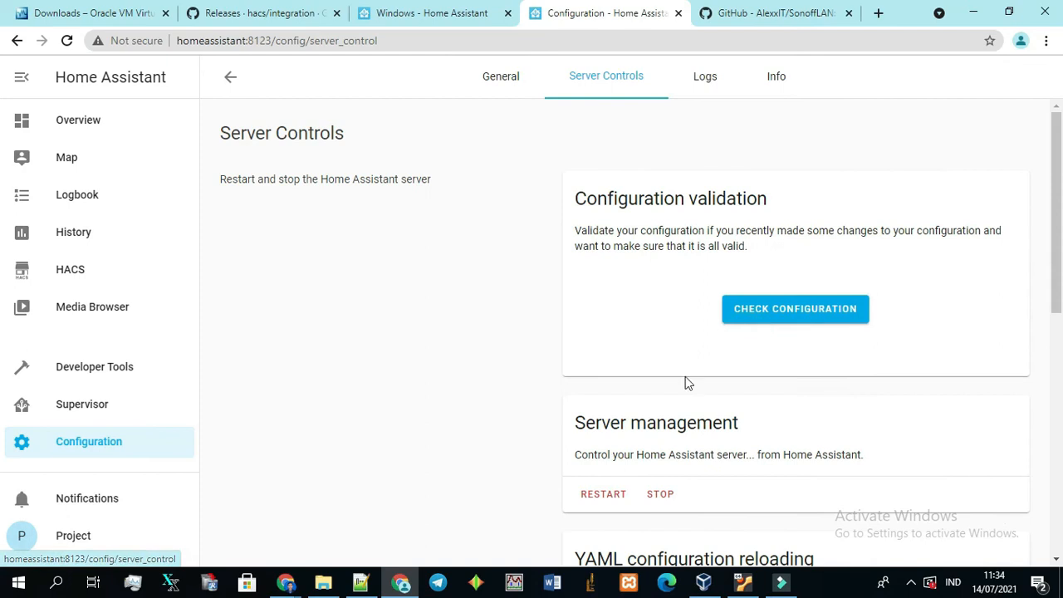
pyautogui.click(591, 493)
pyautogui.click(655, 371)
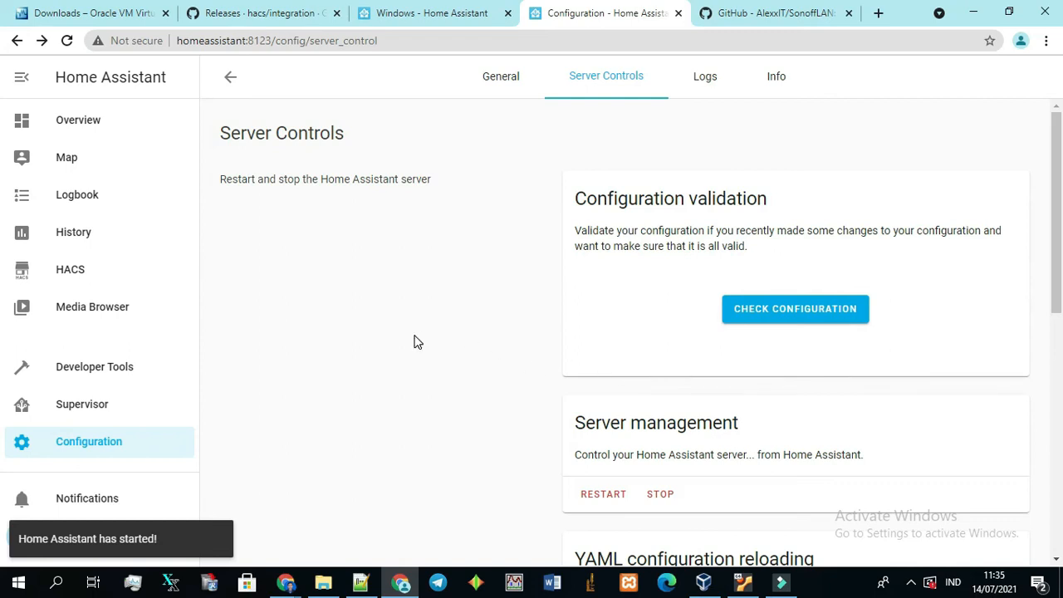
# Open Developer Tools States and inspect the sonoff switch entity's state and attributes.
pyautogui.click(103, 380)
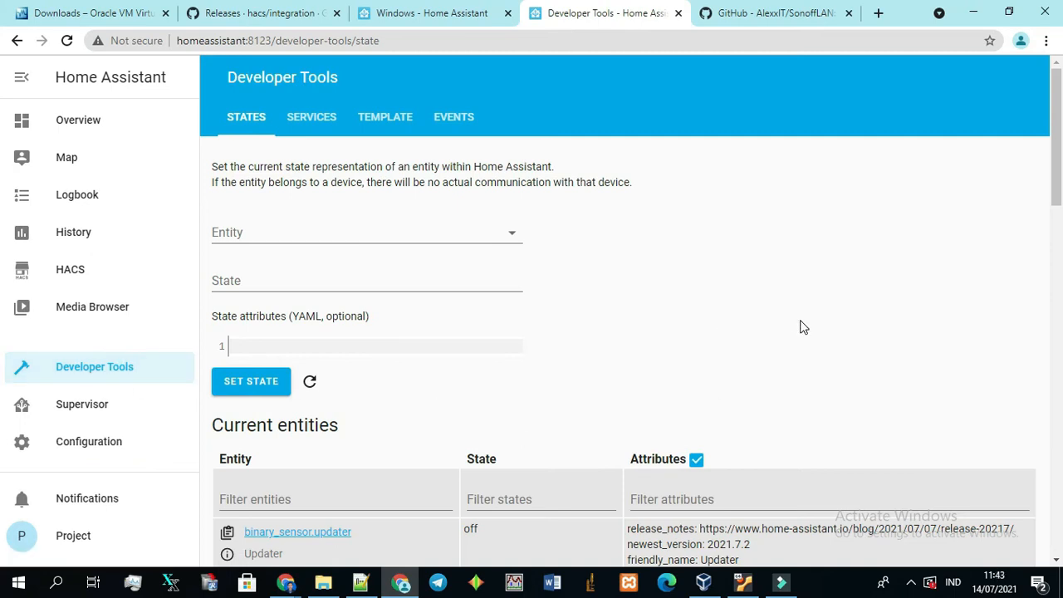
pyautogui.scroll(-5, 802, 325)
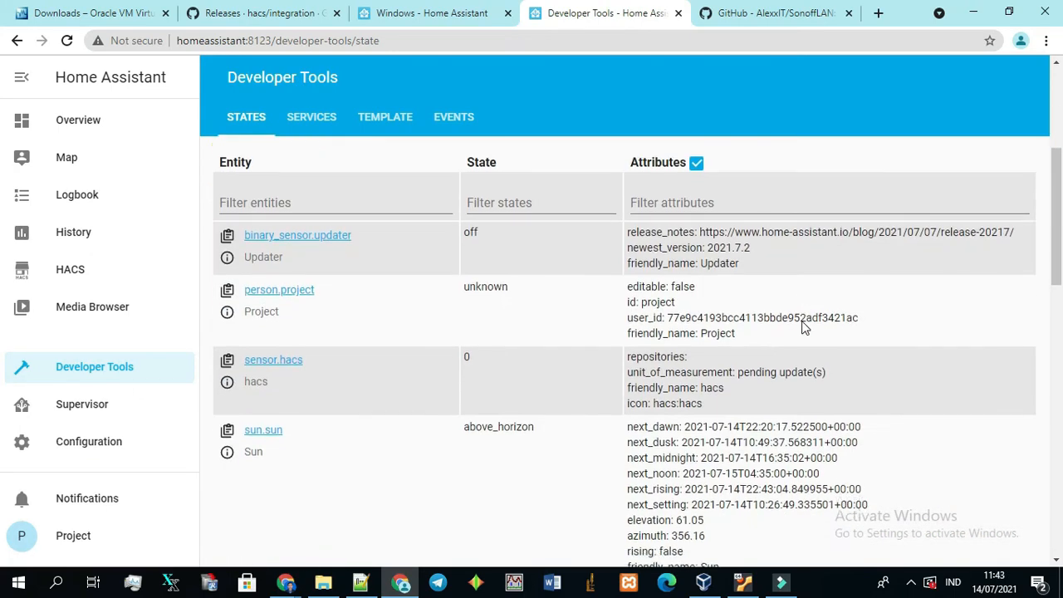
pyautogui.scroll(-3, 801, 321)
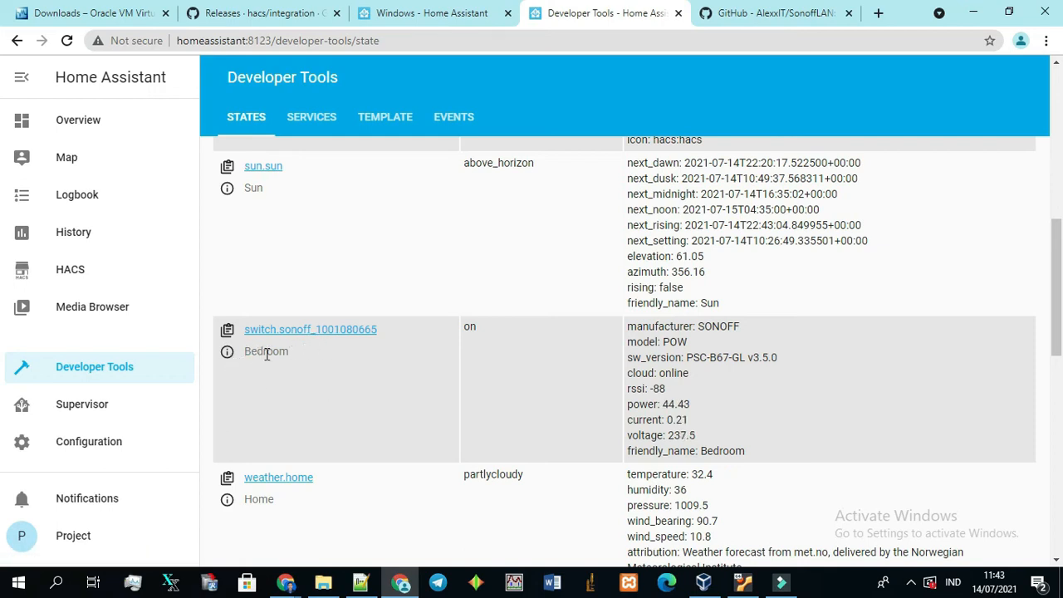
# Change the Bedroom switch's entity ID to switch.sonoff1 in its entity settings and update it.
pyautogui.click(226, 354)
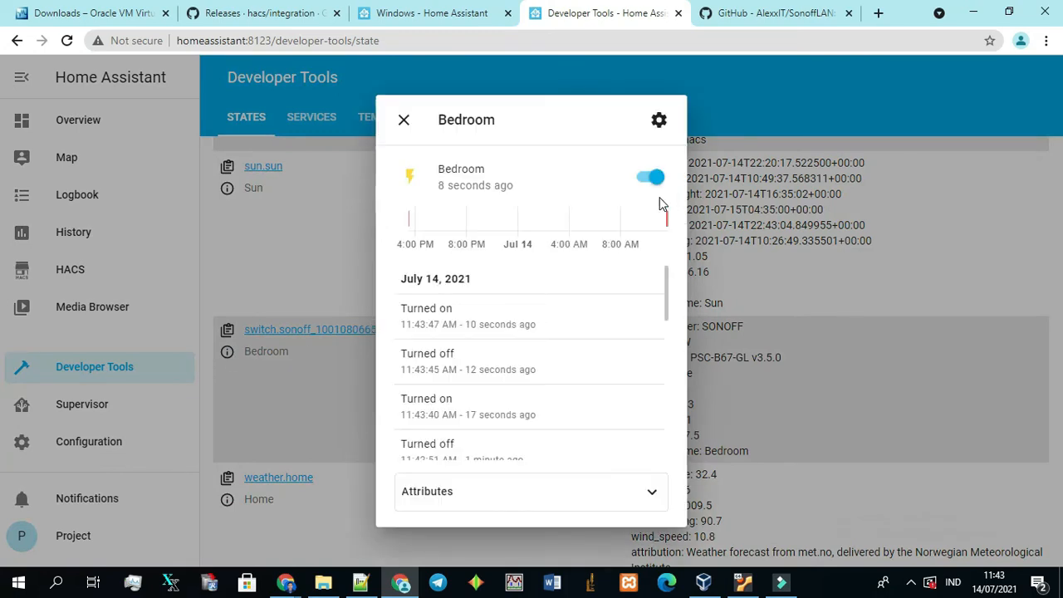
pyautogui.click(659, 121)
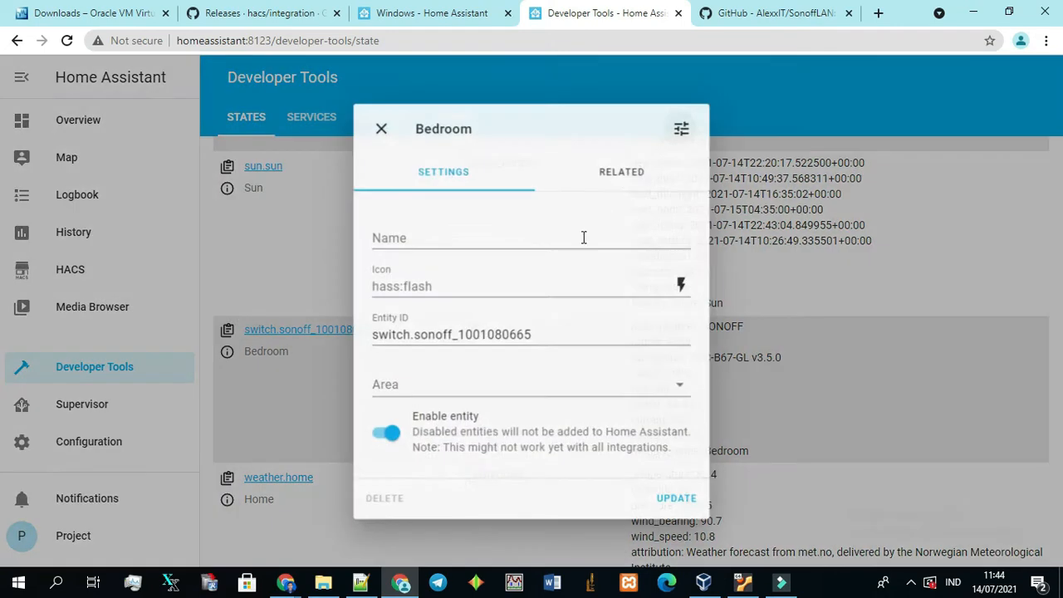
pyautogui.moveTo(548, 334); pyautogui.dragTo(454, 341)
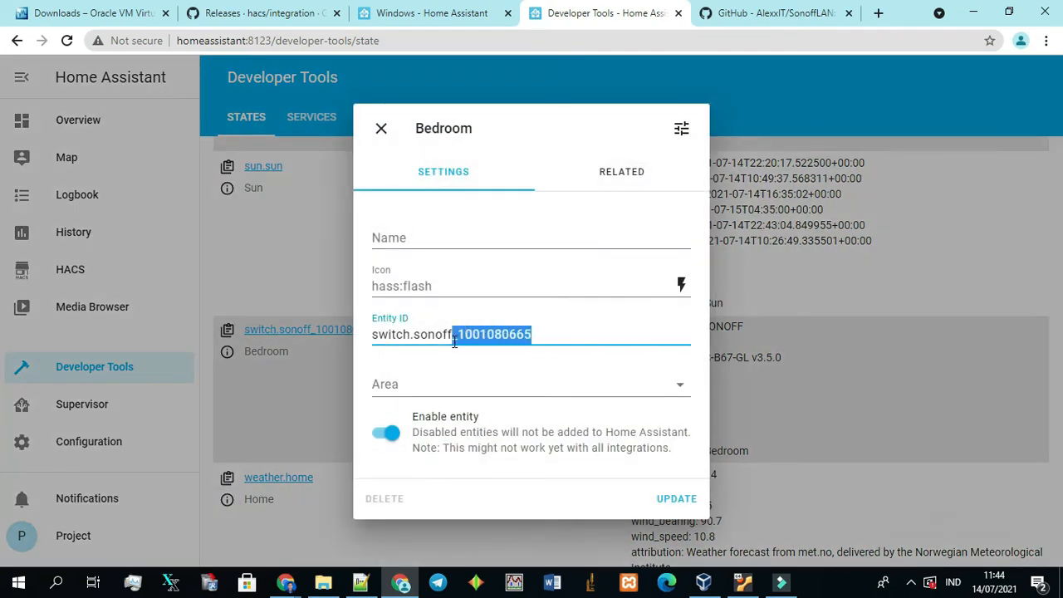
pyautogui.write('1')
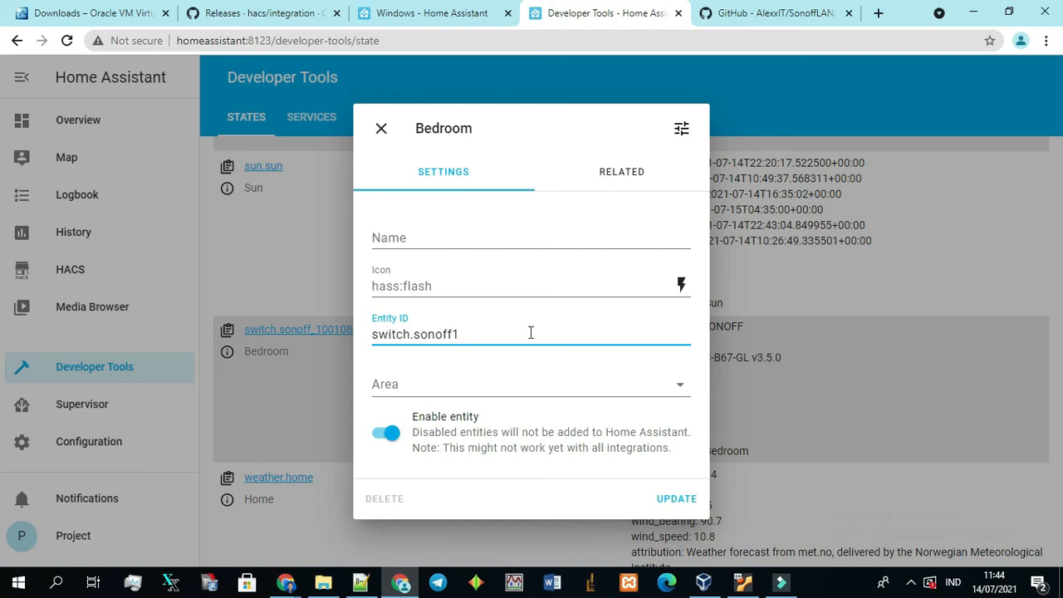
pyautogui.click(658, 500)
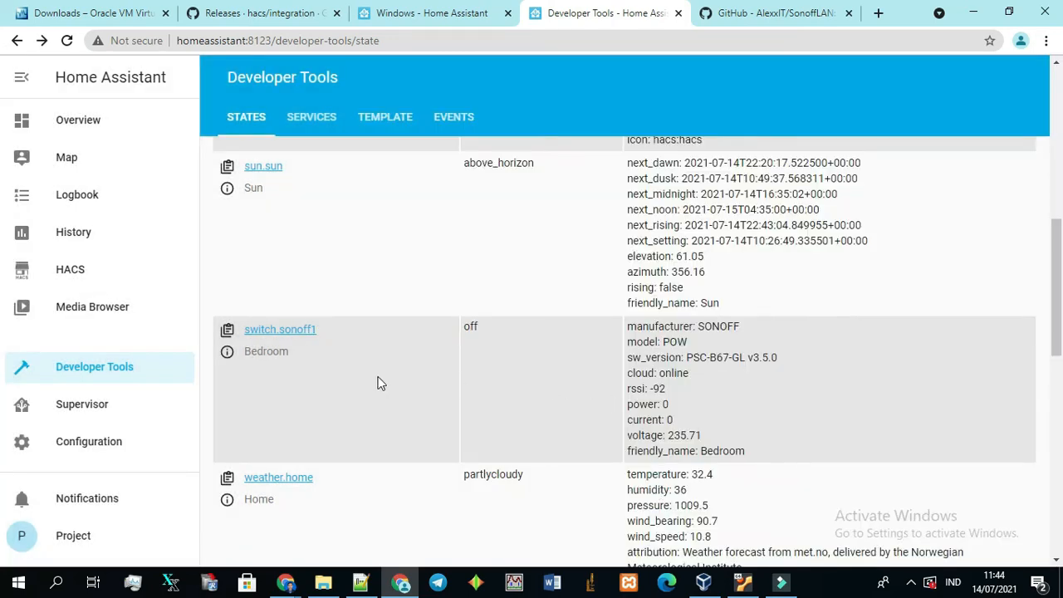
# Add a new Entities card to the Home dashboard in edit mode.
pyautogui.click(349, 338)
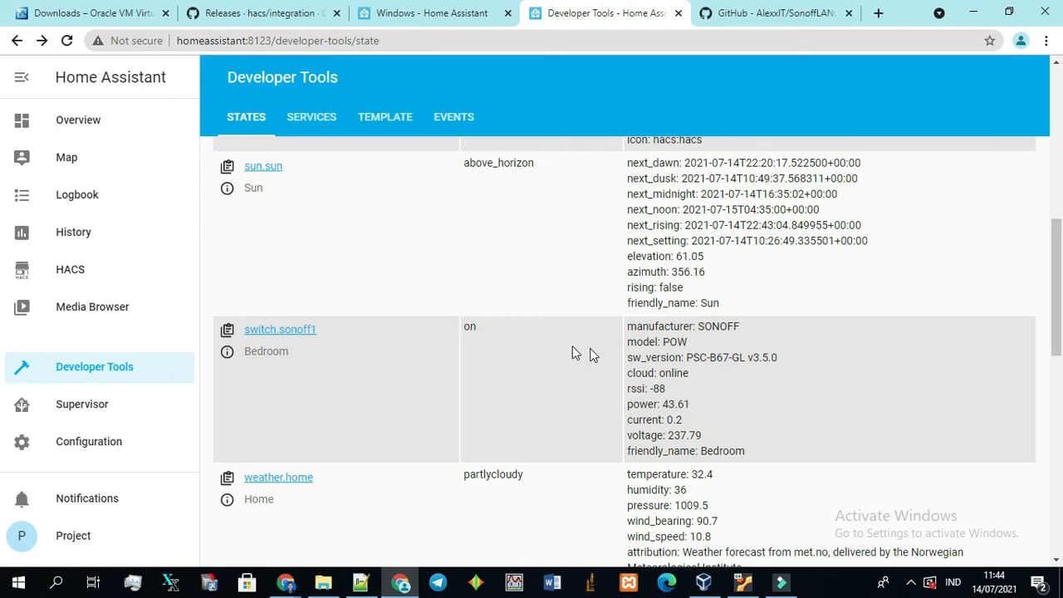
pyautogui.click(109, 123)
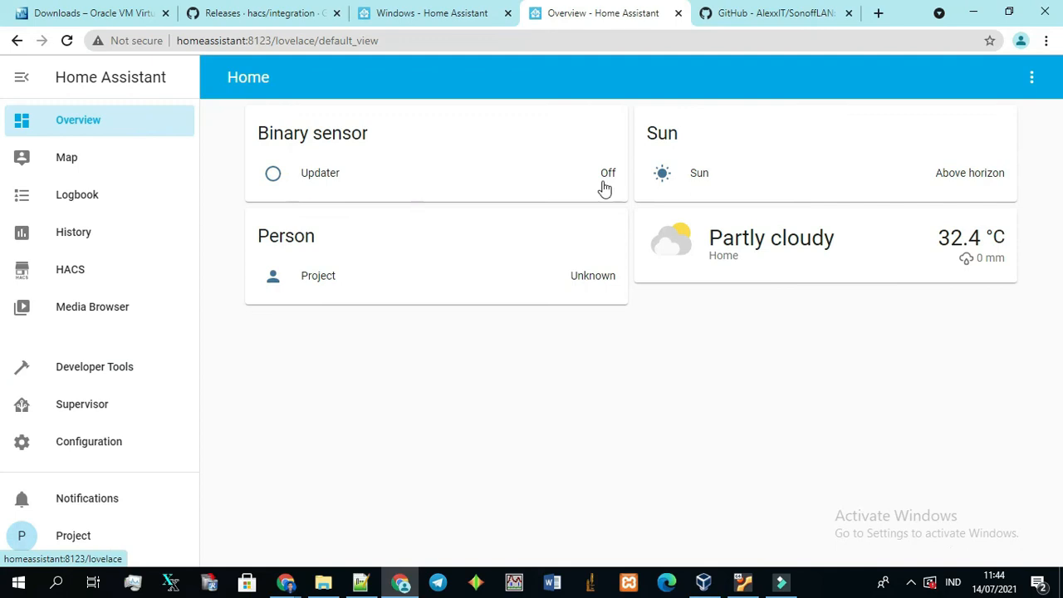
pyautogui.click(1029, 78)
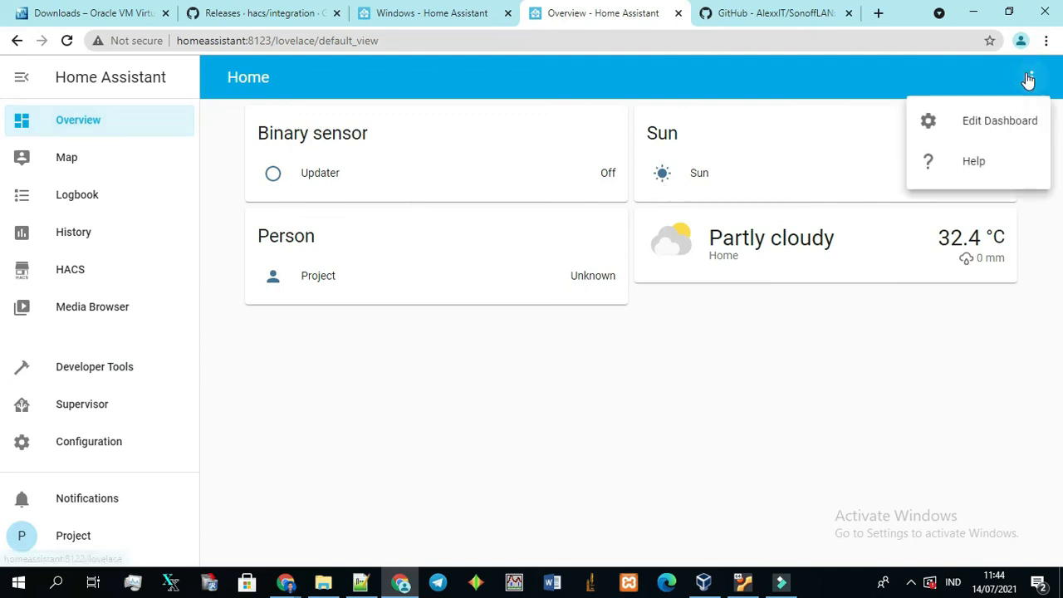
pyautogui.click(995, 122)
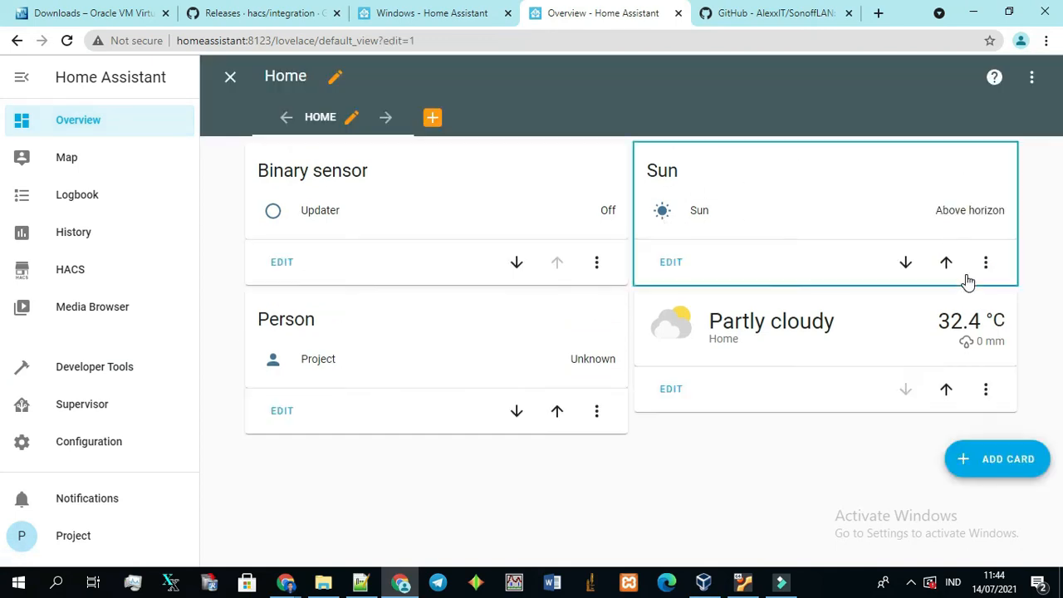
pyautogui.click(1000, 463)
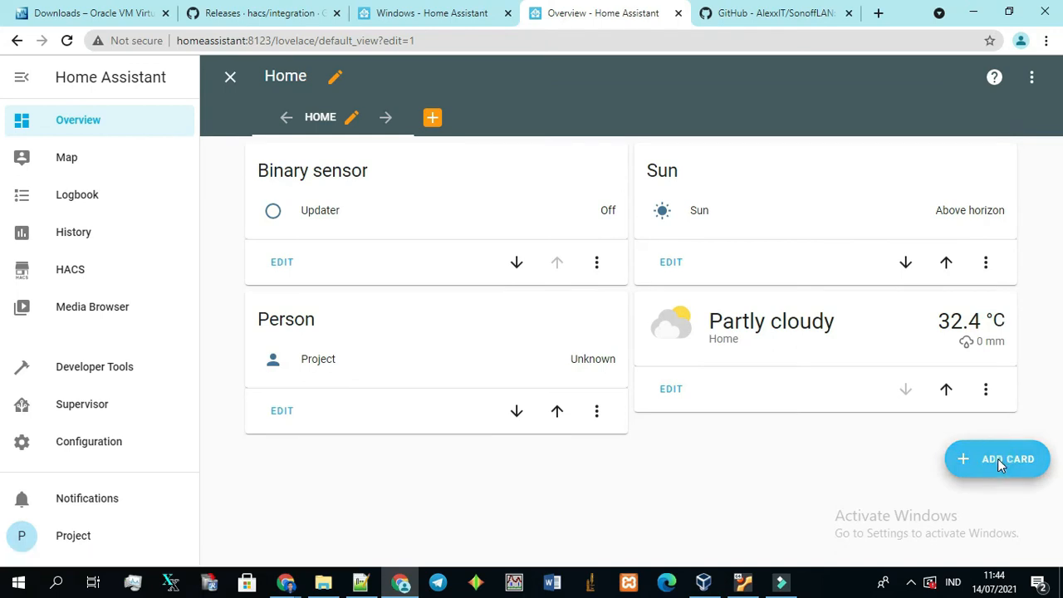
pyautogui.click(997, 458)
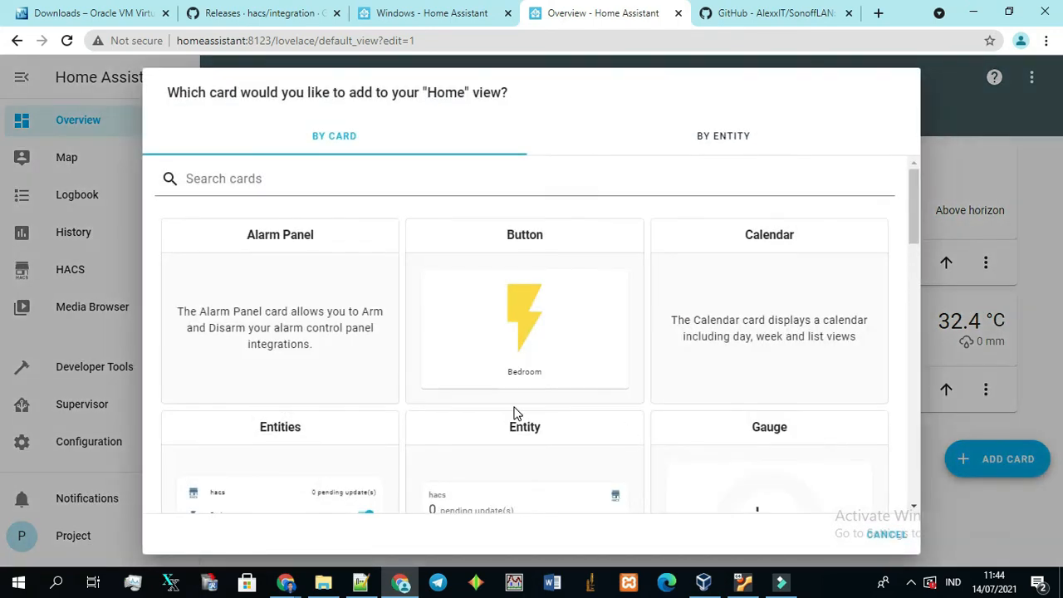
pyautogui.click(335, 445)
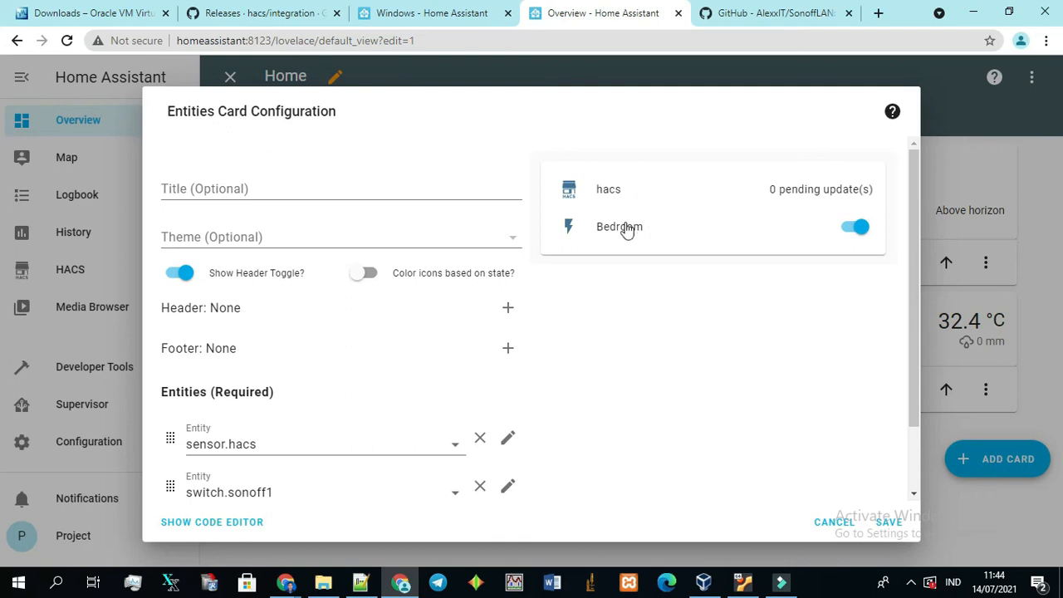
# Remove the sensor.hacs entry from the card's YAML in the code editor.
pyautogui.click(251, 518)
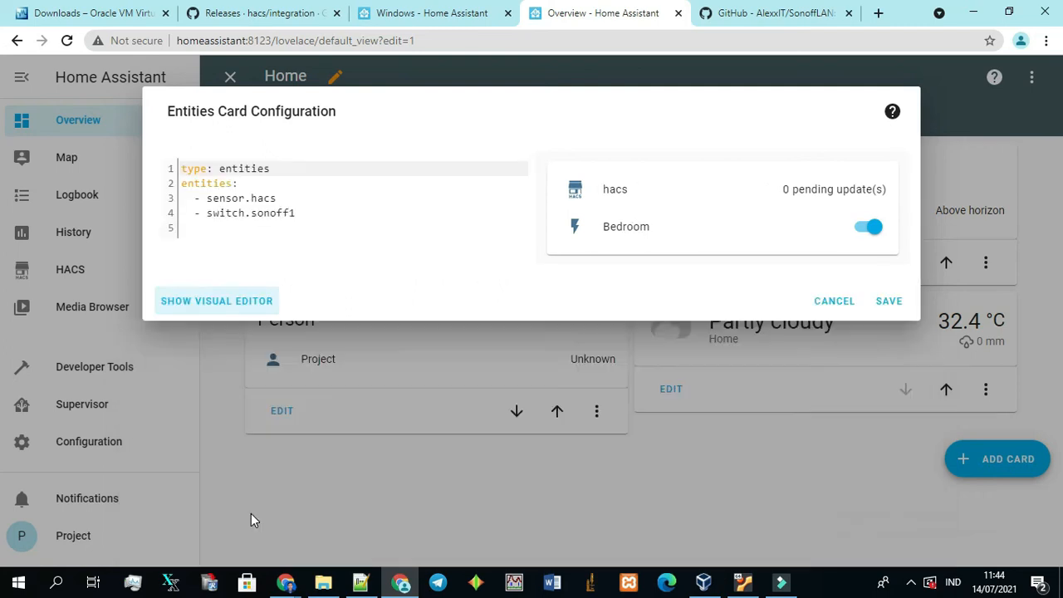
pyautogui.moveTo(291, 200); pyautogui.dragTo(177, 207)
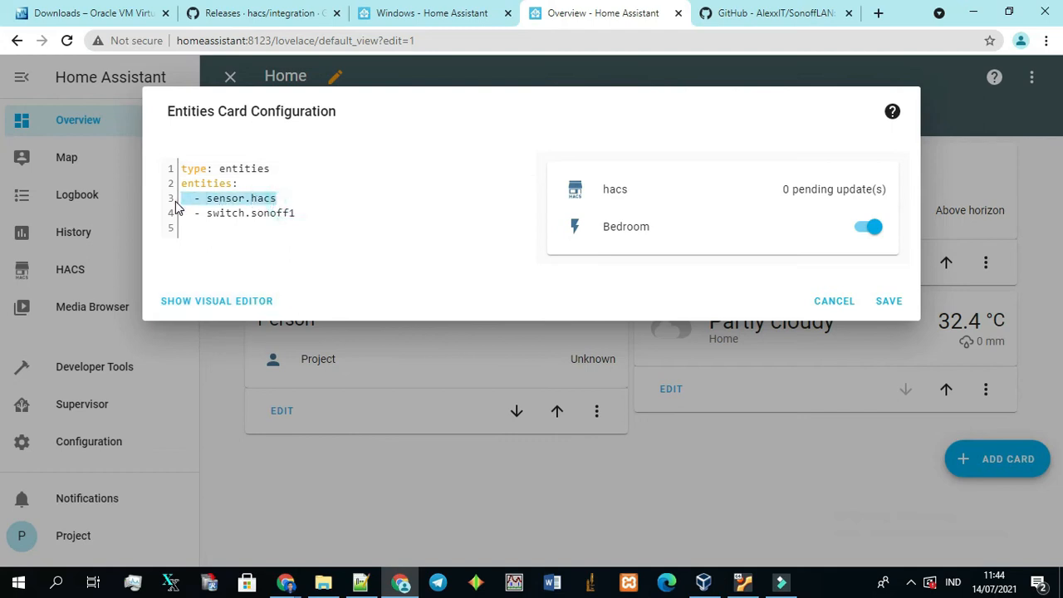
pyautogui.press('BackSpace')
pyautogui.press('BackSpace')
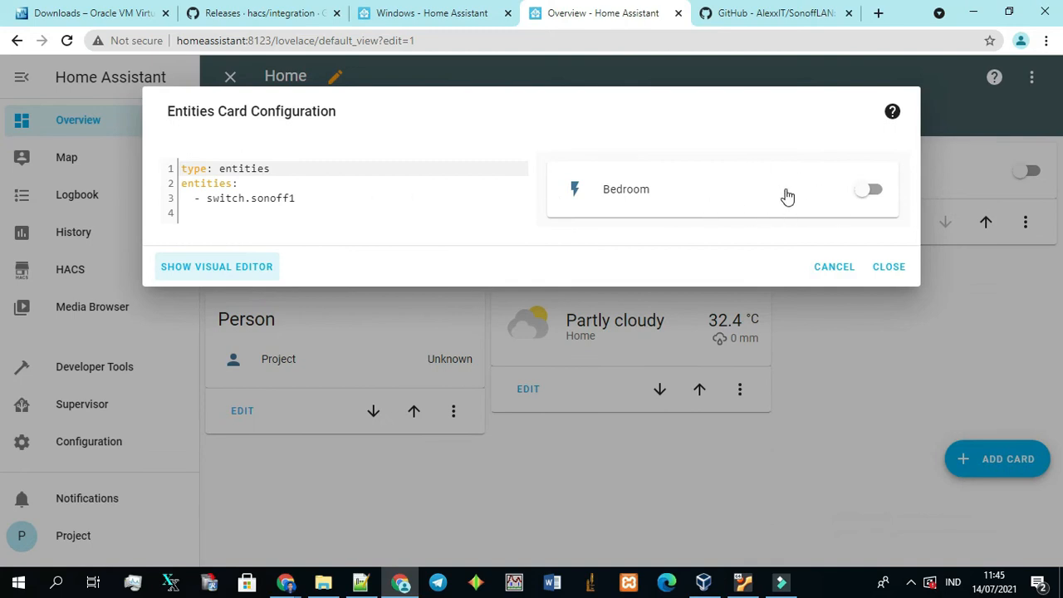
# Save the Entities card with the Bedroom switch and test its toggle on the dashboard.
pyautogui.click(861, 196)
pyautogui.click(882, 268)
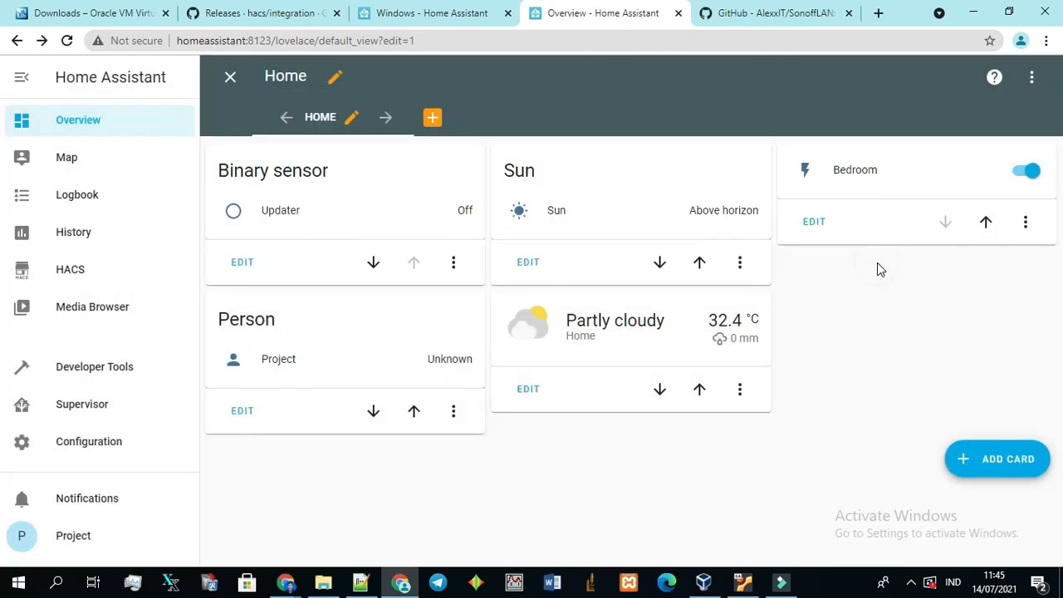
pyautogui.click(1021, 178)
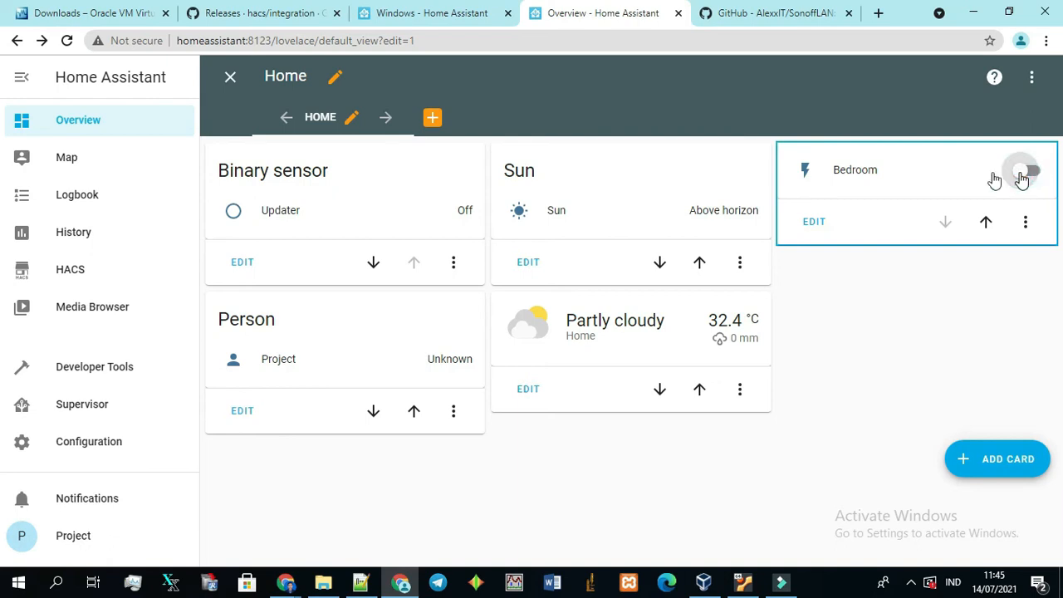
pyautogui.click(822, 221)
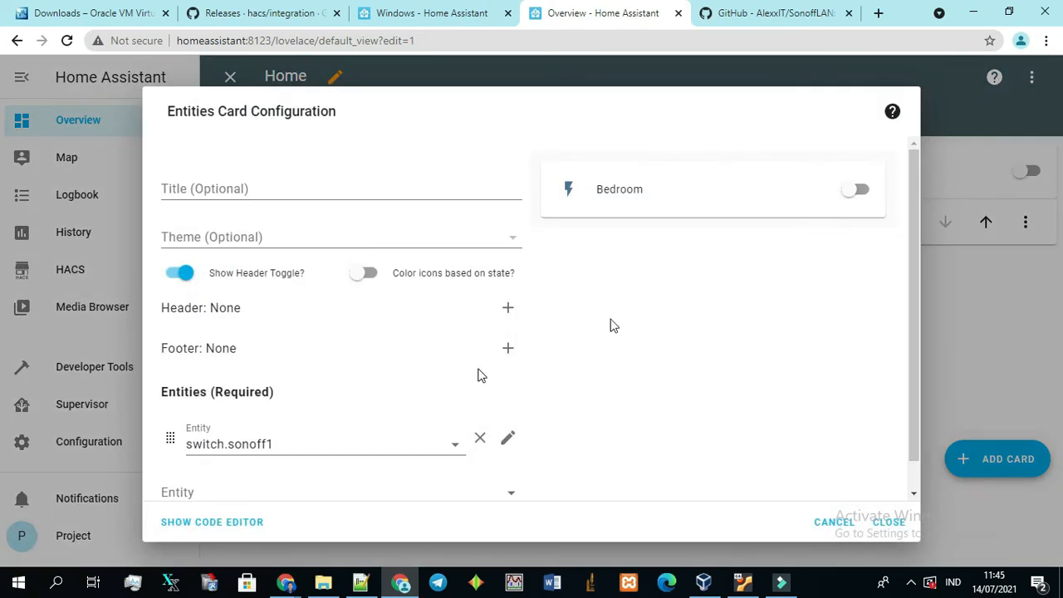
pyautogui.click(218, 518)
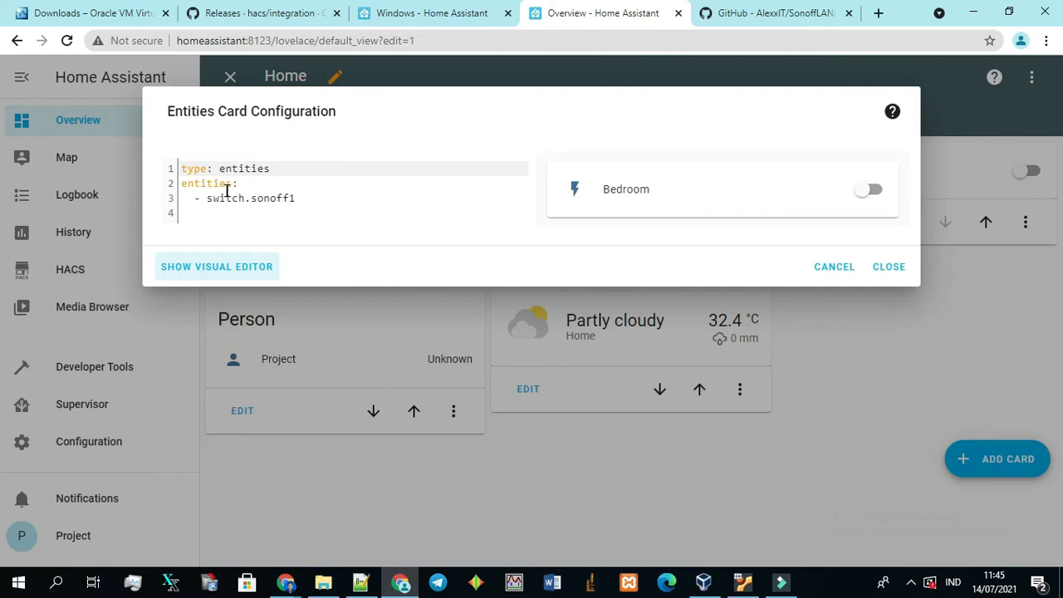
pyautogui.click(253, 187)
pyautogui.press('Return')
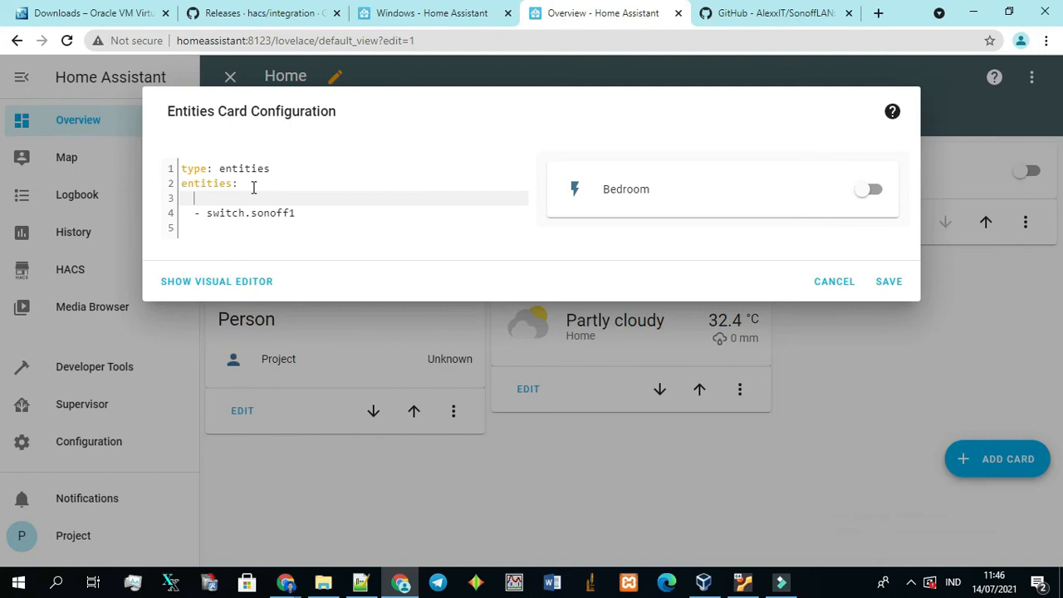
pyautogui.write('-')
pyautogui.write('type:')
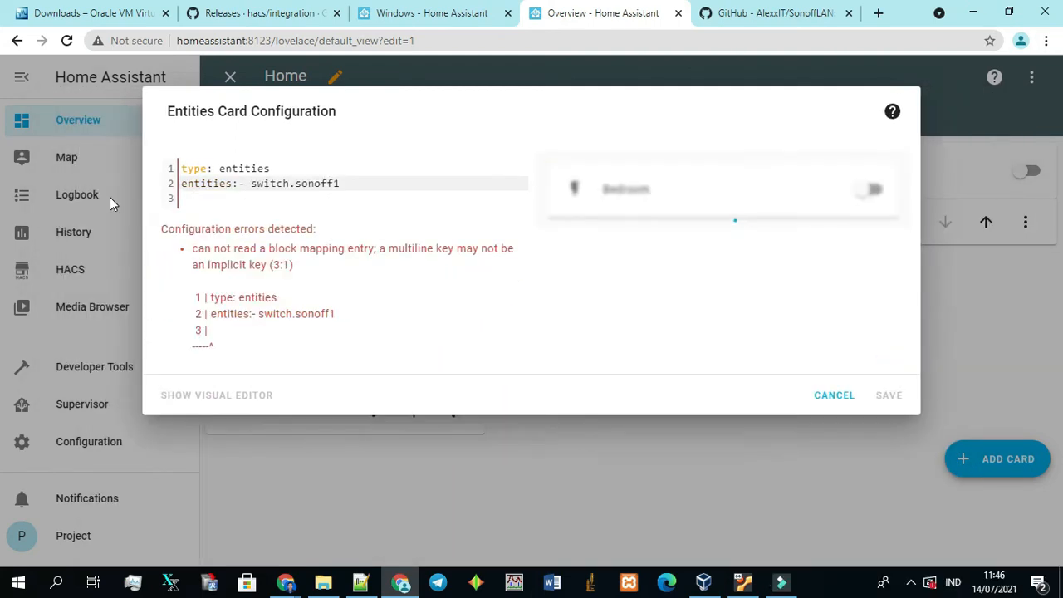
pyautogui.press('Return')
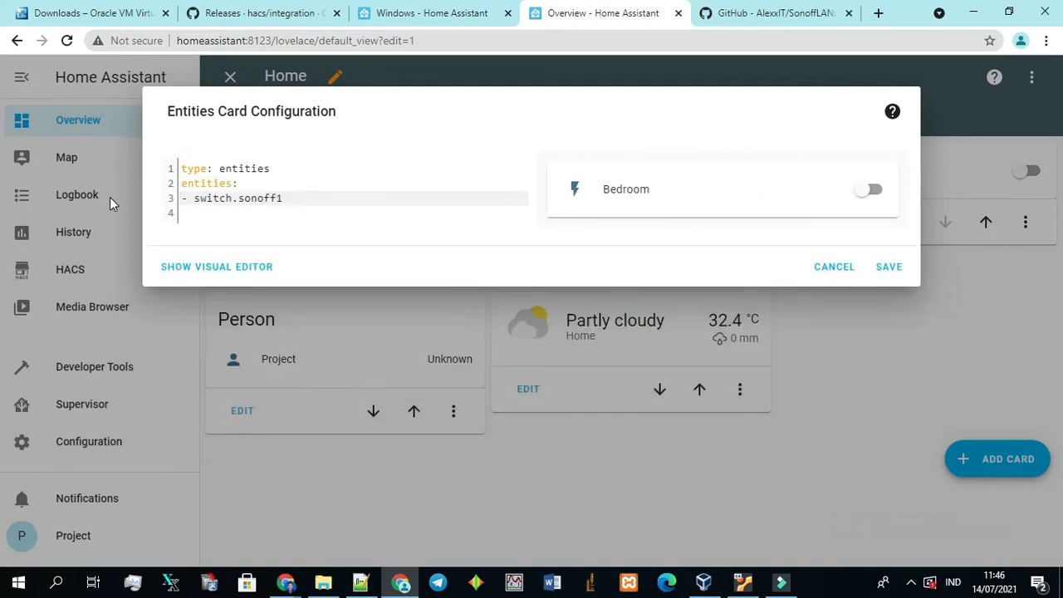
pyautogui.press('Tab')
pyautogui.click(835, 264)
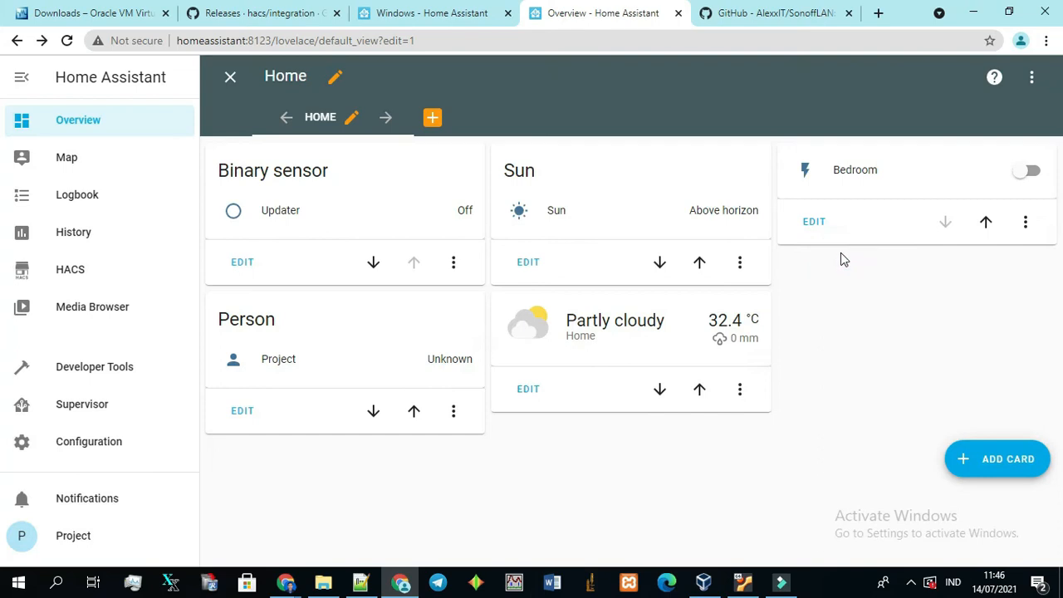
# Reopen the card's YAML and replace the plain switch.sonoff1 entry with a "- type: attribute" row.
pyautogui.click(814, 220)
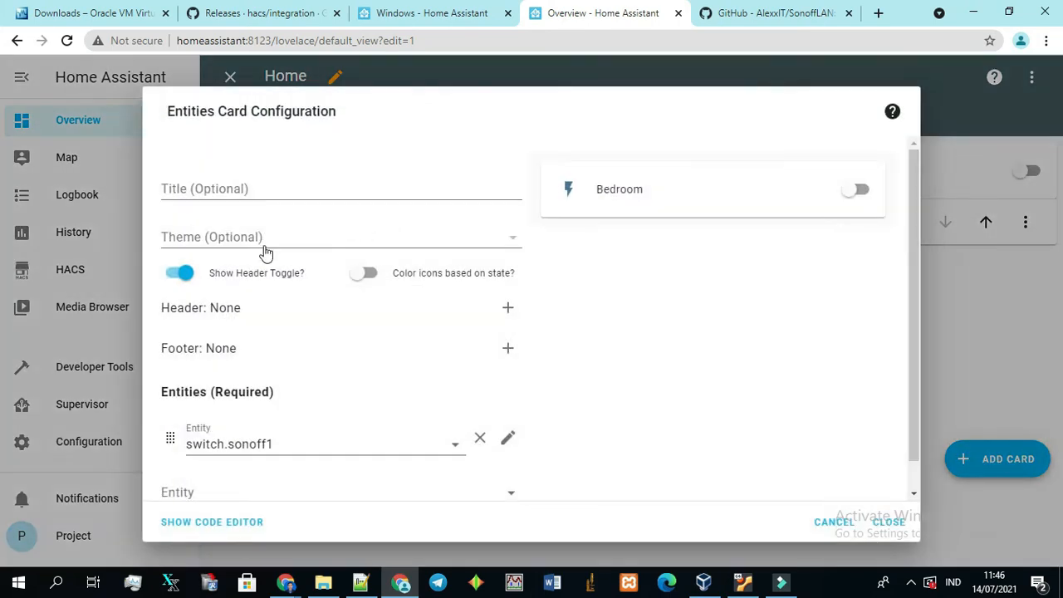
pyautogui.click(215, 522)
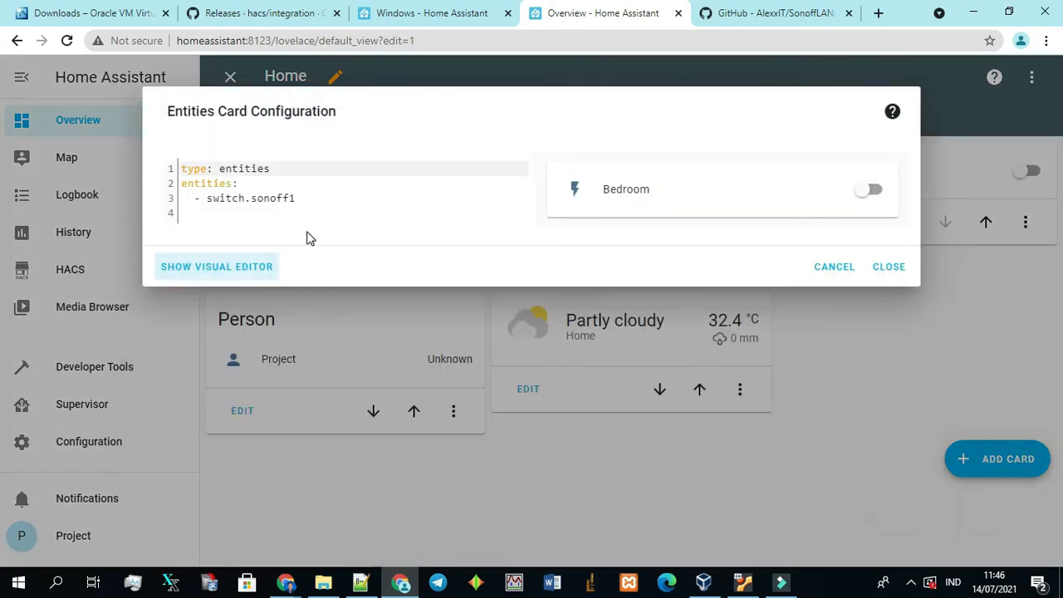
pyautogui.click(196, 199)
pyautogui.click(261, 191)
pyautogui.press('Return')
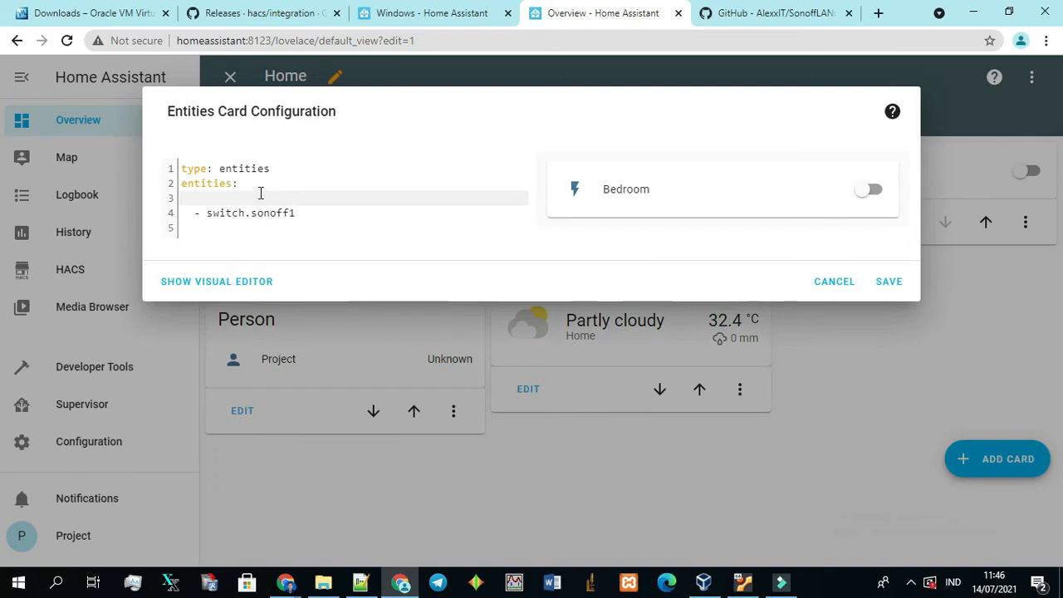
pyautogui.write('- type: attribute')
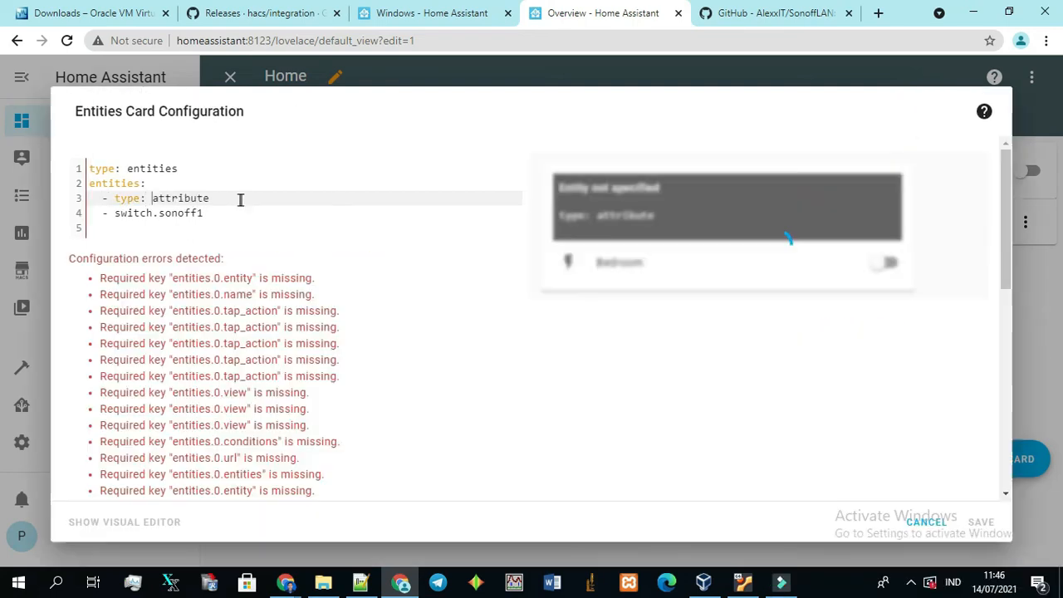
pyautogui.moveTo(205, 213); pyautogui.dragTo(83, 215)
pyautogui.press('BackSpace')
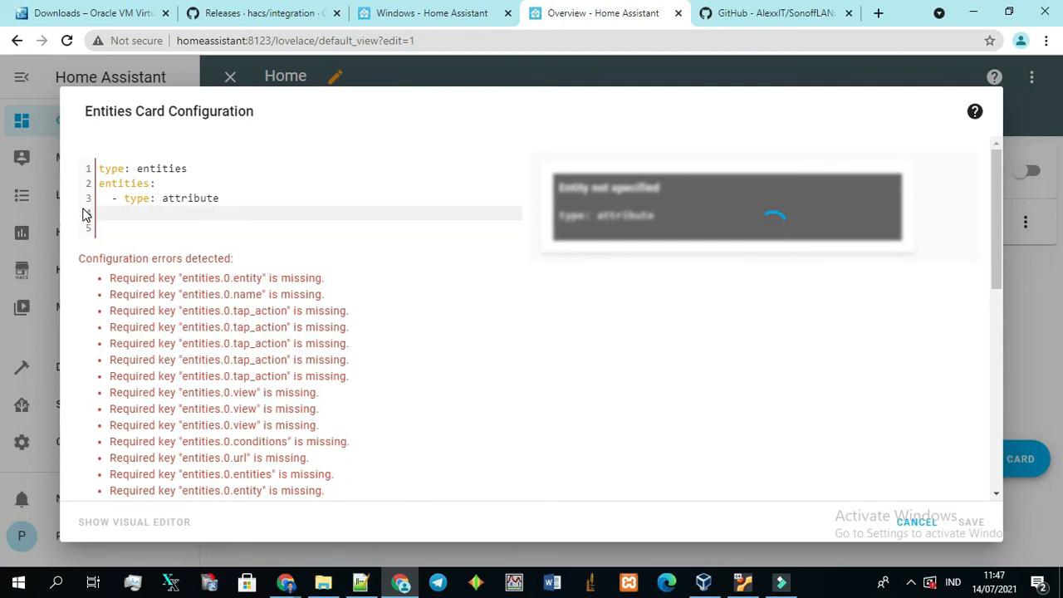
# Set the attribute row's entity to switch.sonoff1 and its attribute to voltage.
pyautogui.write('entity: switch.sonoff1')
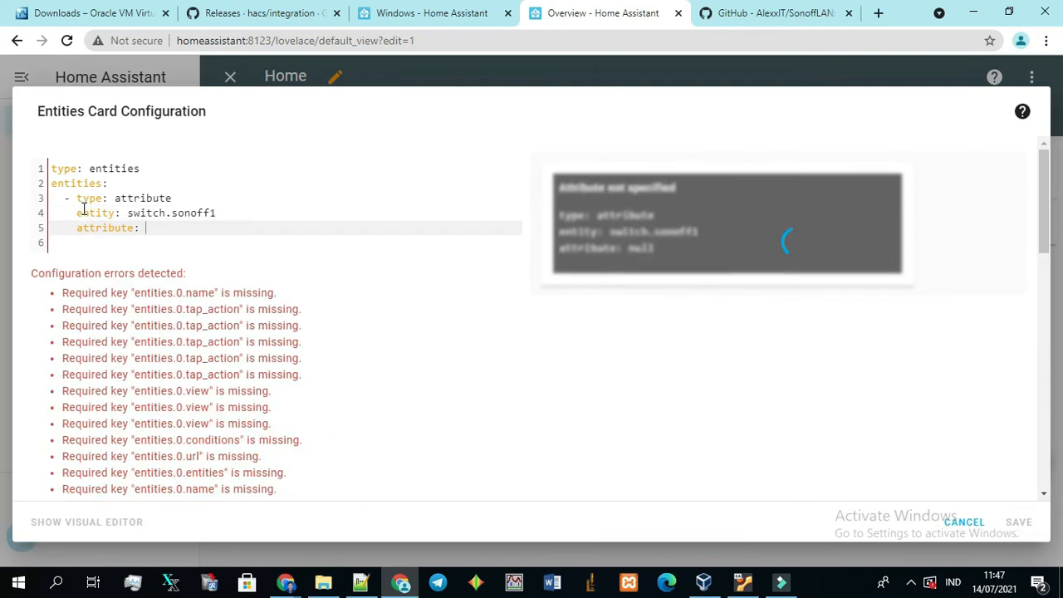
pyautogui.write('vo')
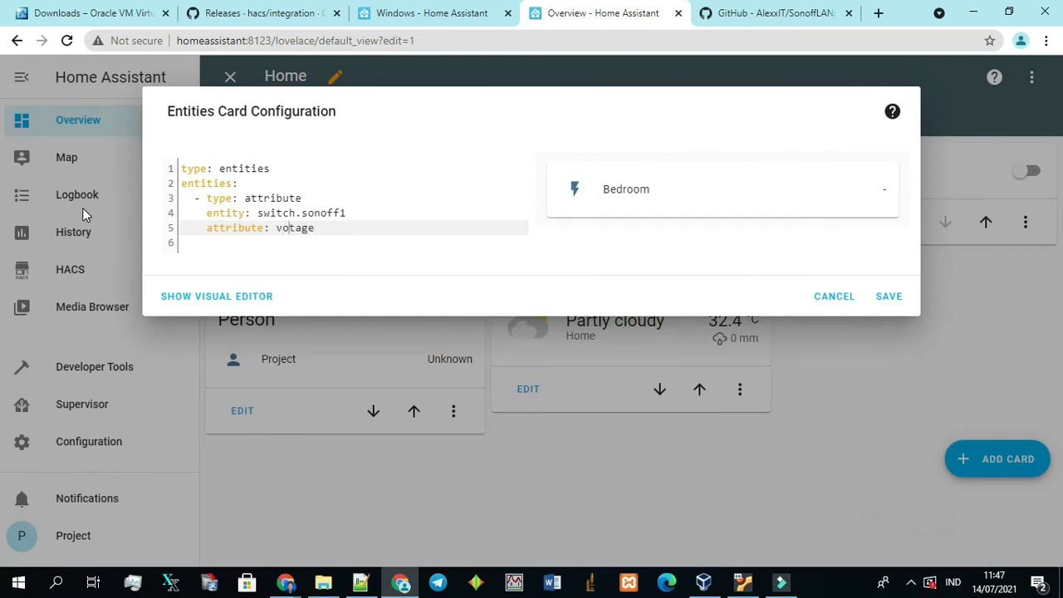
pyautogui.write('l')
pyautogui.click(378, 234)
pyautogui.press('Return')
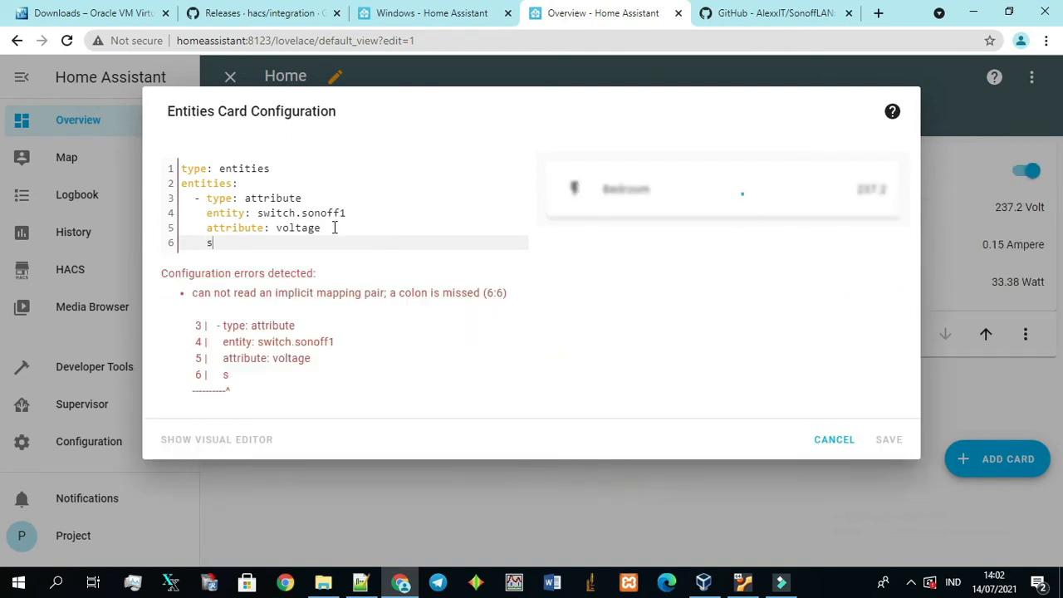
# Add a suffix of Volt to the voltage attribute row.
pyautogui.write('uffi')
pyautogui.write('x:')
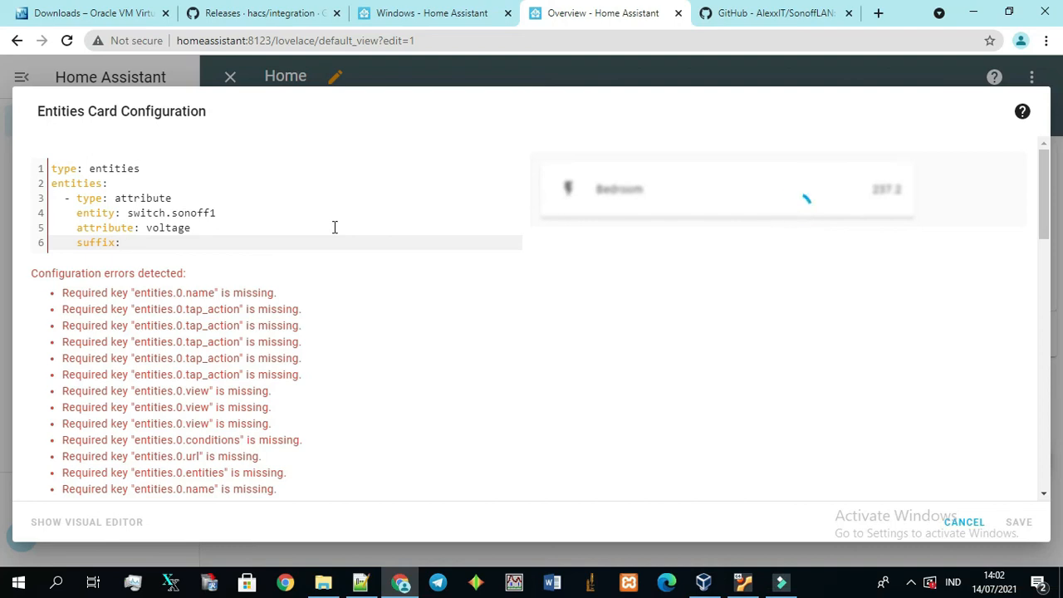
pyautogui.write(' Volt')
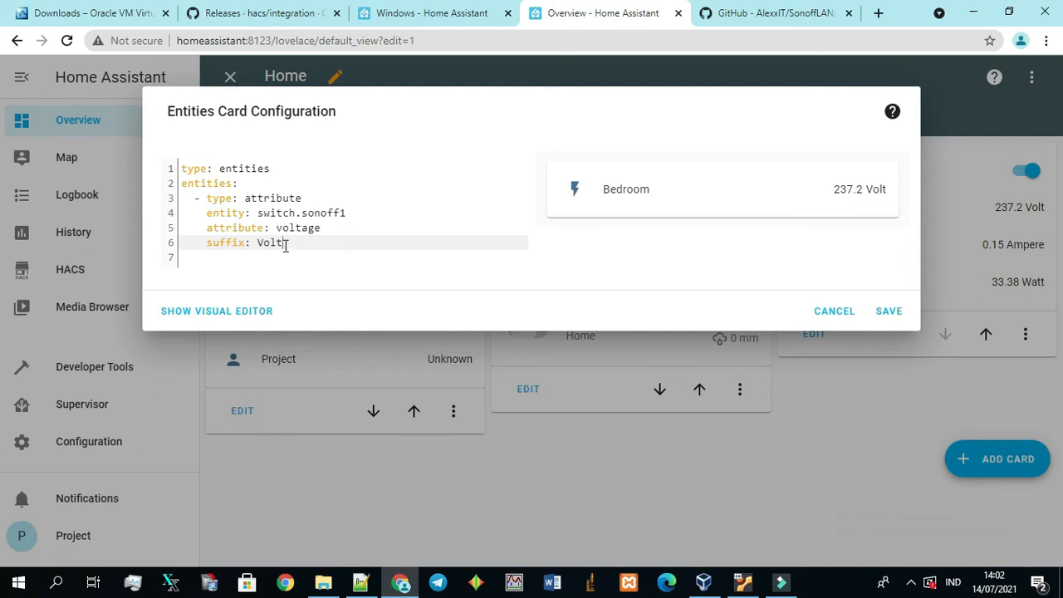
# Duplicate the voltage attribute row block below itself in the card YAML.
pyautogui.moveTo(287, 241); pyautogui.dragTo(175, 207)
pyautogui.hotkey('ctrl', 'c')
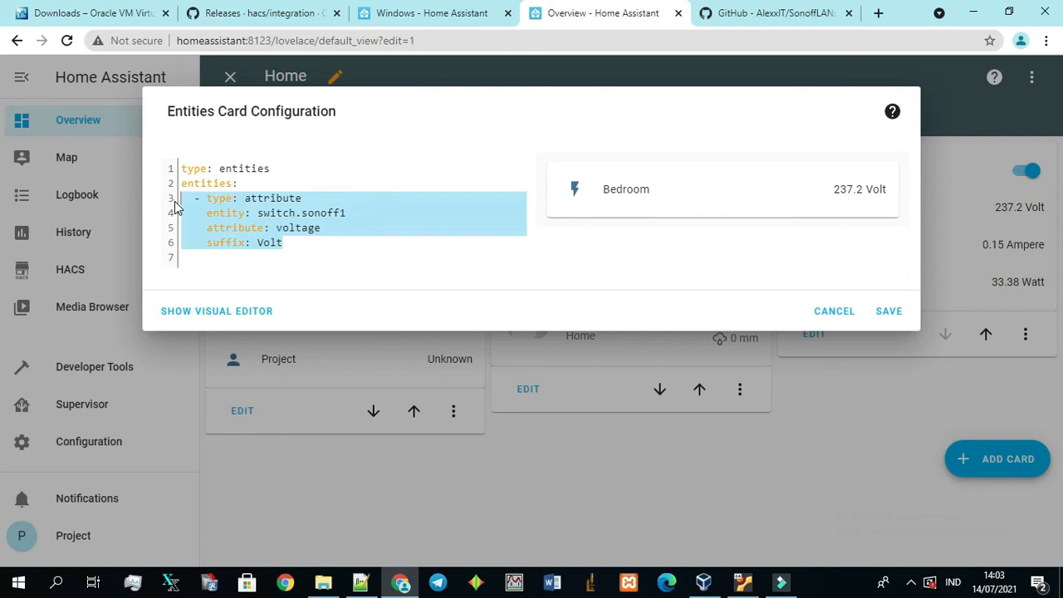
pyautogui.press('Right')
pyautogui.press('Return')
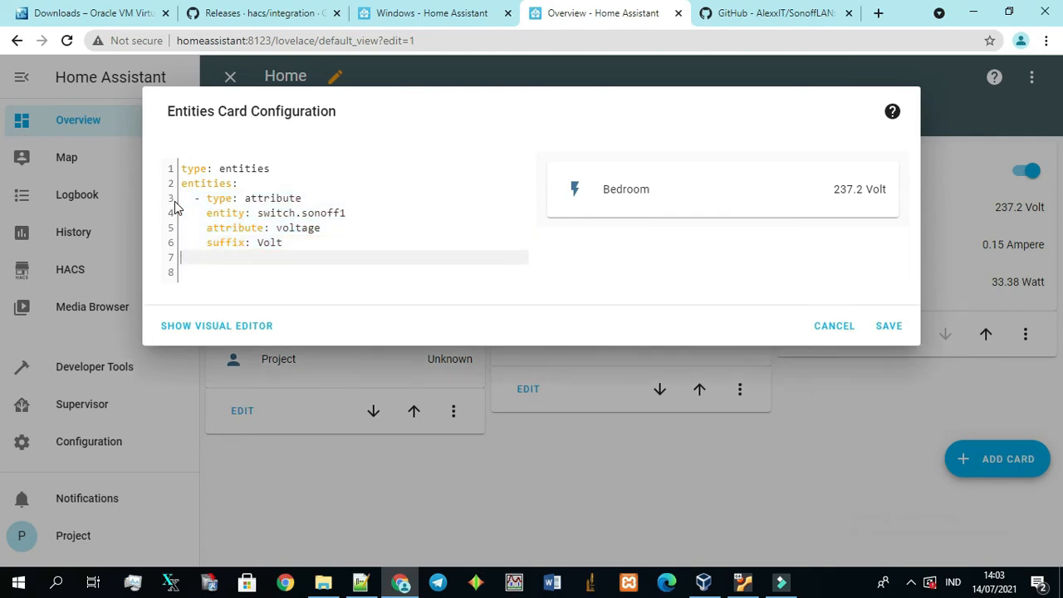
pyautogui.hotkey('ctrl', 'v')
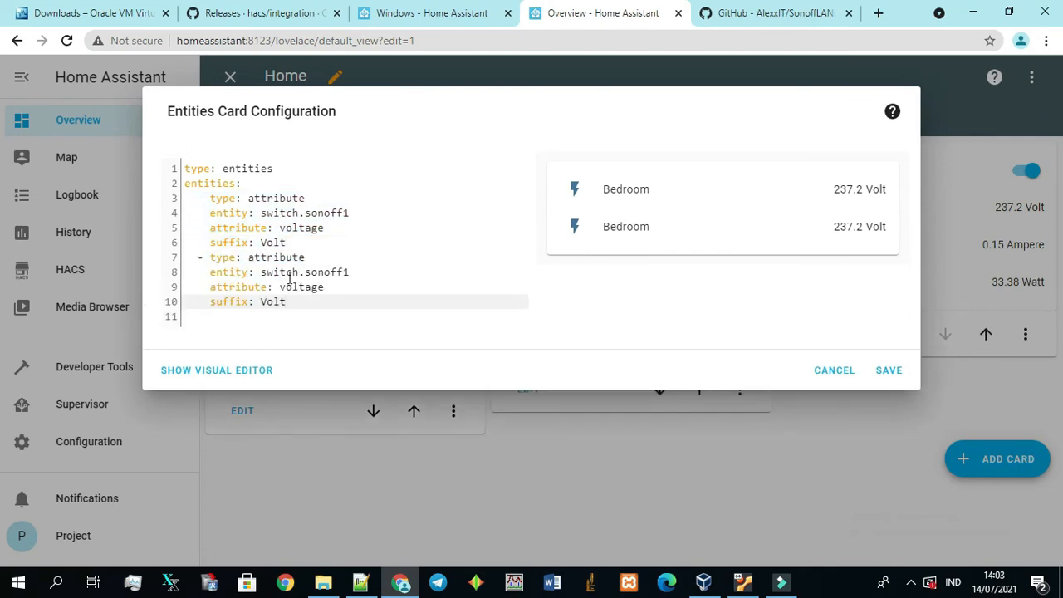
# Change the duplicated row's attribute to current and its suffix to Ampere.
pyautogui.moveTo(325, 286); pyautogui.dragTo(282, 283)
pyautogui.write('cur')
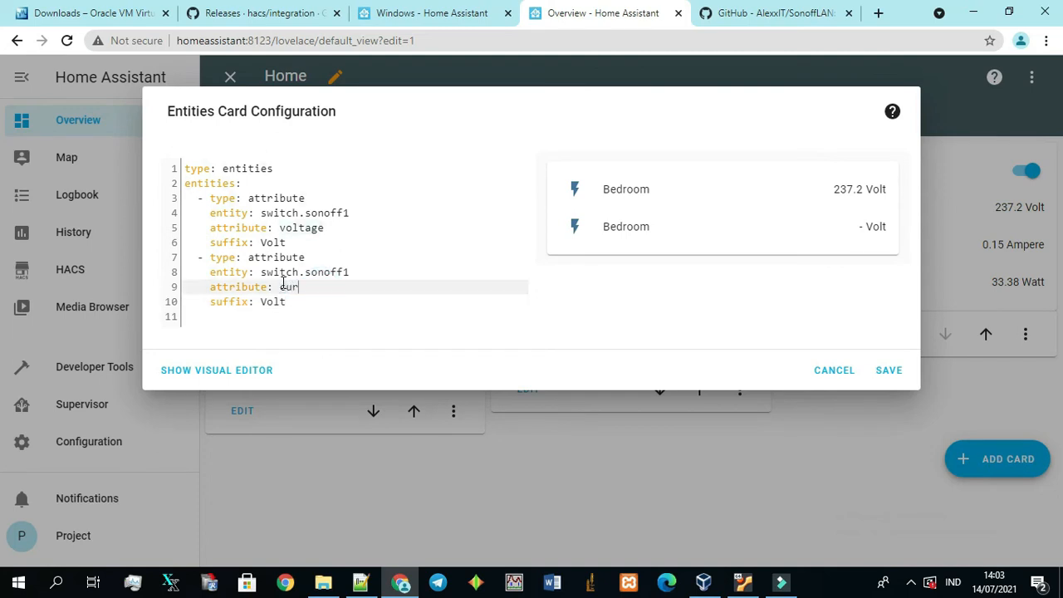
pyautogui.write('rent')
pyautogui.press('Down')
pyautogui.press('BackSpace')
pyautogui.press('BackSpace')
pyautogui.press('BackSpace')
pyautogui.press('BackSpace')
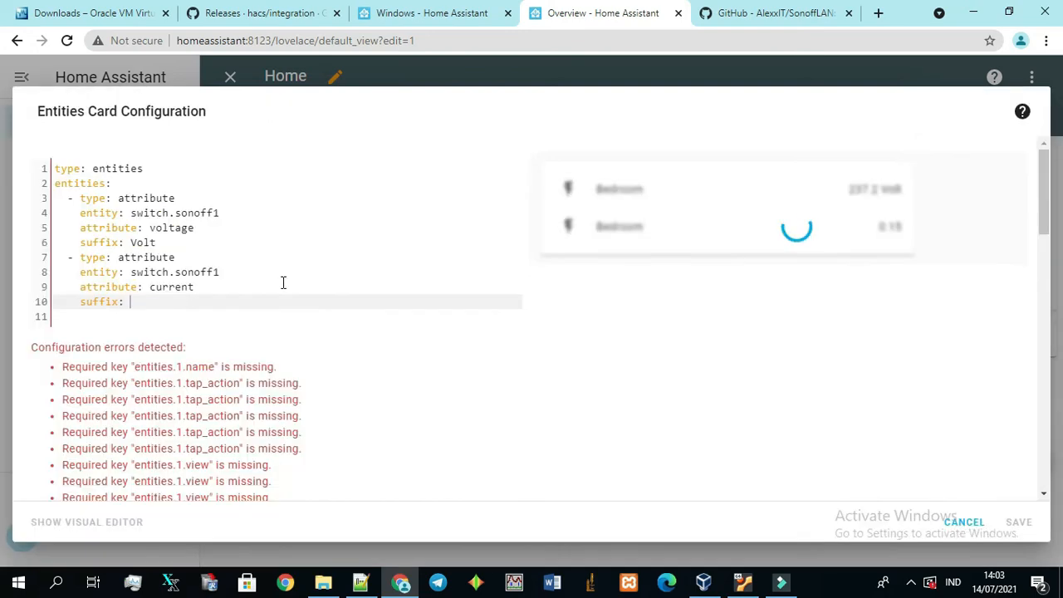
pyautogui.write('Ampere')
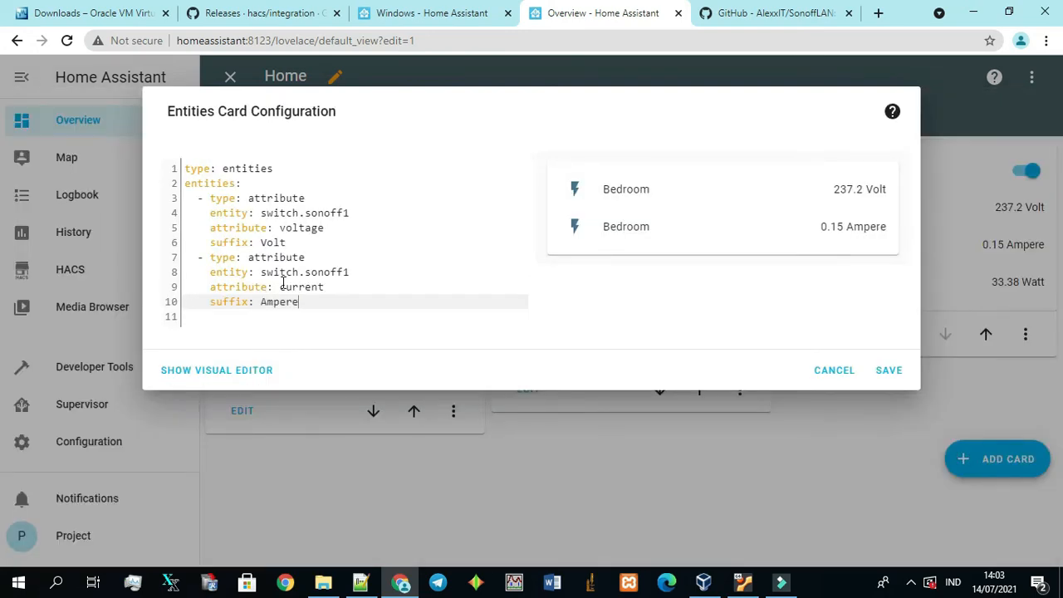
# Add a third attribute row for switch.sonoff1 with attribute power and suffix Watt.
pyautogui.press('Return')
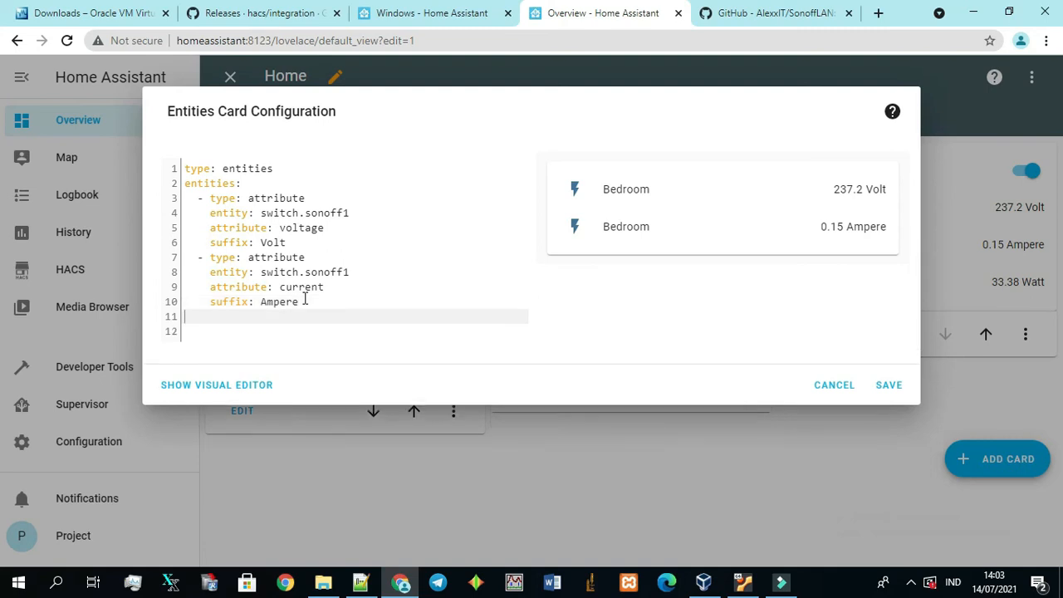
pyautogui.hotkey('ctrl', 'v')
pyautogui.moveTo(324, 347); pyautogui.dragTo(285, 348)
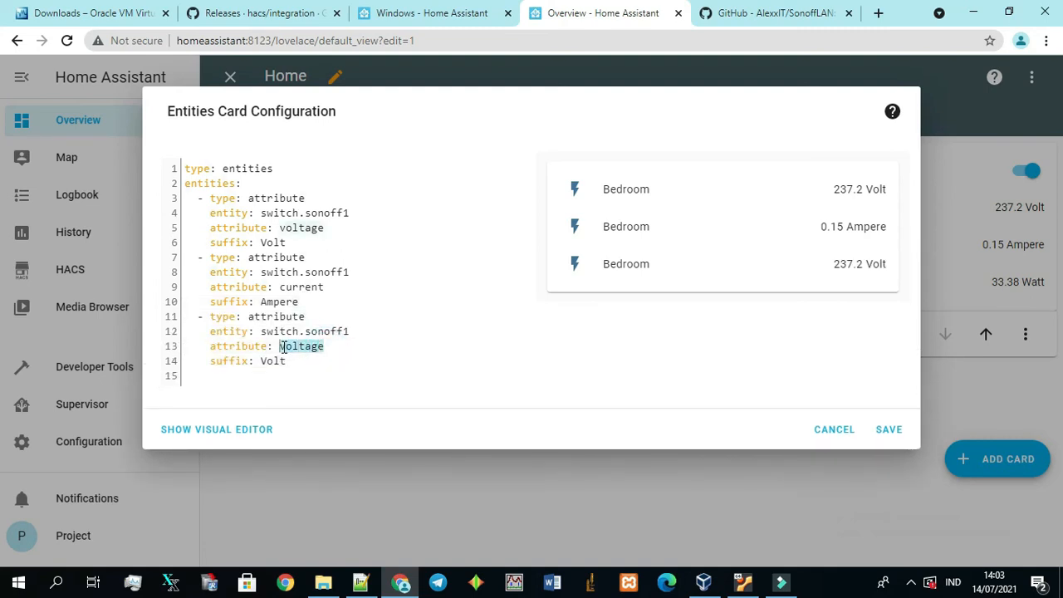
pyautogui.write('power')
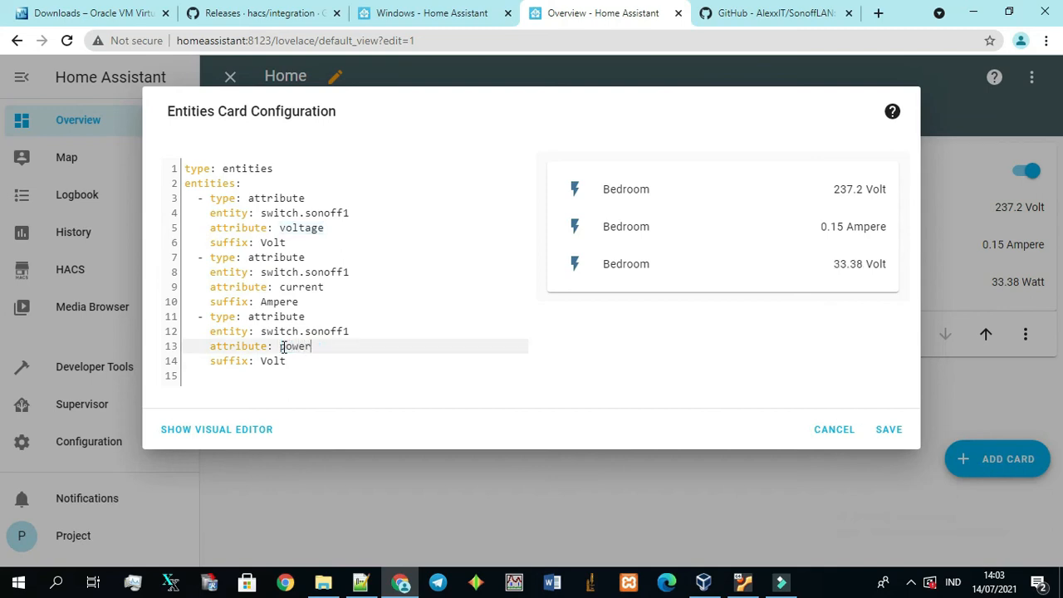
pyautogui.press('Down')
pyautogui.press('BackSpace')
pyautogui.press('BackSpace')
pyautogui.press('BackSpace')
pyautogui.press('BackSpace')
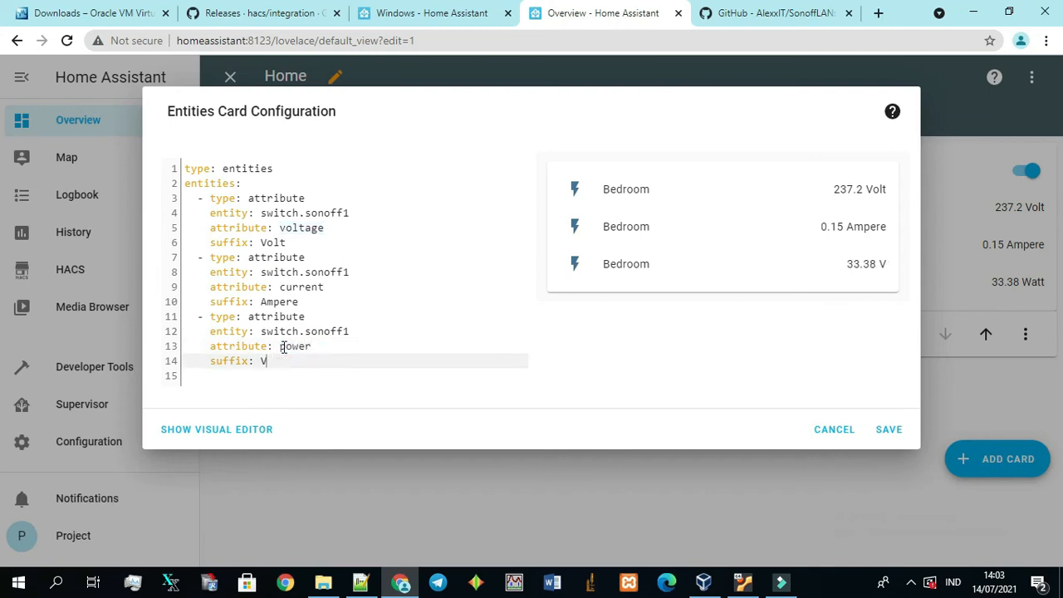
pyautogui.write('Watt')
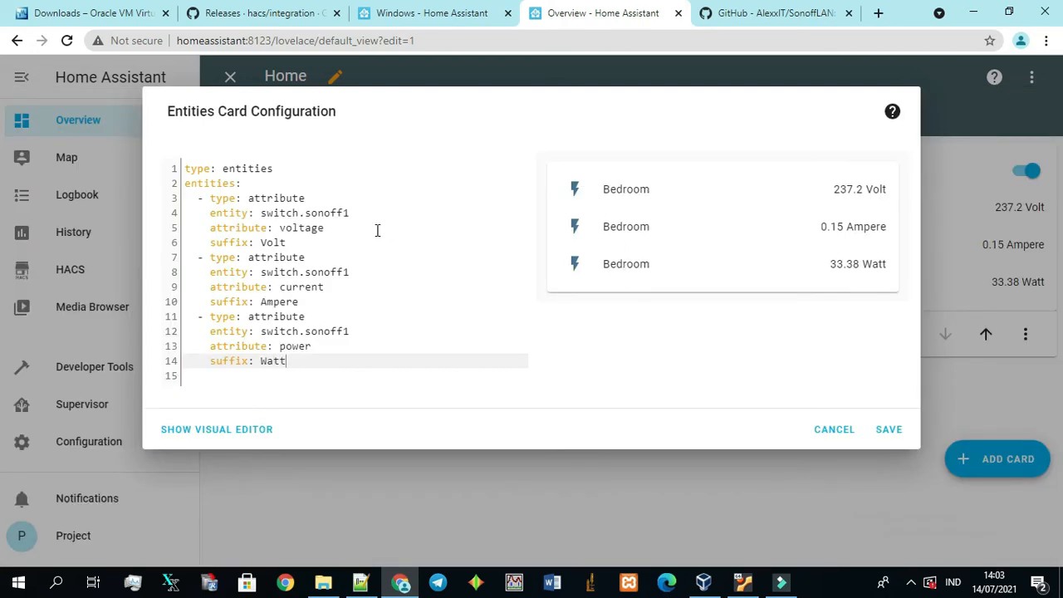
# Add a name of Tegangan to the voltage attribute row.
pyautogui.click(302, 242)
pyautogui.press('Return')
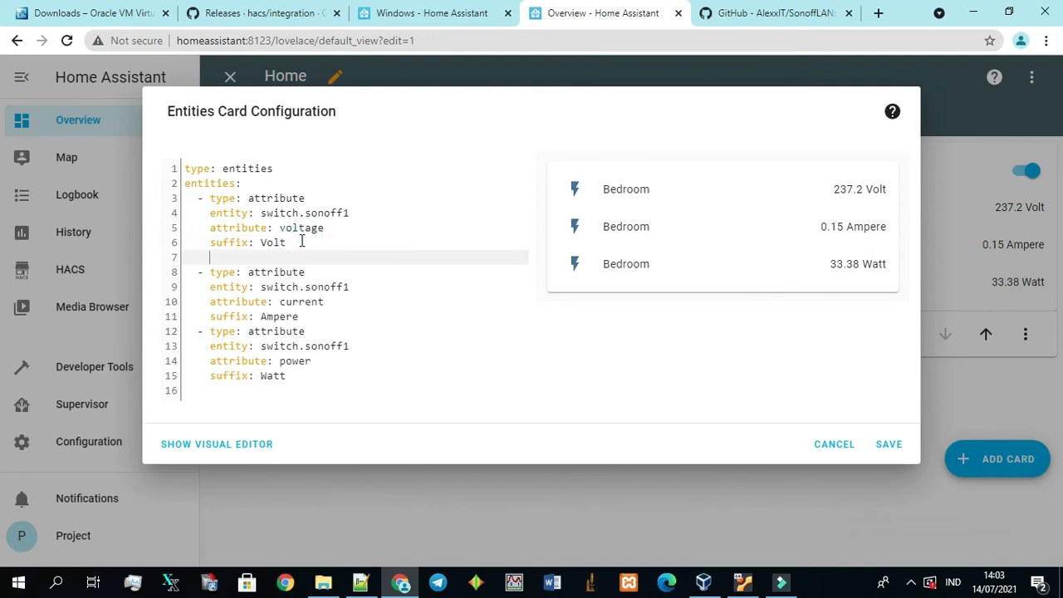
pyautogui.write('name ')
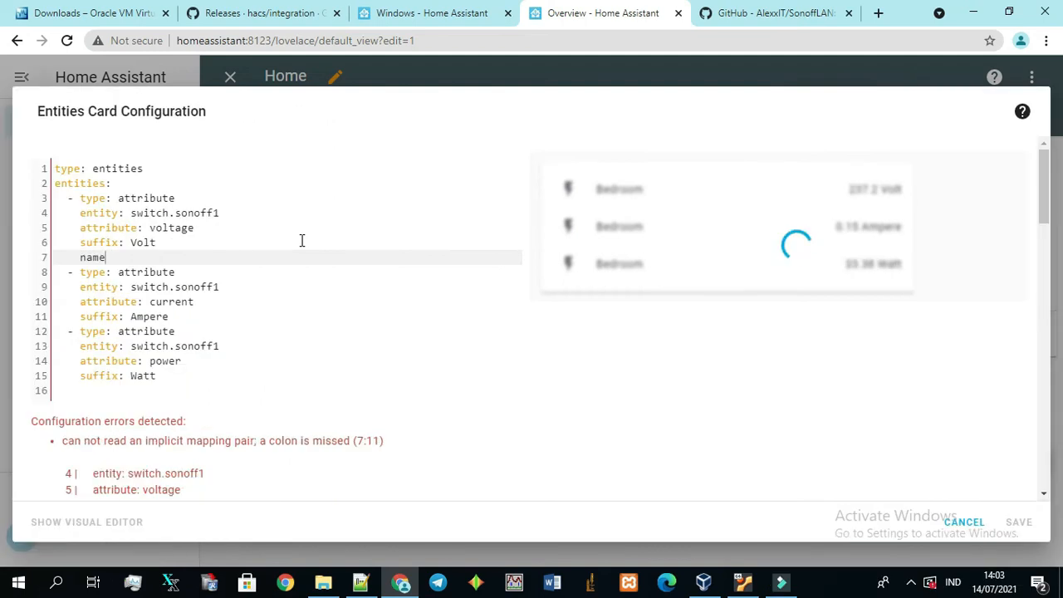
pyautogui.write(':')
pyautogui.write('Tegangan')
# Delete the new name lines from the current and voltage attribute rows.
pyautogui.click(302, 316)
pyautogui.press('Return')
pyautogui.write('name:')
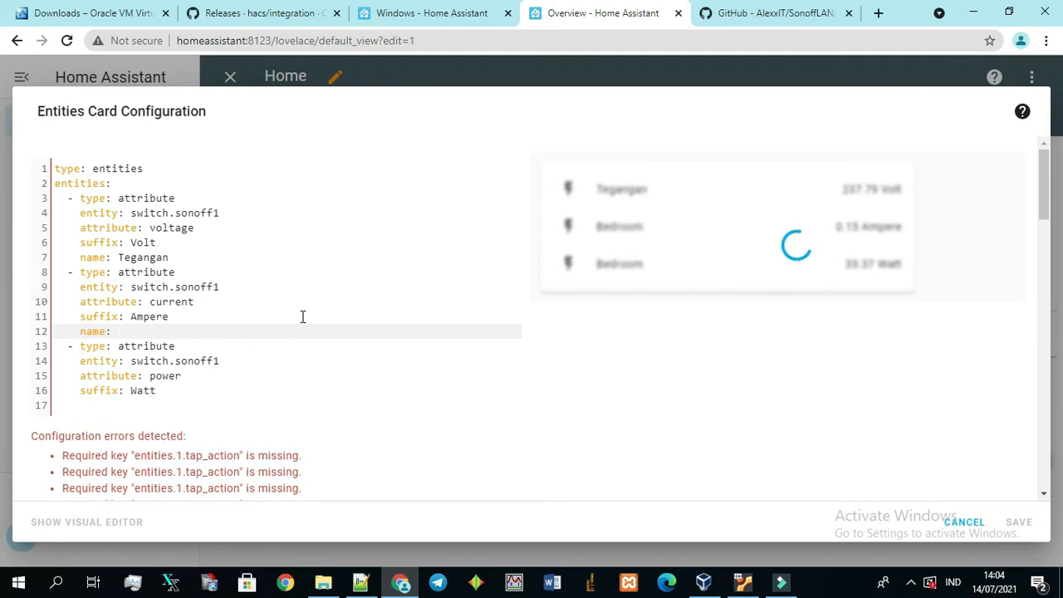
pyautogui.press('BackSpace')
pyautogui.press('BackSpace')
pyautogui.press('BackSpace')
pyautogui.press('BackSpace')
pyautogui.press('BackSpace')
pyautogui.press('BackSpace')
pyautogui.press('BackSpace')
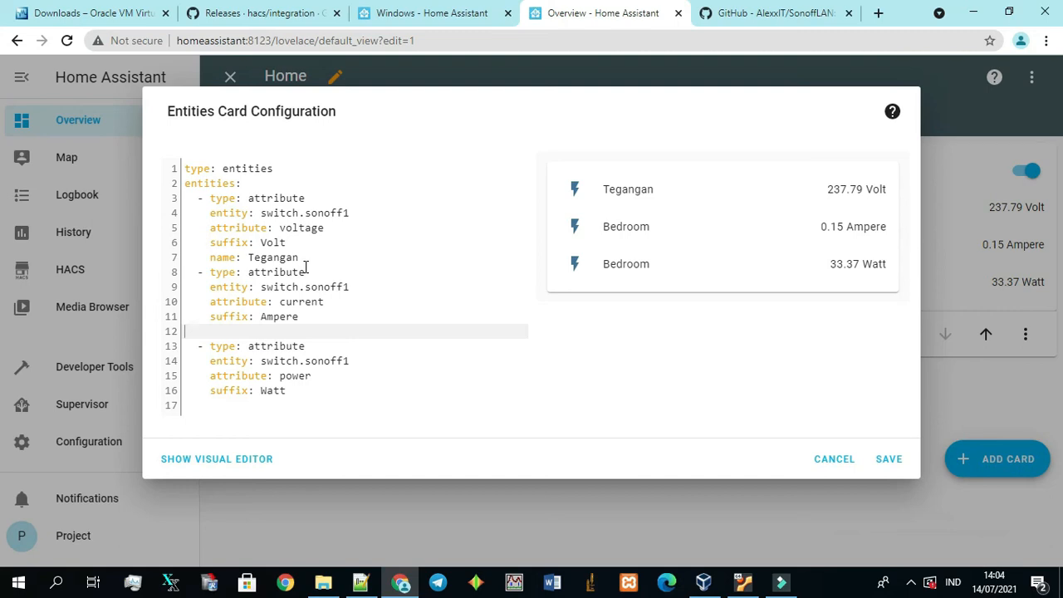
pyautogui.press('BackSpace')
pyautogui.moveTo(307, 260); pyautogui.dragTo(303, 244)
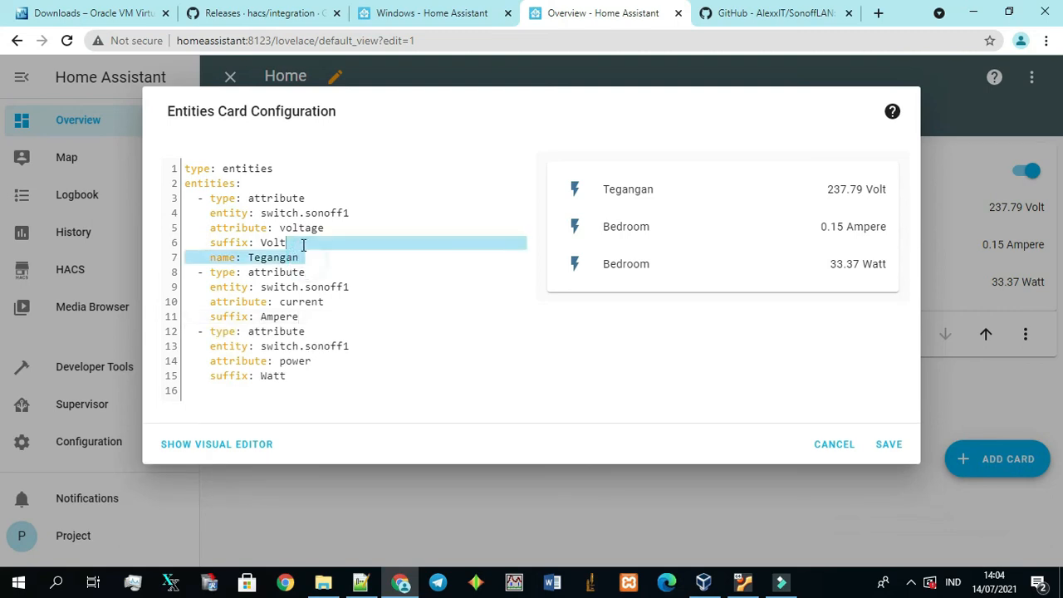
pyautogui.press('BackSpace')
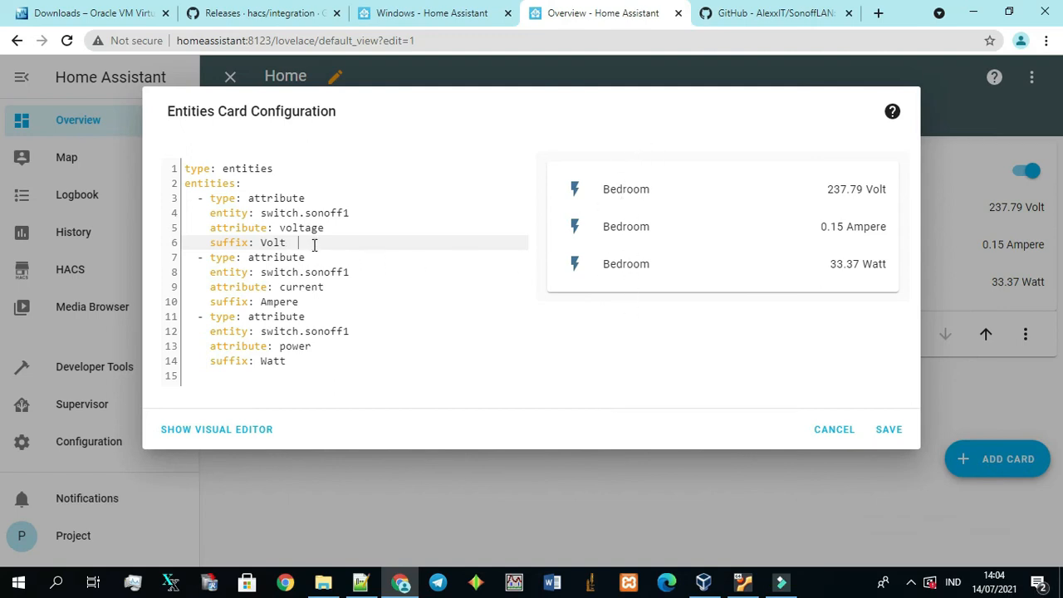
# Name the voltage attribute row Tegangan.
pyautogui.press('Return')
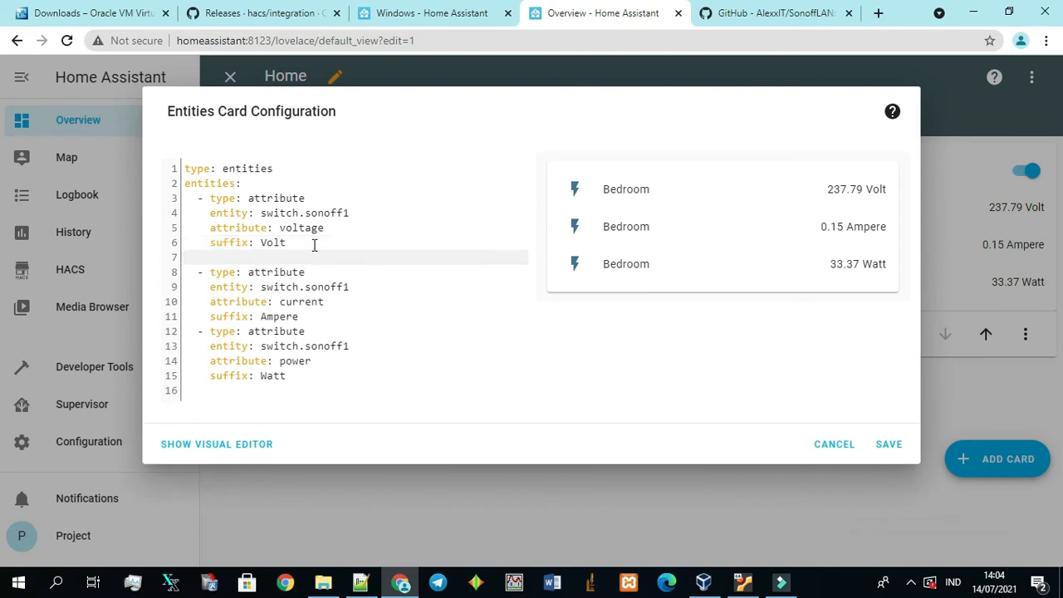
pyautogui.write('name:')
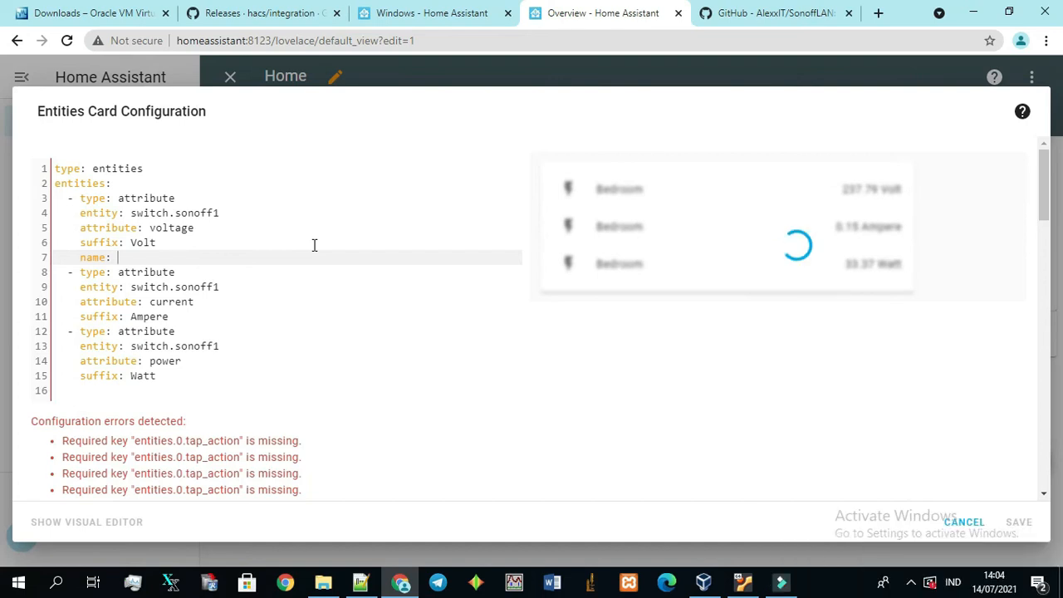
pyautogui.write(' Tegangan')
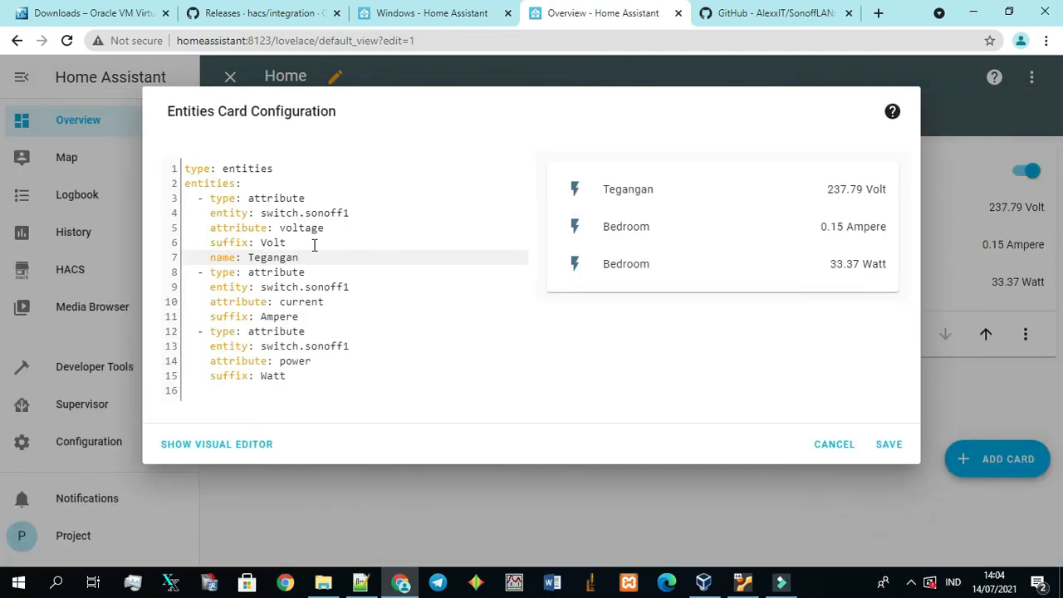
# Name the current attribute row Arus.
pyautogui.click(305, 309)
pyautogui.press('Return')
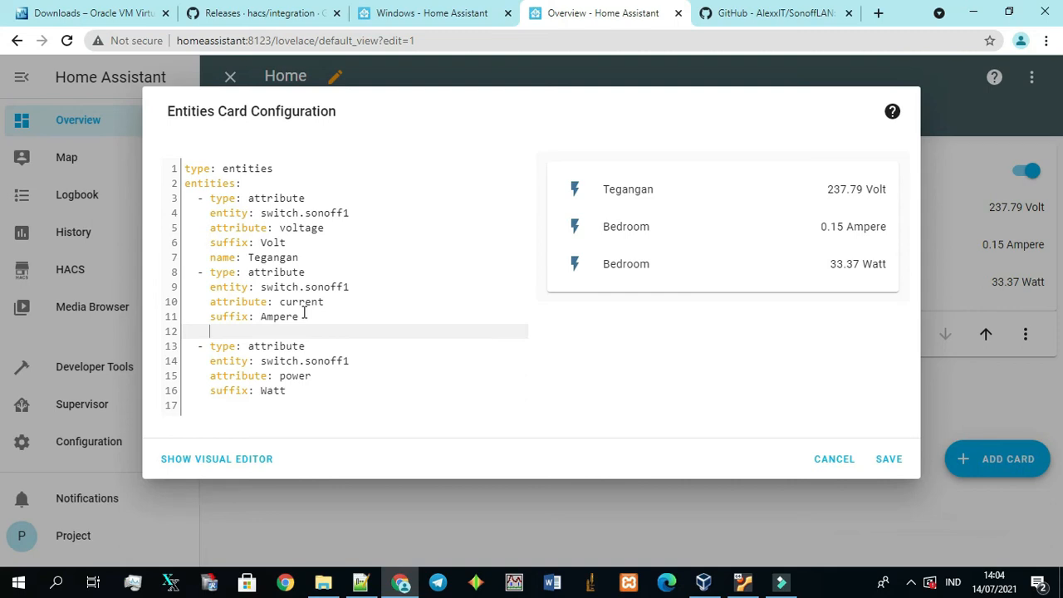
pyautogui.write('name: Arus')
# Name the power attribute row Daya Konsumsi.
pyautogui.click(295, 397)
pyautogui.press('Return')
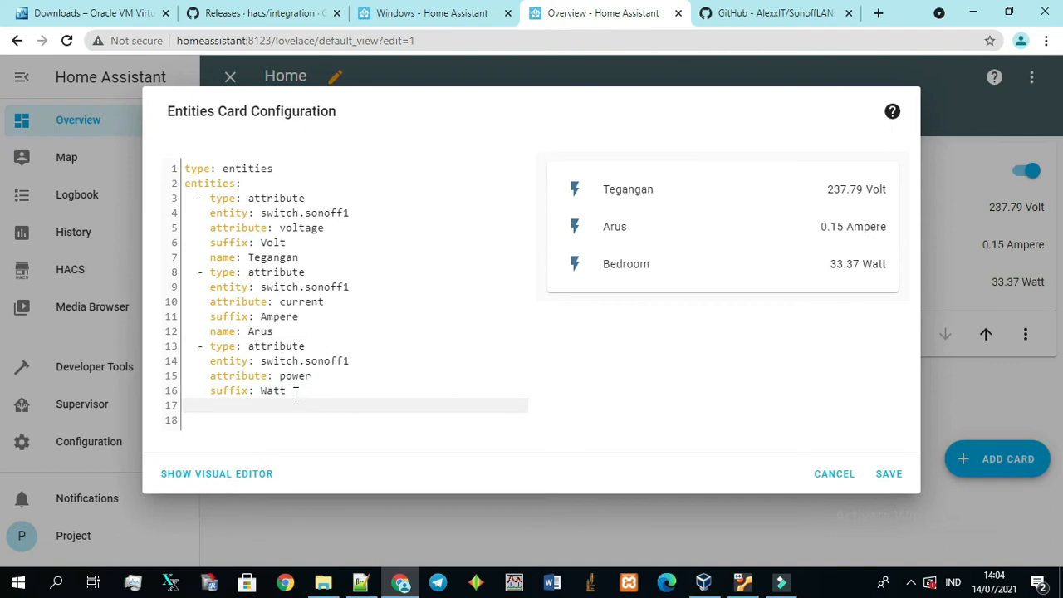
pyautogui.write('name:')
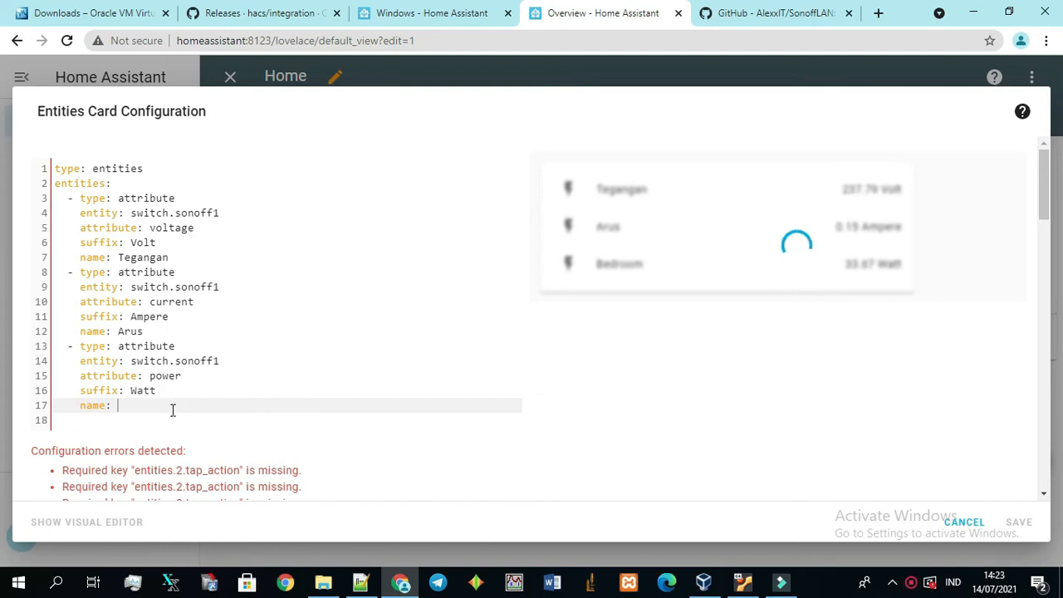
pyautogui.write('Daya')
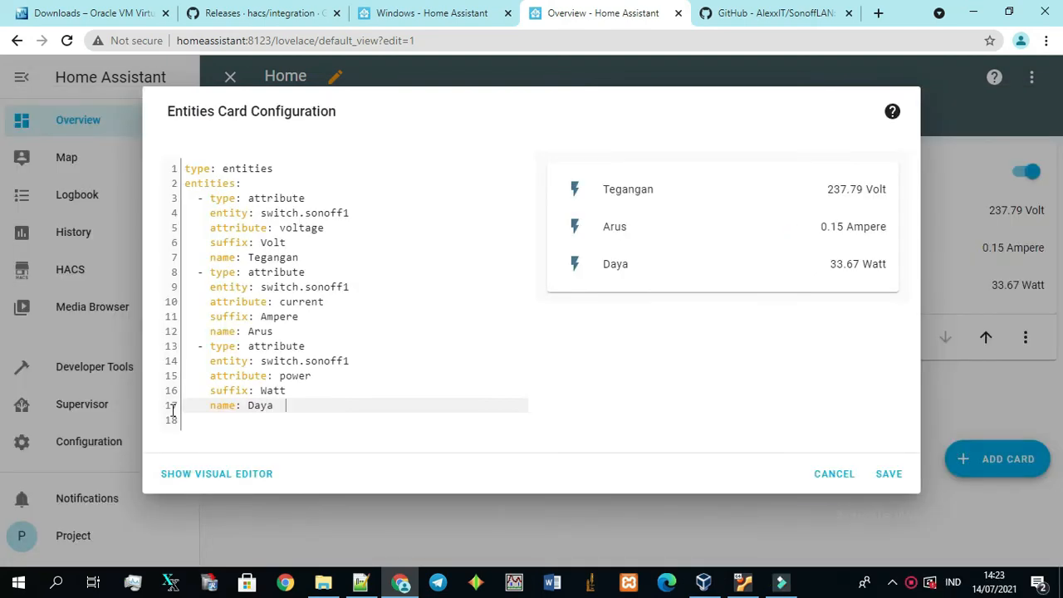
pyautogui.write(' Konsumsi')
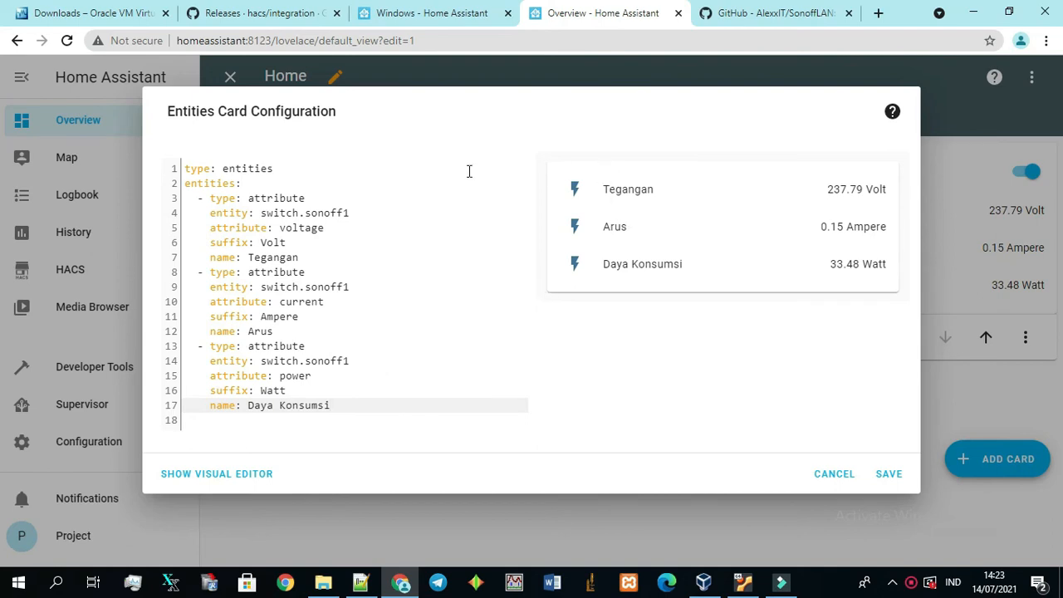
# Add a card title of Kamar Tidur at the top of the YAML.
pyautogui.click(184, 168)
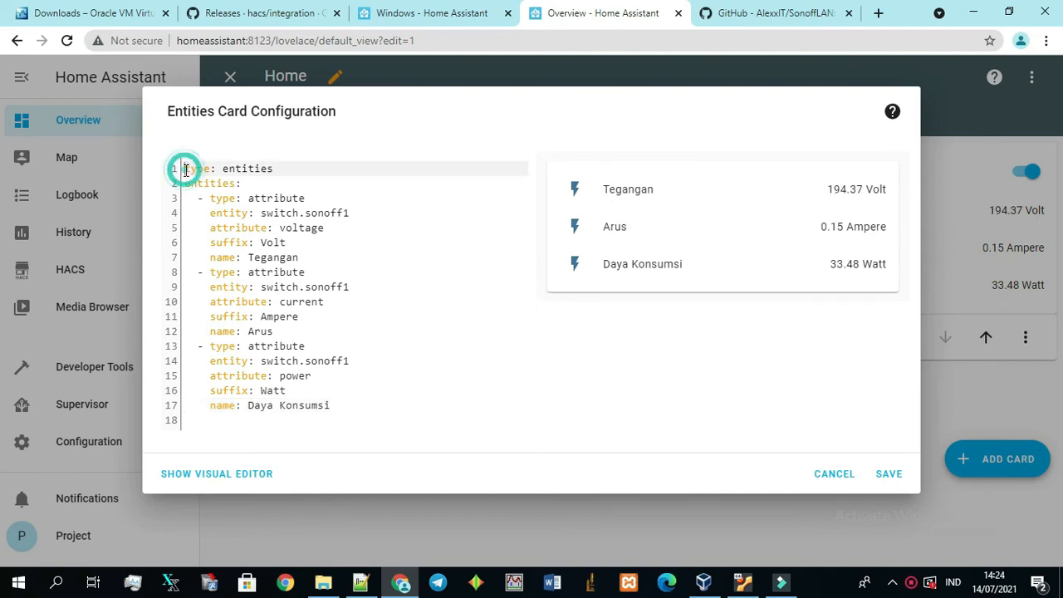
pyautogui.press('Return')
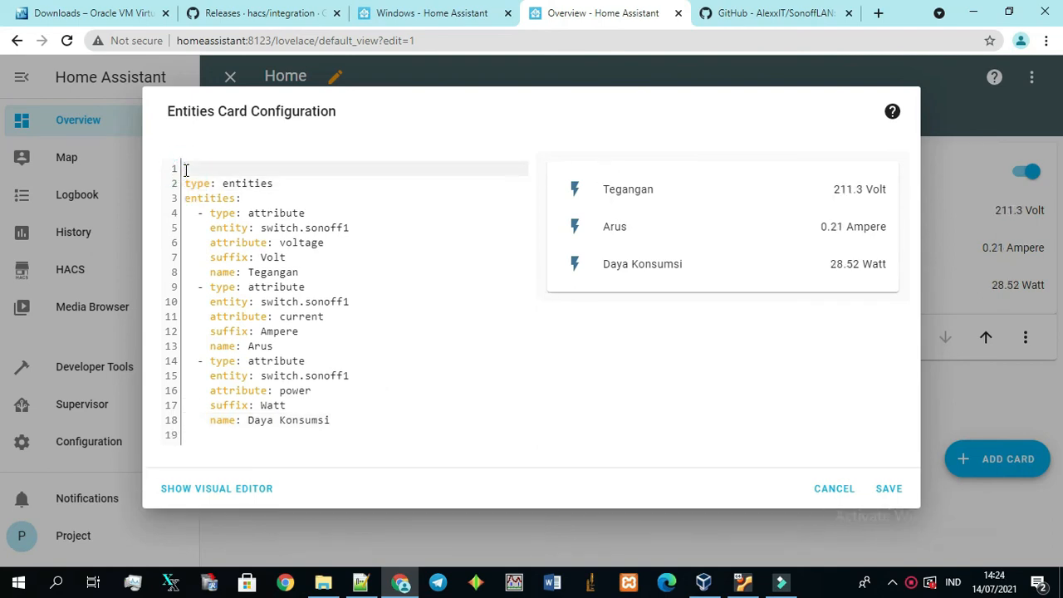
pyautogui.write('title')
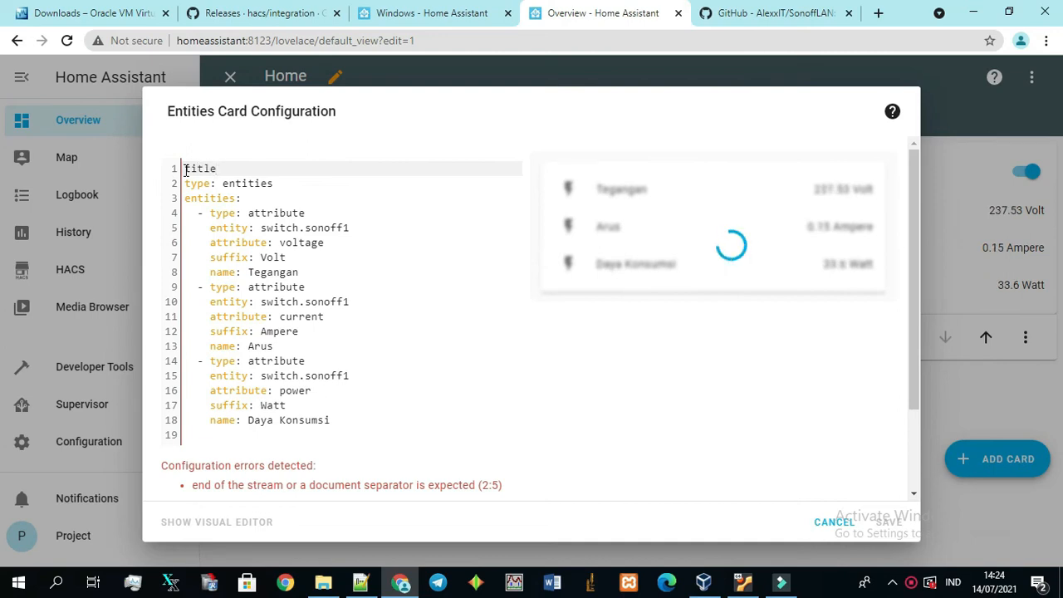
pyautogui.write(':')
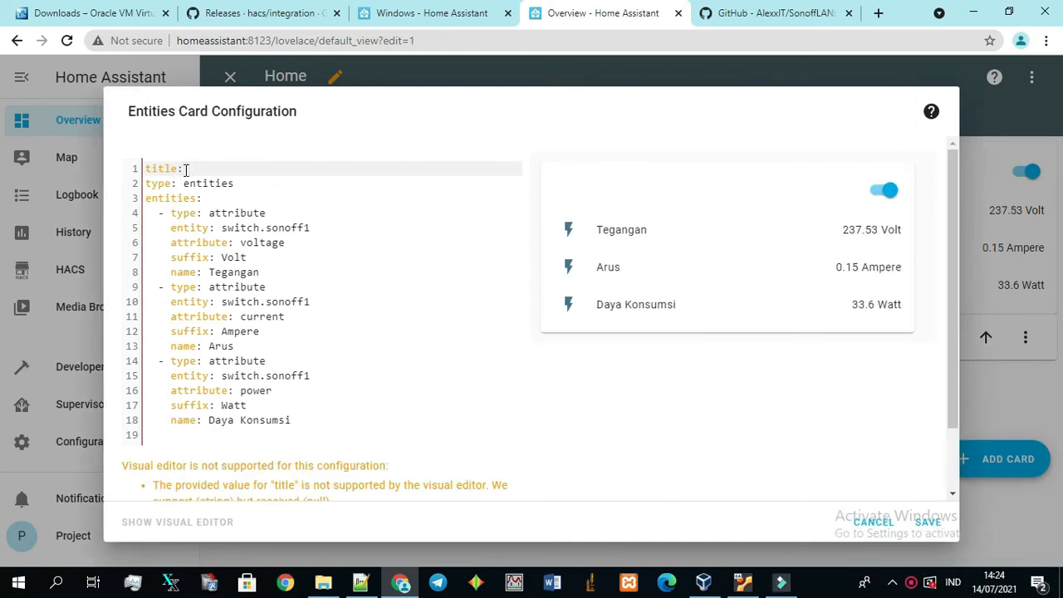
pyautogui.write(' Kama')
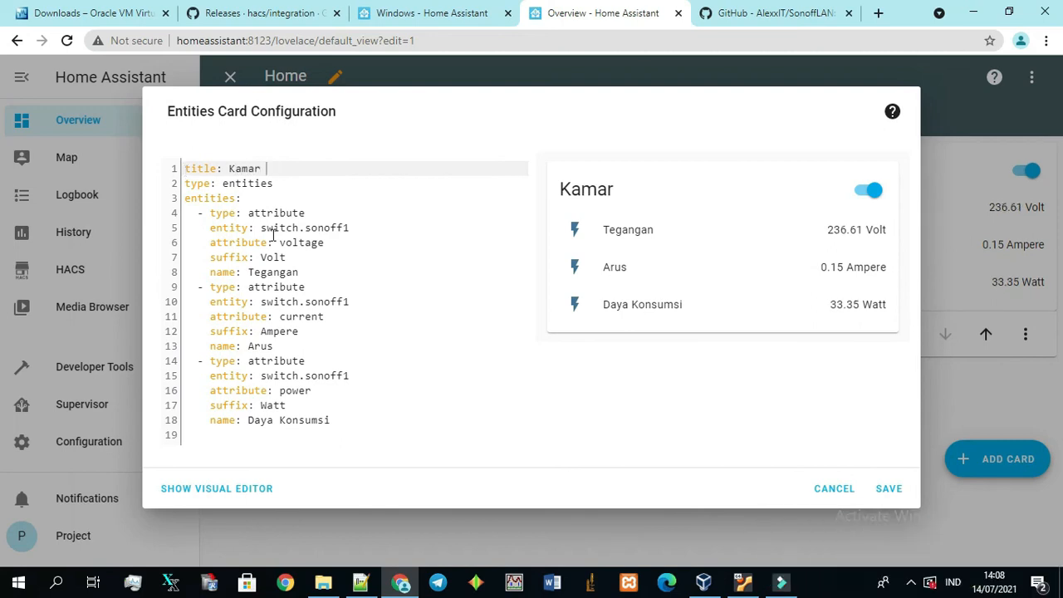
pyautogui.write('r Tidur')
# Save the card and test the Kamar Tidur switch toggle on the dashboard.
pyautogui.click(886, 492)
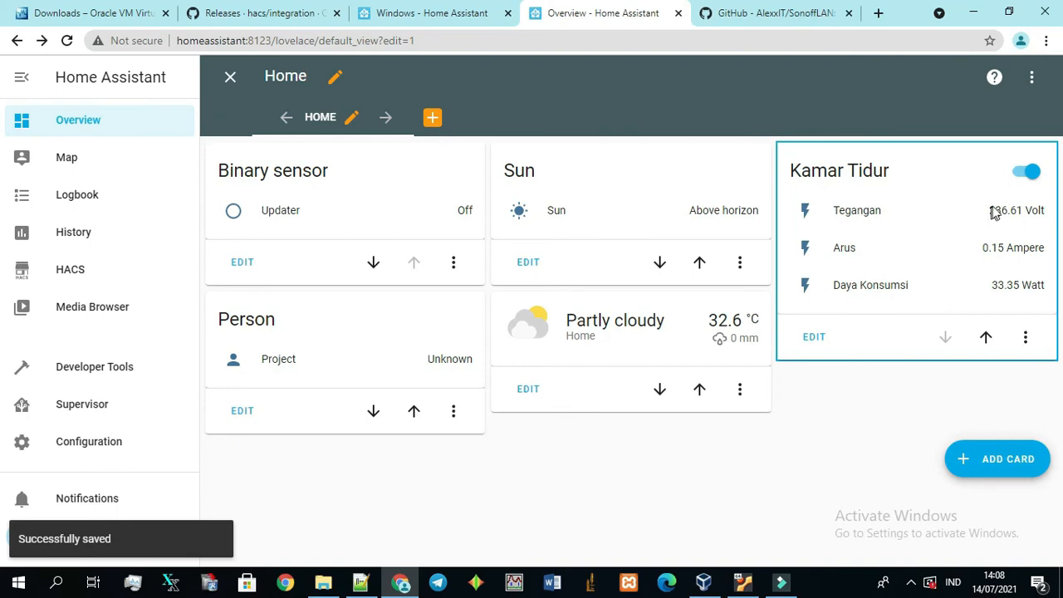
pyautogui.click(1026, 171)
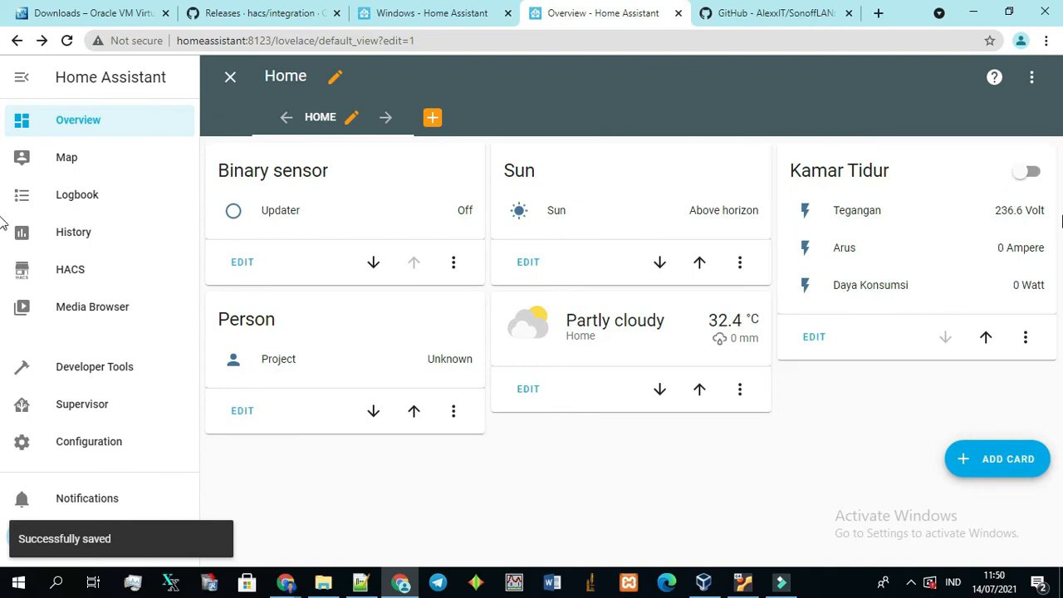
pyautogui.click(1028, 173)
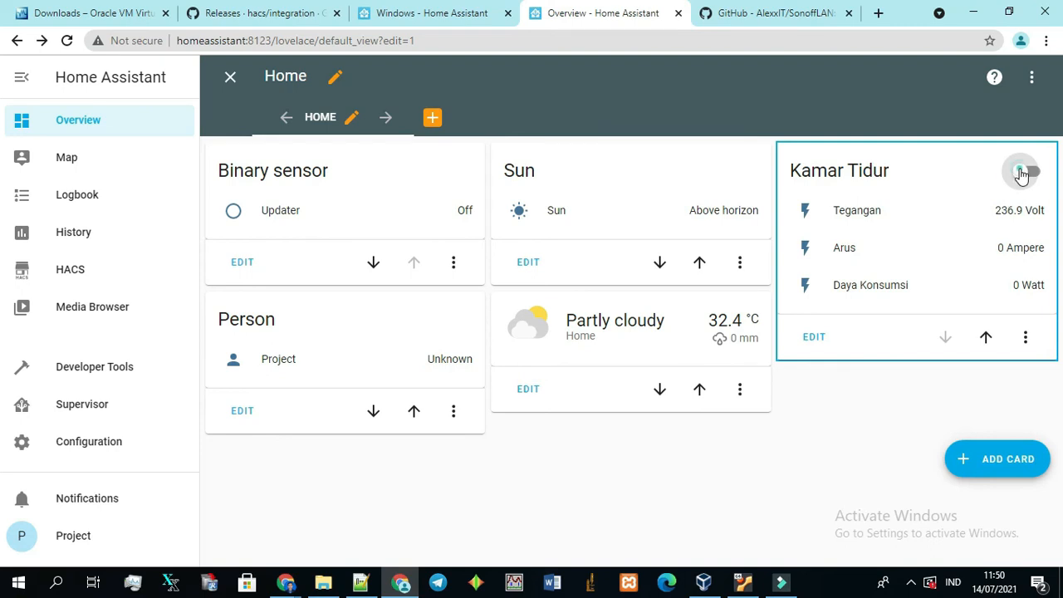
# Switch the Kamar Tidur toggle on and back off to check the readings.
pyautogui.click(1021, 173)
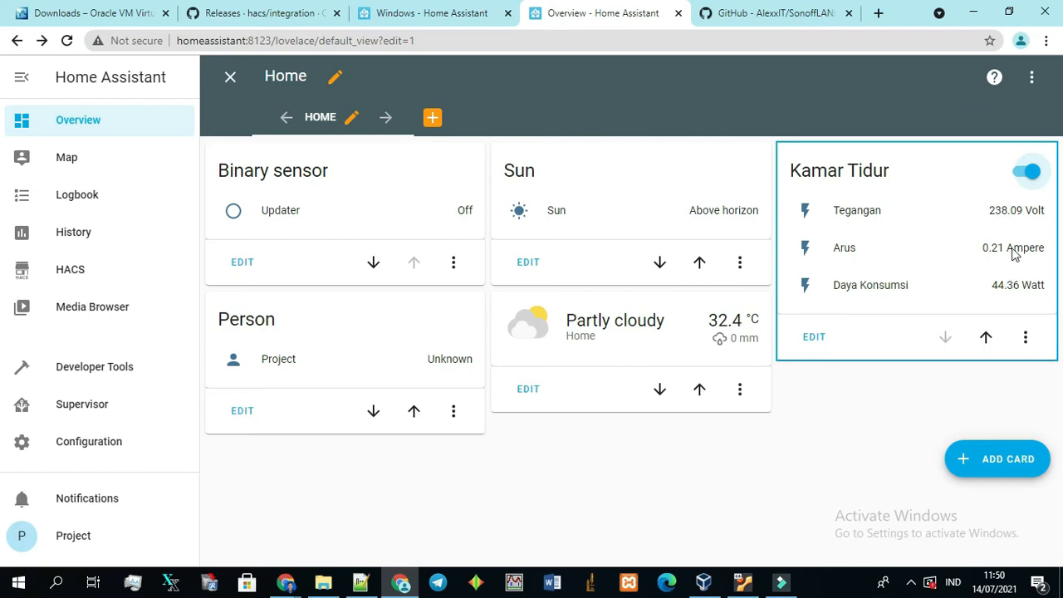
pyautogui.click(1028, 172)
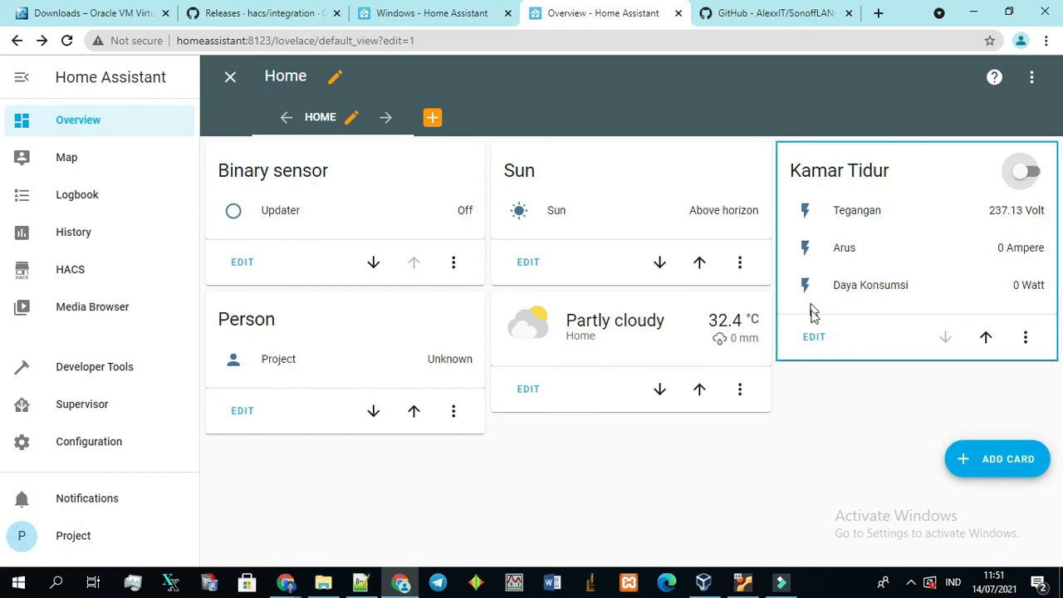
# Change the Bedroom switch entity's icon to hass:battery from the card editor, then close the editor.
pyautogui.click(813, 337)
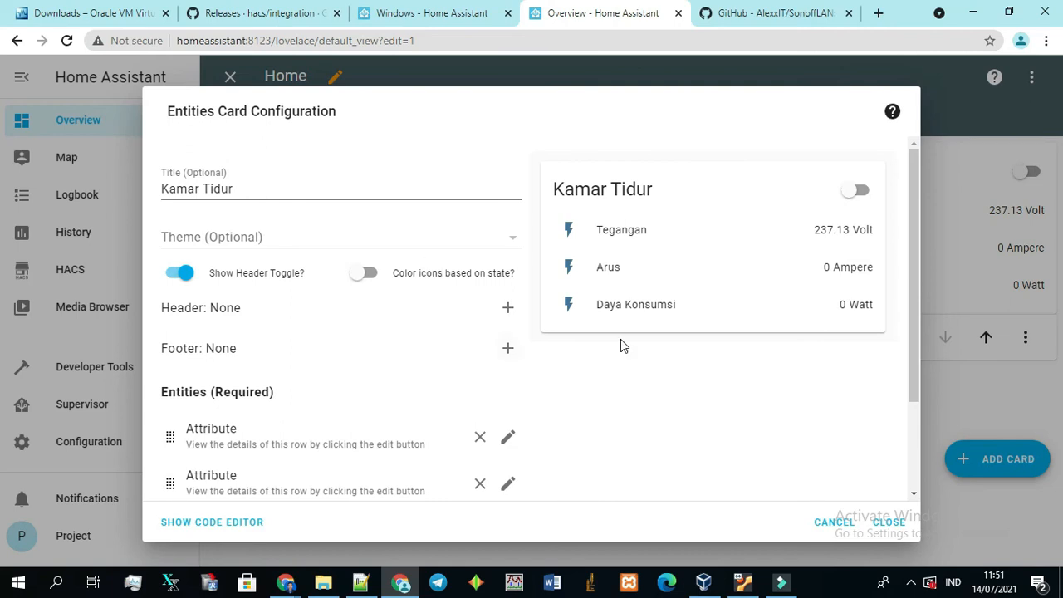
pyautogui.click(567, 230)
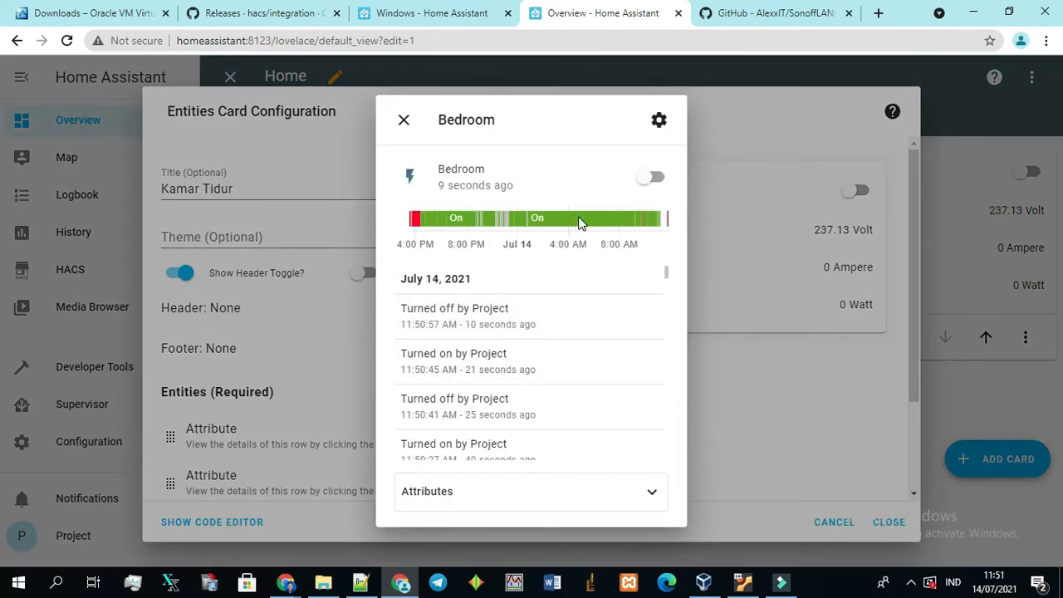
pyautogui.click(658, 123)
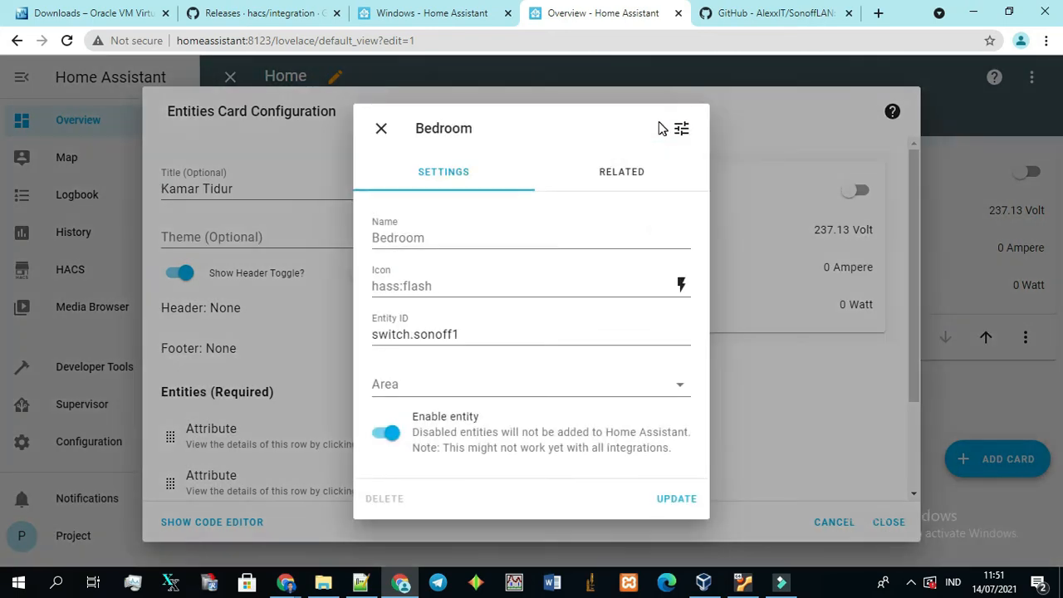
pyautogui.click(440, 282)
pyautogui.write('ha')
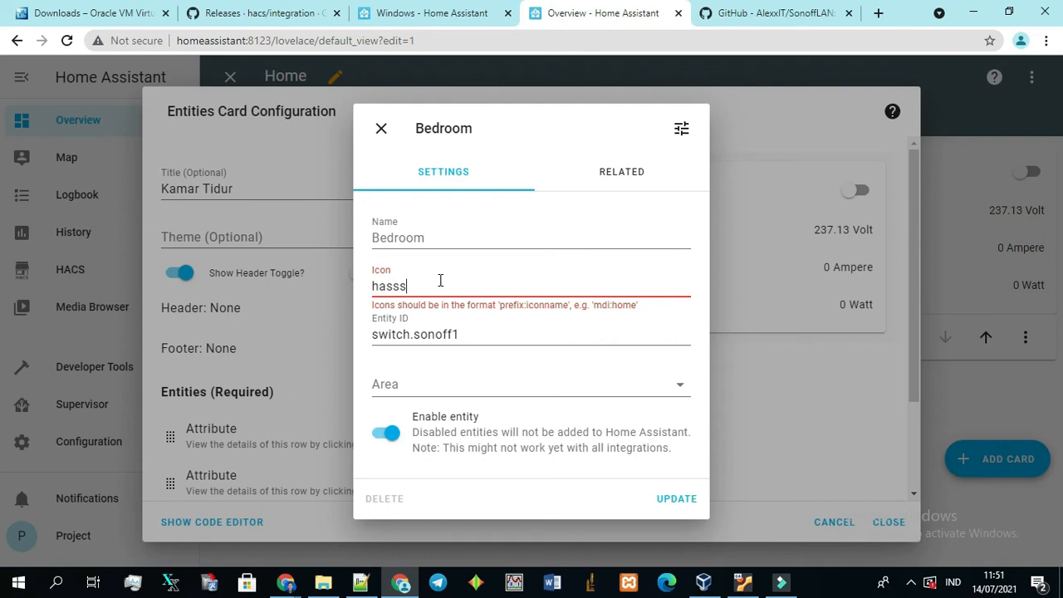
pyautogui.write('ss:battery')
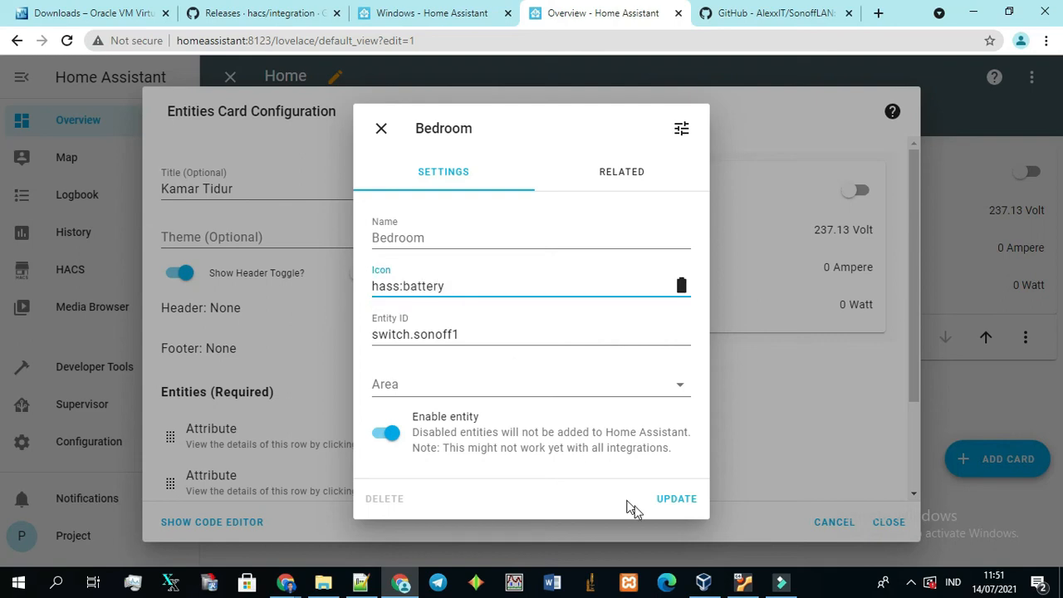
pyautogui.click(673, 499)
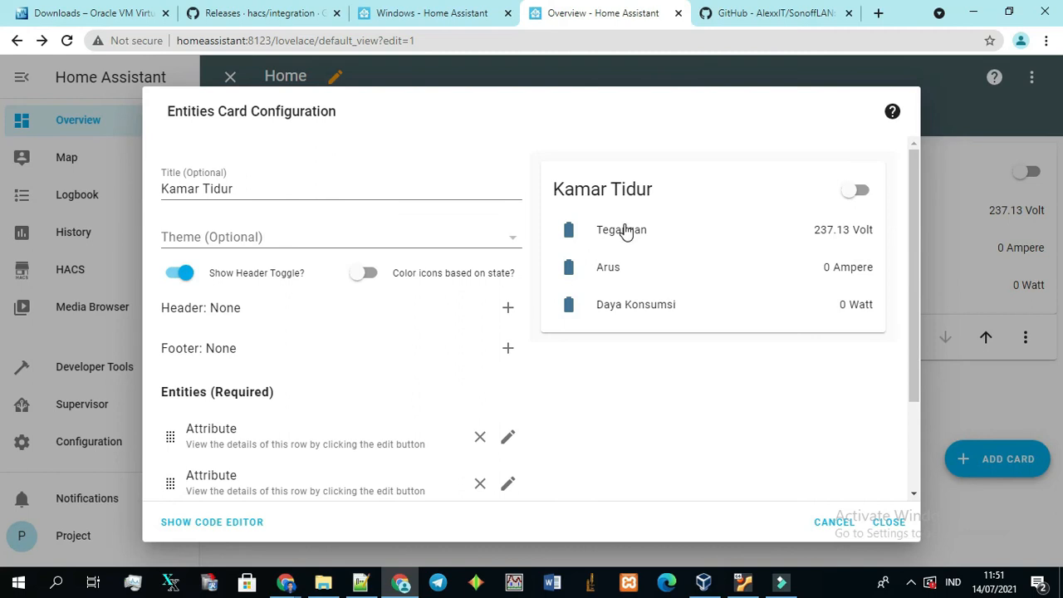
pyautogui.click(889, 521)
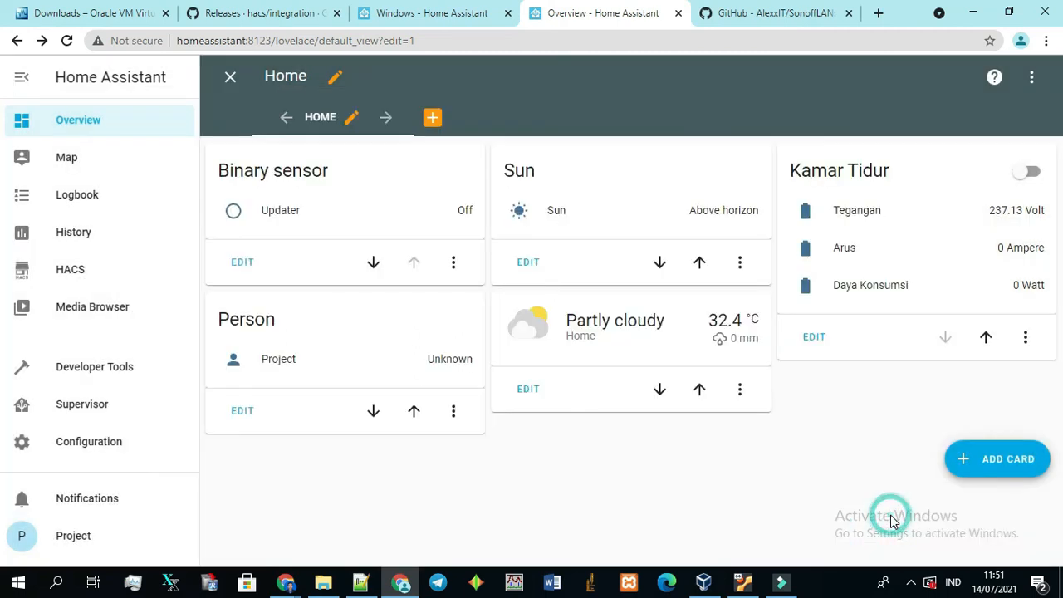
# Copy the sensors attribute list from the SonoffLAN README's sensors-from-device-attributes example.
pyautogui.click(777, 7)
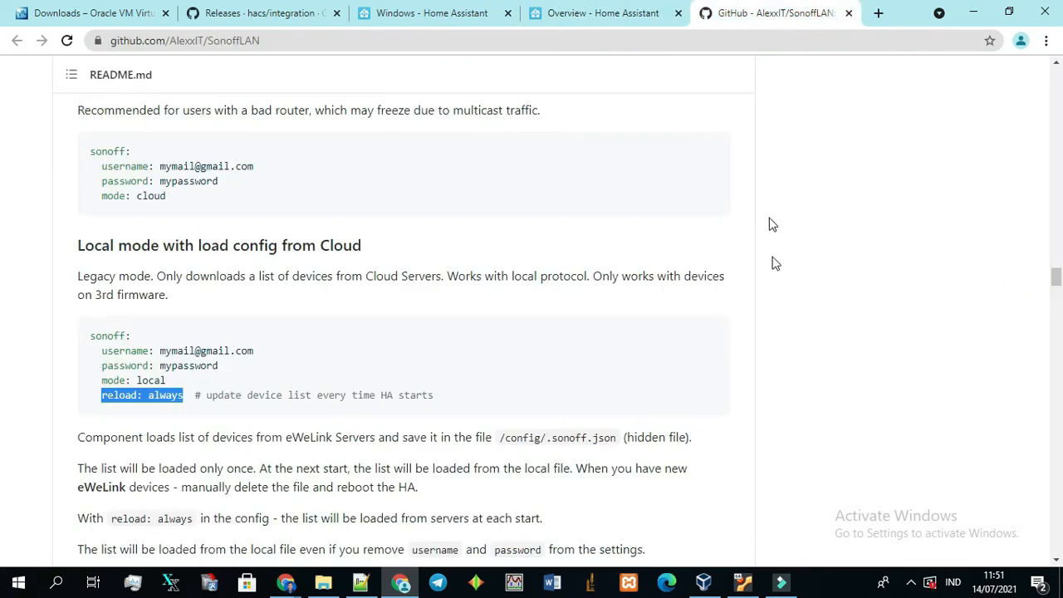
pyautogui.click(781, 301)
pyautogui.scroll(-1, 781, 301)
pyautogui.scroll(-10, 781, 304)
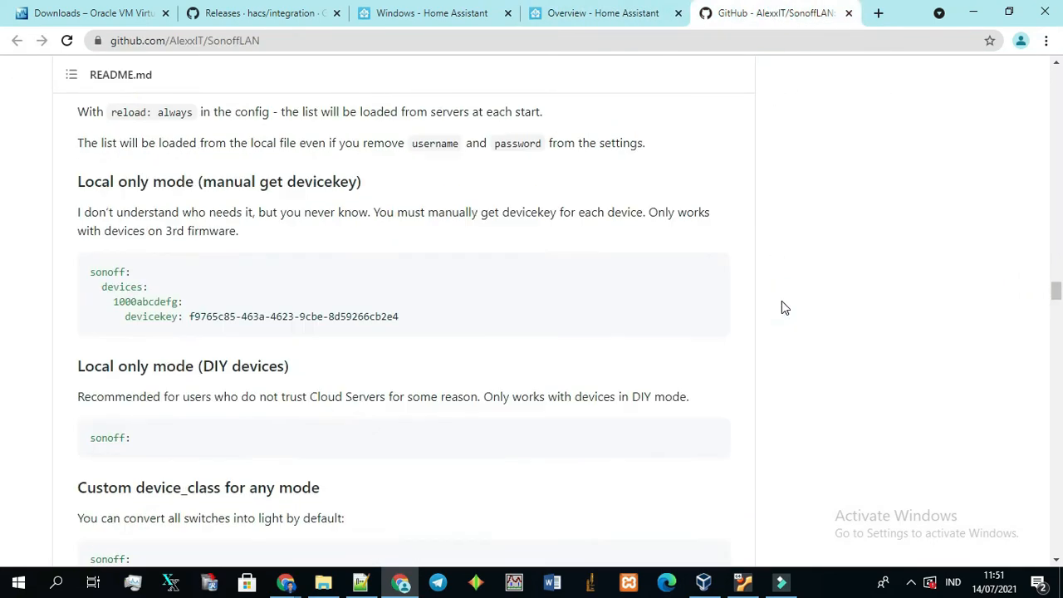
pyautogui.scroll(-8, 782, 302)
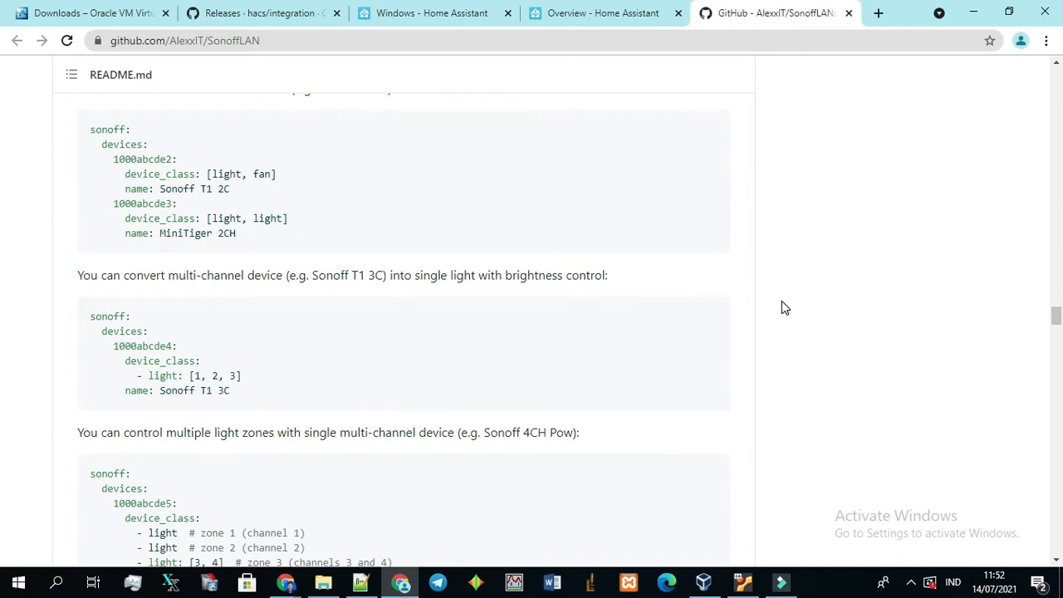
pyautogui.scroll(-9, 782, 307)
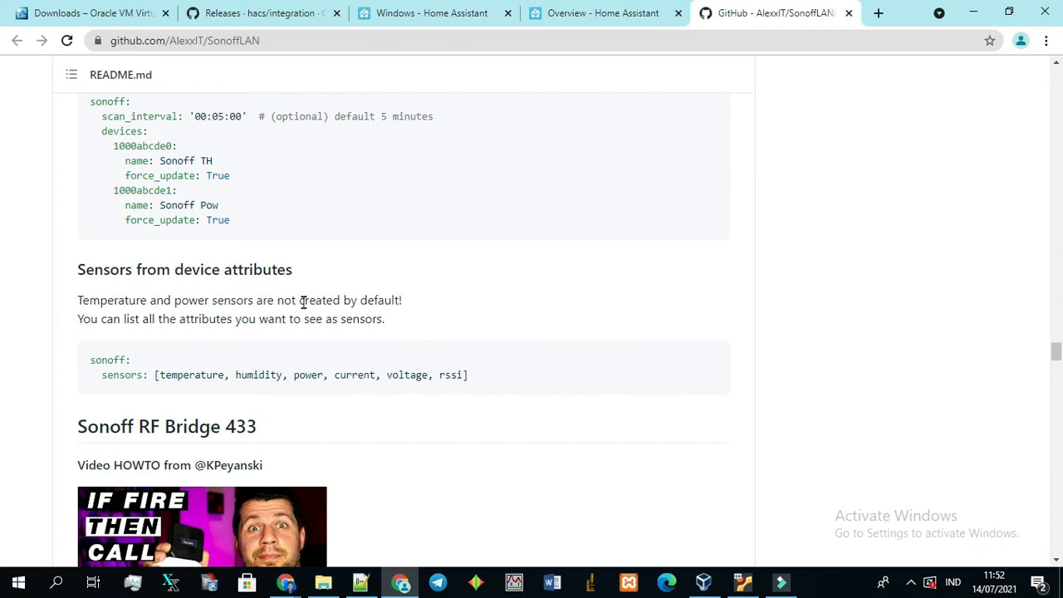
pyautogui.moveTo(102, 379); pyautogui.dragTo(432, 390)
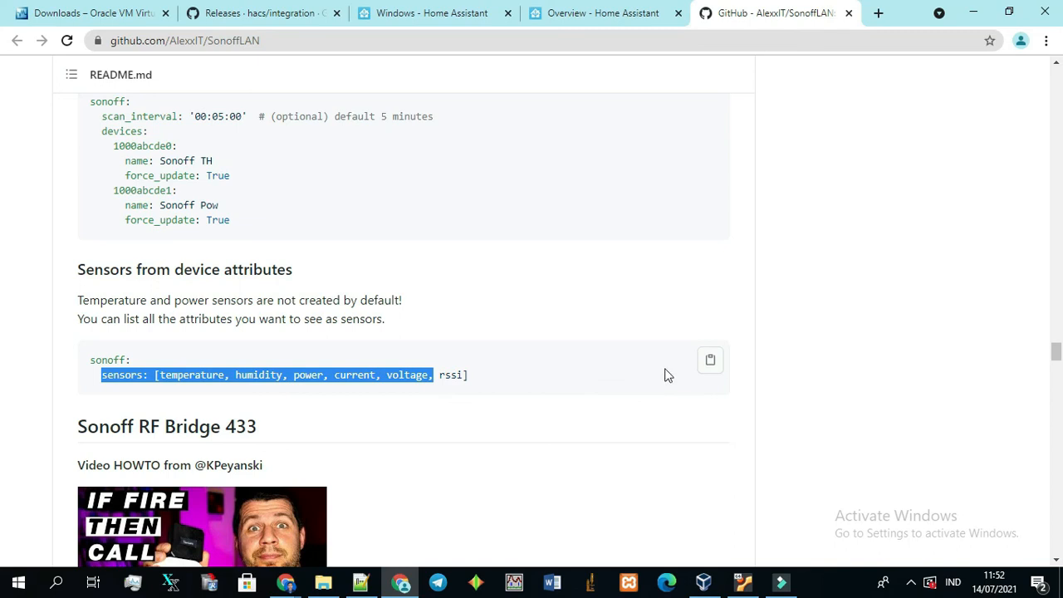
pyautogui.click(707, 364)
# Open the File editor add-on's web interface from Supervisor.
pyautogui.click(607, 18)
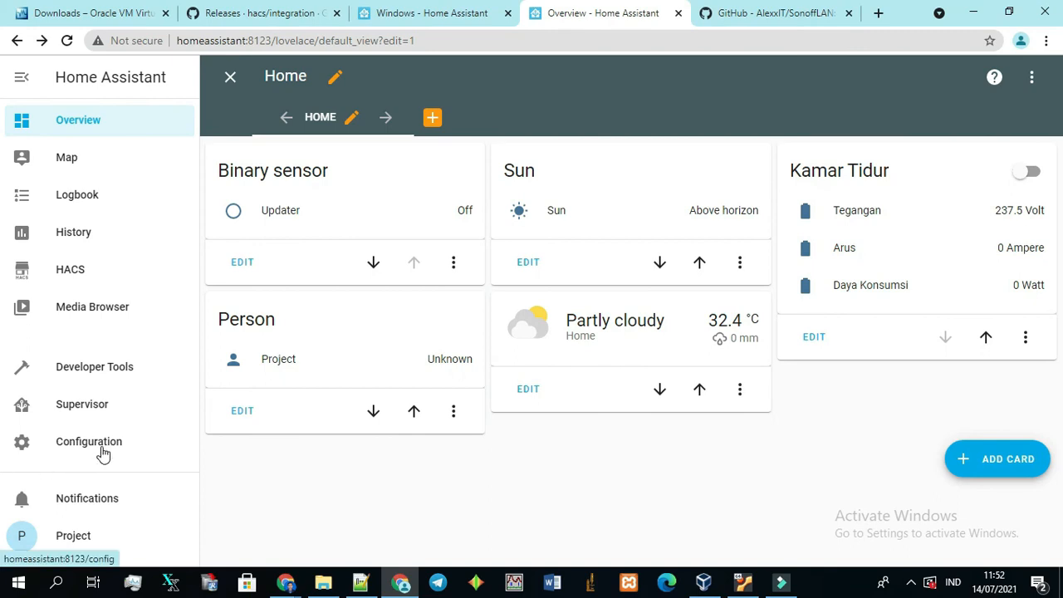
pyautogui.click(99, 405)
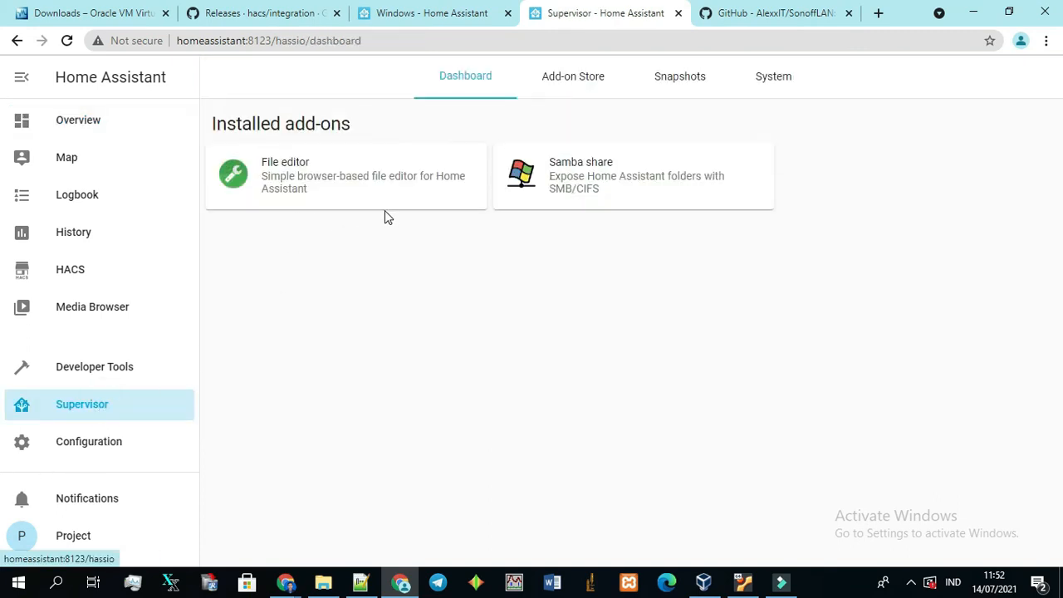
pyautogui.click(368, 198)
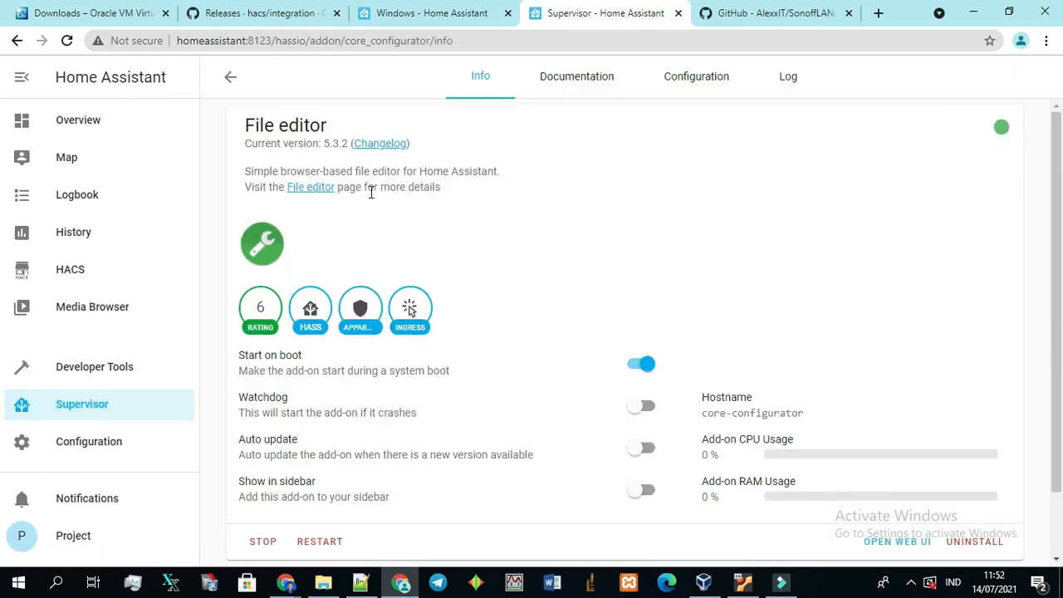
pyautogui.click(909, 542)
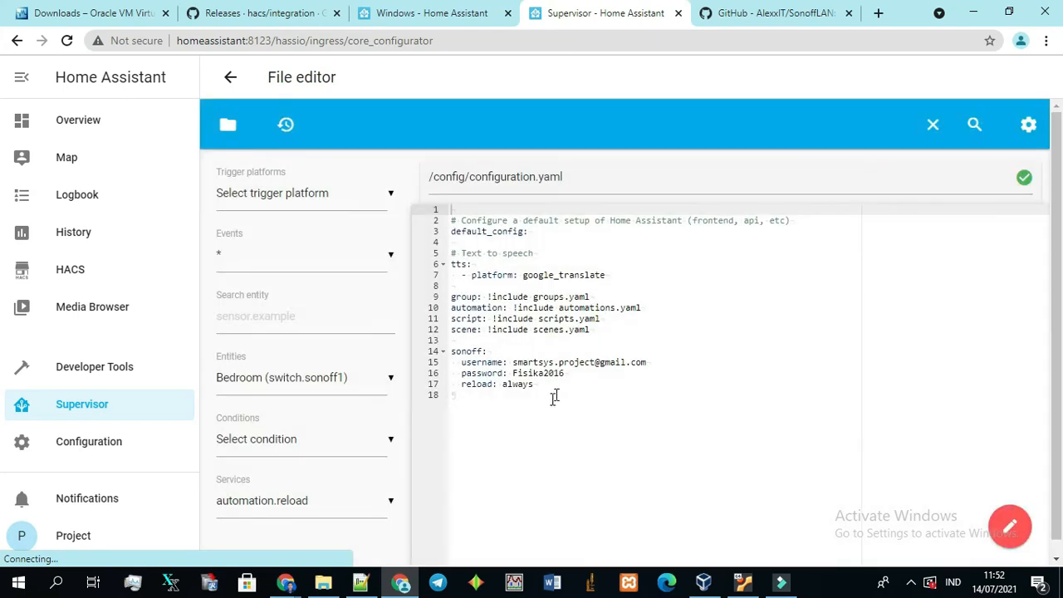
# Add the line sensors: [temperature, humidity, power, current, voltage, rssi] under sonoff in configuration.yaml and save.
pyautogui.click(550, 389)
pyautogui.press('Return')
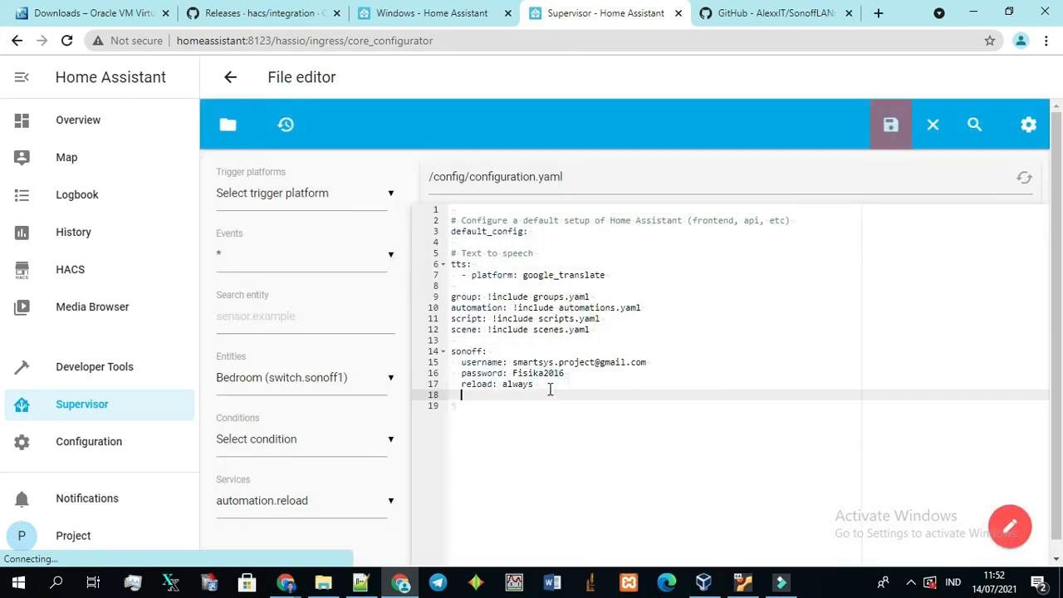
pyautogui.hotkey('ctrl', 'v')
pyautogui.moveTo(501, 394); pyautogui.dragTo(447, 399)
pyautogui.press('Delete')
pyautogui.press('Delete')
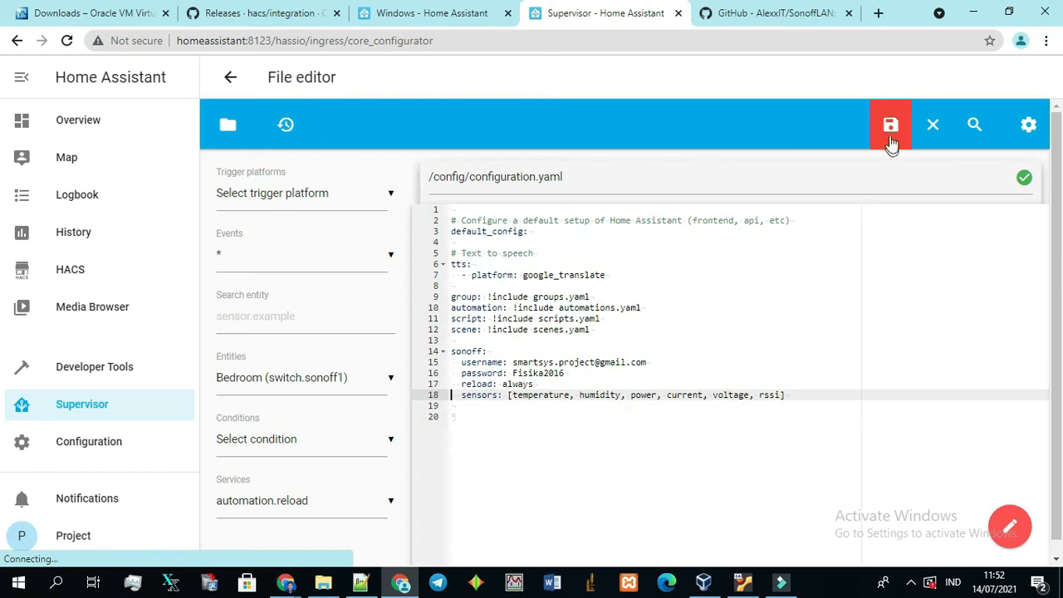
pyautogui.click(890, 126)
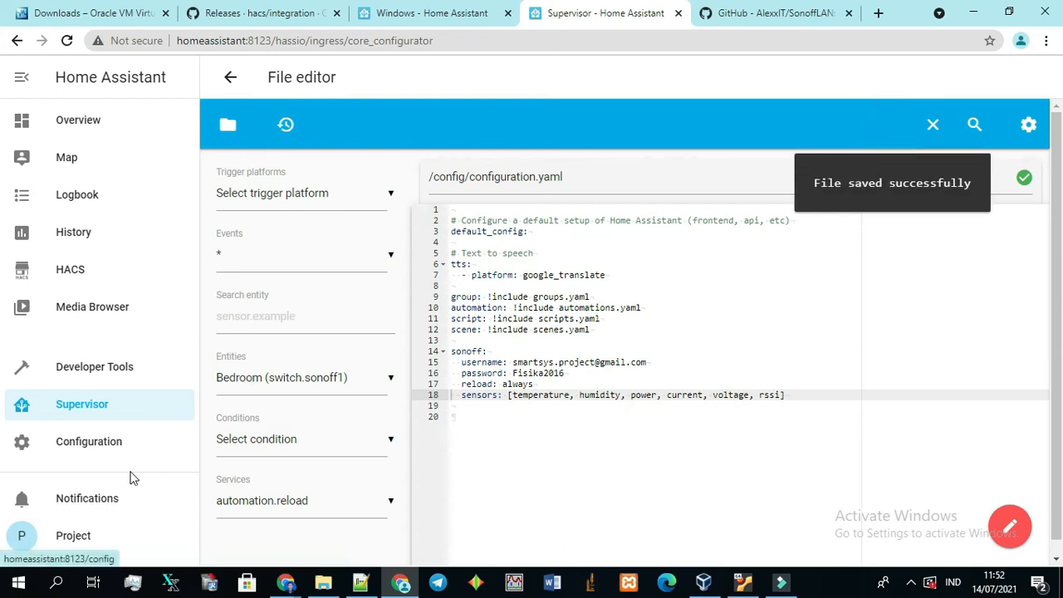
# Restart the Home Assistant server from Server Controls.
pyautogui.click(130, 440)
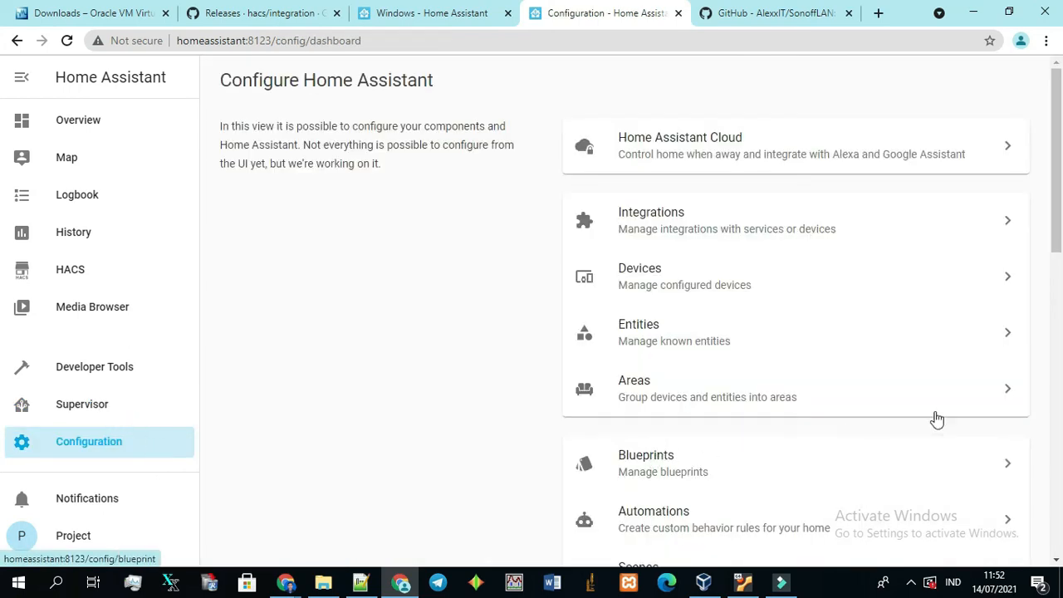
pyautogui.click(1059, 366)
pyautogui.moveTo(1058, 366); pyautogui.dragTo(1054, 496)
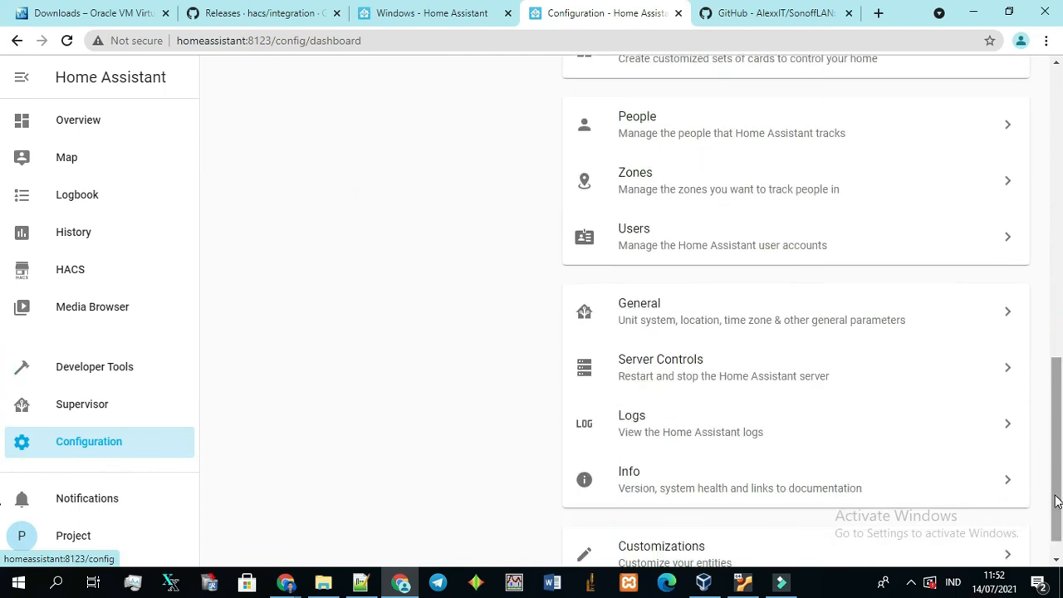
pyautogui.click(960, 384)
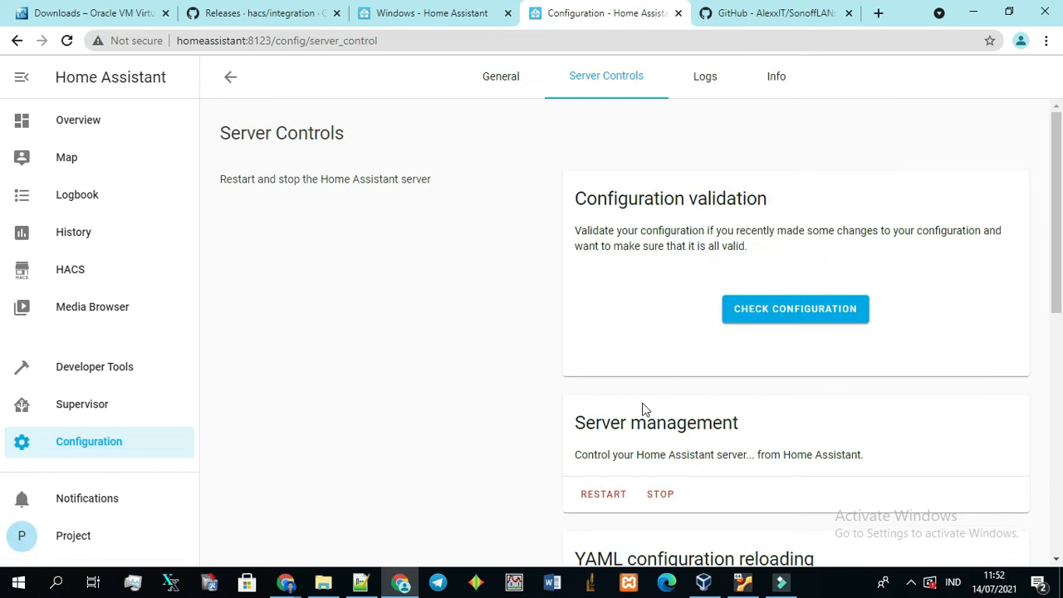
pyautogui.click(604, 493)
pyautogui.click(643, 372)
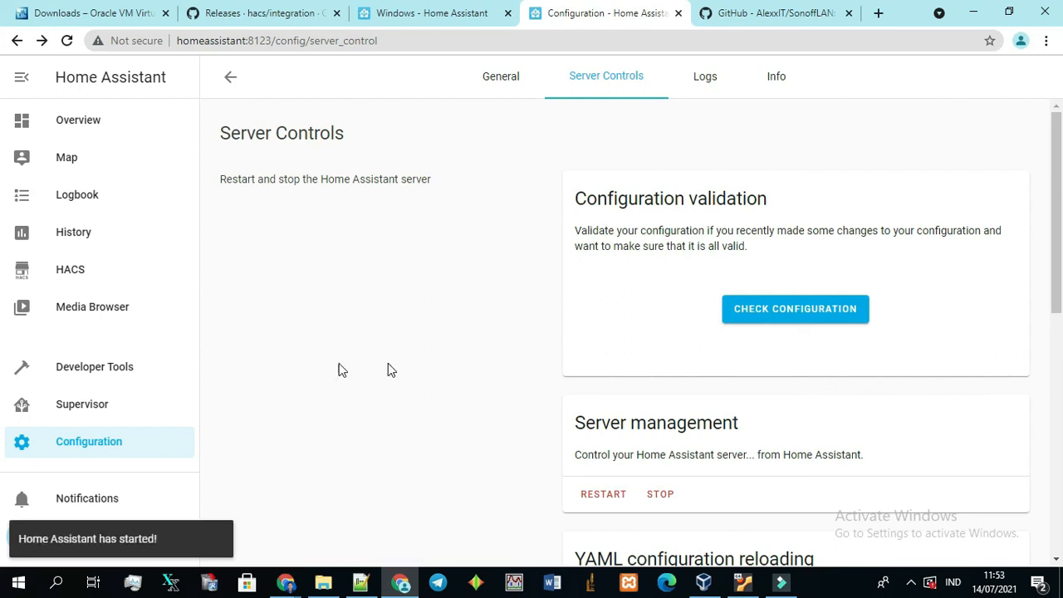
# Change the Bedroom Voltage sensor's entity ID to sensor.sonoff1_voltage from the Developer Tools states list.
pyautogui.click(141, 367)
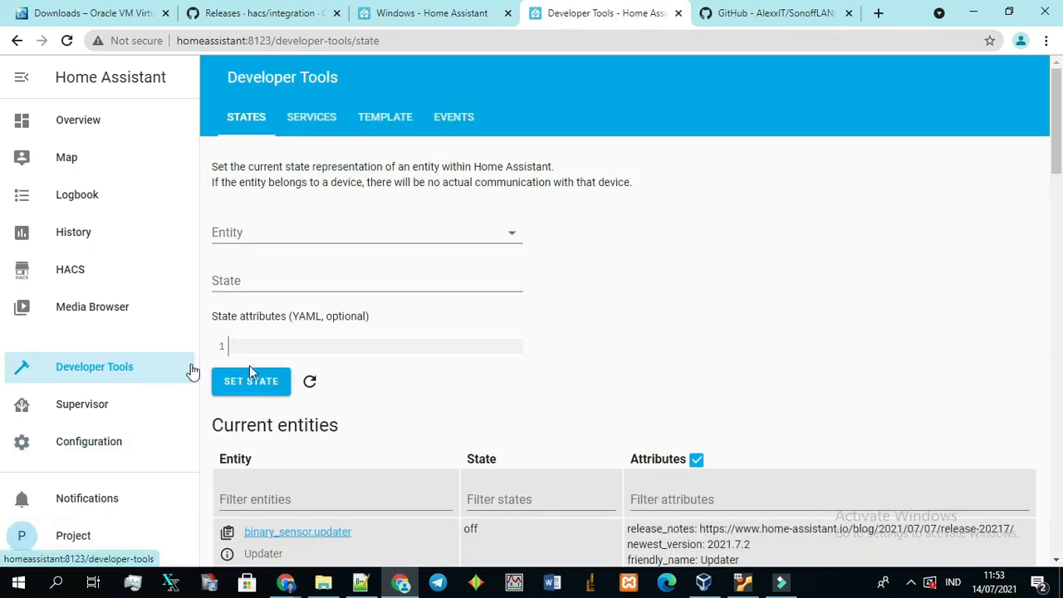
pyautogui.scroll(-5, 854, 386)
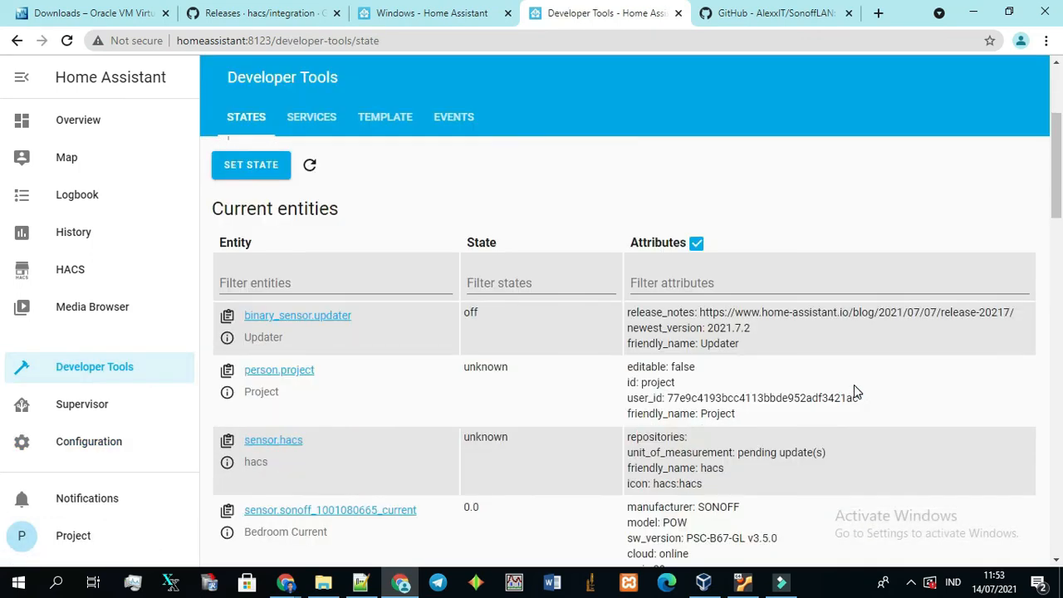
pyautogui.scroll(-1, 857, 391)
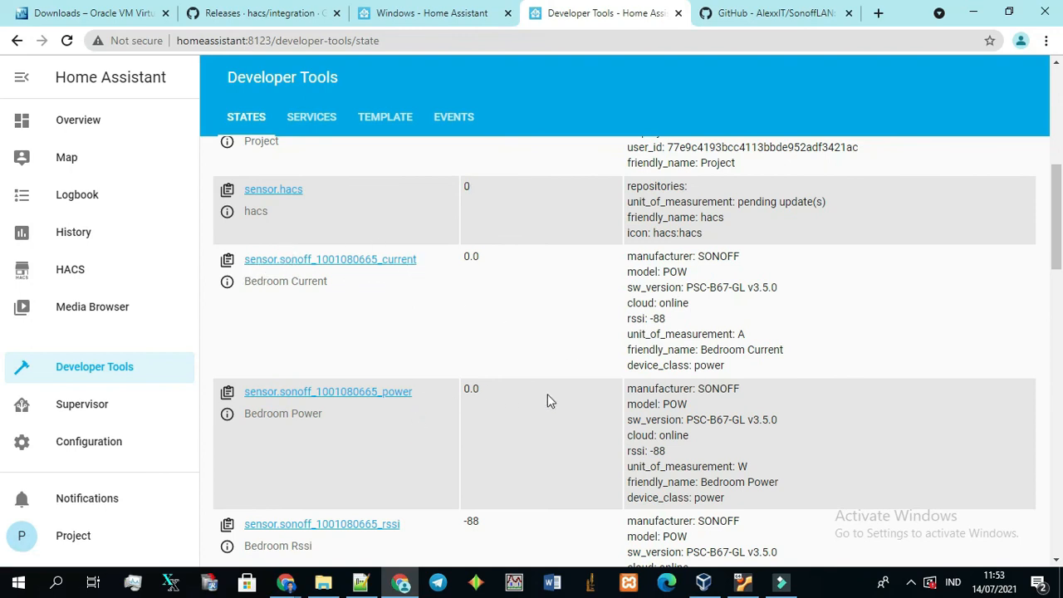
pyautogui.scroll(-3, 569, 400)
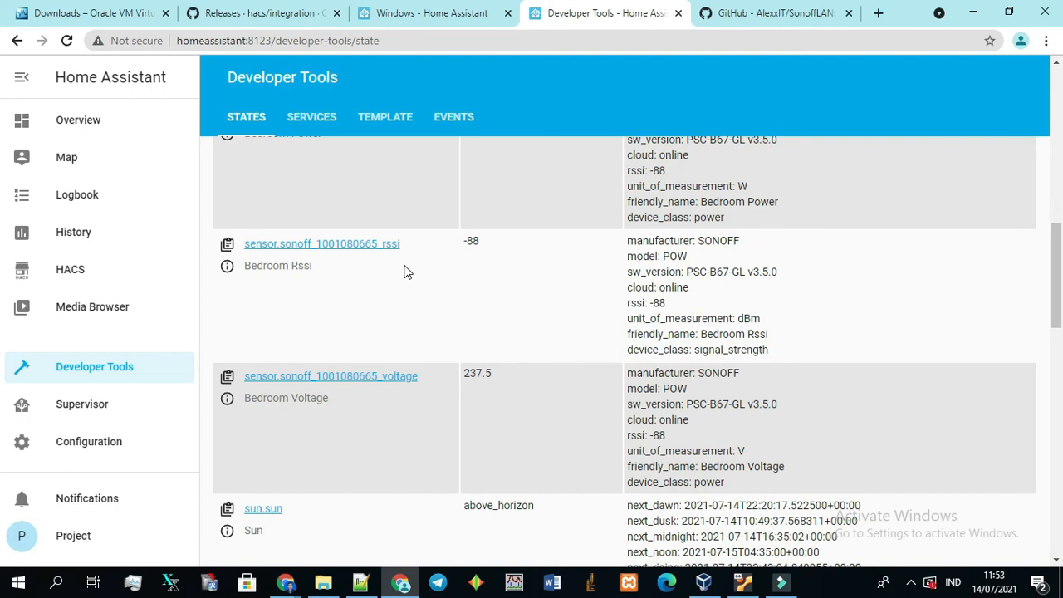
pyautogui.click(227, 399)
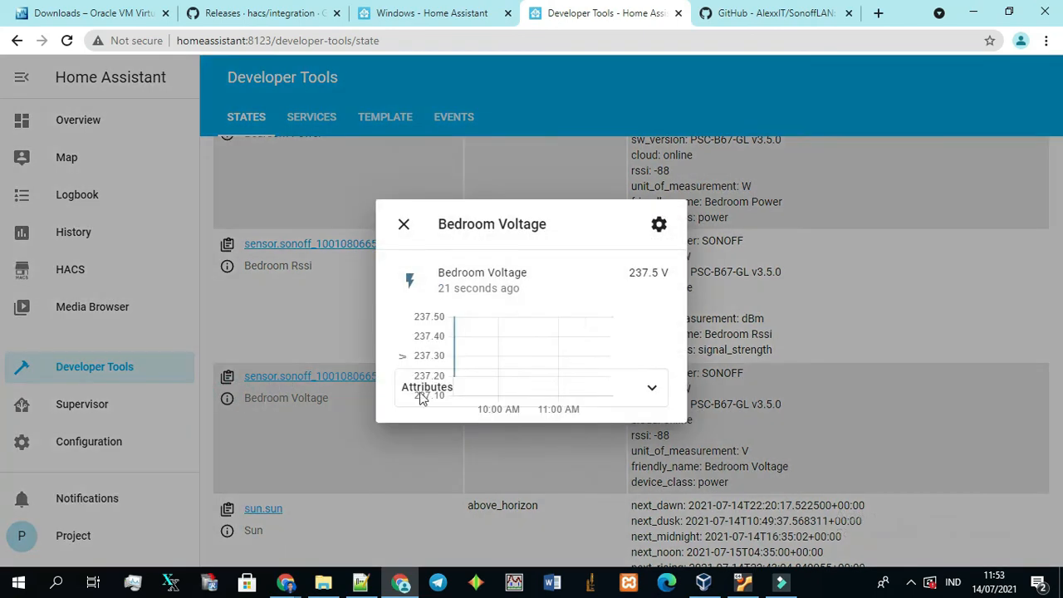
pyautogui.click(656, 181)
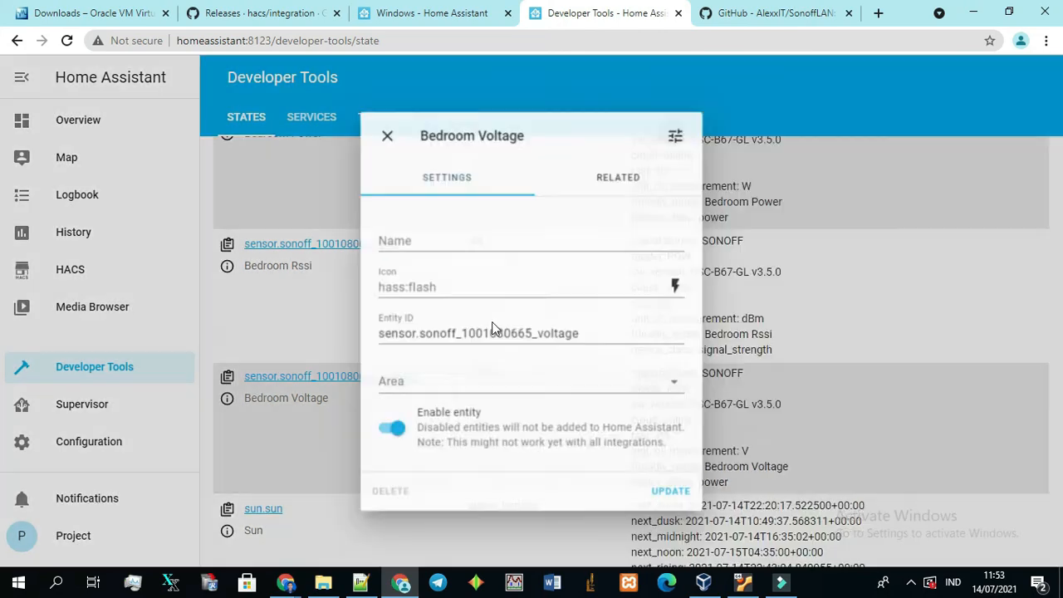
pyautogui.moveTo(533, 333); pyautogui.dragTo(453, 340)
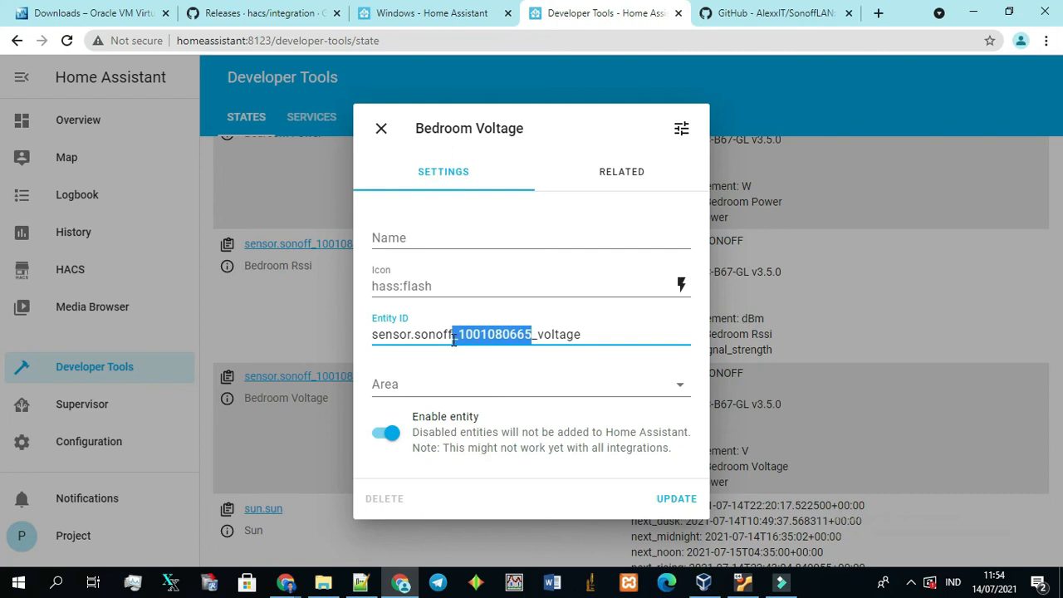
pyautogui.write('1')
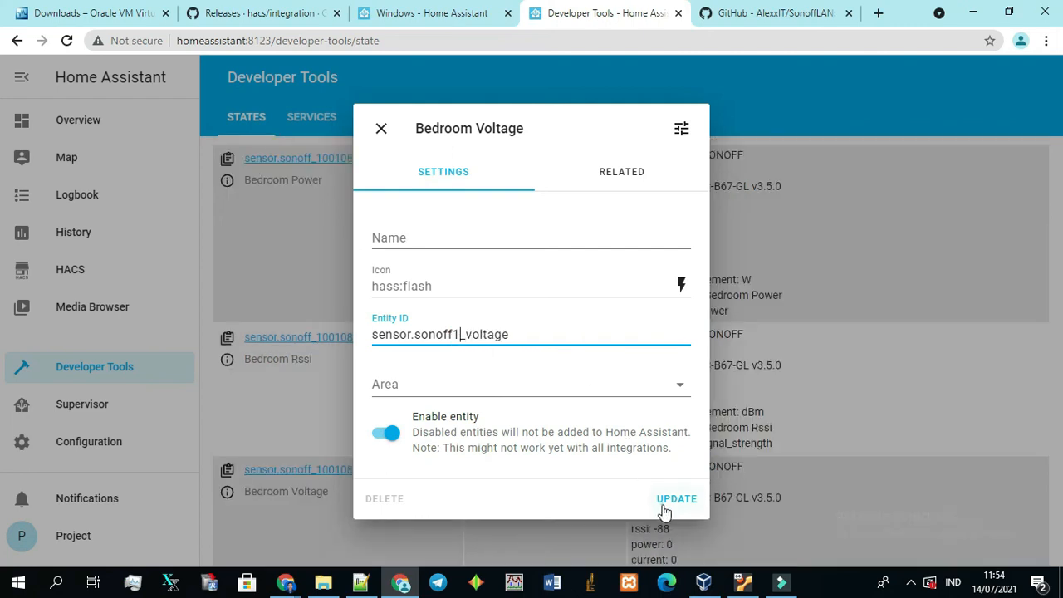
pyautogui.click(675, 499)
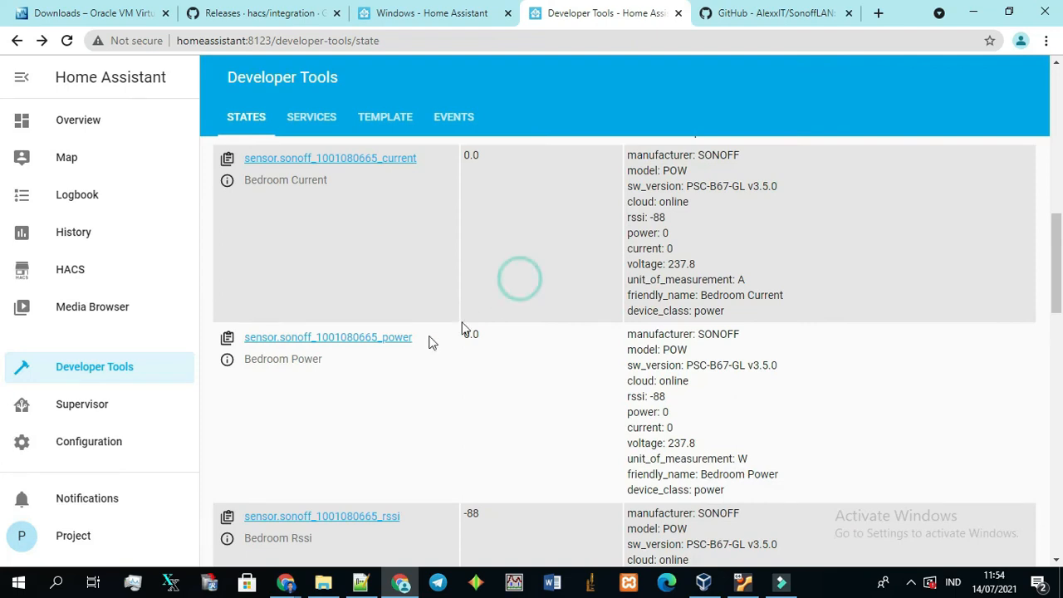
# Change the Bedroom Power sensor's entity ID to sensor.sonoff1_power from the Developer Tools states list.
pyautogui.click(229, 361)
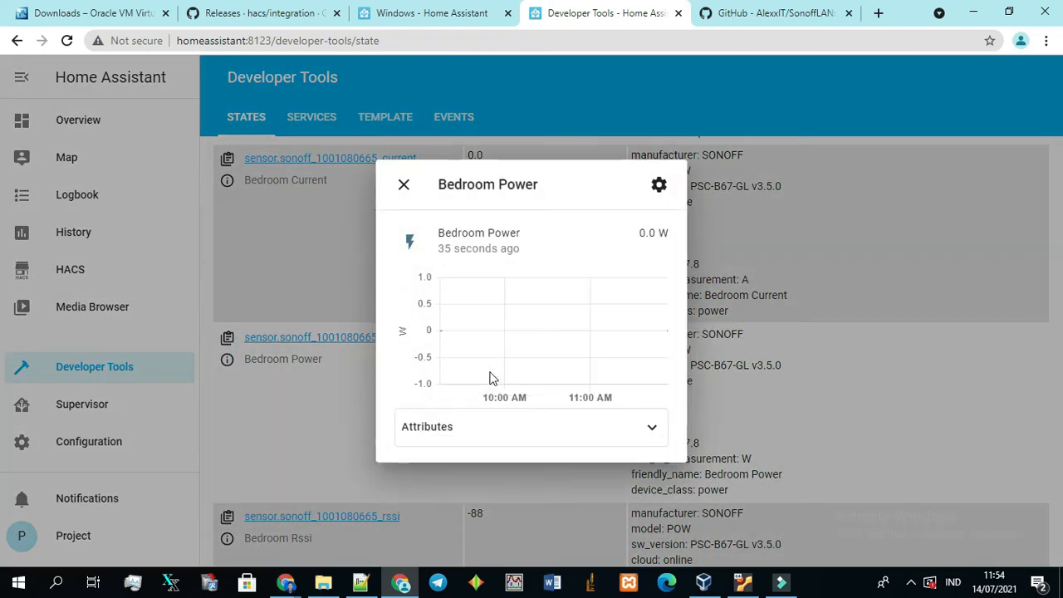
pyautogui.click(657, 183)
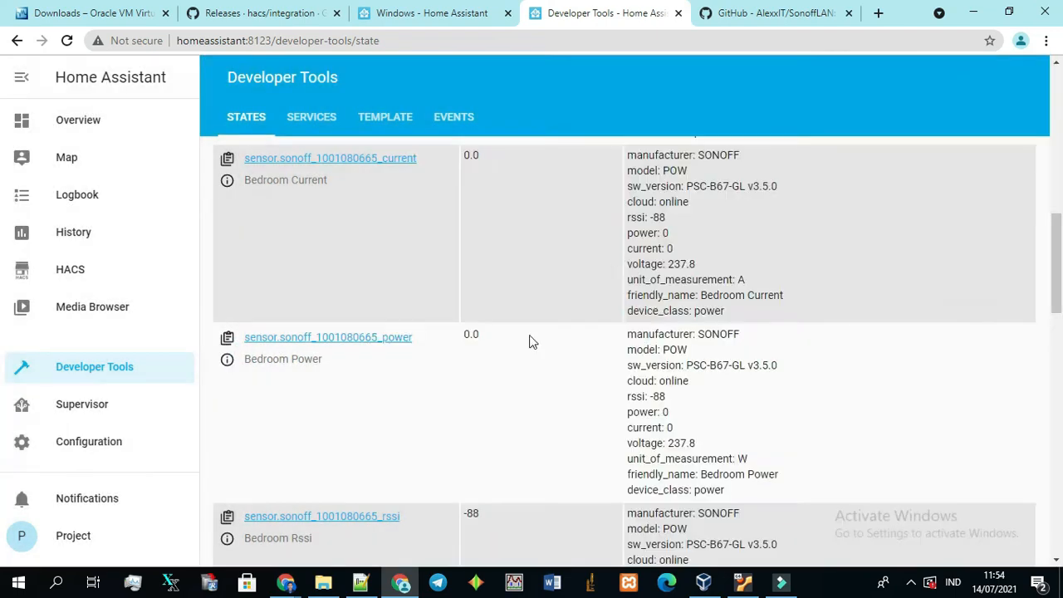
pyautogui.moveTo(534, 340); pyautogui.dragTo(453, 342)
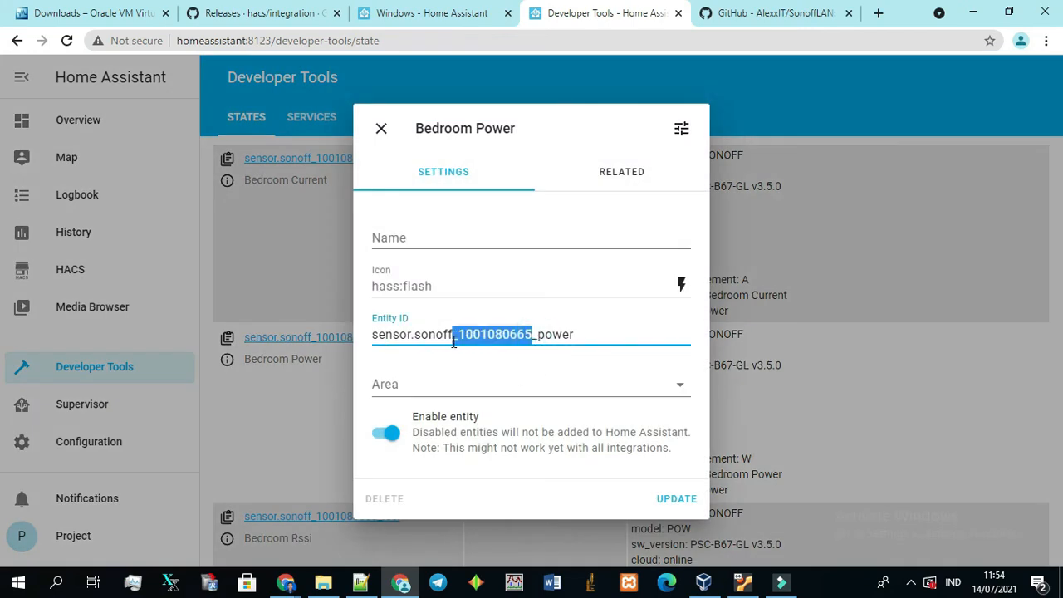
pyautogui.write('1')
pyautogui.click(677, 498)
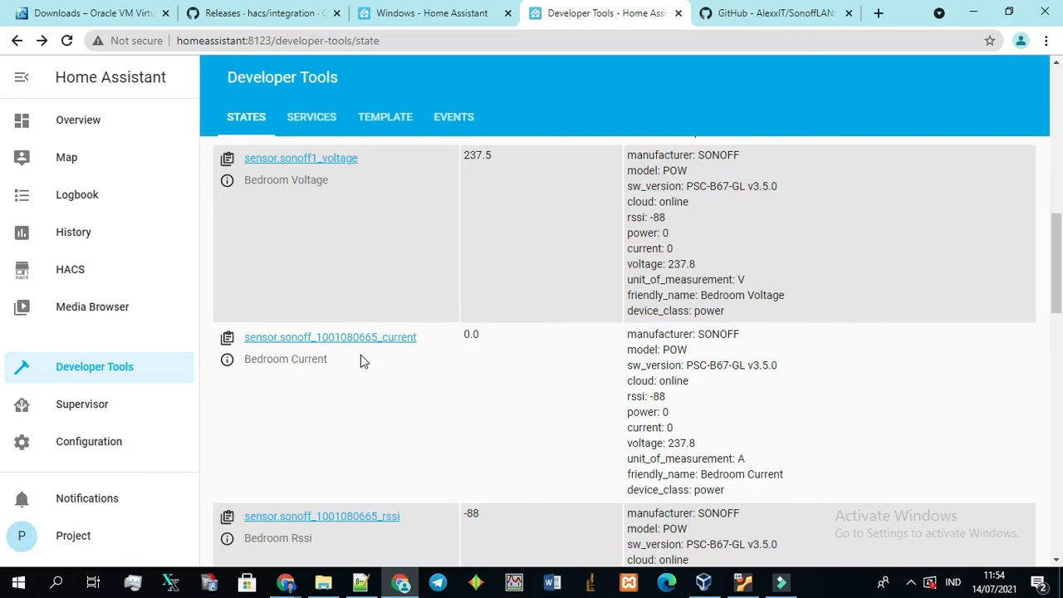
# Change the Bedroom Current sensor's entity ID to sensor.sonoff1_current.
pyautogui.click(227, 360)
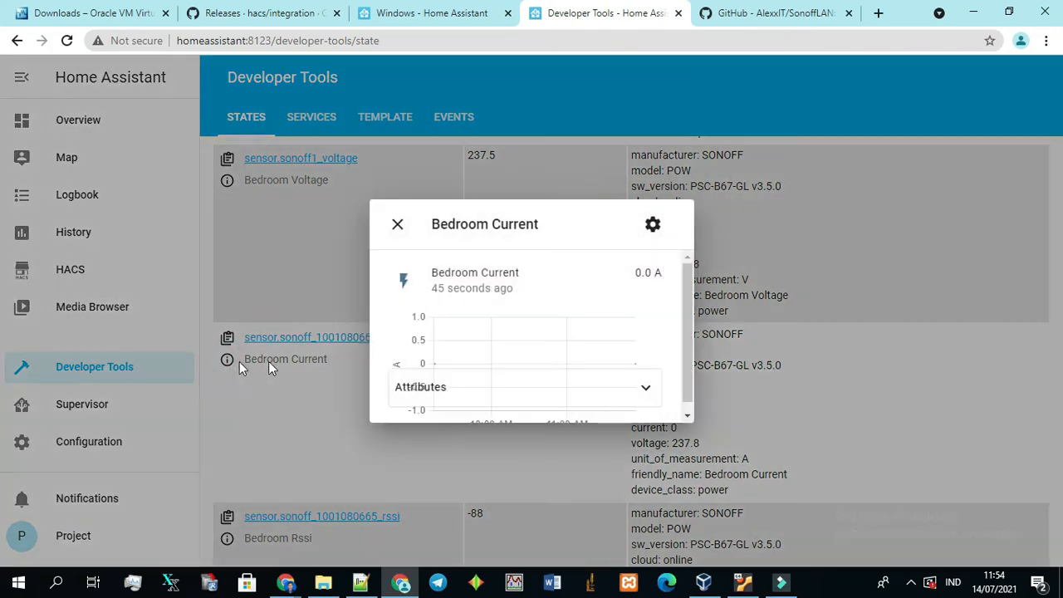
pyautogui.click(659, 179)
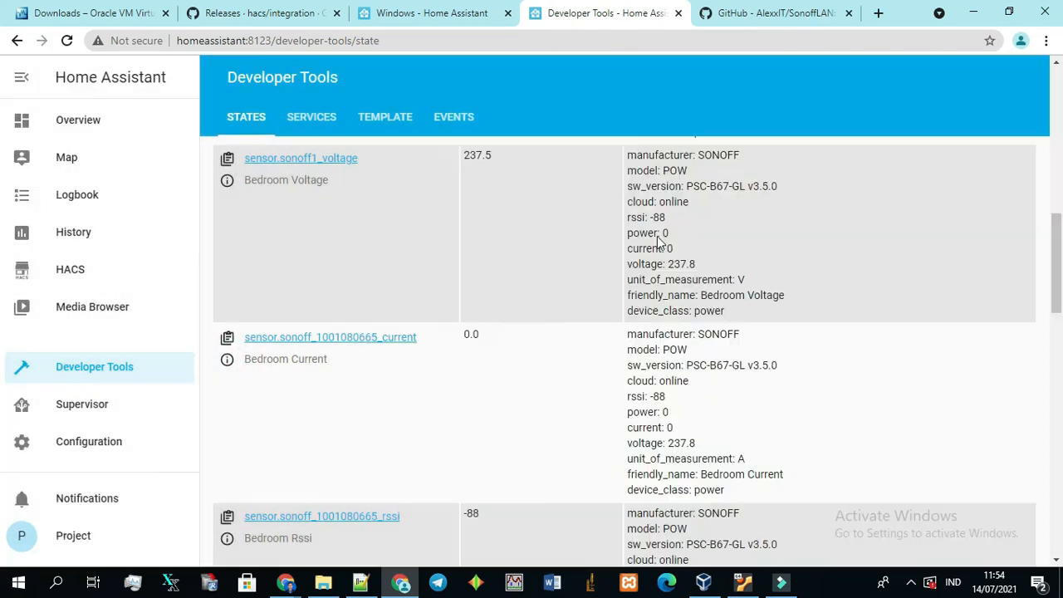
pyautogui.moveTo(527, 333); pyautogui.dragTo(450, 335)
pyautogui.press('Delete')
pyautogui.press('Delete')
pyautogui.write('1')
pyautogui.click(690, 496)
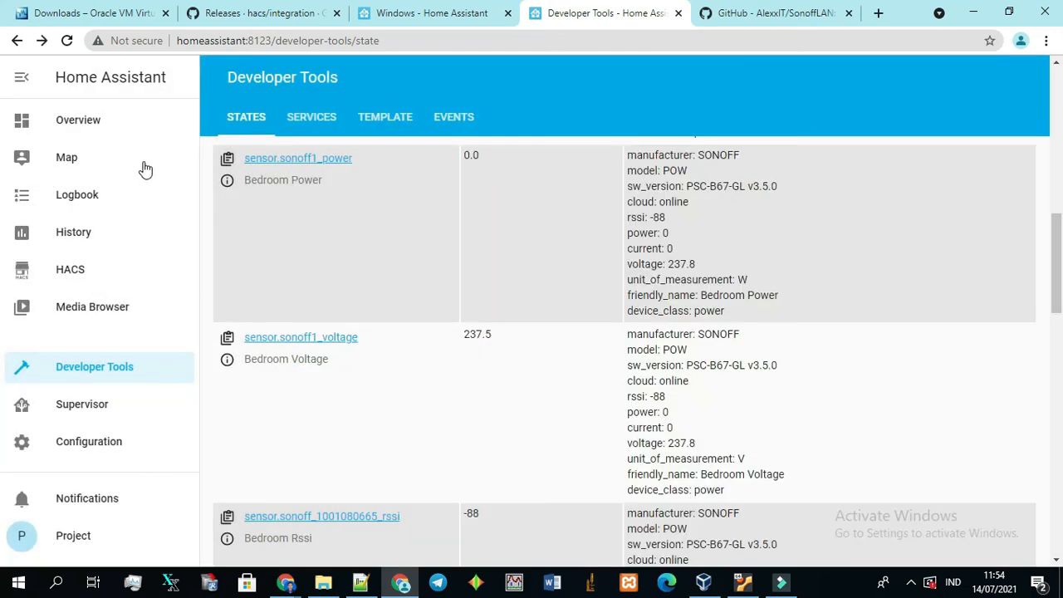
# Open the Kamar Tidur card's code editor and add an entity line sensor.sonoff1_voltage at the top of its entities.
pyautogui.click(137, 121)
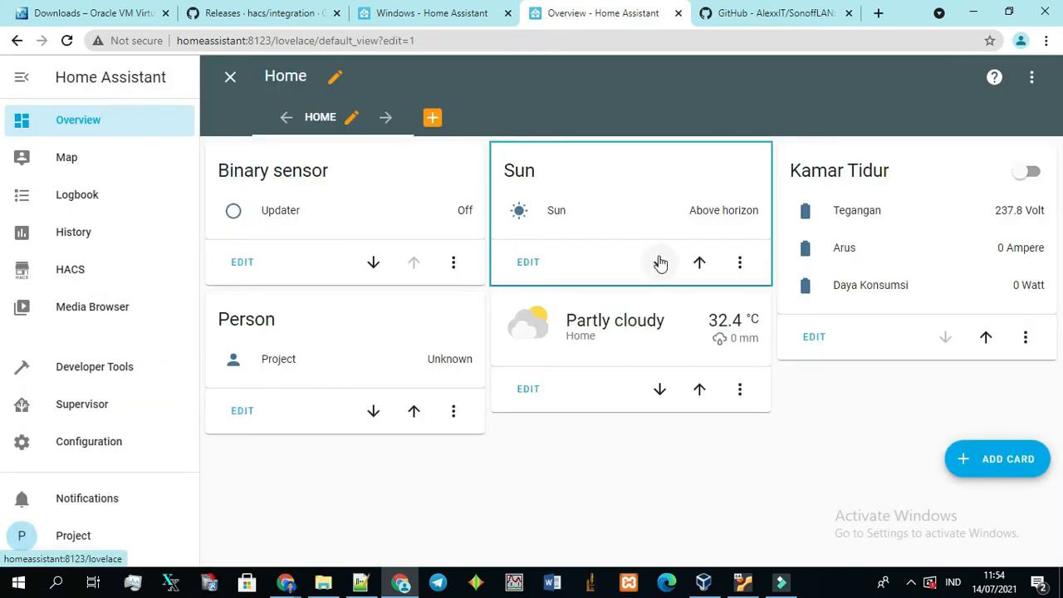
pyautogui.click(816, 336)
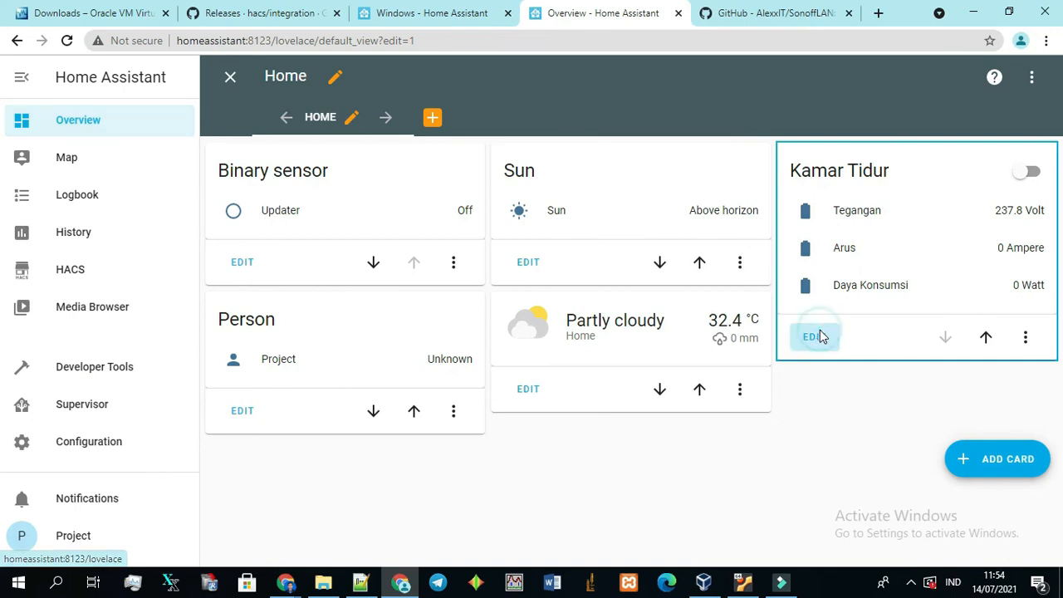
pyautogui.click(230, 523)
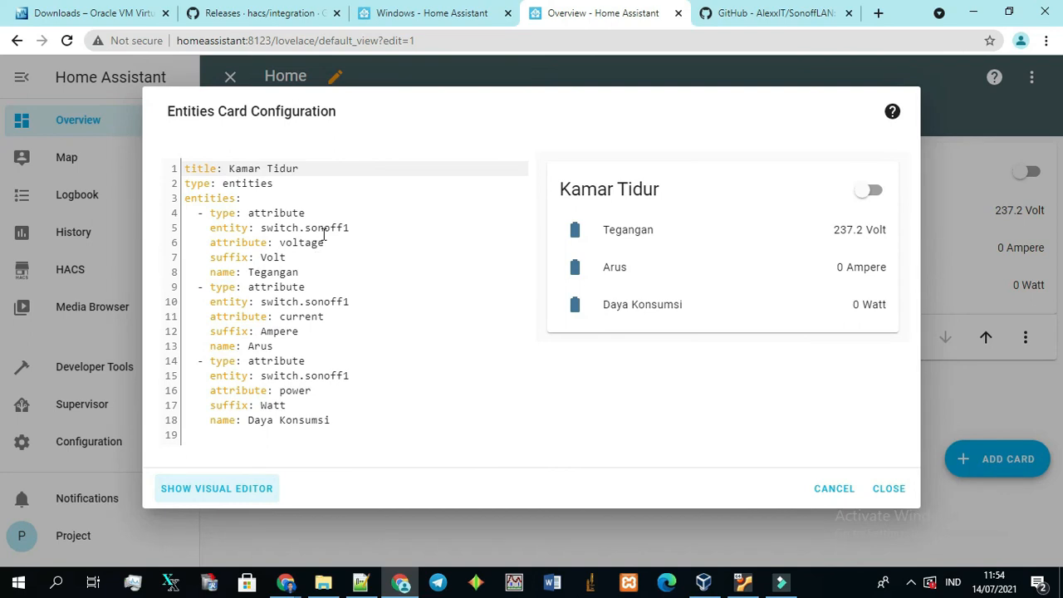
pyautogui.click(258, 200)
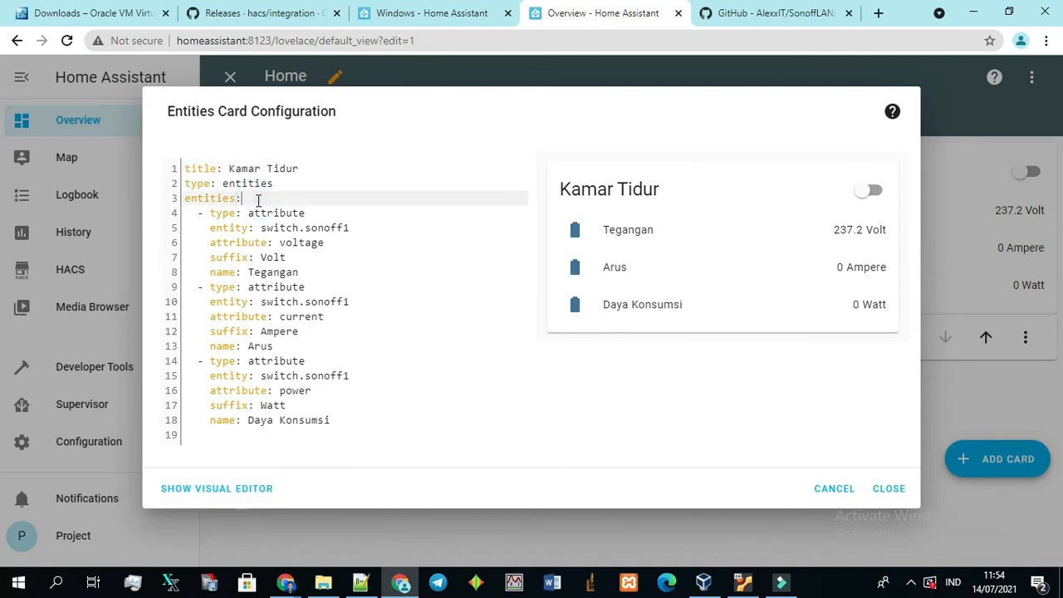
pyautogui.press('Return')
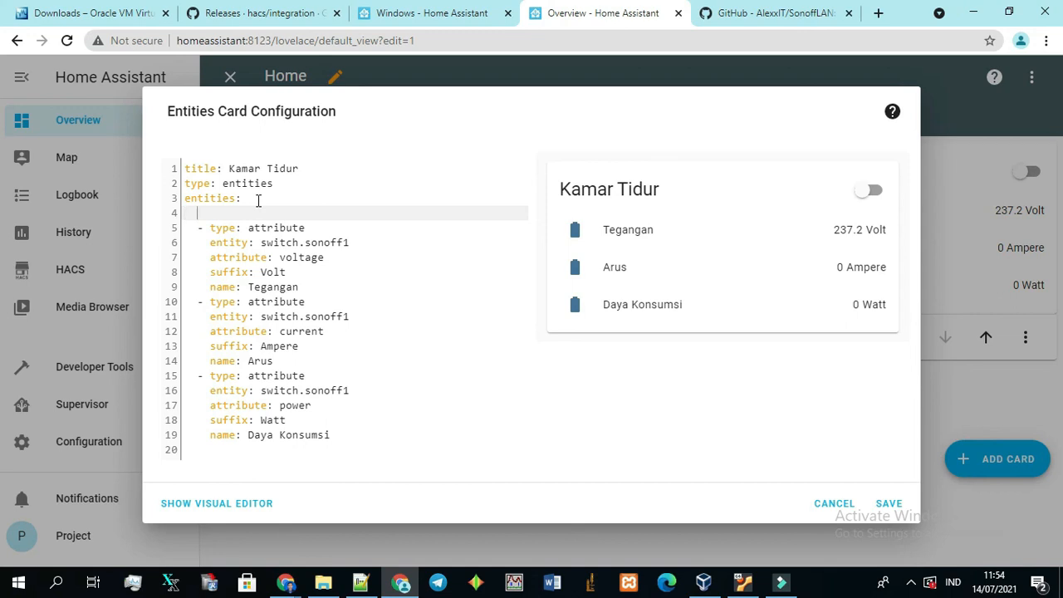
pyautogui.write('- entity: ')
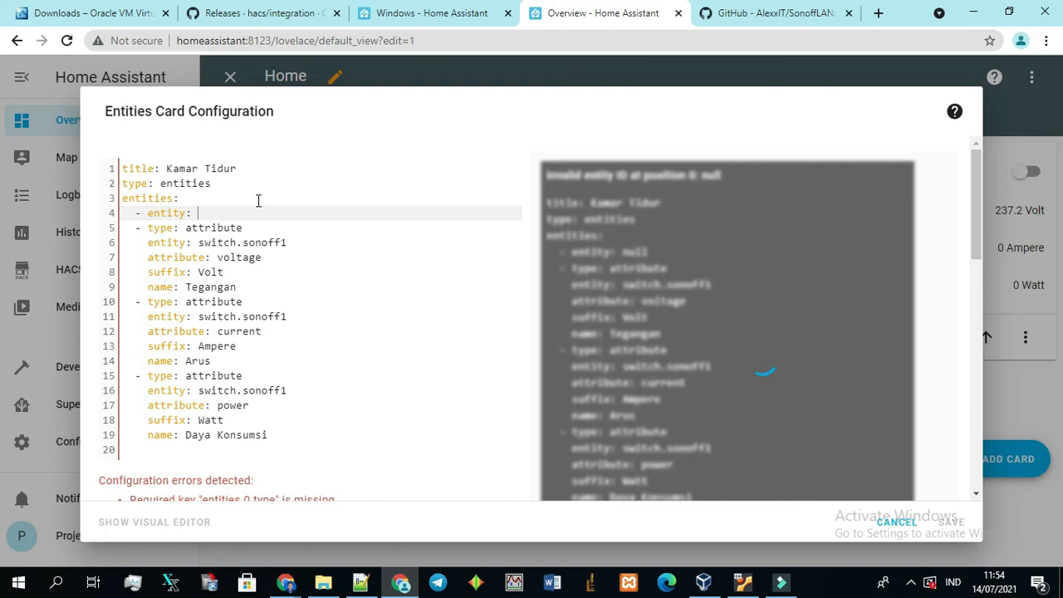
pyautogui.write('sensor.sonoff')
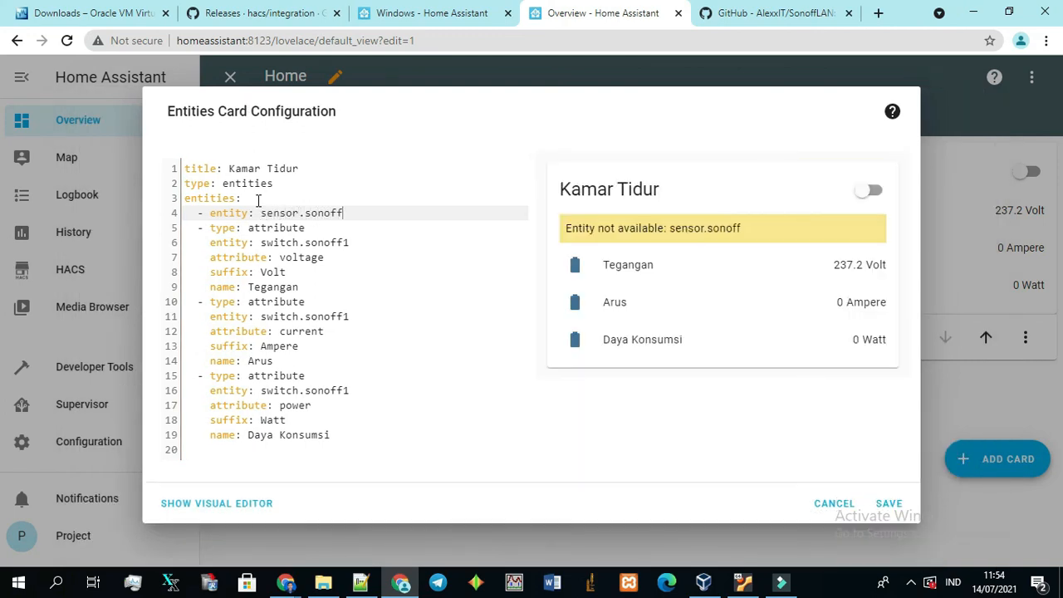
pyautogui.write('1_votagel')
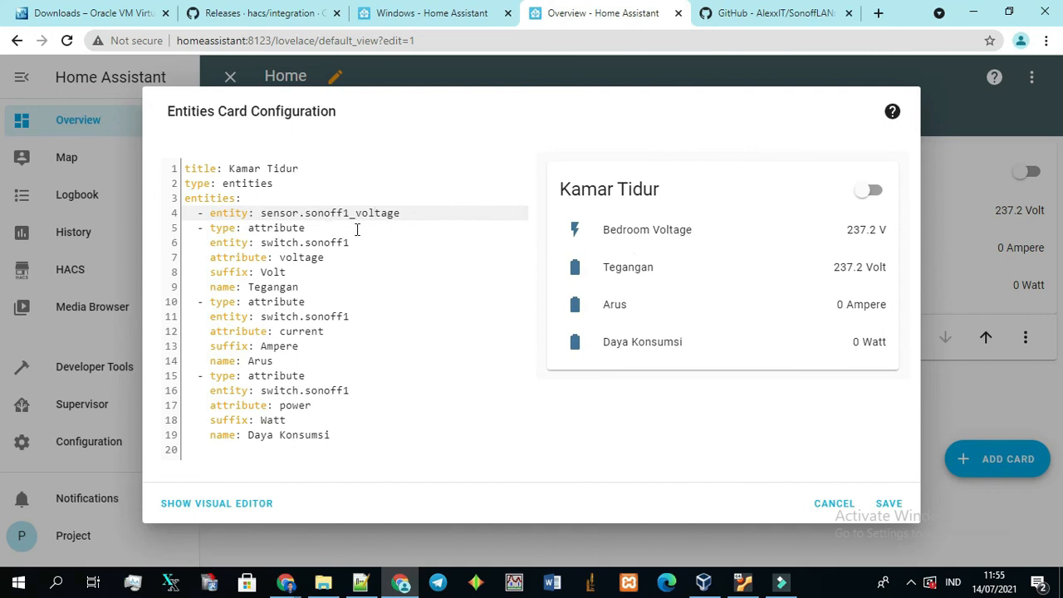
# Delete the old voltage attribute entry from the card's entities list.
pyautogui.click(304, 290)
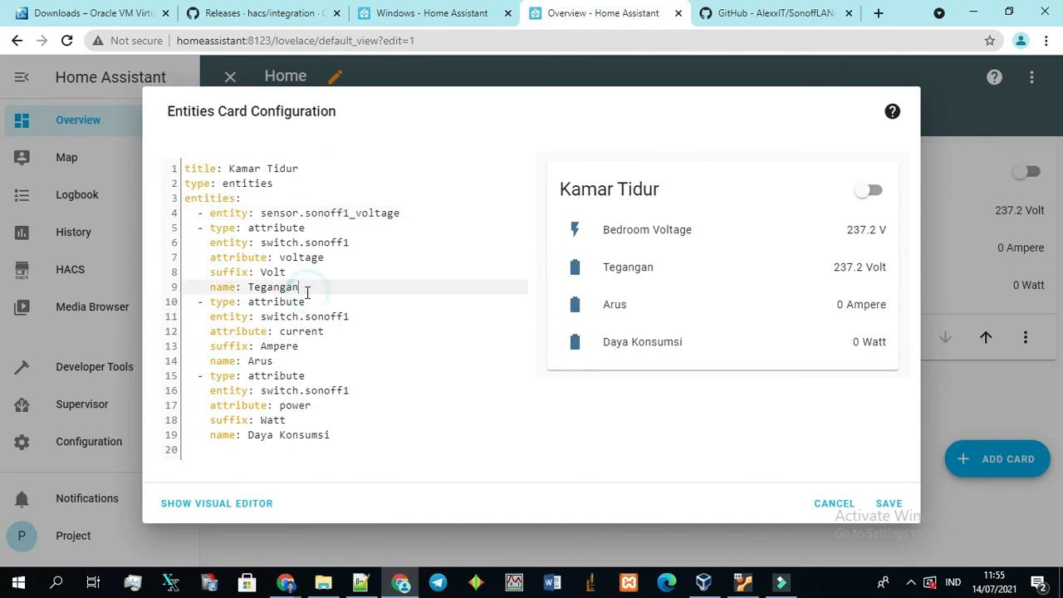
pyautogui.moveTo(308, 290); pyautogui.dragTo(182, 236)
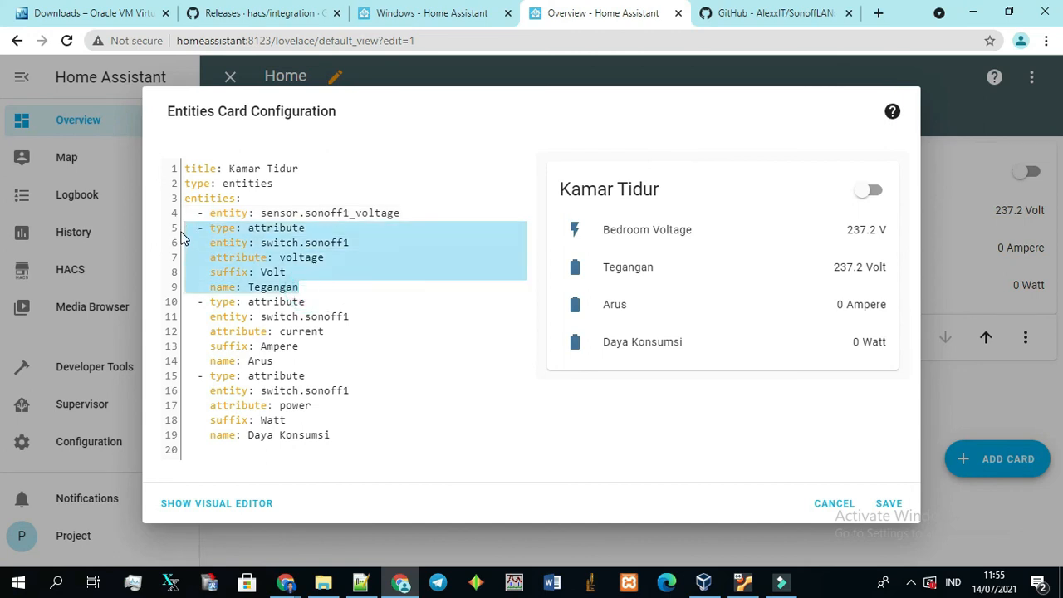
pyautogui.press('BackSpace')
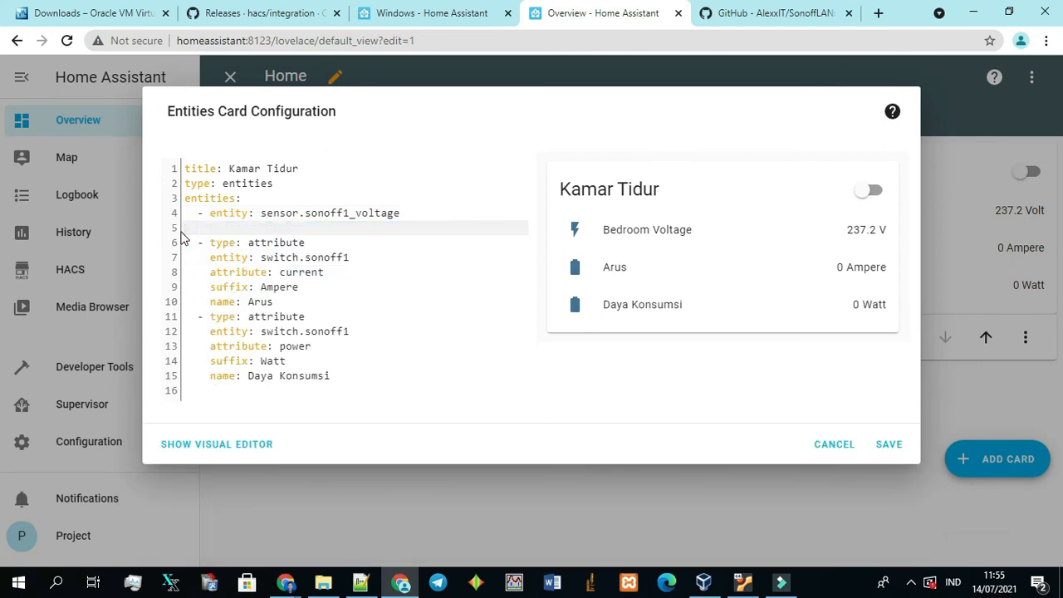
# Give the sensor.sonoff1_voltage entry the name Tegangan and the icon hass:flash.
pyautogui.write('name')
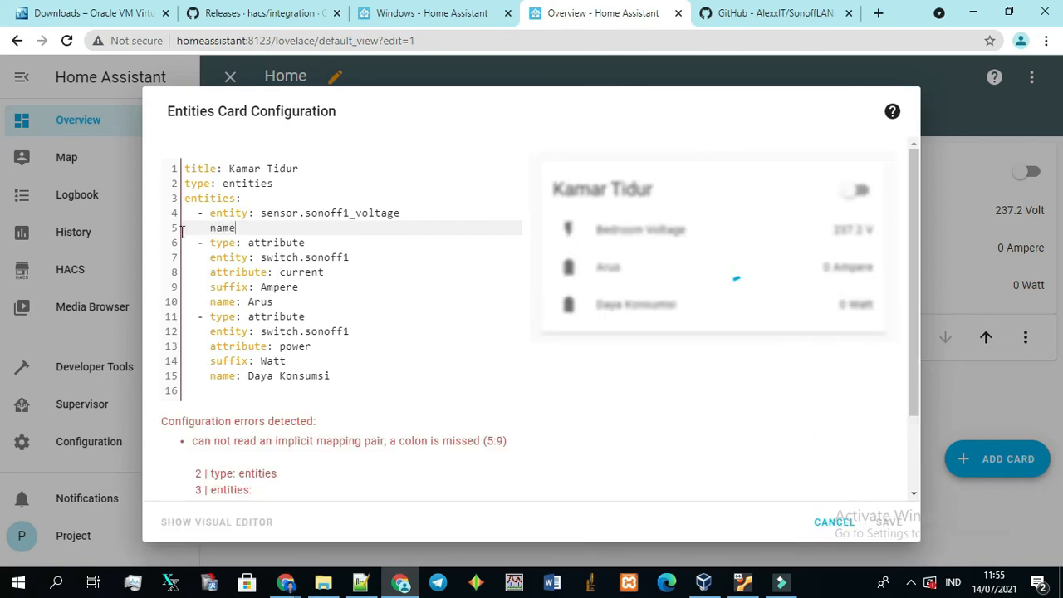
pyautogui.write(': Tegangan')
pyautogui.press('Return')
pyautogui.write('icon:')
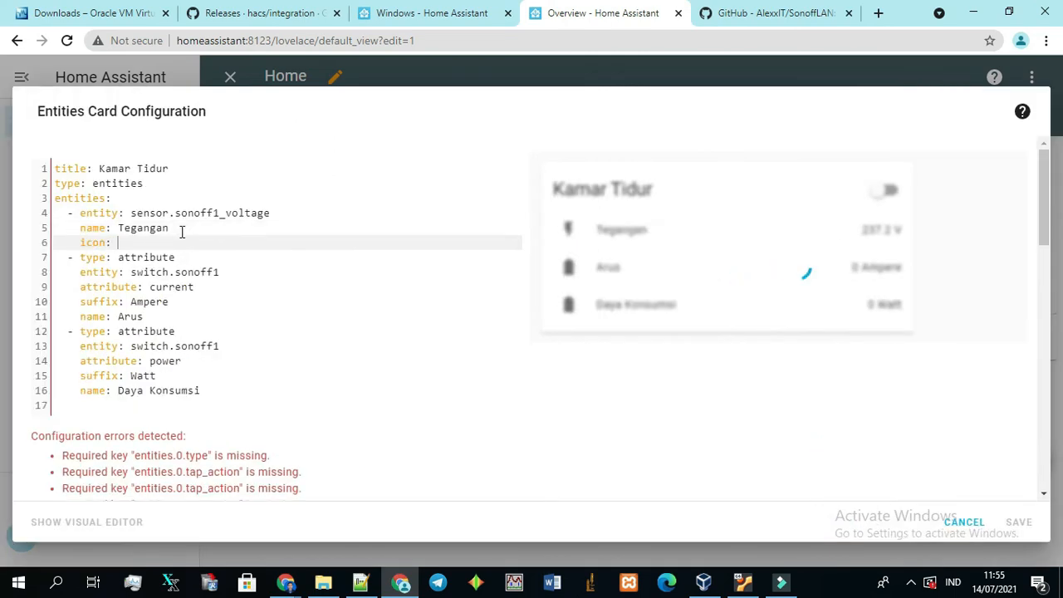
pyautogui.write(' hass:')
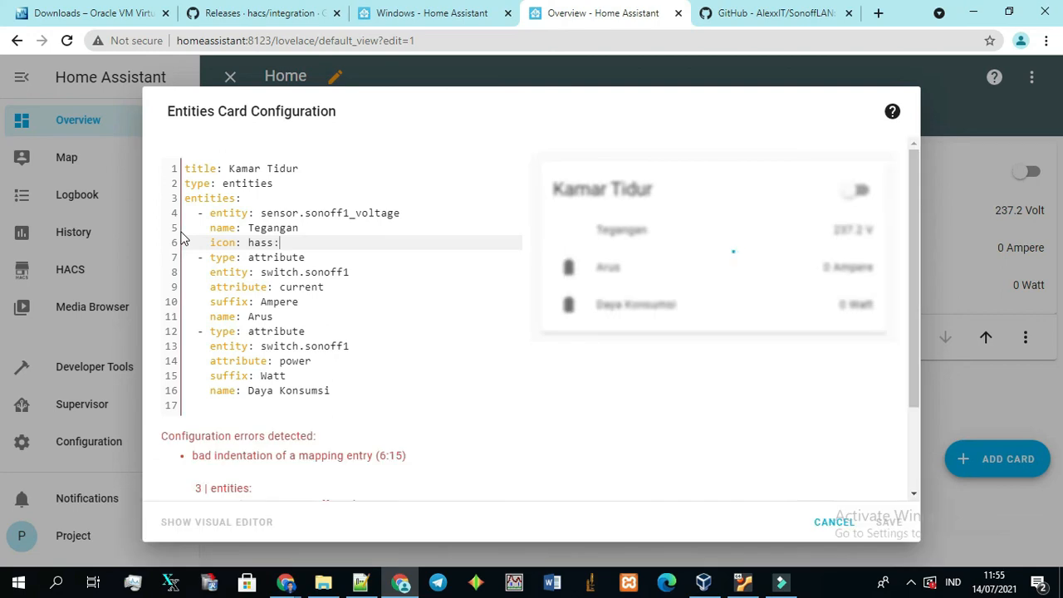
pyautogui.write('flash')
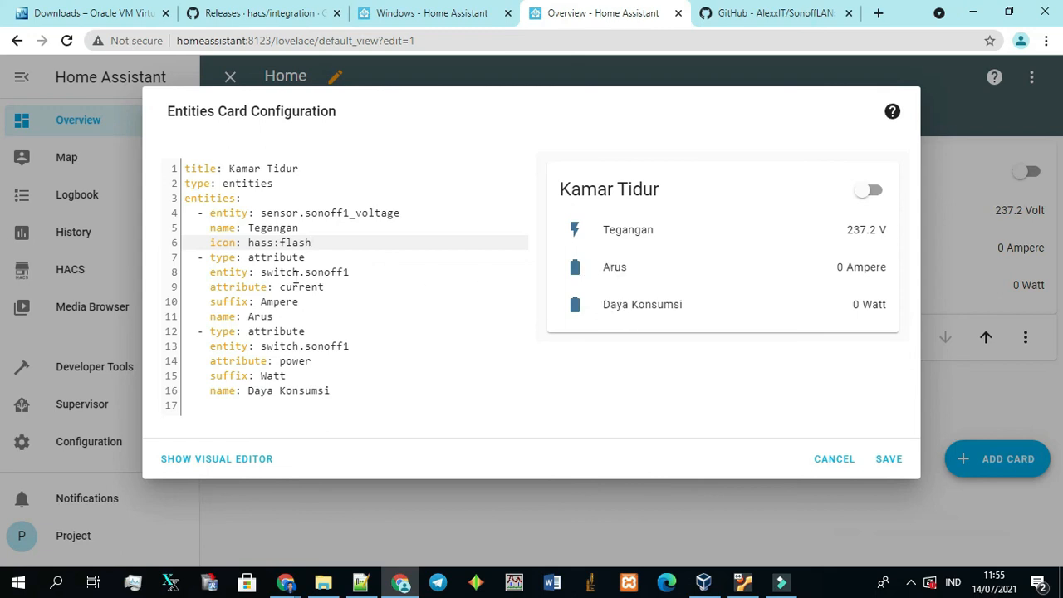
# Replace the current attribute entry with a copy of the voltage entry.
pyautogui.moveTo(314, 242); pyautogui.dragTo(160, 217)
pyautogui.hotkey('ctrl', 'c')
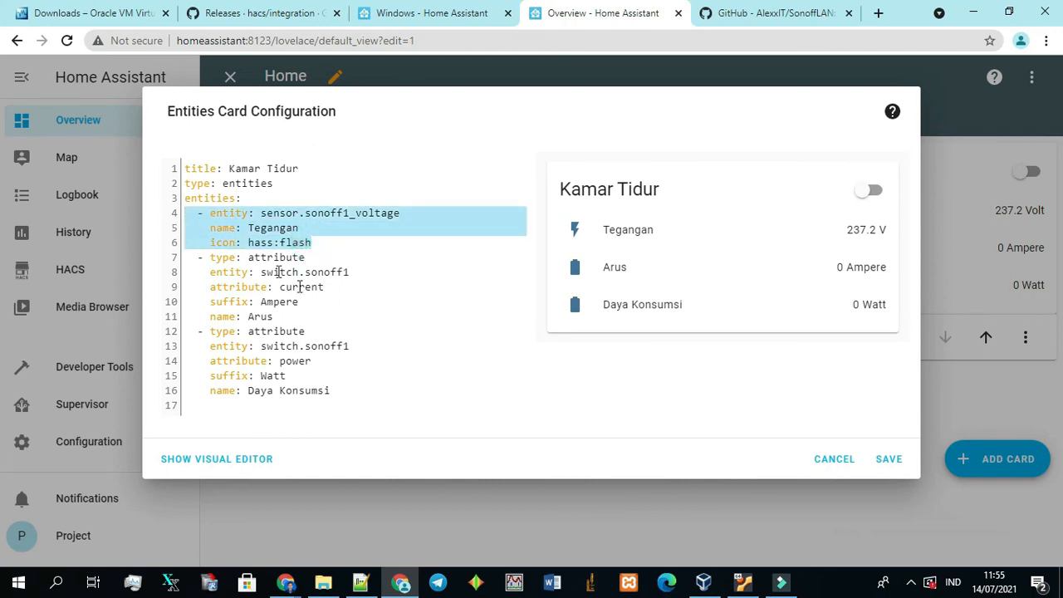
pyautogui.moveTo(291, 312); pyautogui.dragTo(177, 264)
pyautogui.hotkey('ctrl', 'v')
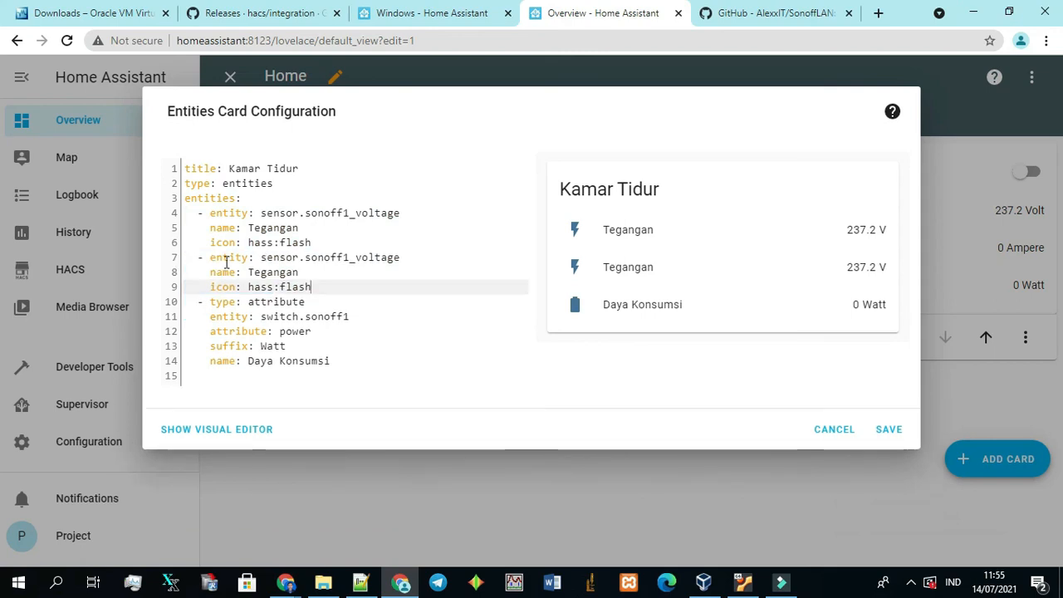
# Set the copied entry's name to Arus, its entity to sensor.sonoff1_current and its icon to hass:emoticon.
pyautogui.moveTo(318, 271); pyautogui.dragTo(251, 271)
pyautogui.write('Arus')
pyautogui.moveTo(421, 257); pyautogui.dragTo(358, 258)
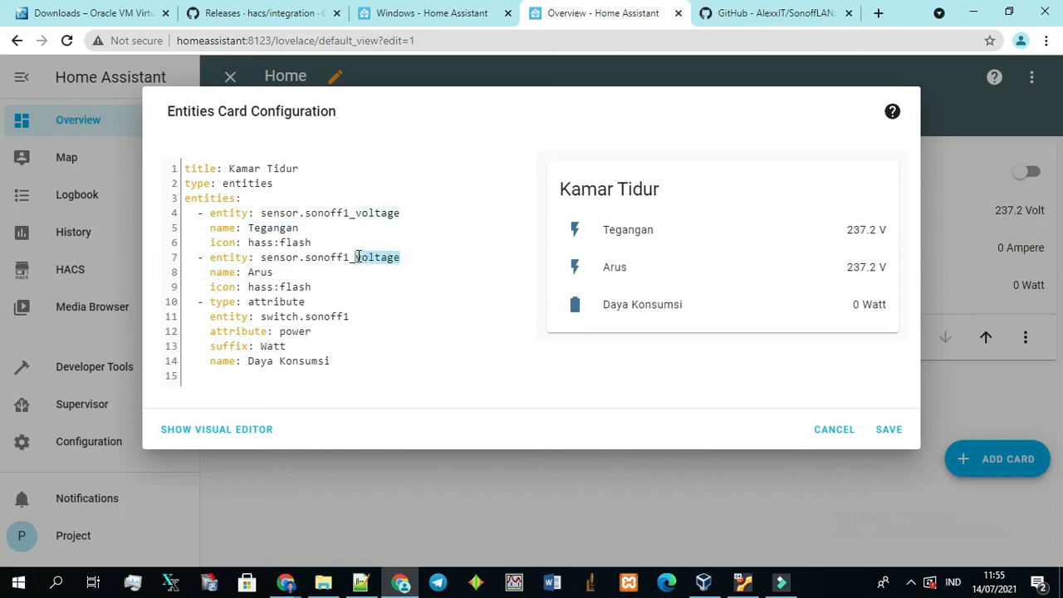
pyautogui.write('current')
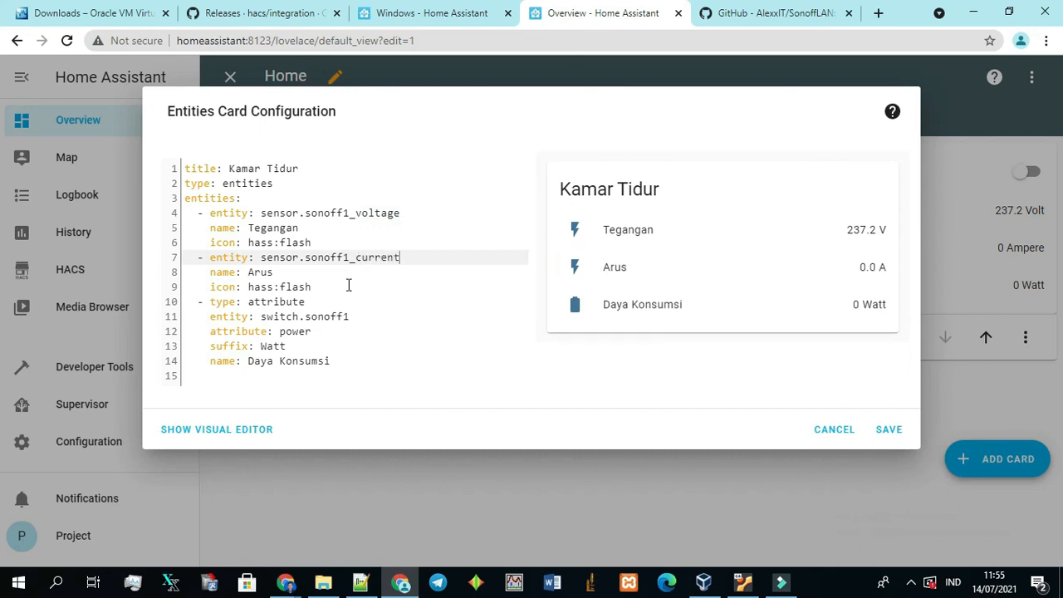
pyautogui.moveTo(322, 287); pyautogui.dragTo(282, 286)
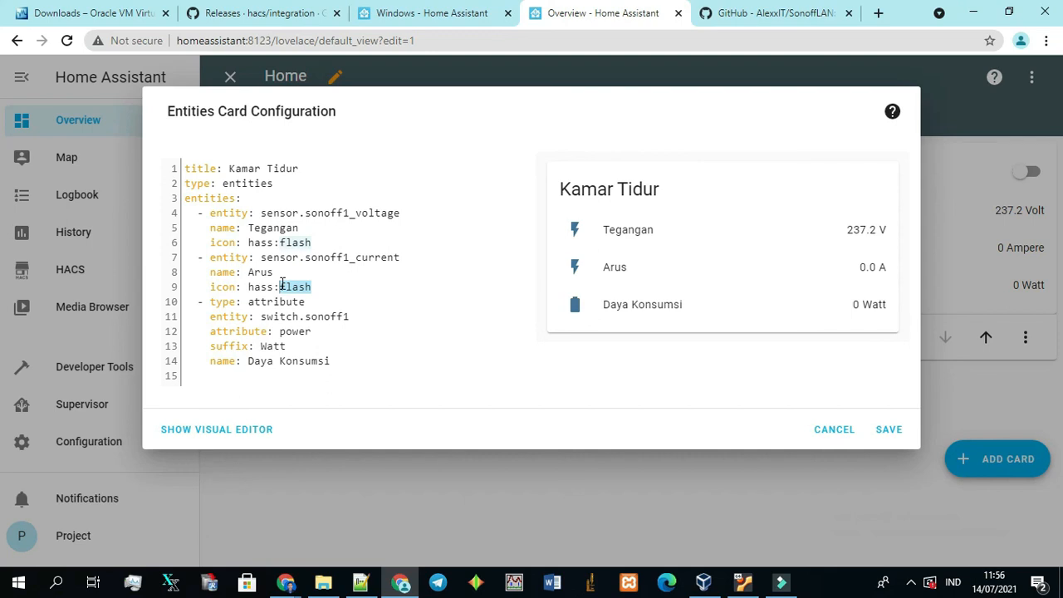
pyautogui.write('ass:emoticon')
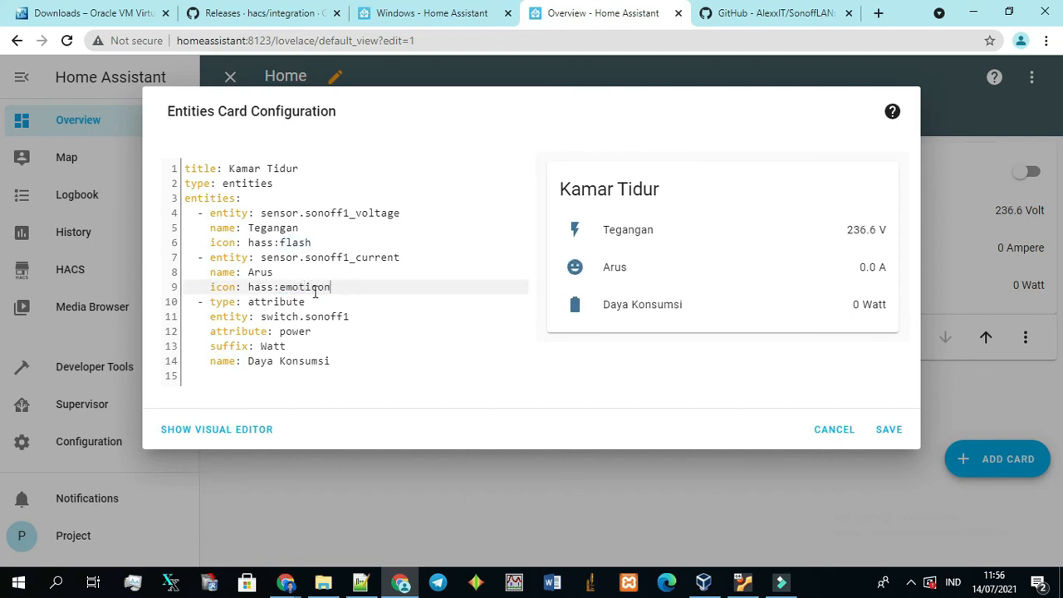
# Replace the power attribute entry with a copy of the current entry, pointing it at sensor.sonoff1_power.
pyautogui.moveTo(333, 288); pyautogui.dragTo(181, 260)
pyautogui.hotkey('ctrl', 'c')
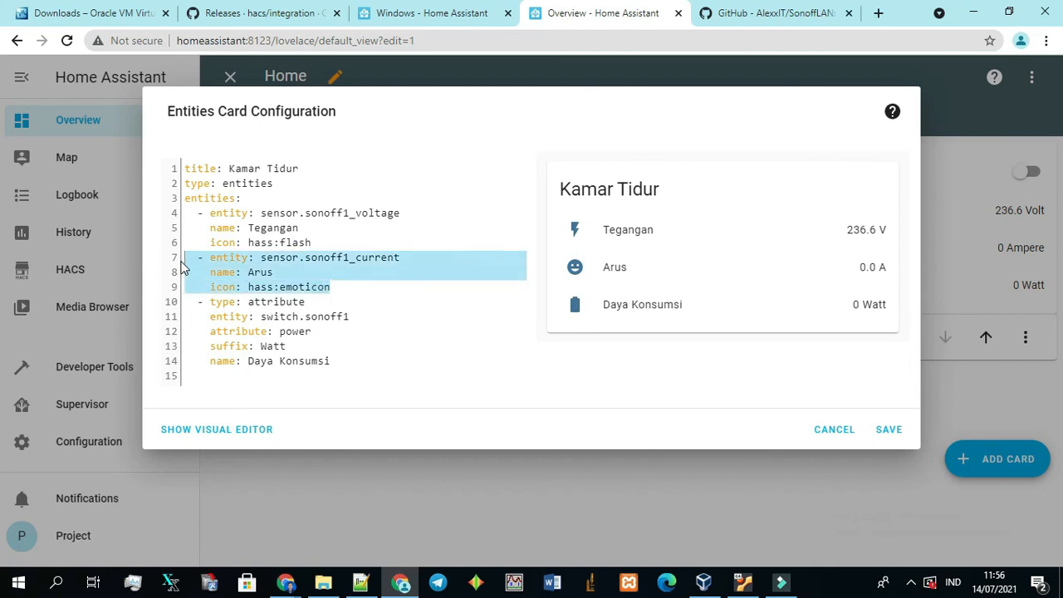
pyautogui.moveTo(335, 358); pyautogui.dragTo(176, 299)
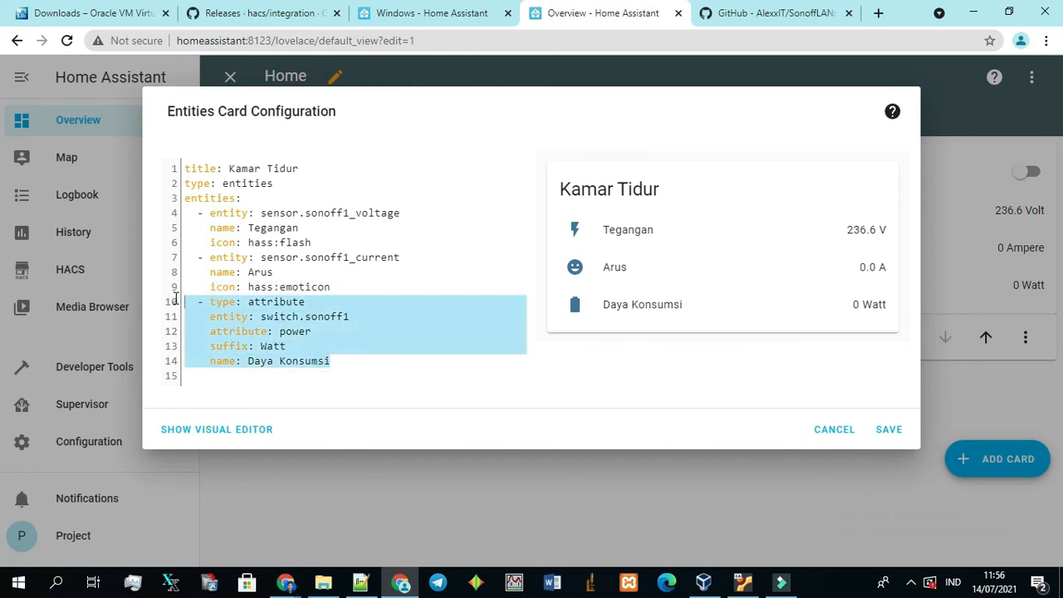
pyautogui.hotkey('ctrl', 'v')
pyautogui.moveTo(356, 301); pyautogui.dragTo(399, 304)
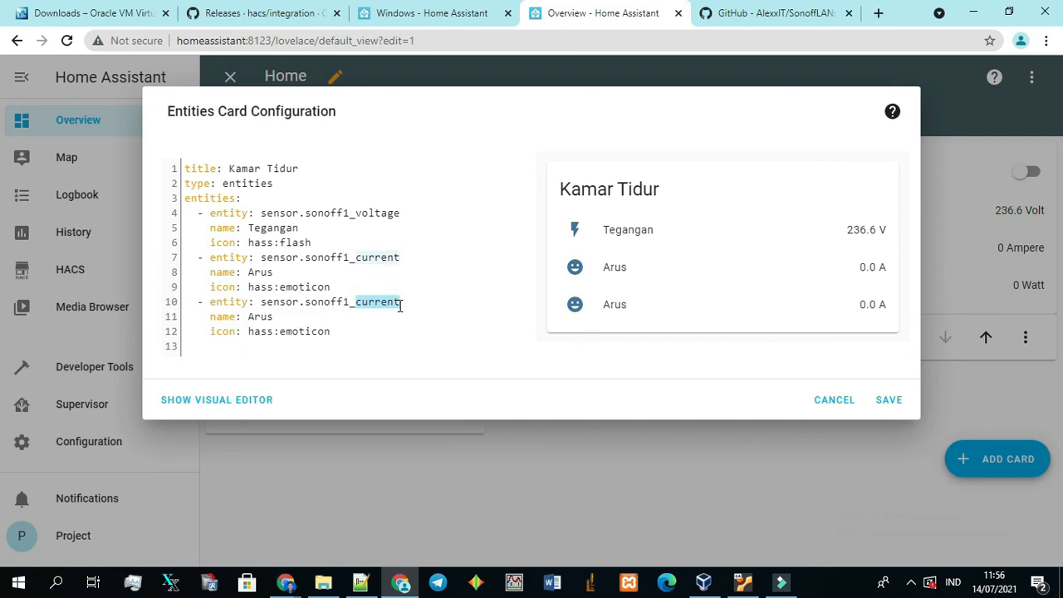
pyautogui.write('ower')
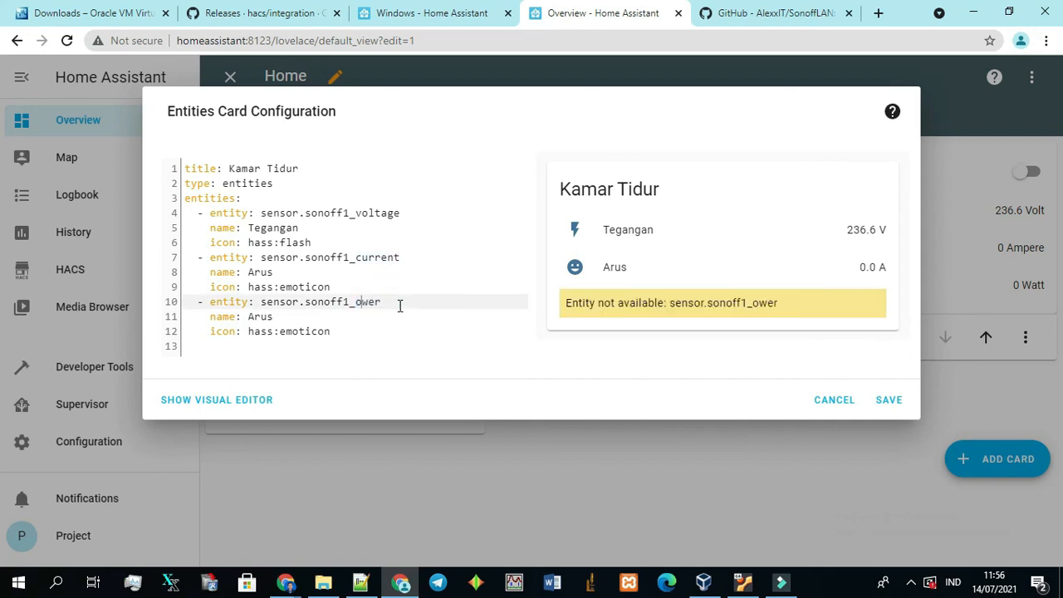
pyautogui.write('p')
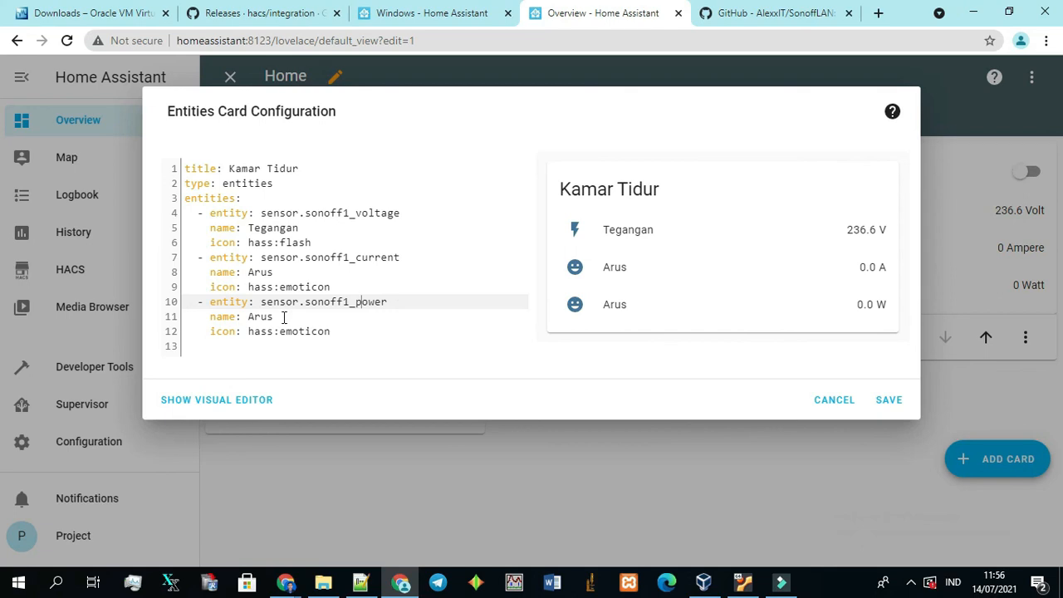
# Set the power entry's name to Daya and its icon to hass:bird.
pyautogui.click(282, 316)
pyautogui.press('BackSpace')
pyautogui.press('BackSpace')
pyautogui.press('BackSpace')
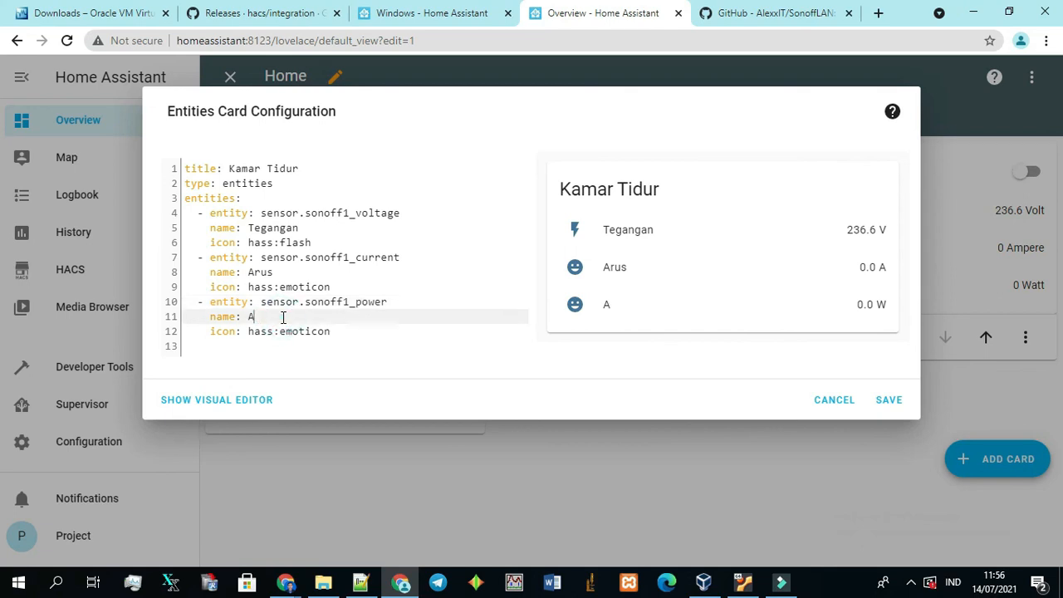
pyautogui.press('BackSpace')
pyautogui.write('Daya')
pyautogui.moveTo(332, 333); pyautogui.dragTo(281, 333)
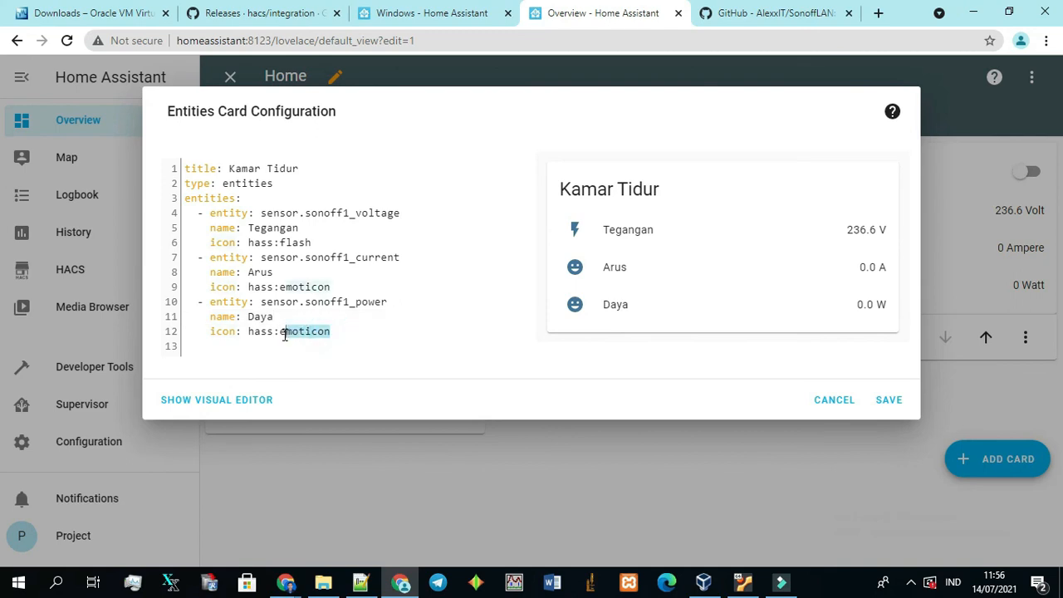
pyautogui.write('fird')
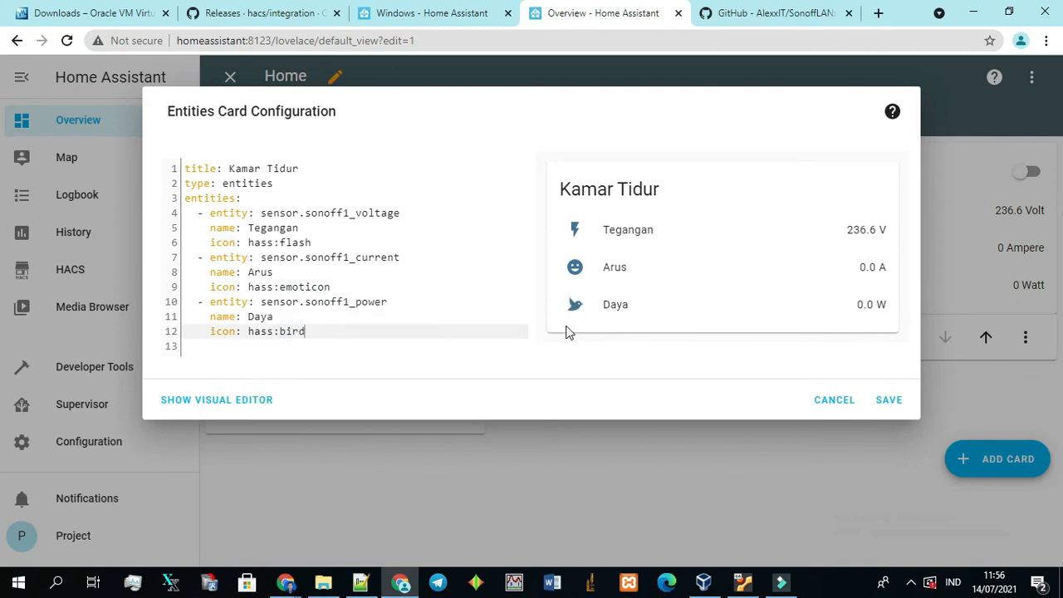
# Set the Bedroom Voltage entity's icon to hass:cloud in its entity settings.
pyautogui.moveTo(307, 331); pyautogui.dragTo(209, 331)
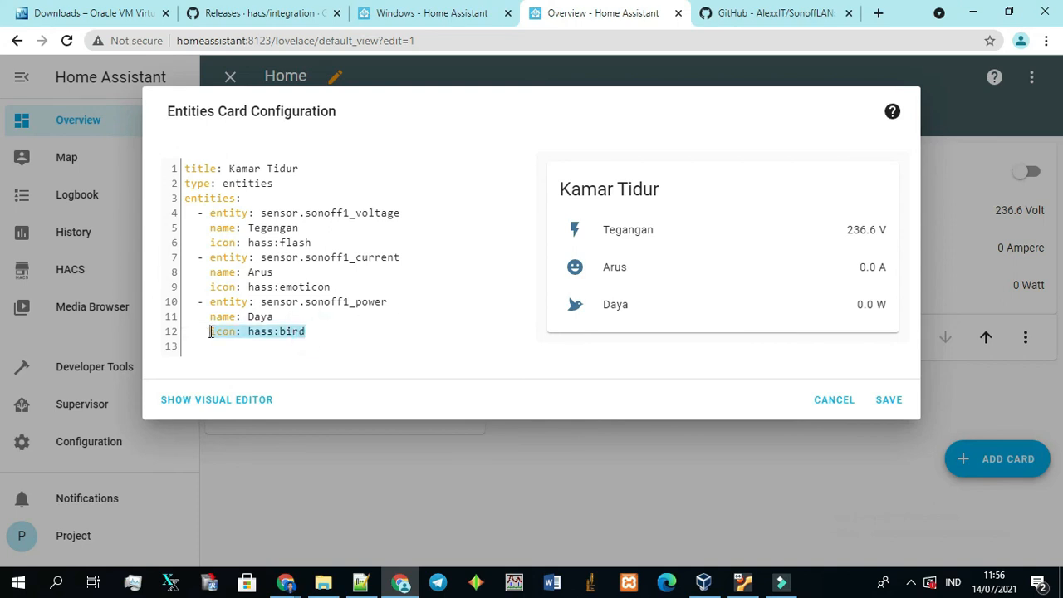
pyautogui.click(574, 229)
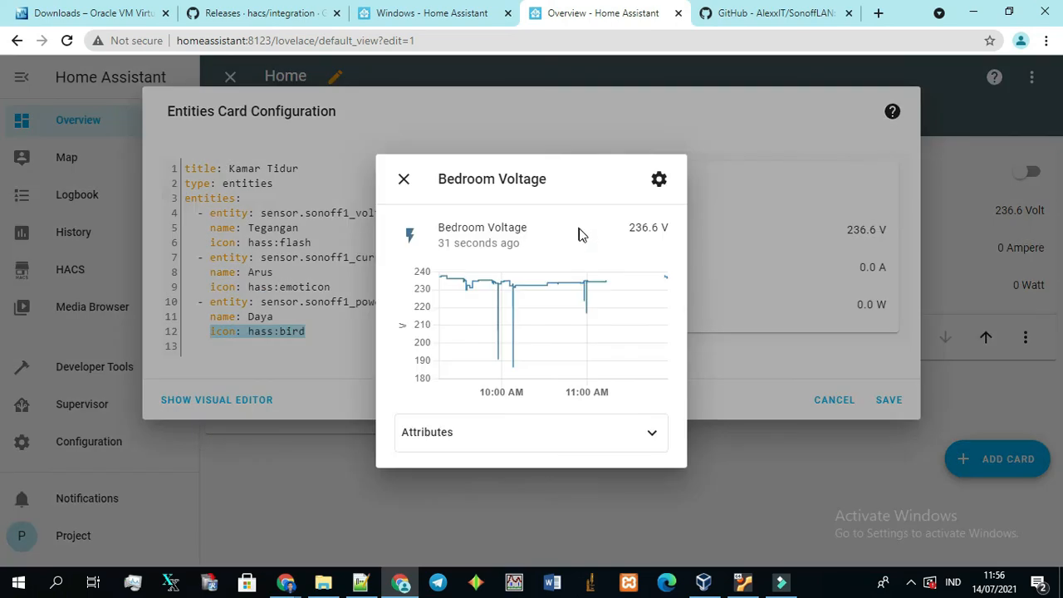
pyautogui.click(661, 182)
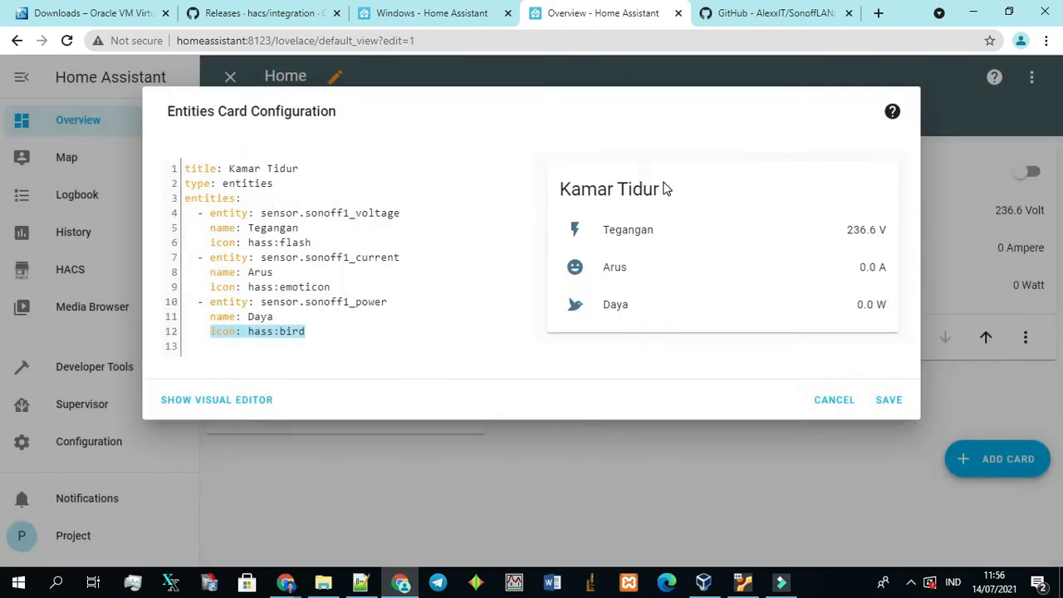
pyautogui.click(432, 290)
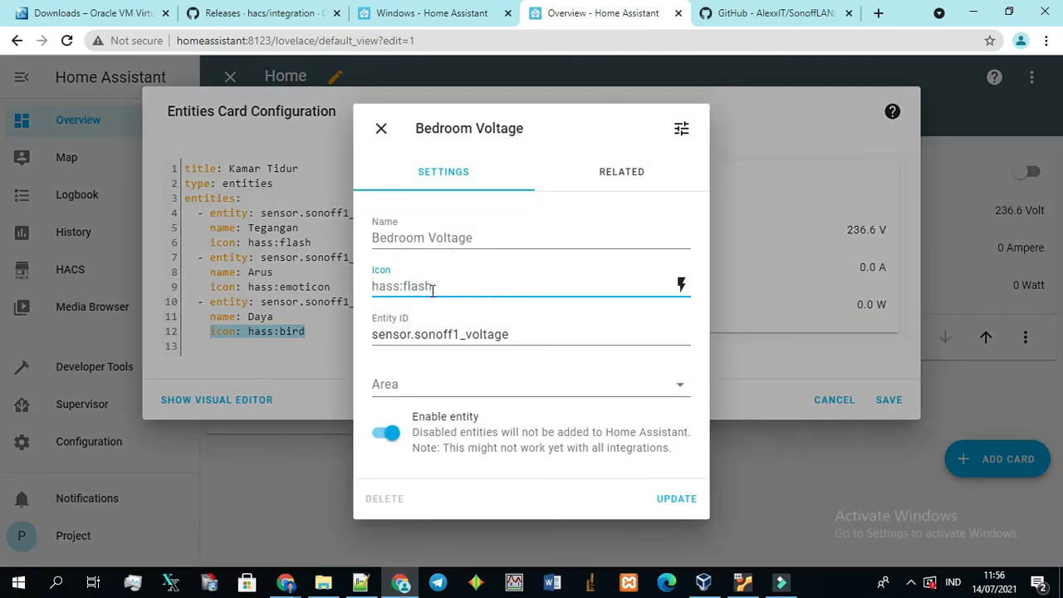
pyautogui.write('hass')
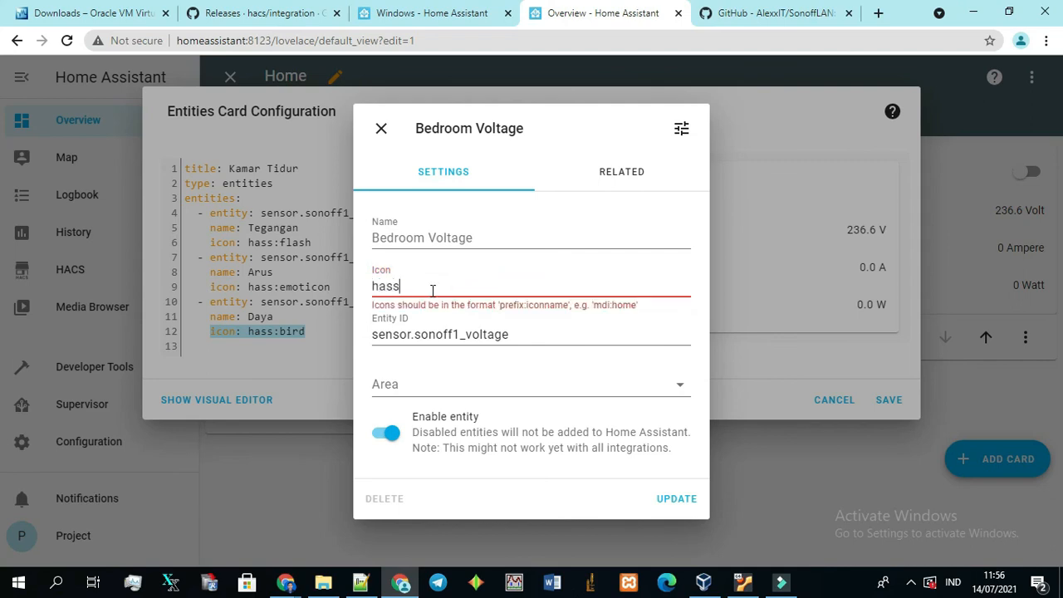
pyautogui.write(':cloud')
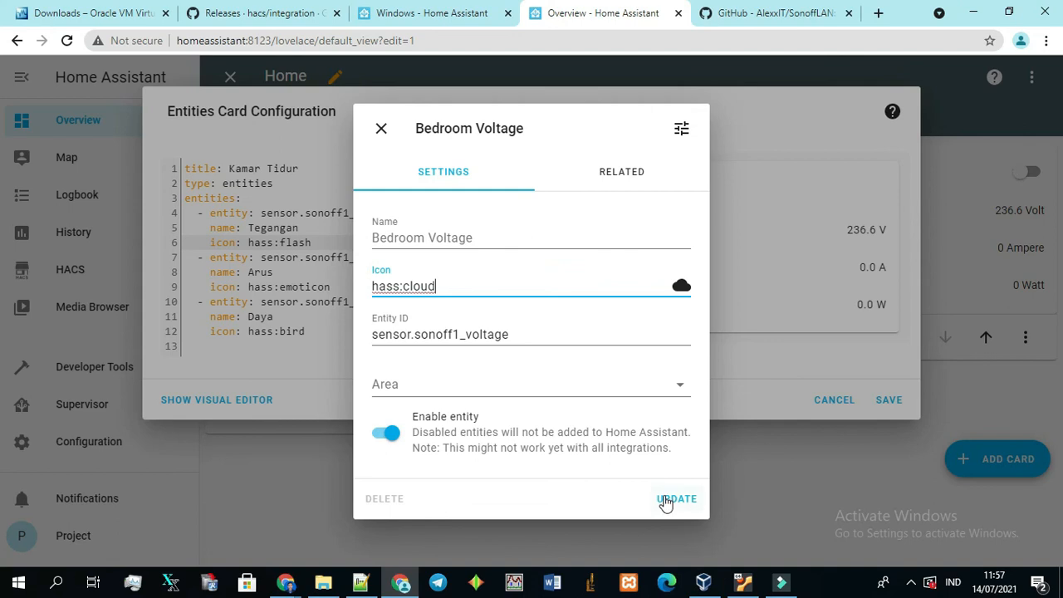
pyautogui.click(665, 501)
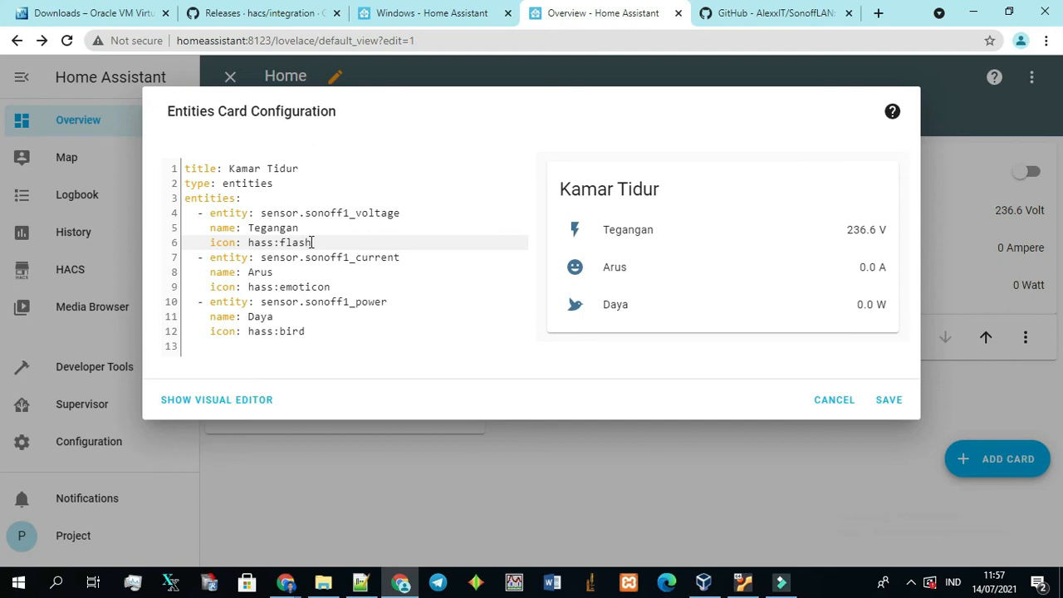
# Remove the icon line from the voltage entry, save the card and leave dashboard edit mode.
pyautogui.moveTo(315, 242); pyautogui.dragTo(178, 243)
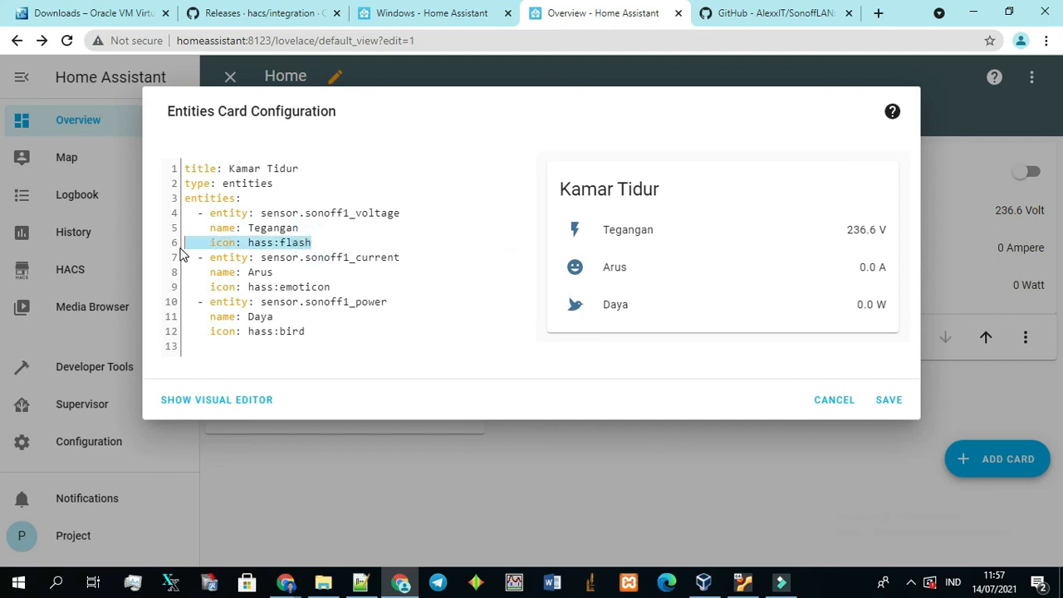
pyautogui.press('BackSpace')
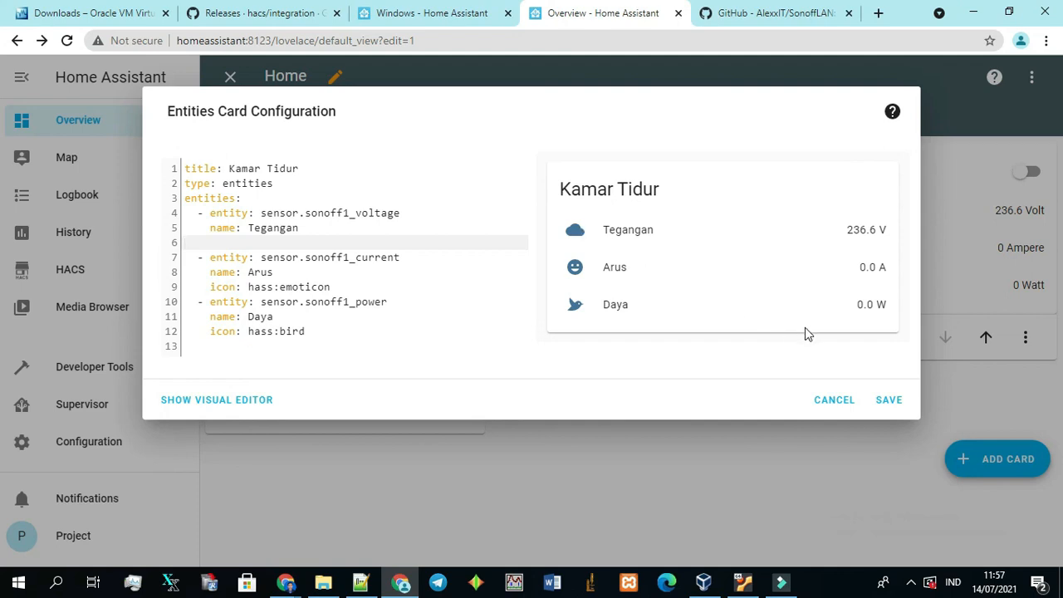
pyautogui.click(889, 400)
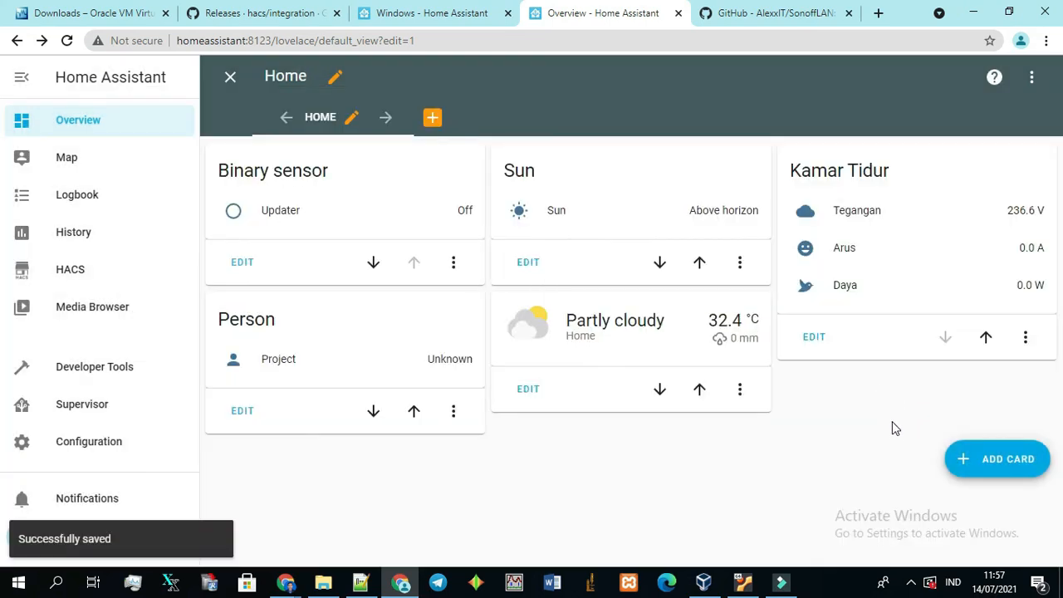
pyautogui.click(231, 77)
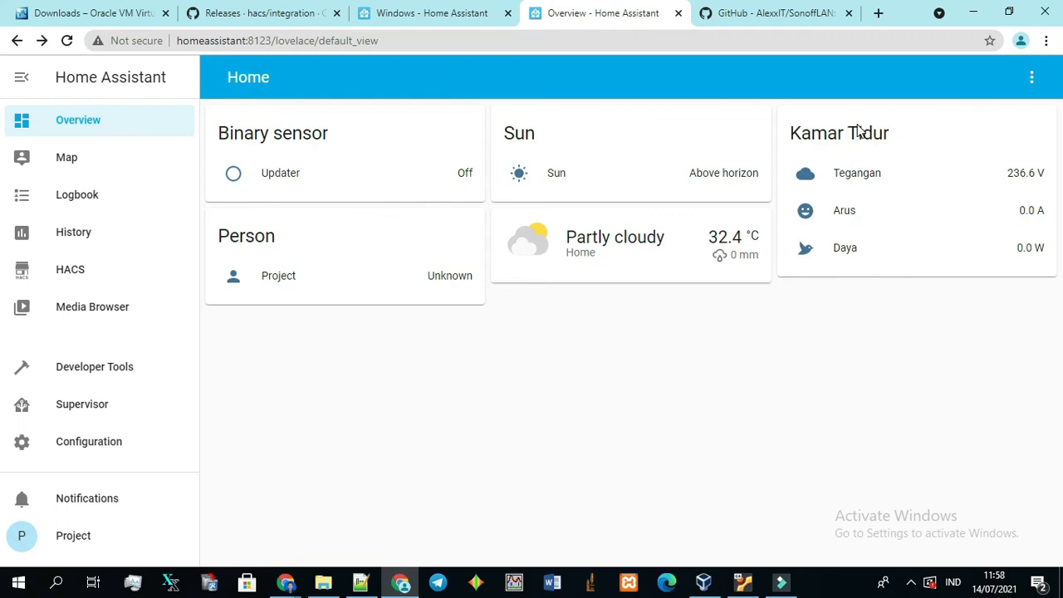
# Reopen the Kamar Tidur card's code editor and add a switch.sonoff1 entity at the top of the entity list.
pyautogui.click(1032, 74)
pyautogui.click(989, 135)
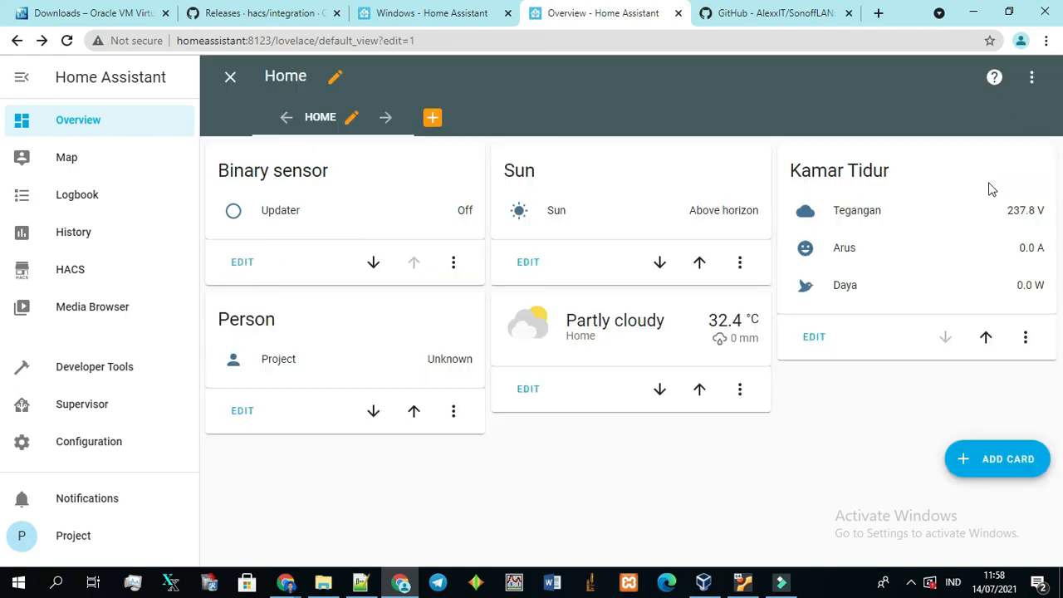
pyautogui.click(794, 338)
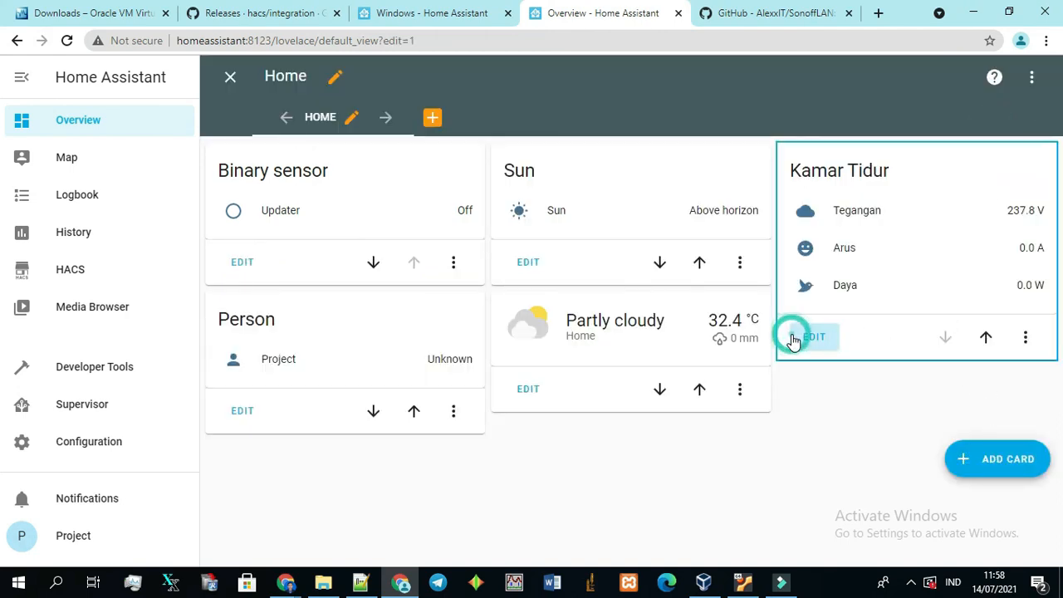
pyautogui.click(214, 528)
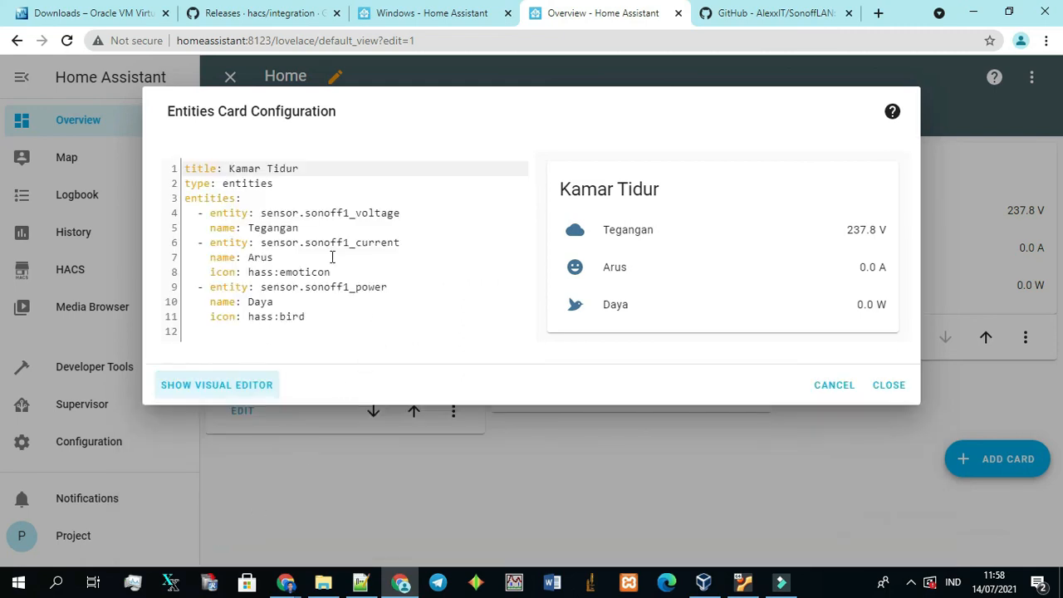
pyautogui.click(283, 196)
pyautogui.press('Return')
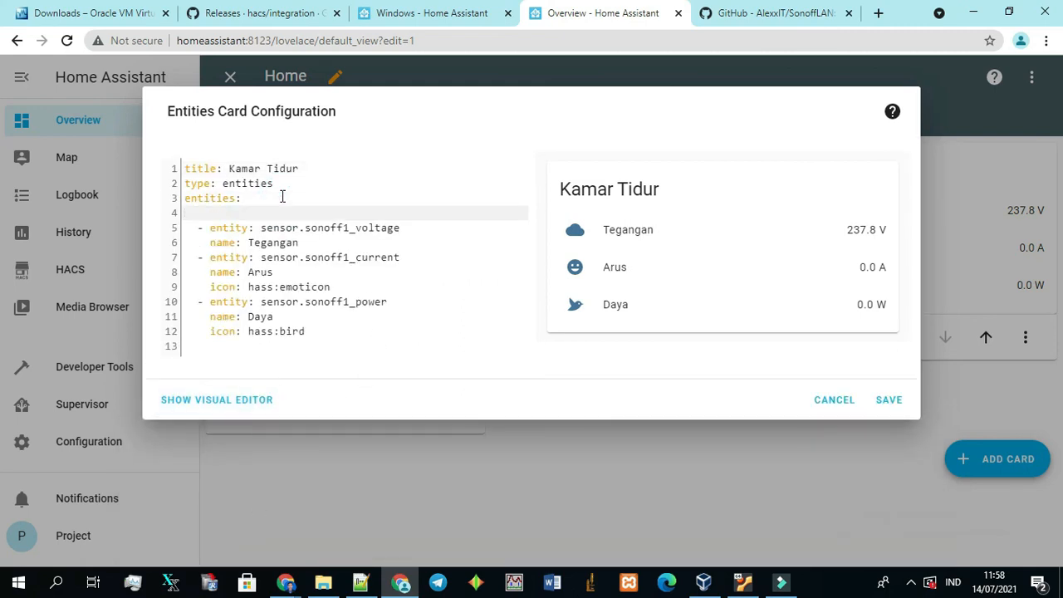
pyautogui.write('- entity: ')
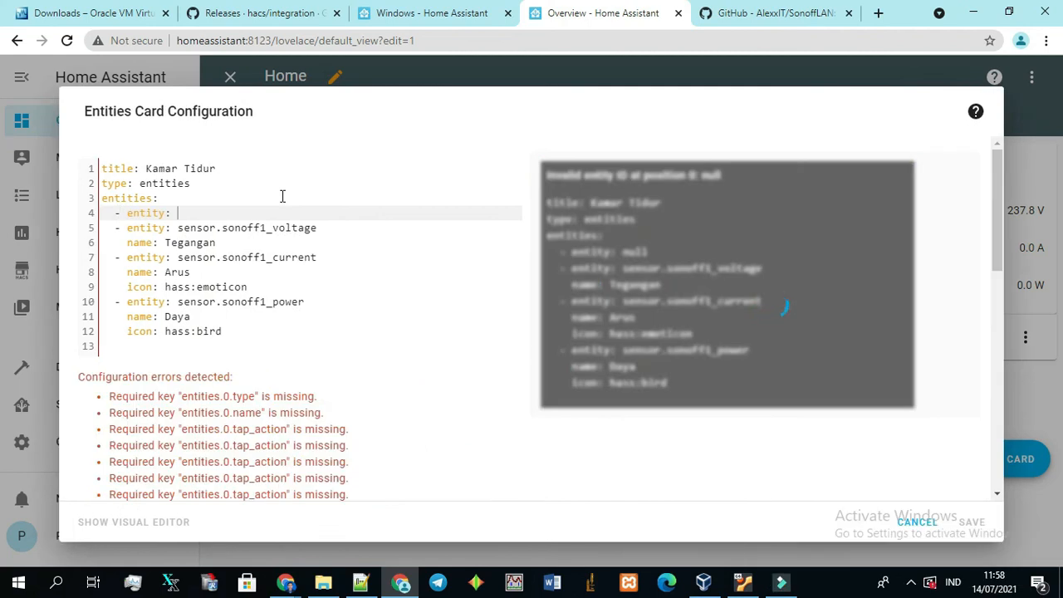
pyautogui.write('switch.sonof')
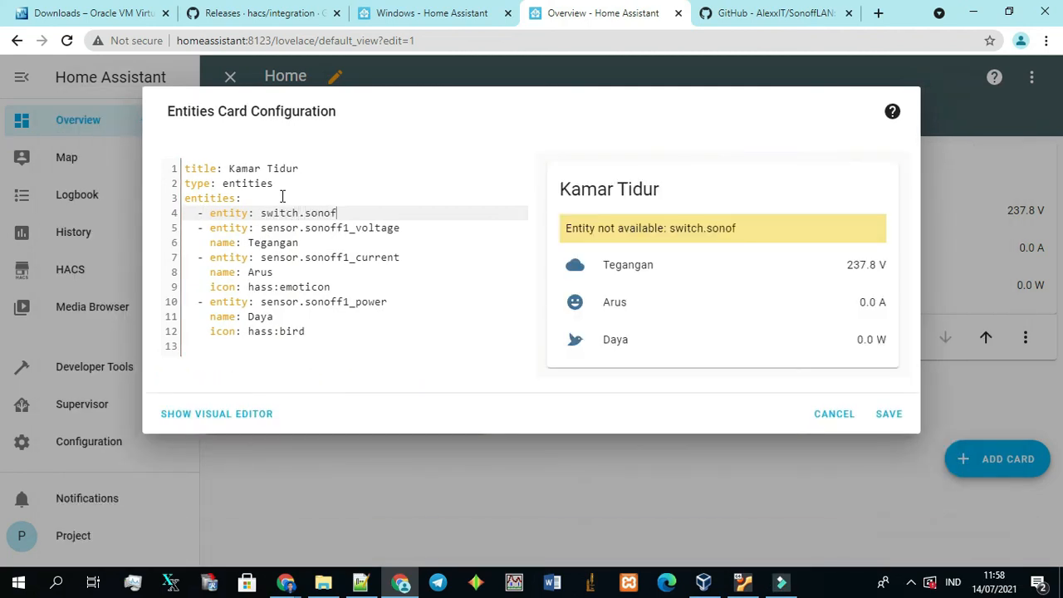
pyautogui.write('f1')
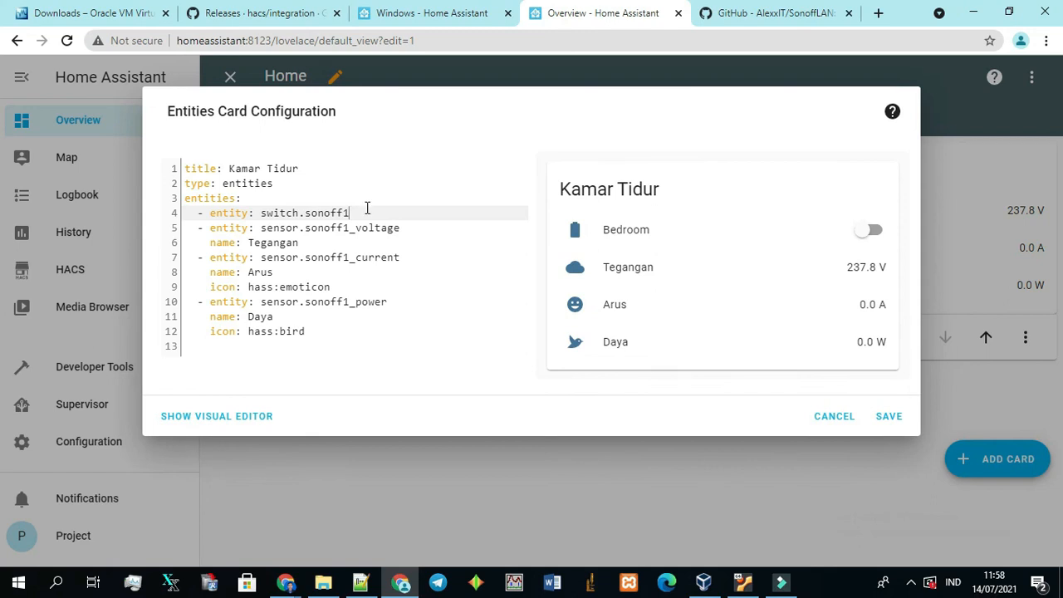
# Give the switch.sonoff1 entry the name Lampu.
pyautogui.press('Return')
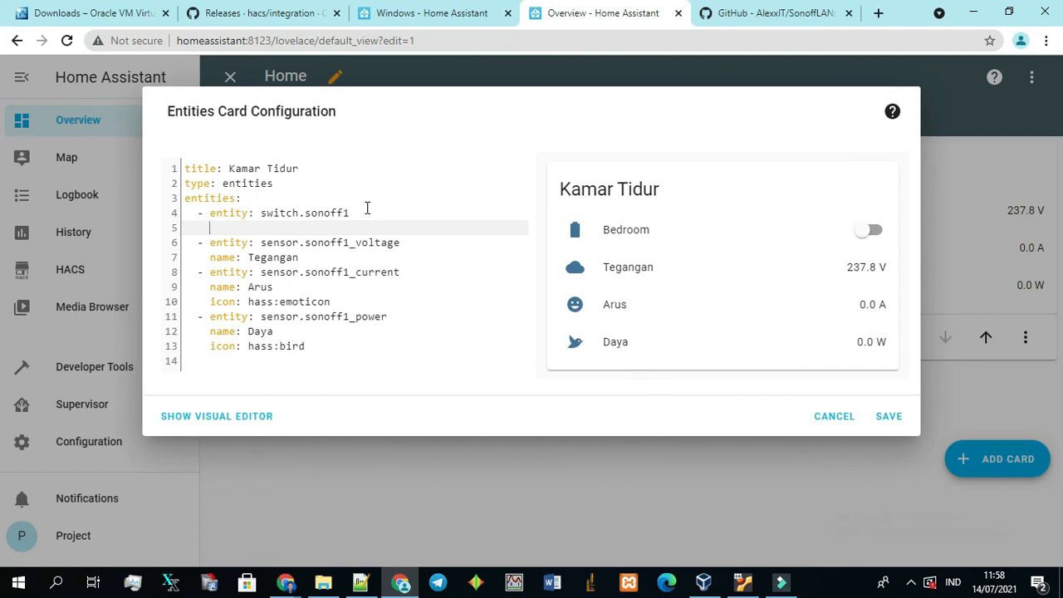
pyautogui.write('nname')
pyautogui.press('Left')
pyautogui.press('Left')
pyautogui.press('Left')
pyautogui.press('BackSpace')
pyautogui.press('Right')
pyautogui.press('Right')
pyautogui.press('Right')
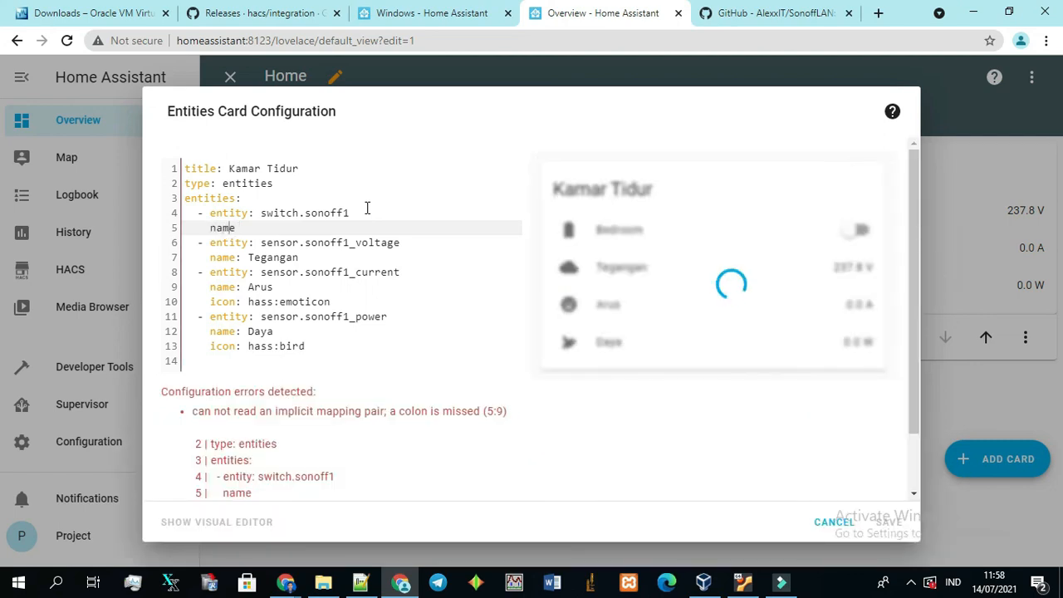
pyautogui.write(': Kamar Ti')
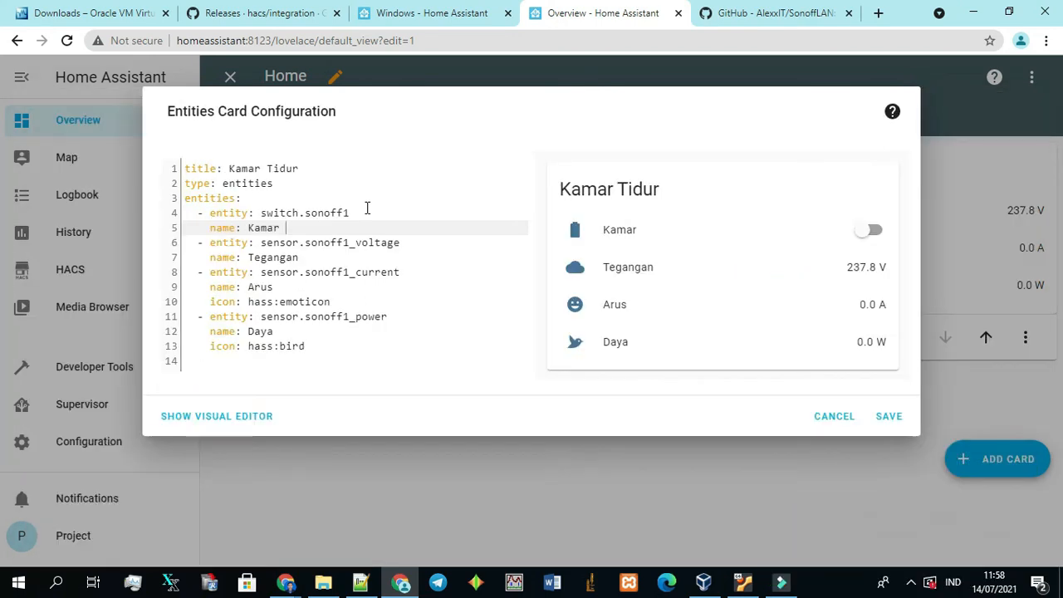
pyautogui.press('BackSpace')
pyautogui.press('BackSpace')
pyautogui.press('BackSpace')
pyautogui.press('BackSpace')
pyautogui.press('BackSpace')
pyautogui.press('BackSpace')
pyautogui.press('BackSpace')
pyautogui.press('BackSpace')
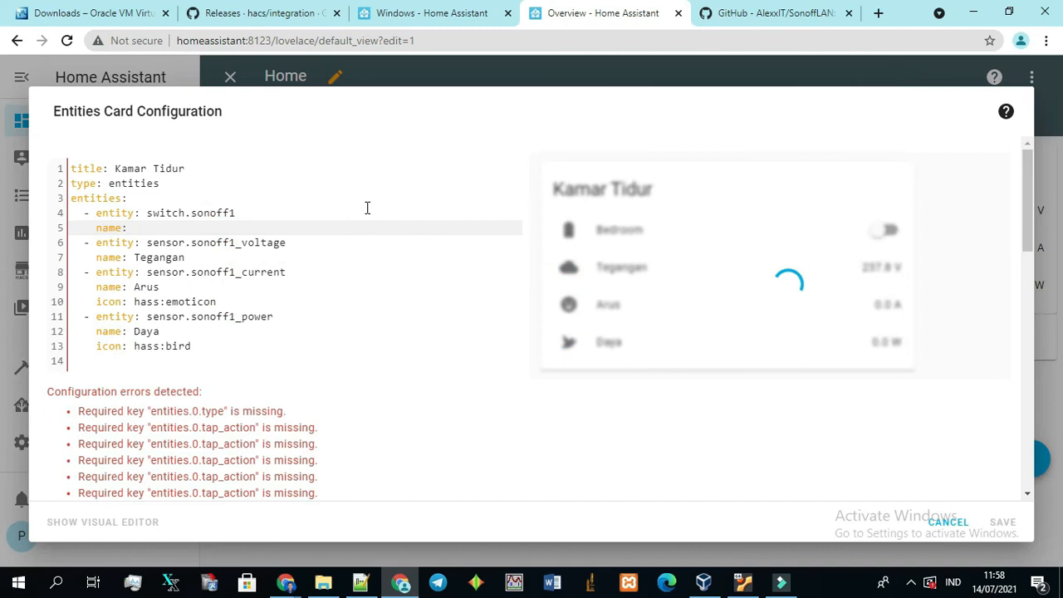
pyautogui.write('Lamu')
pyautogui.press('BackSpace')
pyautogui.write('pu')
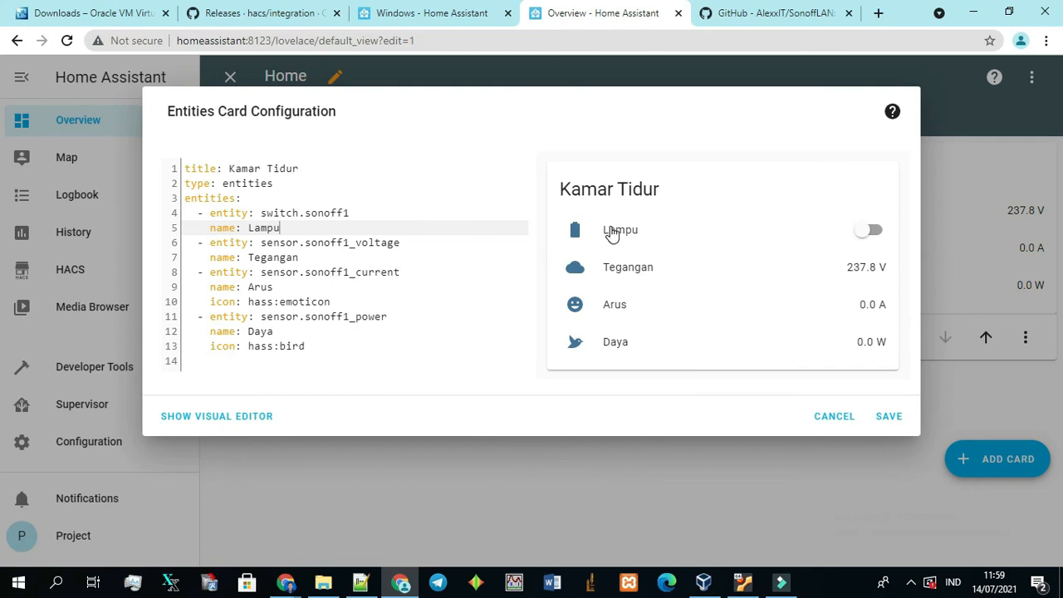
# Insert a section row labelled Parameter Listrik below the Lampu entry and save the card.
pyautogui.click(300, 229)
pyautogui.press('Return')
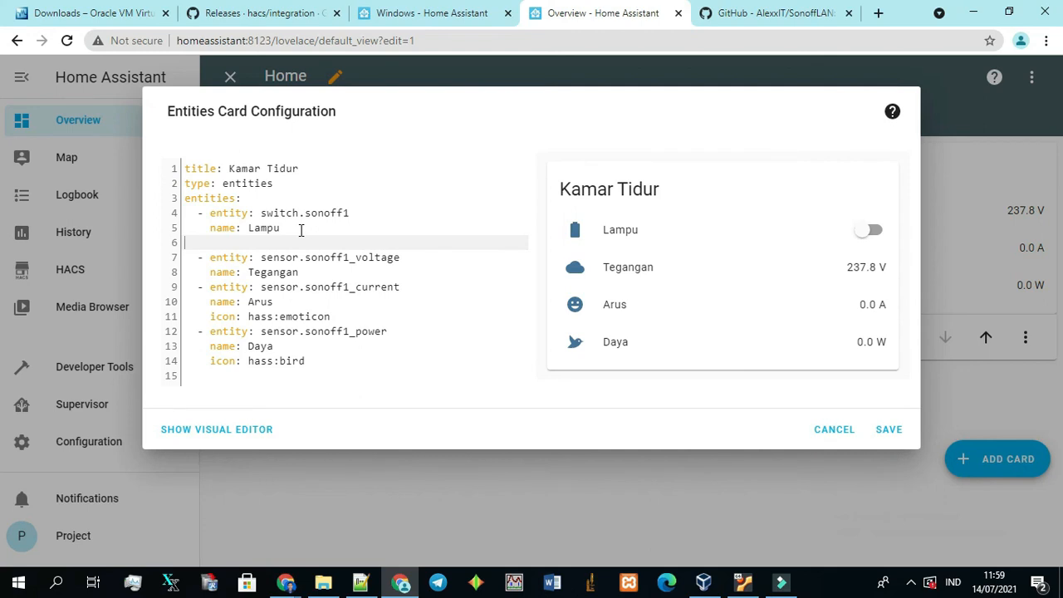
pyautogui.write('- type: section')
pyautogui.press('Return')
pyautogui.write('label: ')
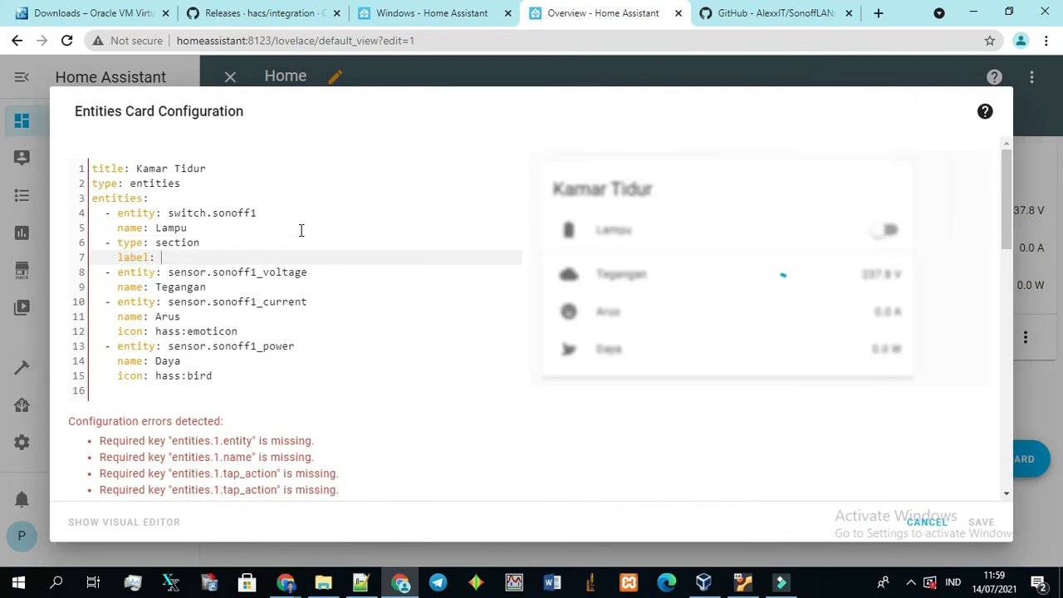
pyautogui.write('Parameter Listrik')
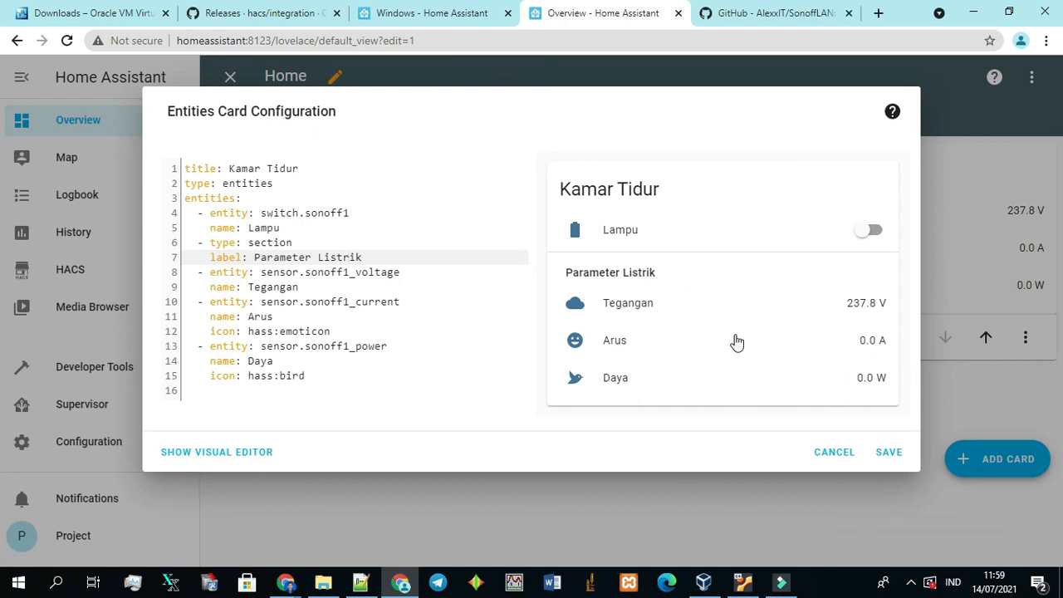
pyautogui.click(888, 452)
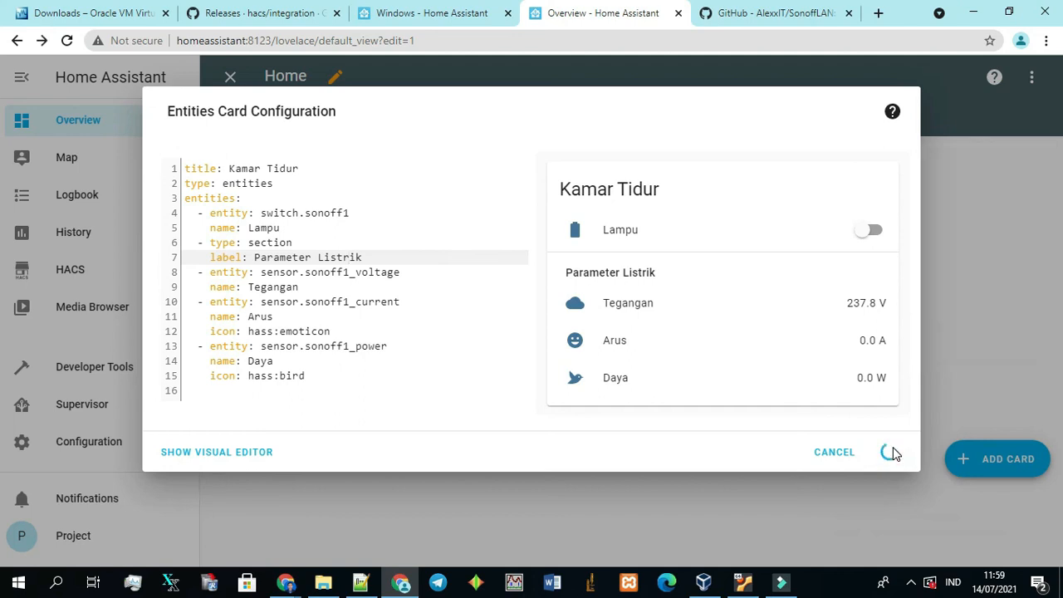
# Test the Lampu switch from the card by turning it on, leaving edit mode, and turning it off.
pyautogui.click(1021, 219)
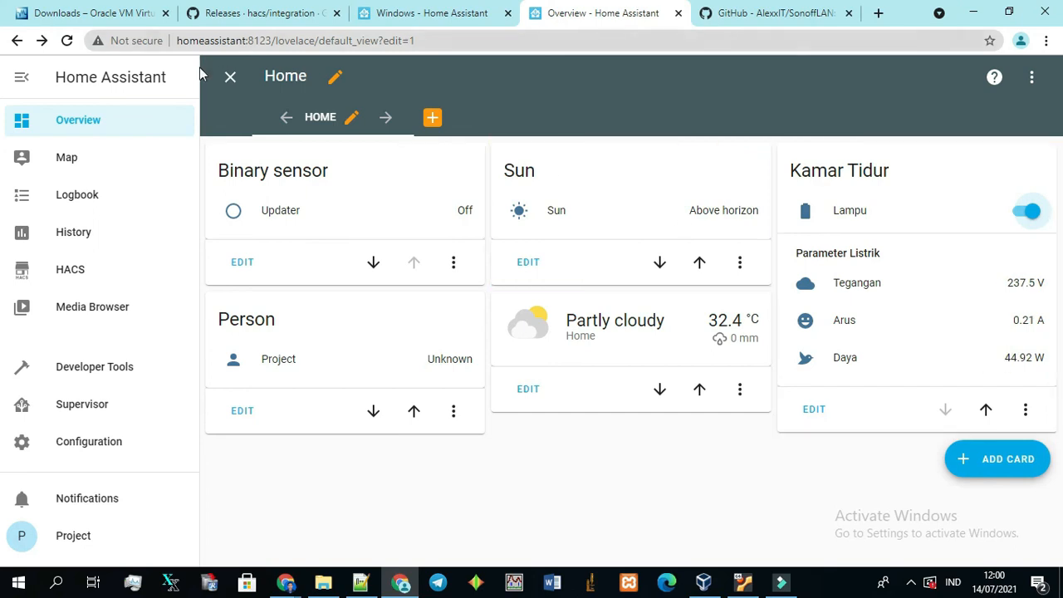
pyautogui.click(225, 83)
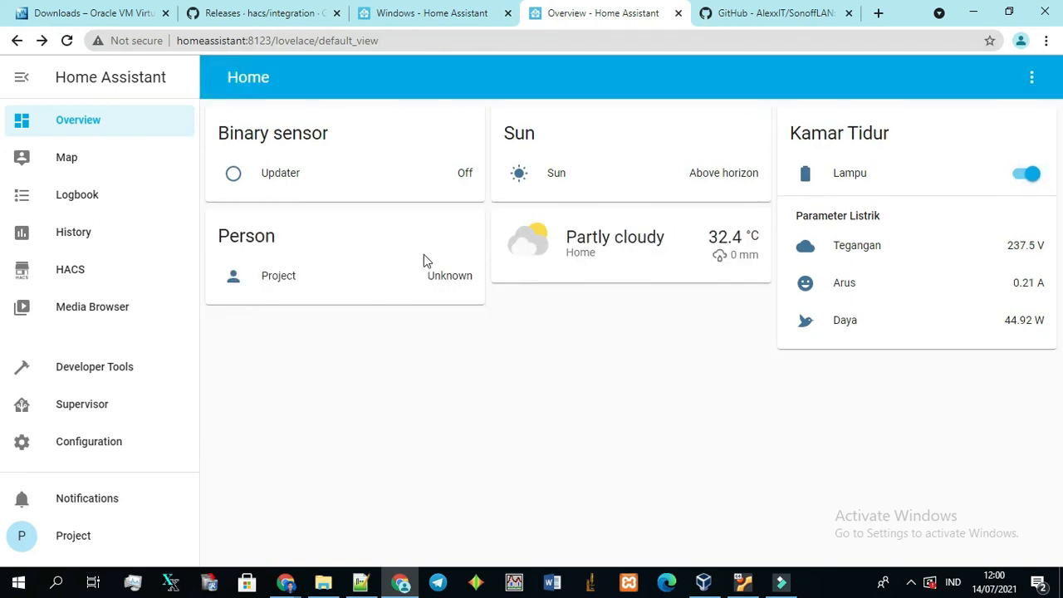
pyautogui.click(1032, 174)
pyautogui.click(1019, 175)
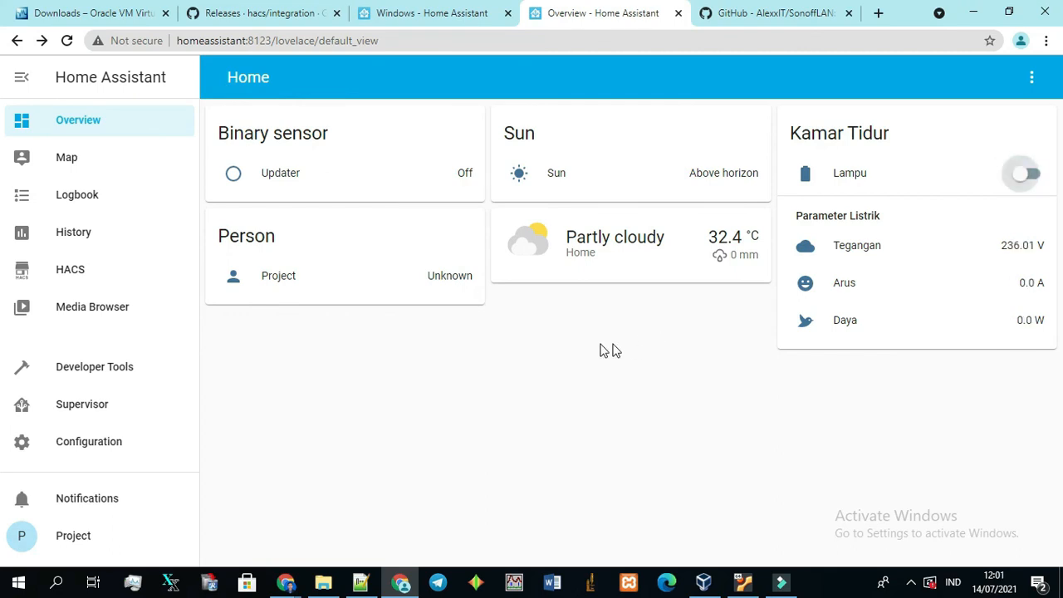